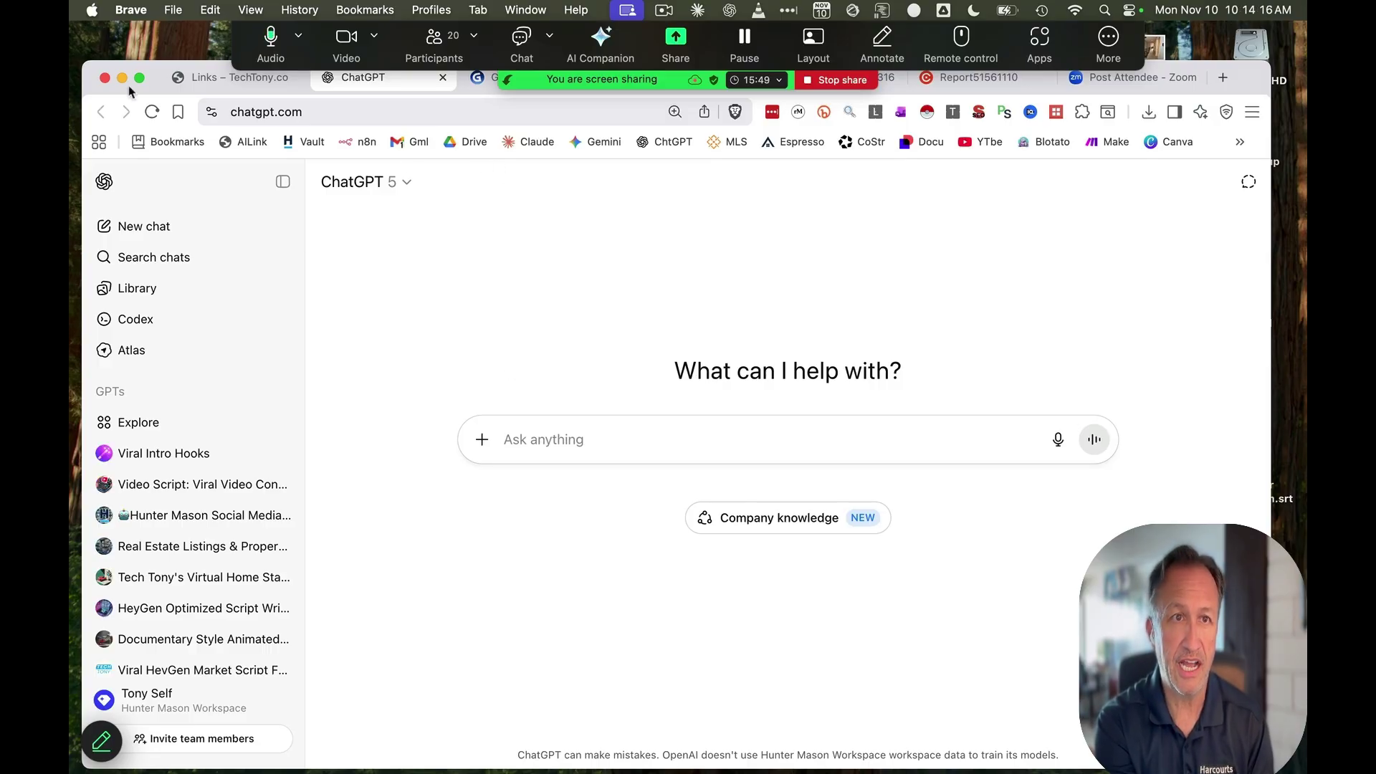
# From the TechTony links page, open Claude's new-chat page in a new tab
pyautogui.click(208, 80)
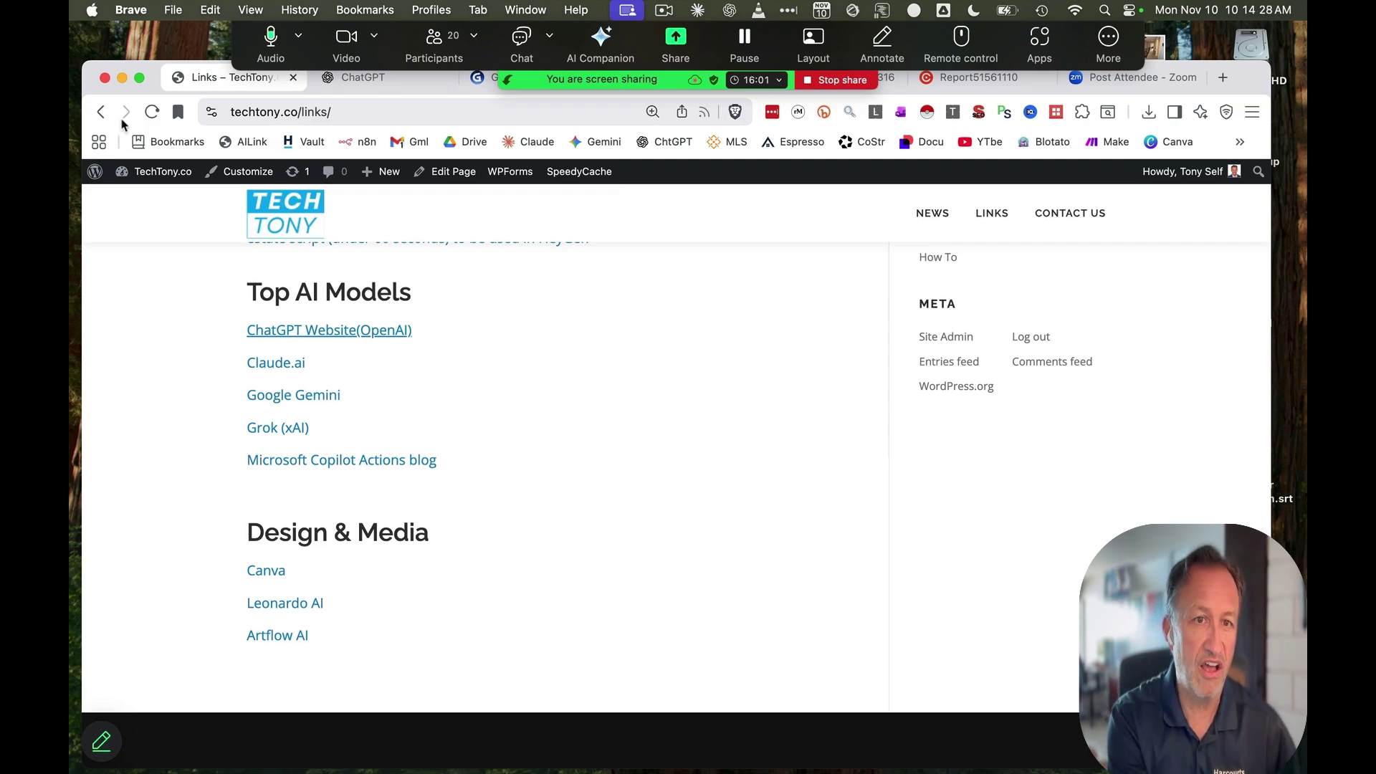
pyautogui.click(279, 367)
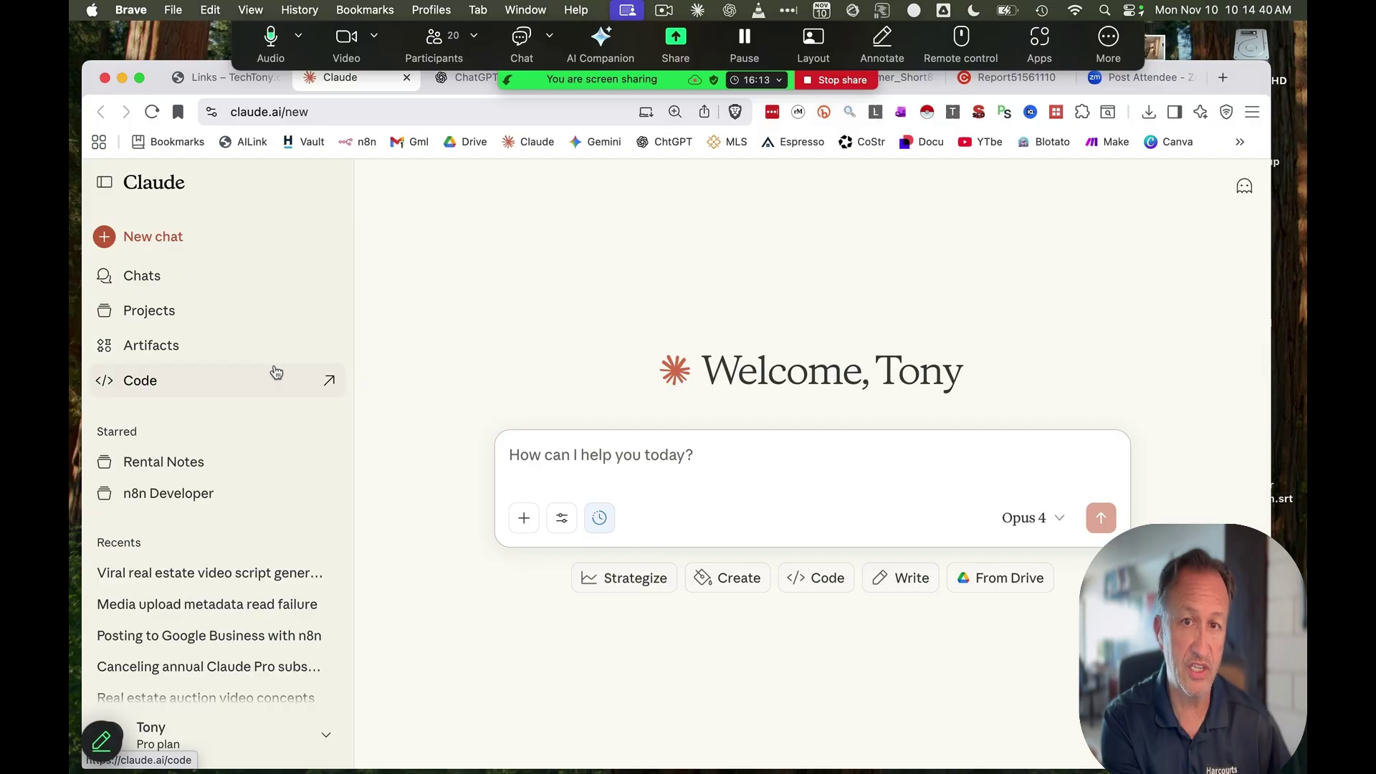
# Open Google Gemini (2.5 Flash) in a new tab from the TechTony links, then return to the links page
pyautogui.click(223, 84)
pyautogui.click(315, 397)
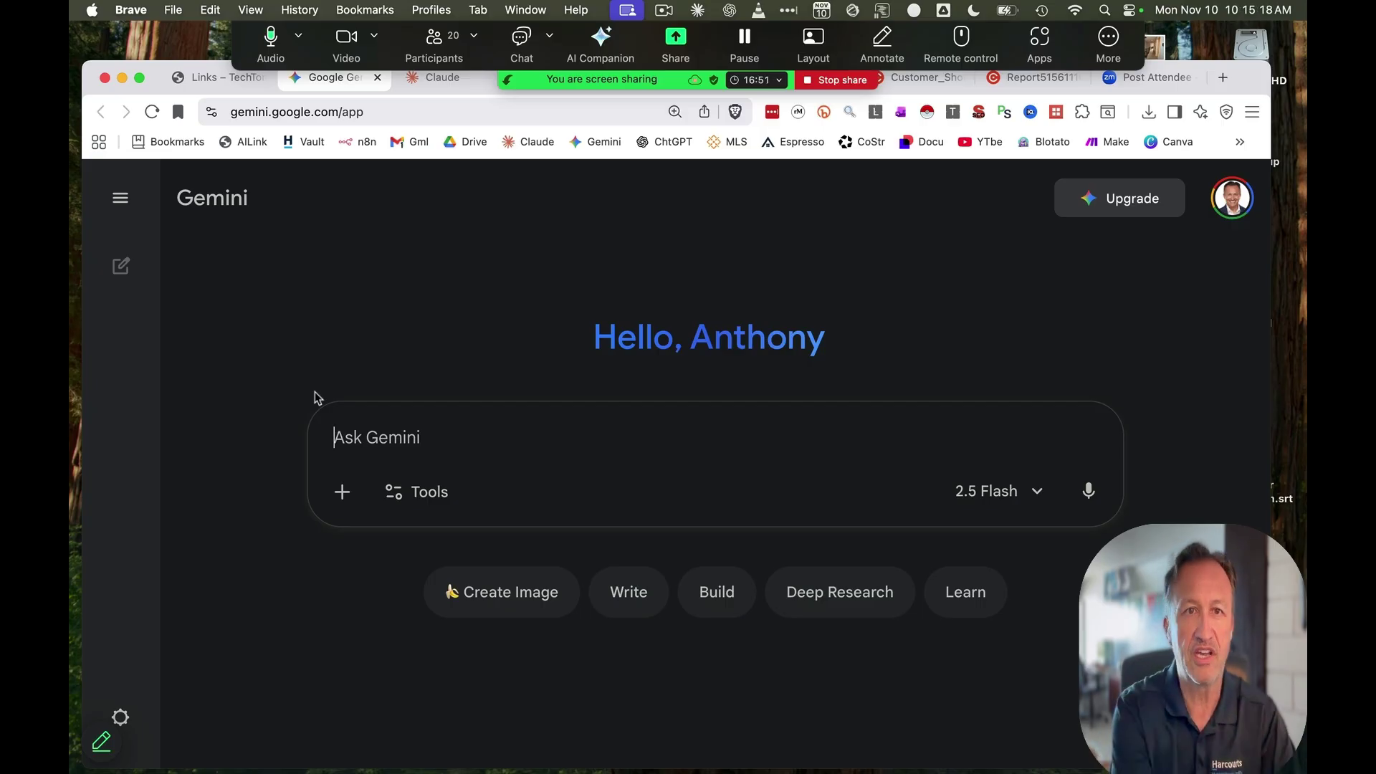
pyautogui.click(213, 78)
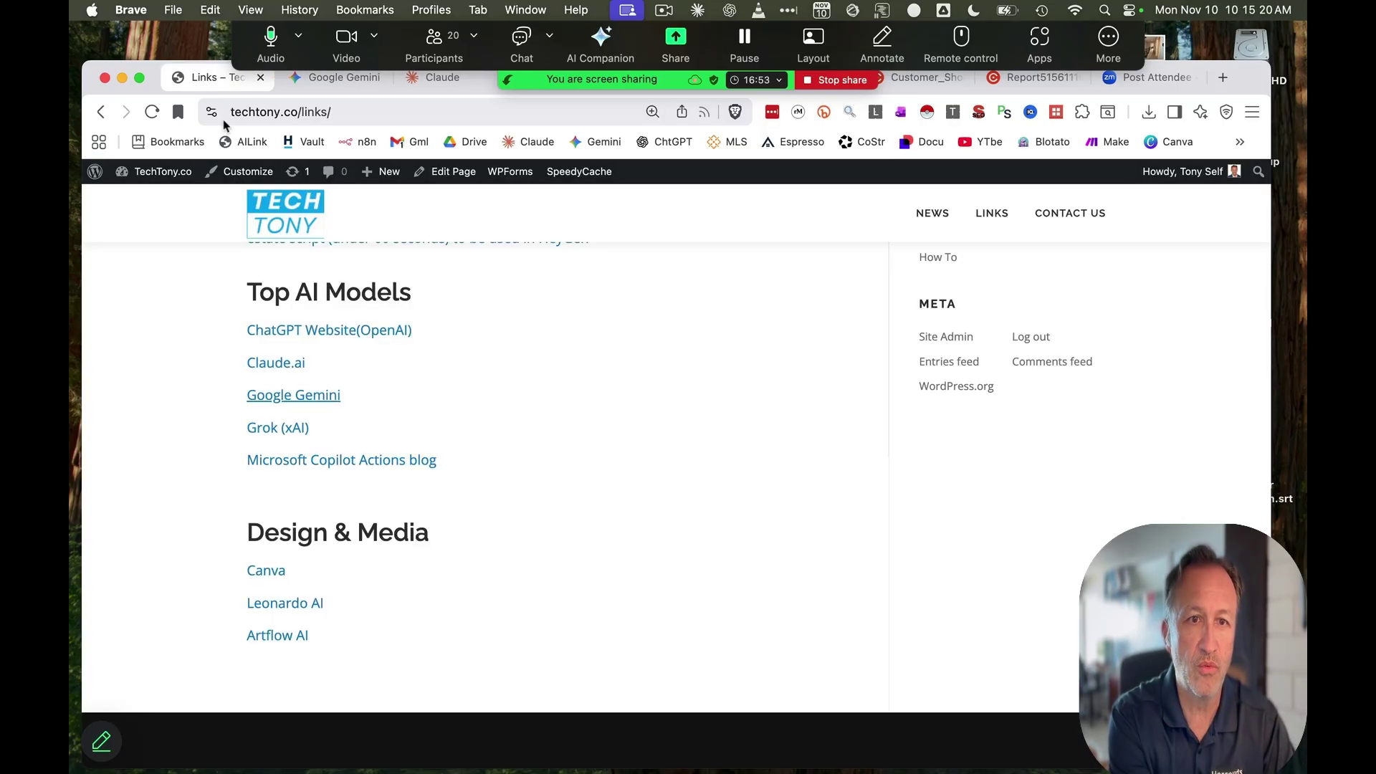
# Open Grok on x.com in a new tab from the links list, then return to the TechTony page
pyautogui.click(280, 430)
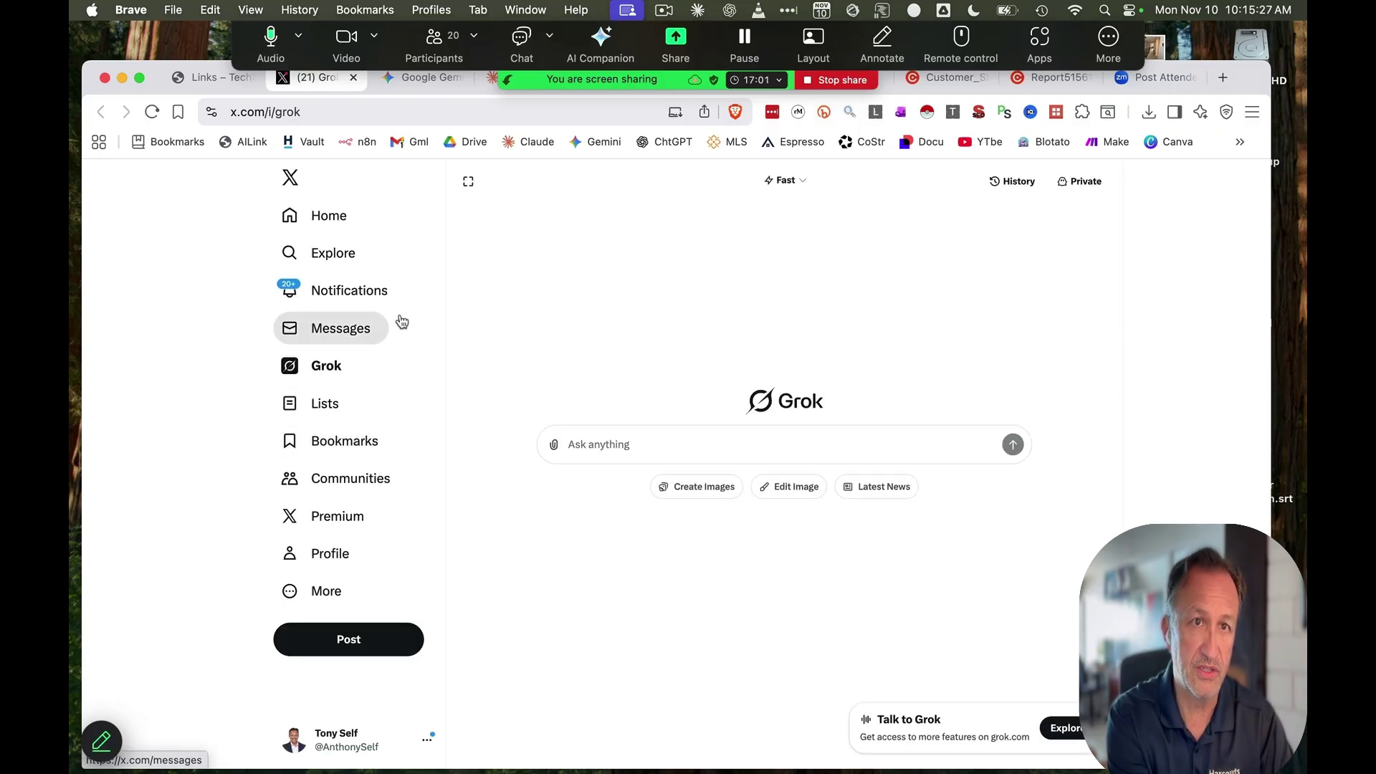
pyautogui.click(208, 78)
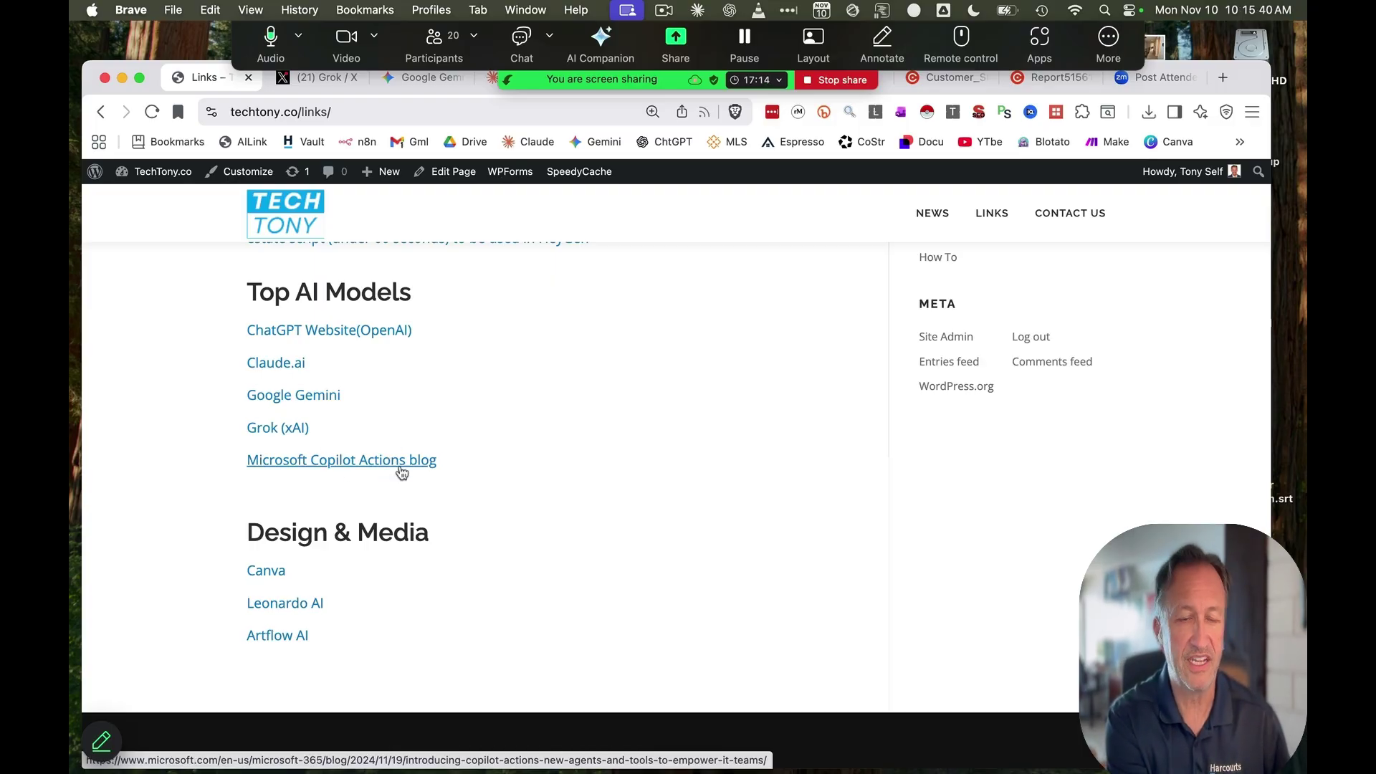
pyautogui.scroll(3, 401, 473)
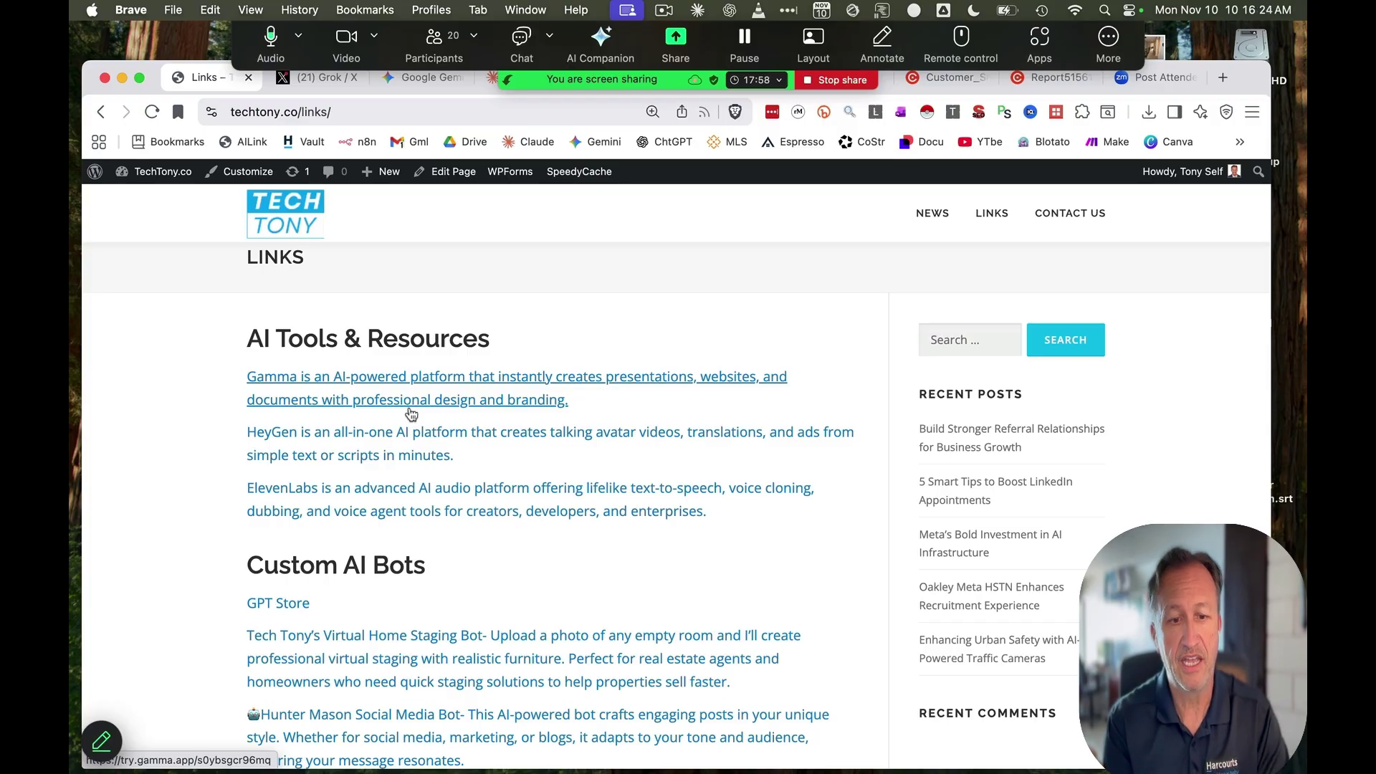
pyautogui.click(438, 114)
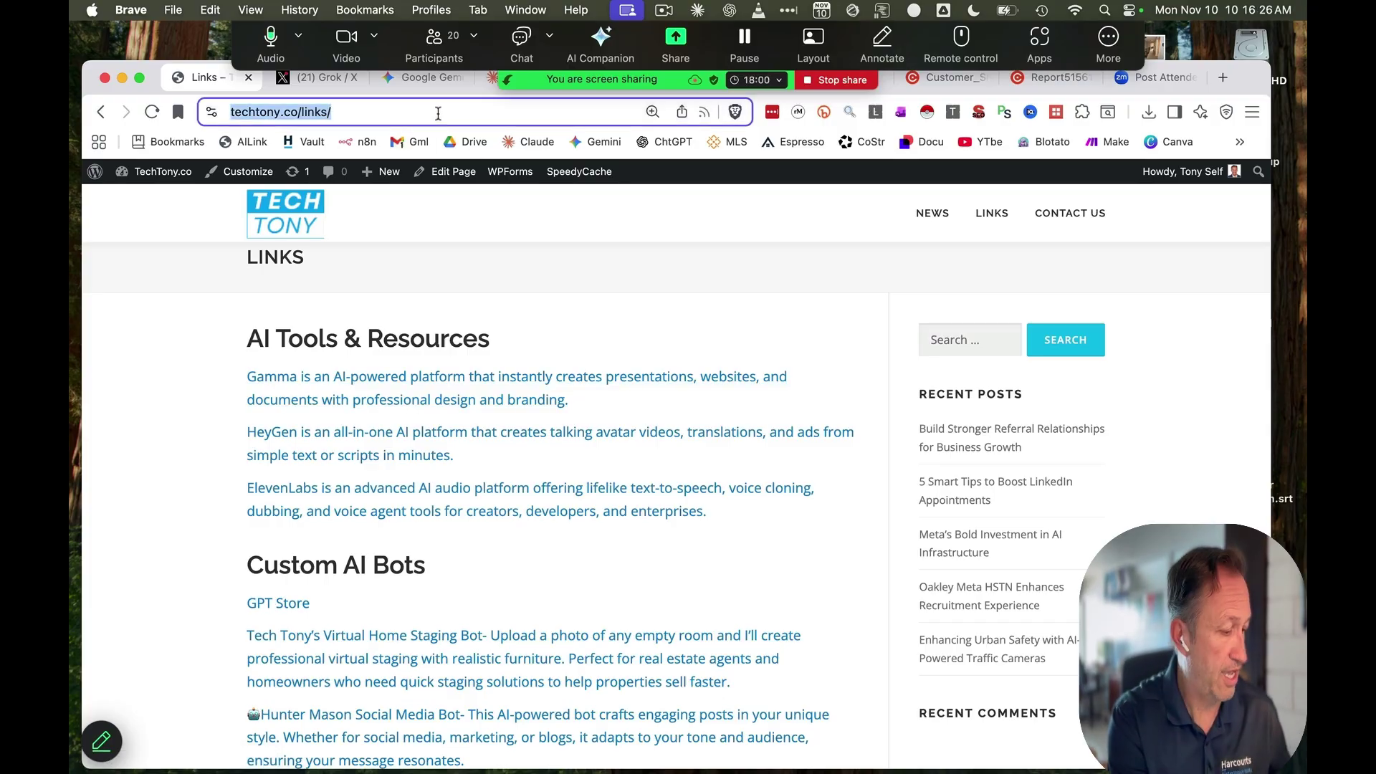
# Go to NotebookLM via the address bar and open The 1031 Exchange Solution EBook notebook
pyautogui.write('notebooklm.google')
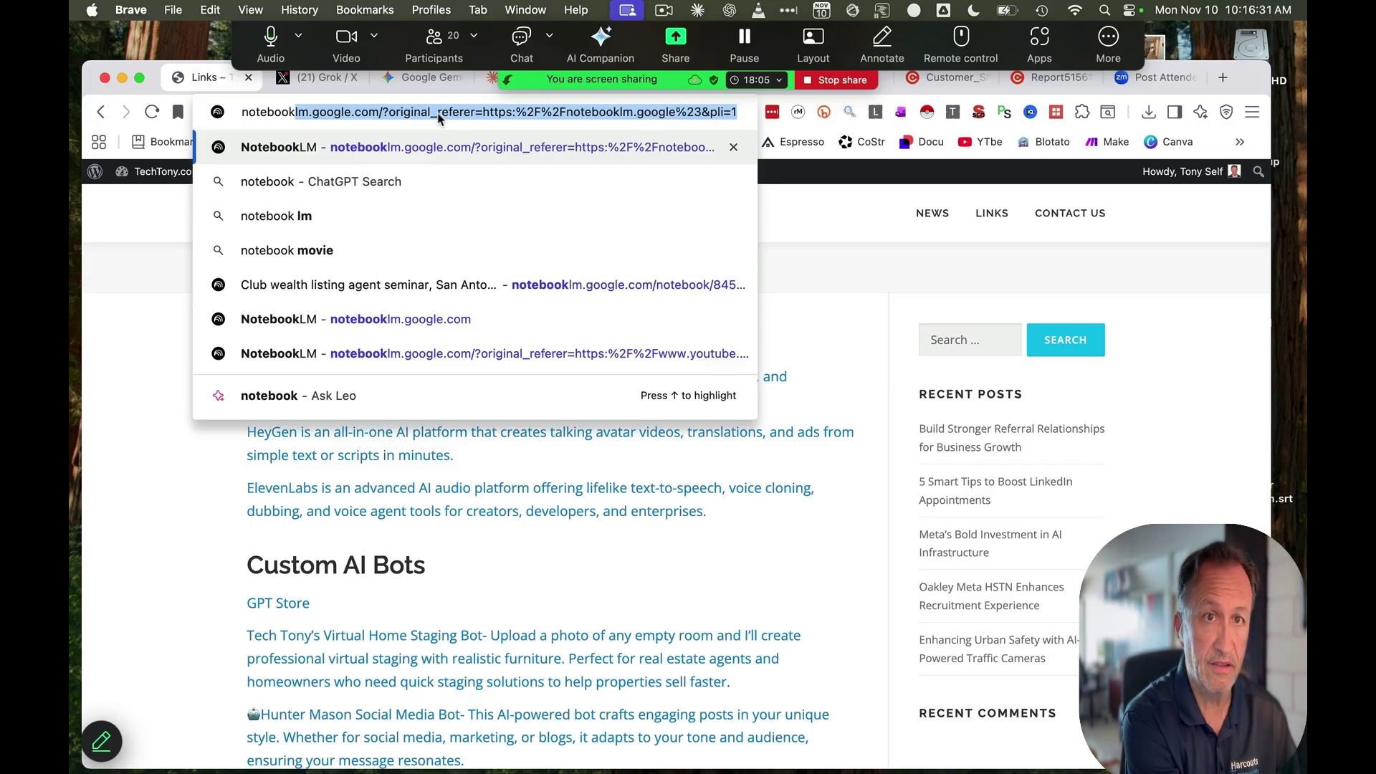
pyautogui.press('Return')
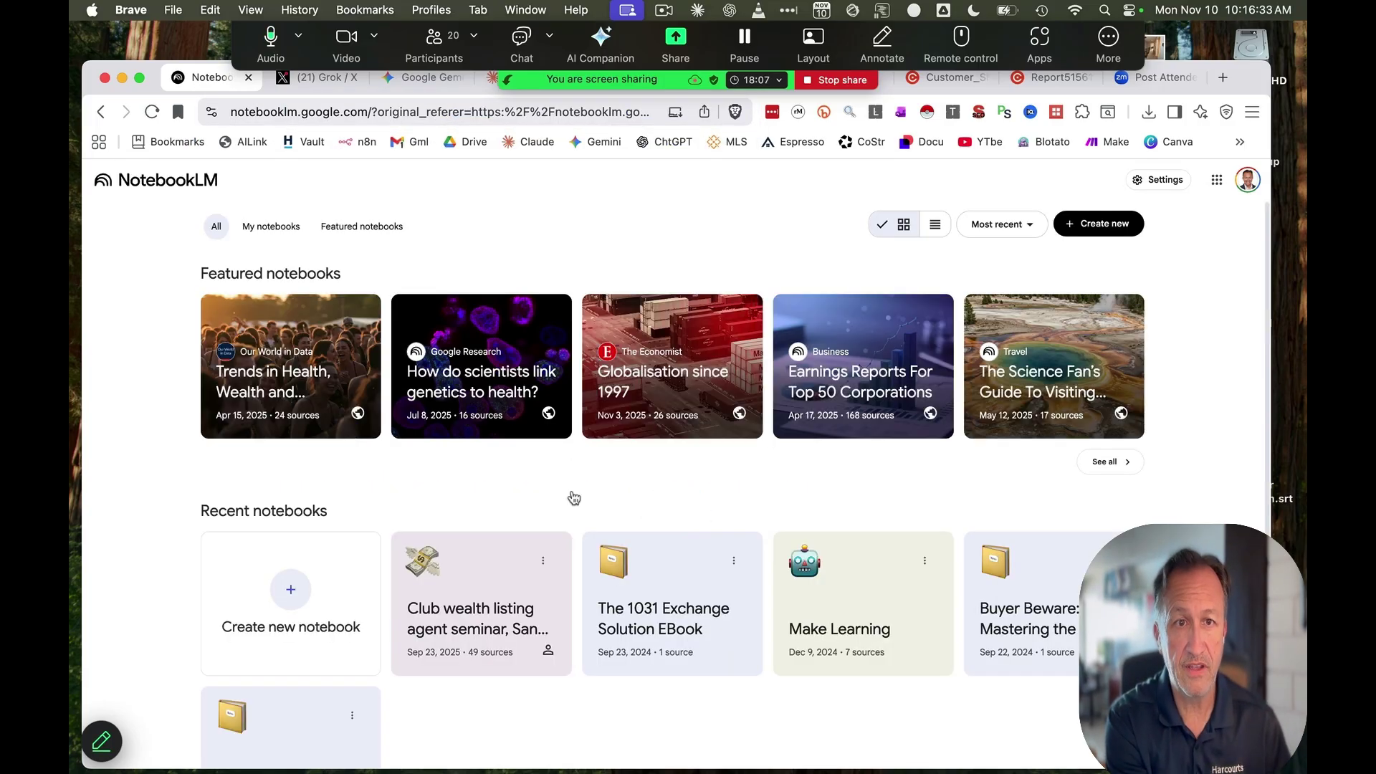
pyautogui.scroll(-1, 402, 412)
pyautogui.scroll(1, 403, 412)
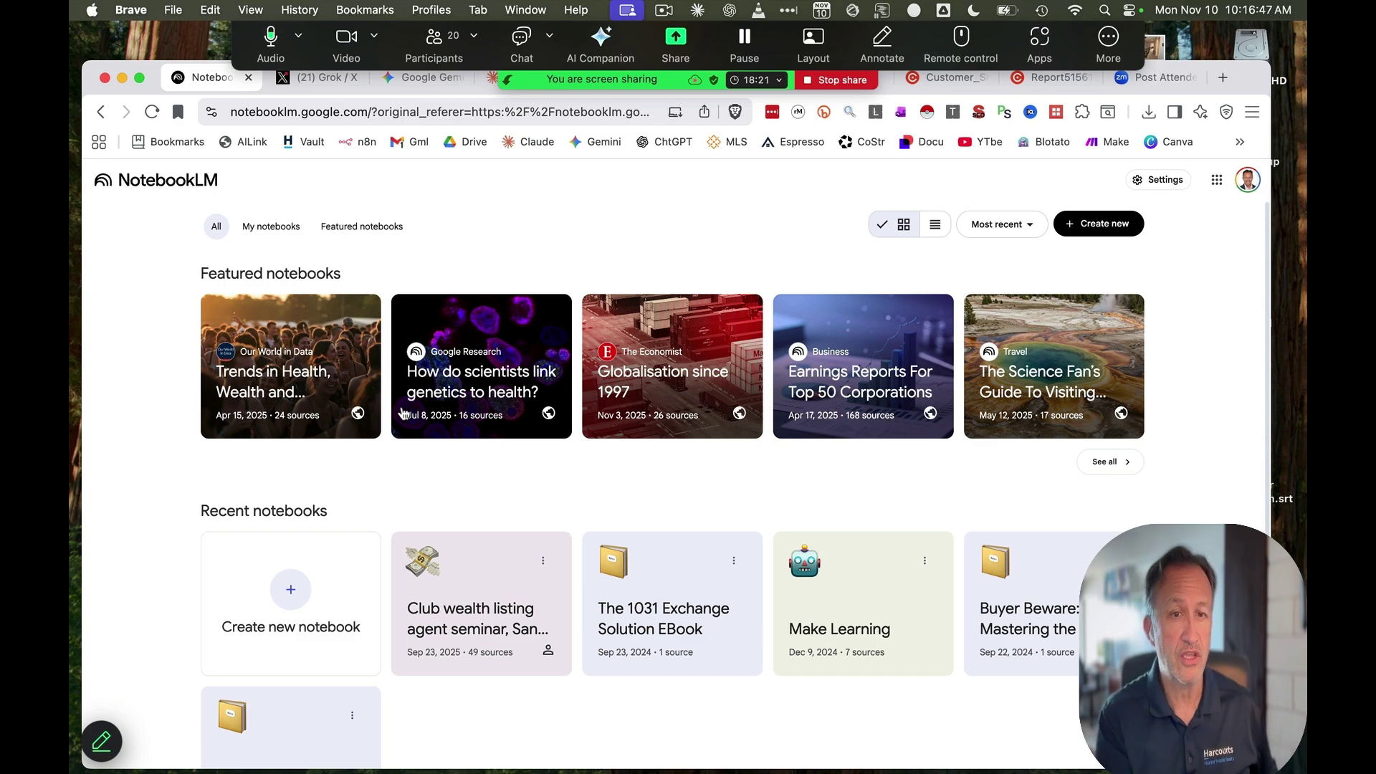
pyautogui.click(635, 600)
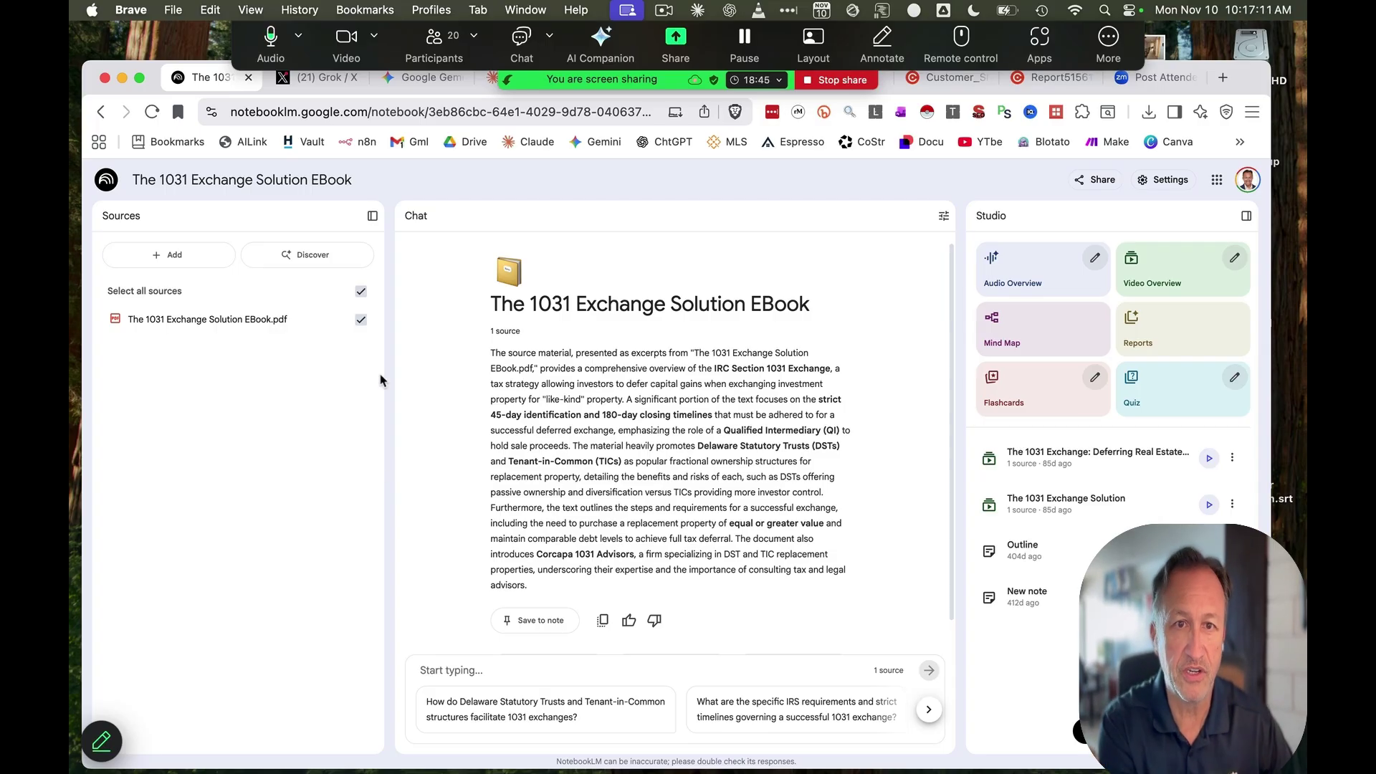
# Generate a mind map, flashcards and an audio overview for the 1031 Exchange EBook notebook
pyautogui.scroll(-2, 635, 350)
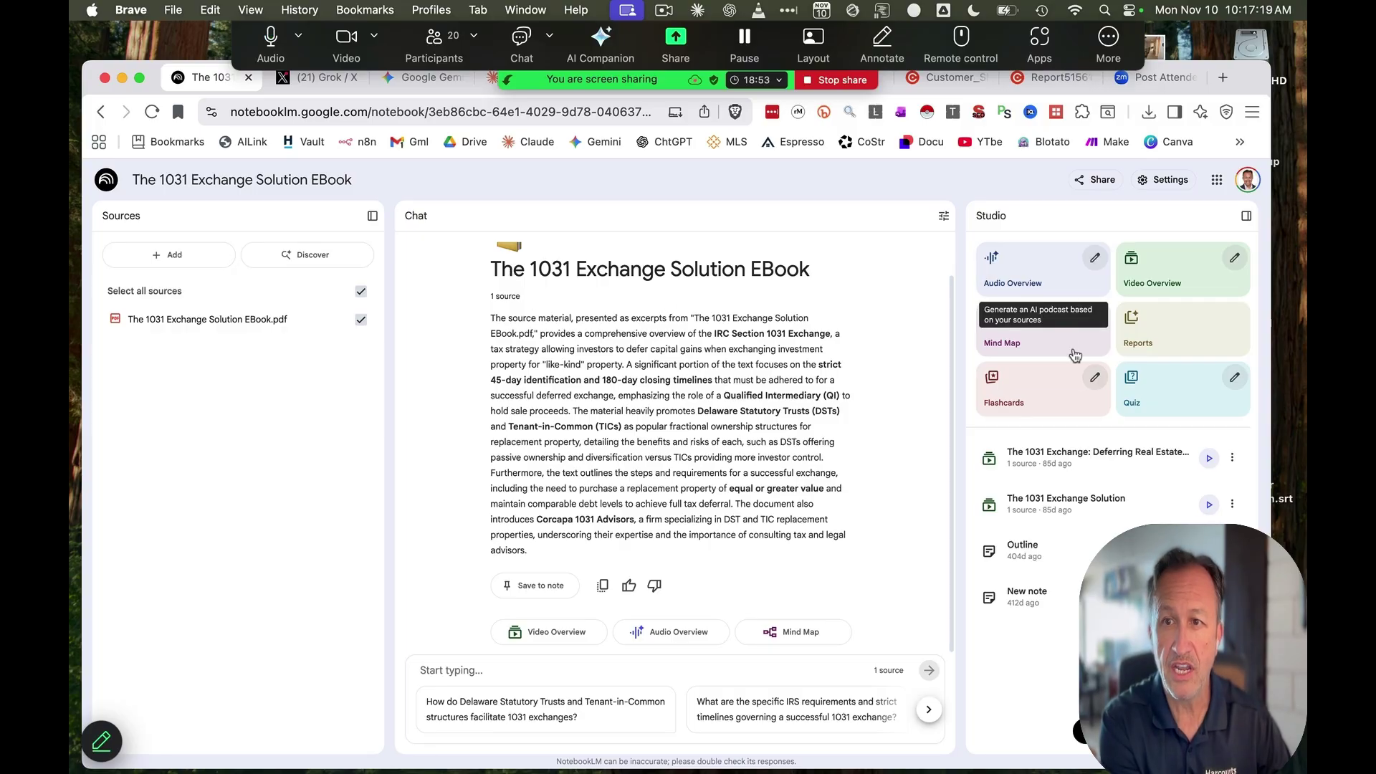
pyautogui.click(1038, 339)
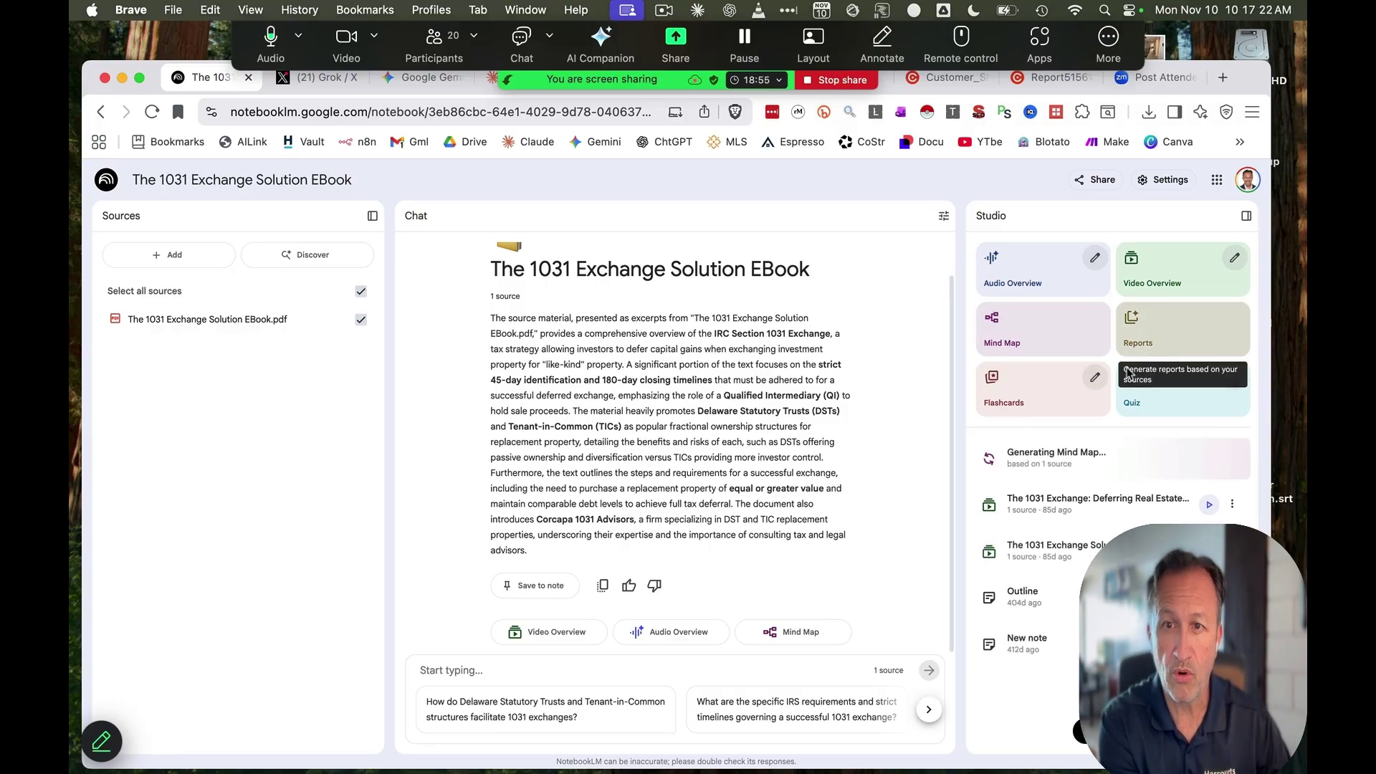
pyautogui.click(1006, 399)
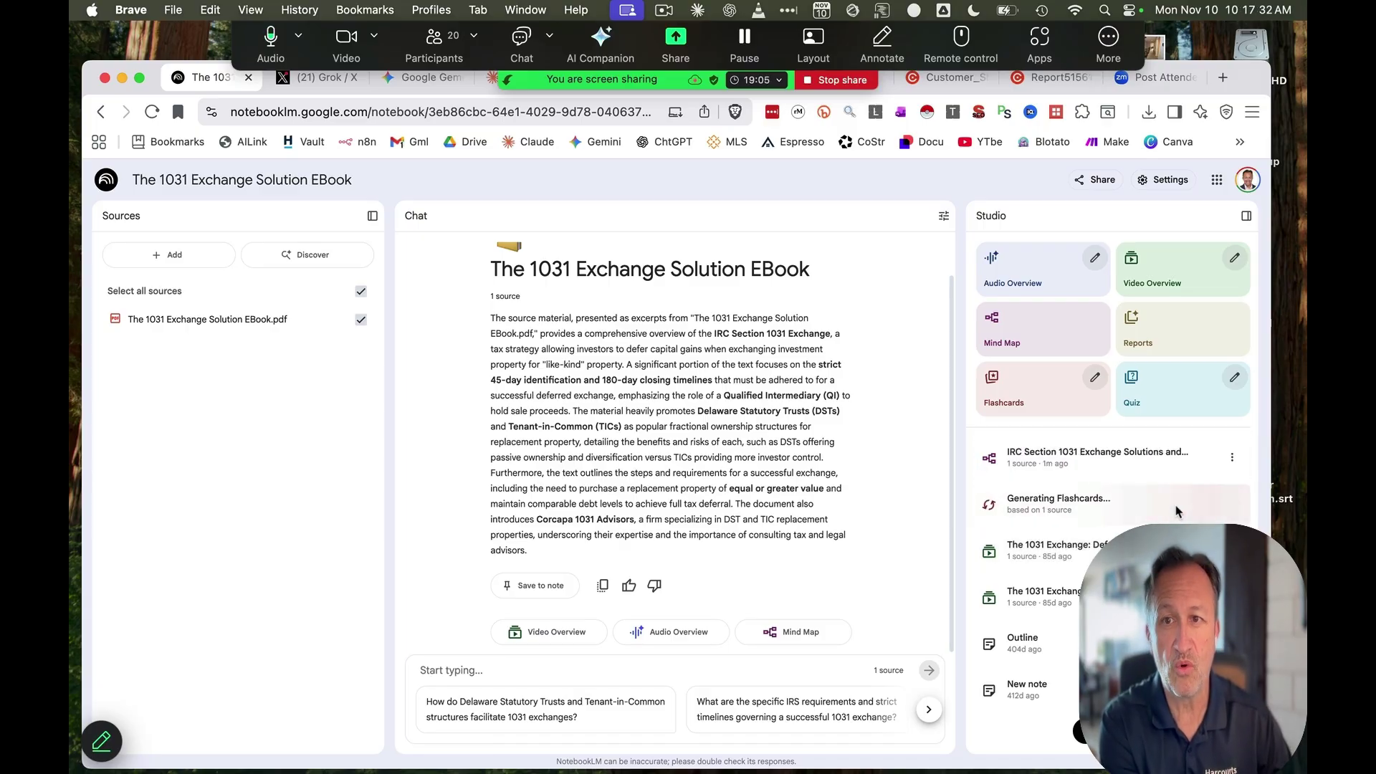
pyautogui.click(1024, 272)
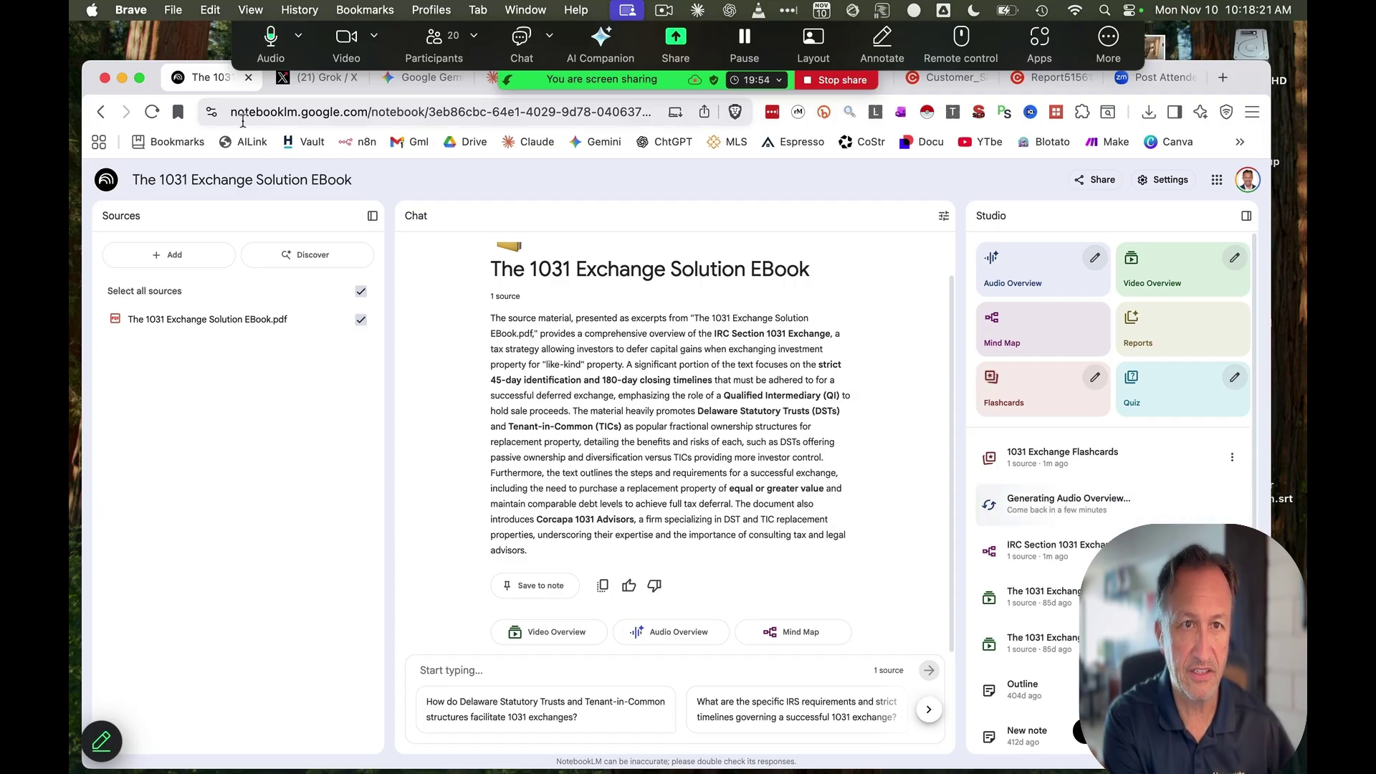
pyautogui.click(248, 145)
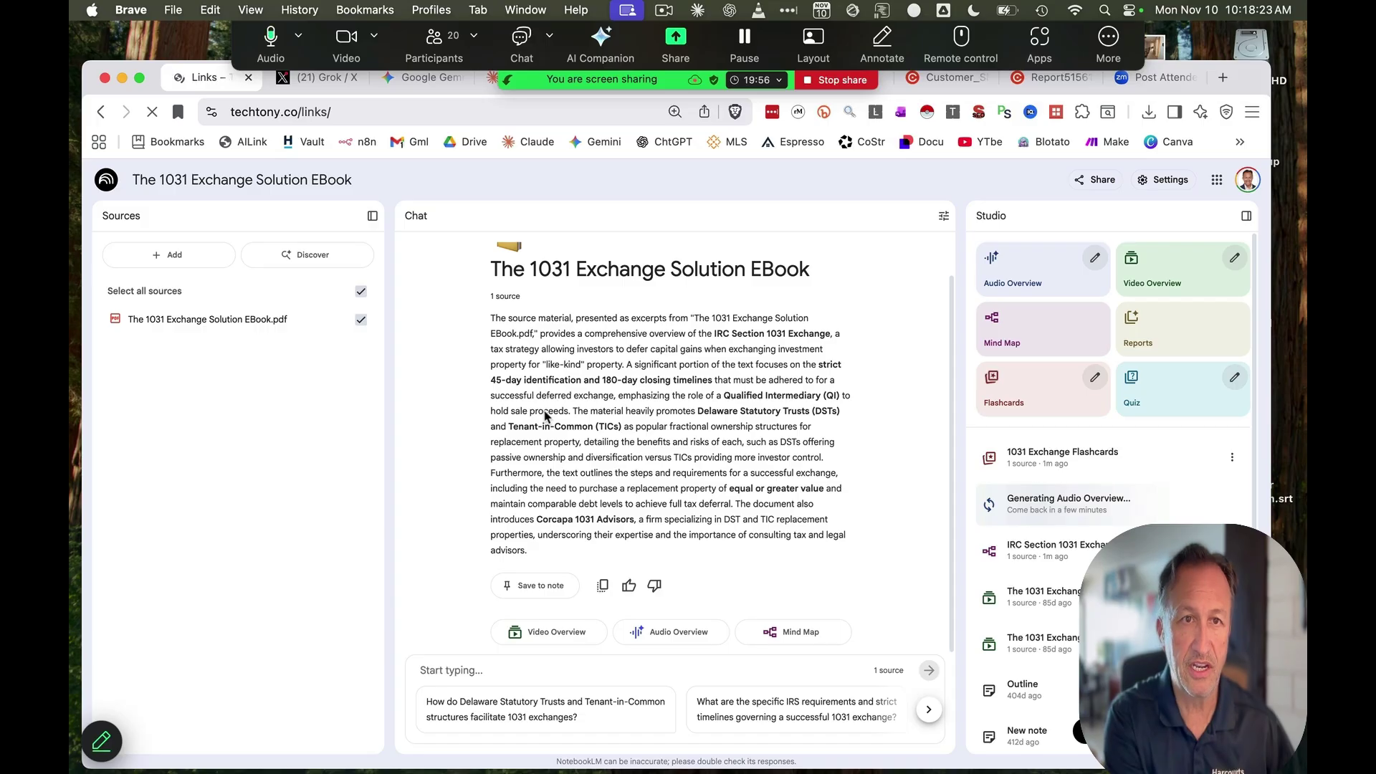
# Back in ChatGPT, open the Viral Video Script Generator project from the sidebar
pyautogui.scroll(-10, 522, 390)
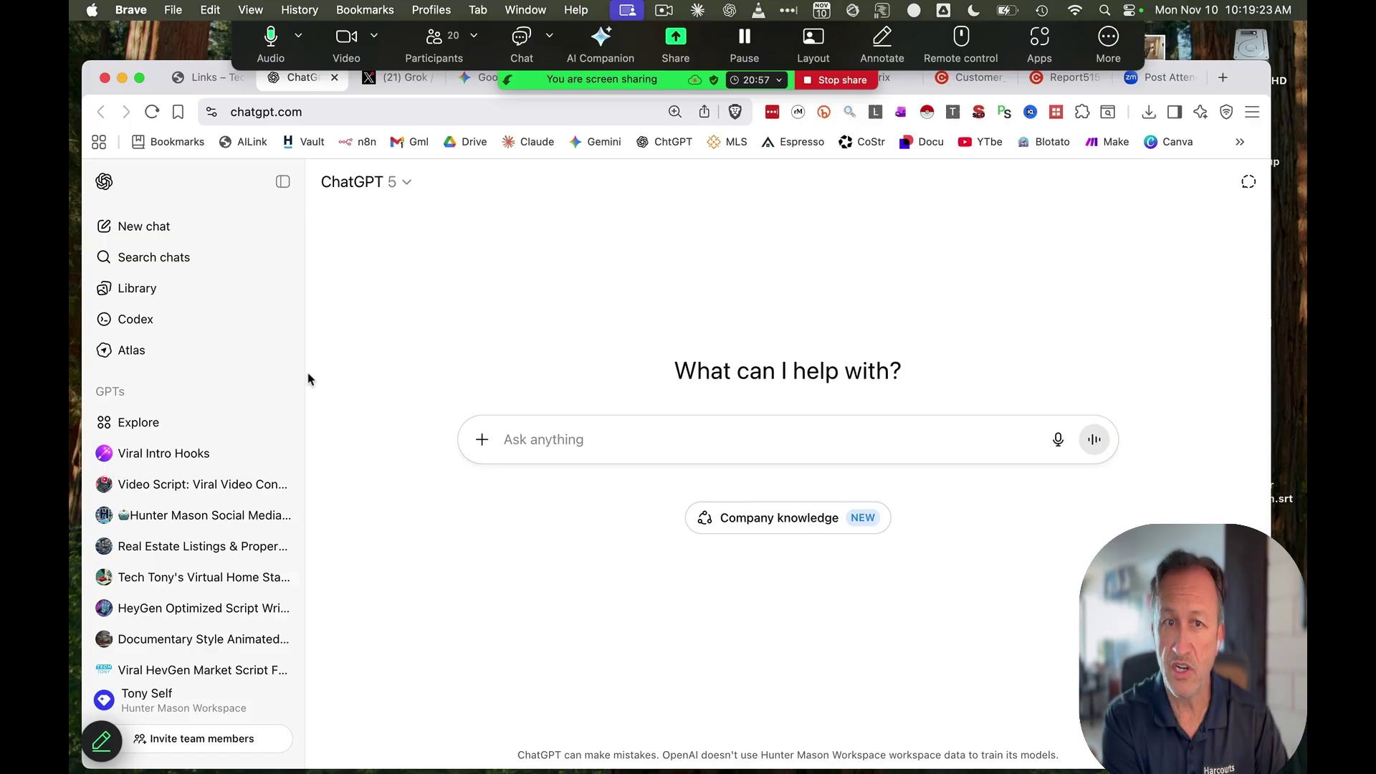
pyautogui.scroll(-1, 229, 365)
pyautogui.scroll(-5, 230, 379)
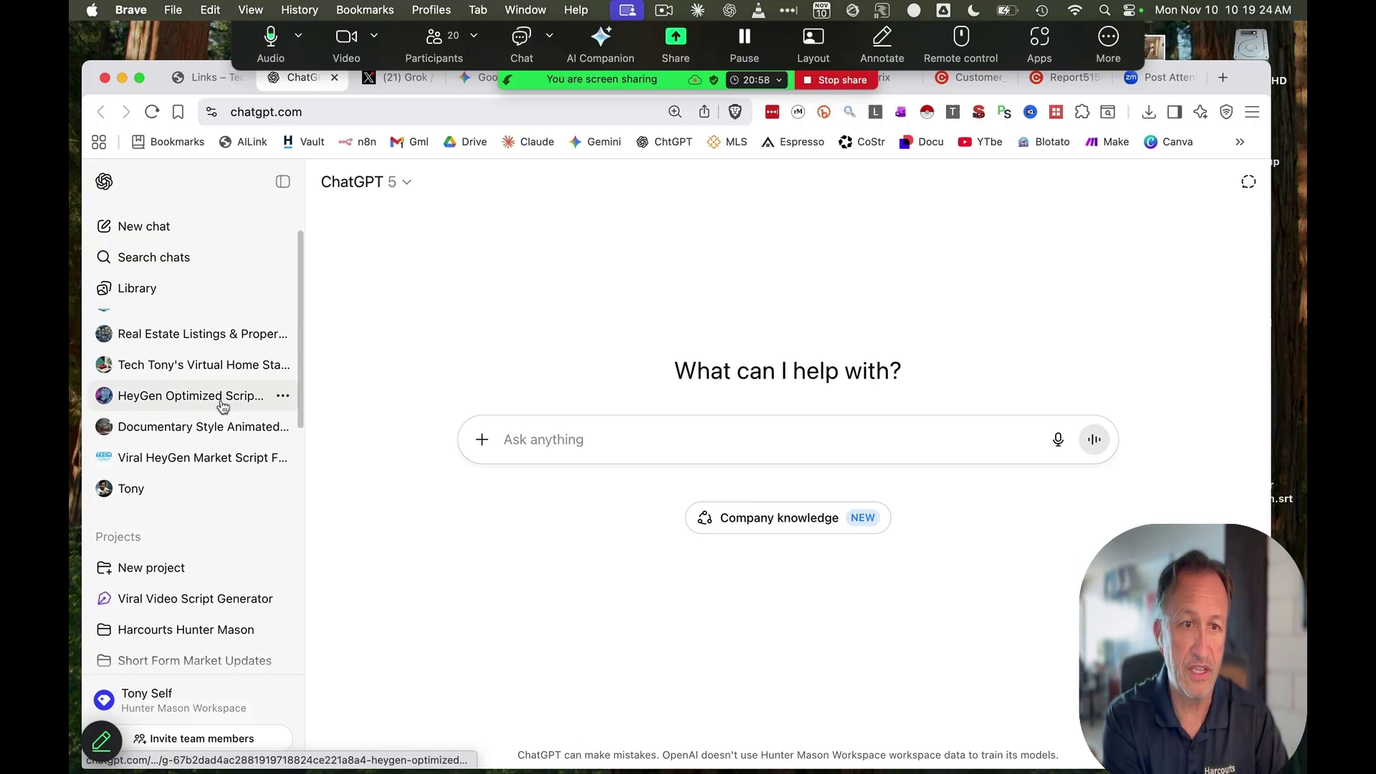
pyautogui.scroll(4, 226, 416)
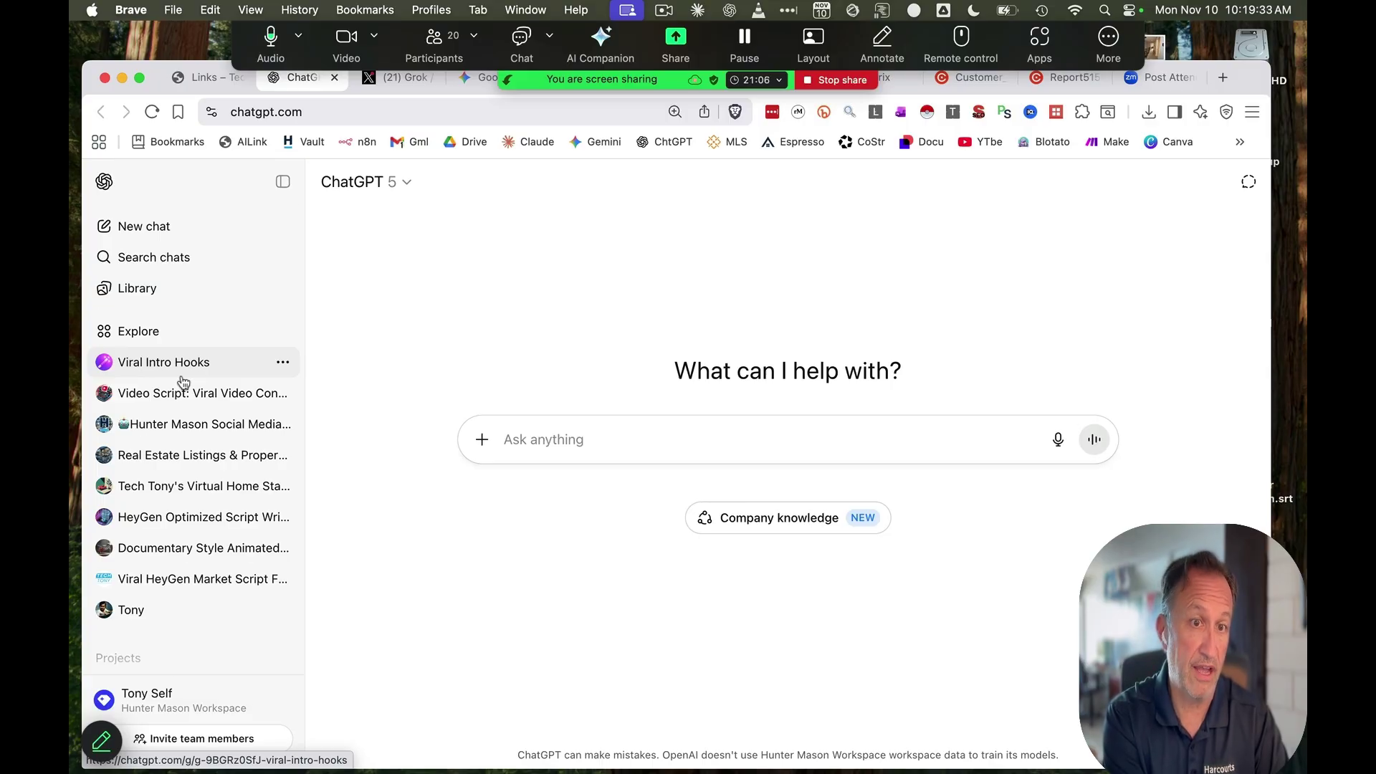
pyautogui.click(206, 78)
pyautogui.scroll(-3, 413, 358)
pyautogui.scroll(8, 413, 358)
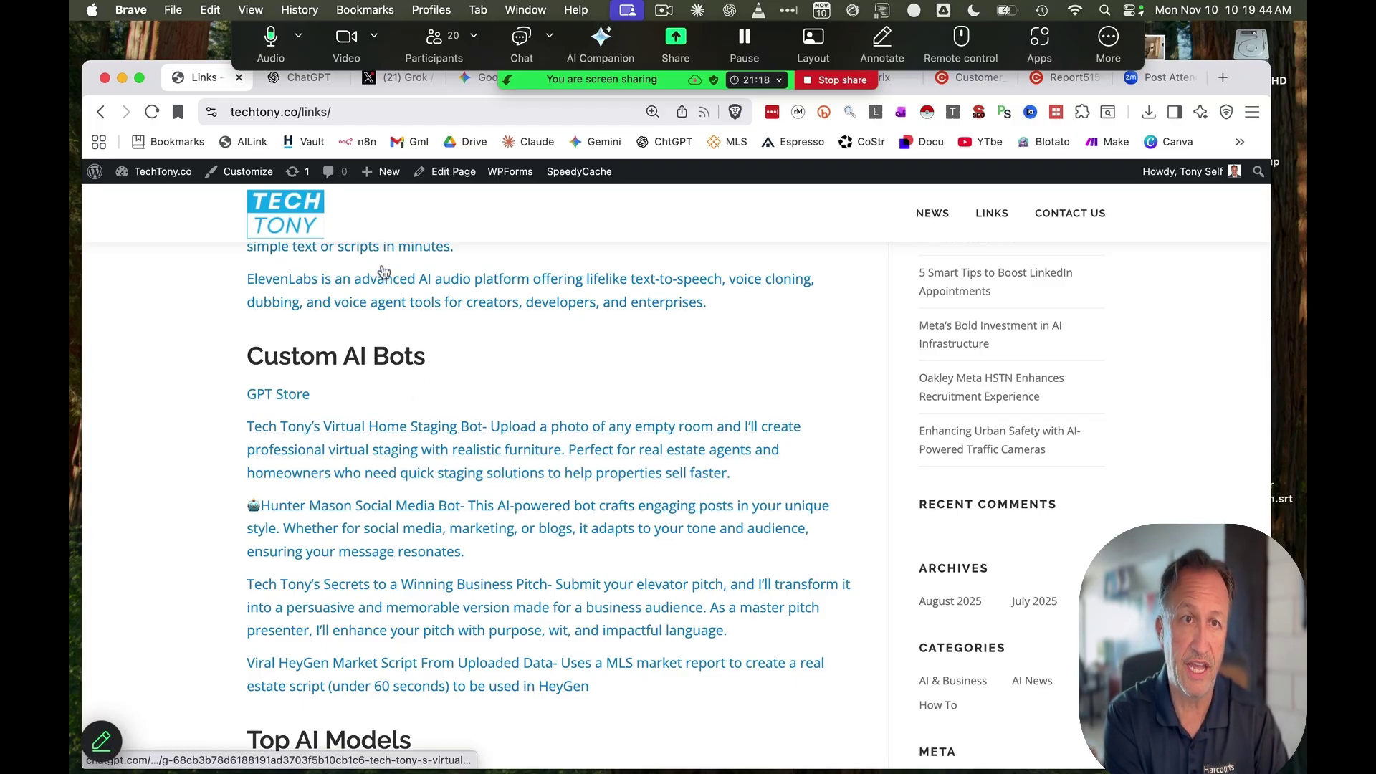
pyautogui.click(311, 79)
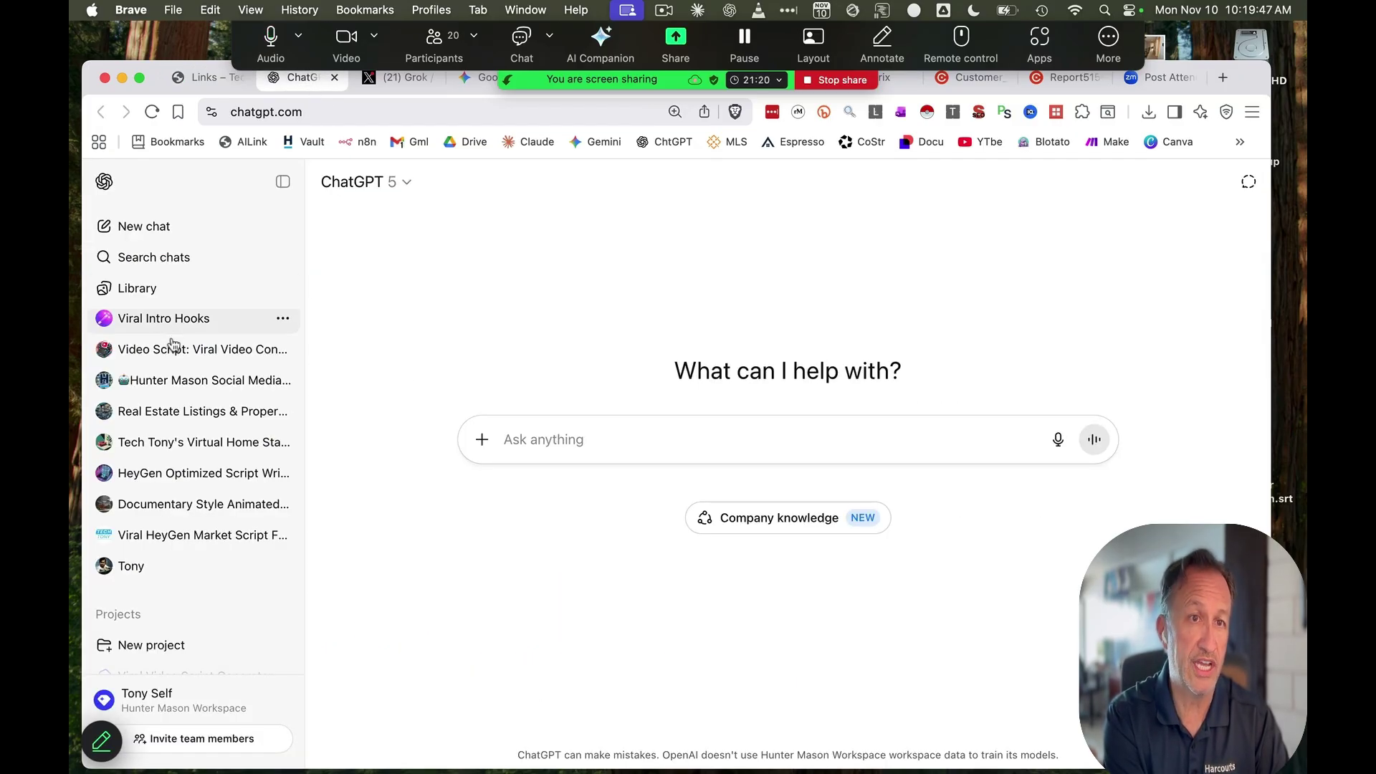
pyautogui.scroll(-5, 186, 337)
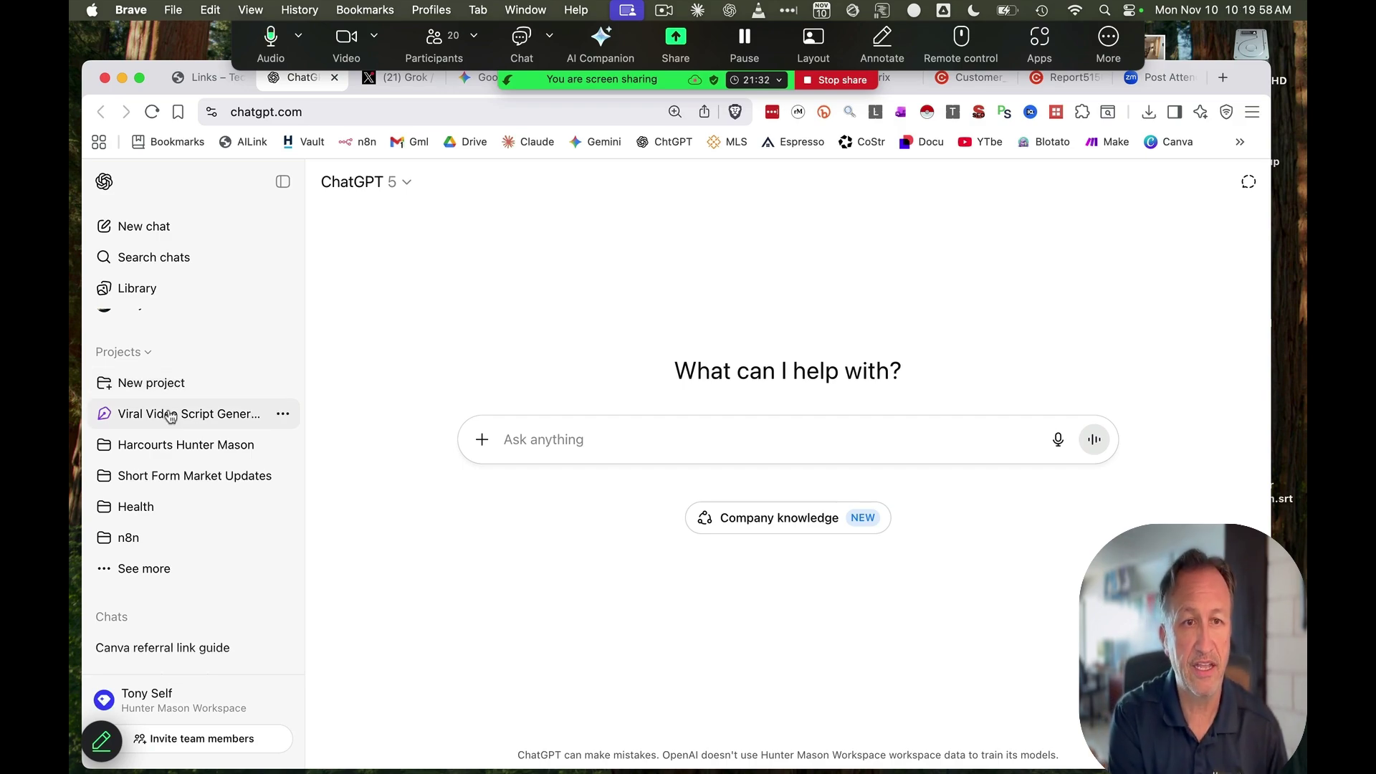
pyautogui.click(171, 413)
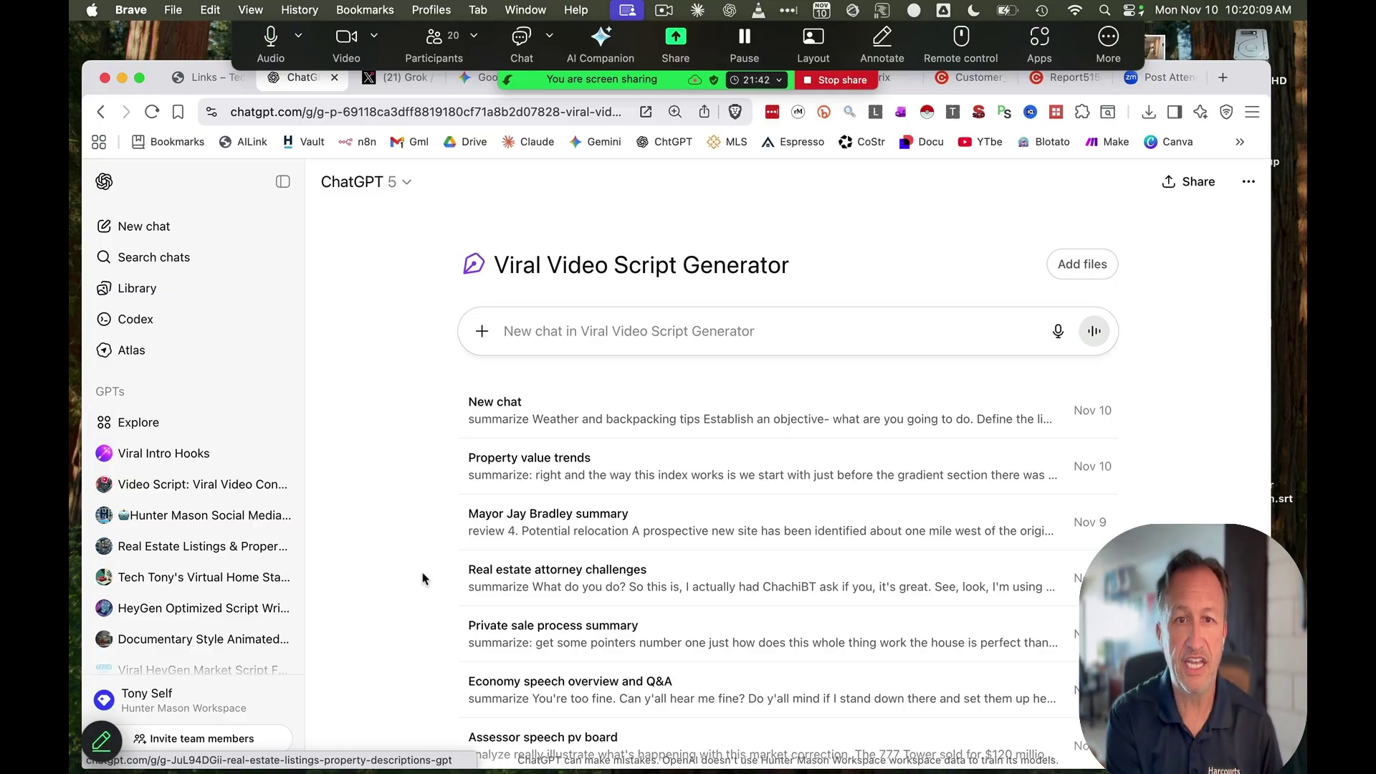
# Open the mayoral summary chat in the project and read through it
pyautogui.scroll(-1, 614, 476)
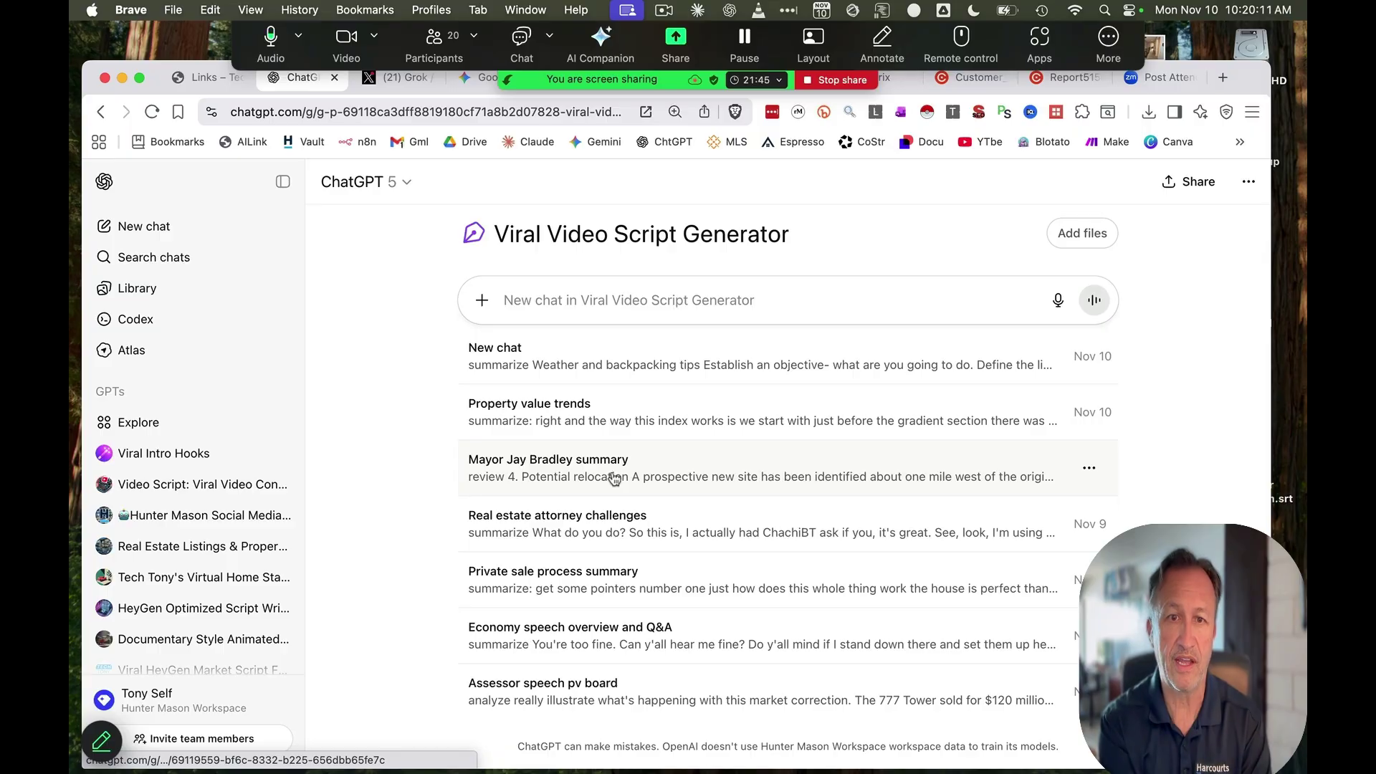
pyautogui.click(612, 477)
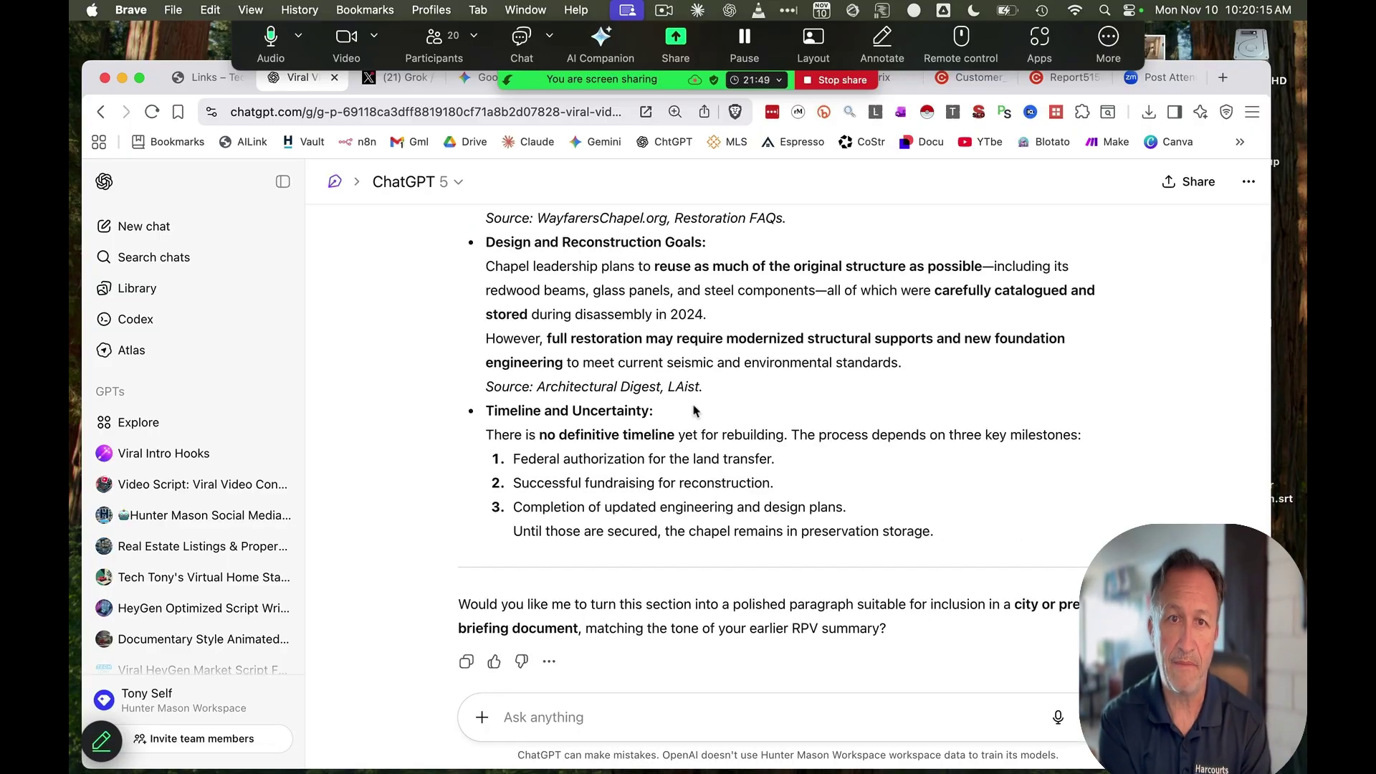
pyautogui.scroll(10, 690, 414)
pyautogui.scroll(-2, 688, 414)
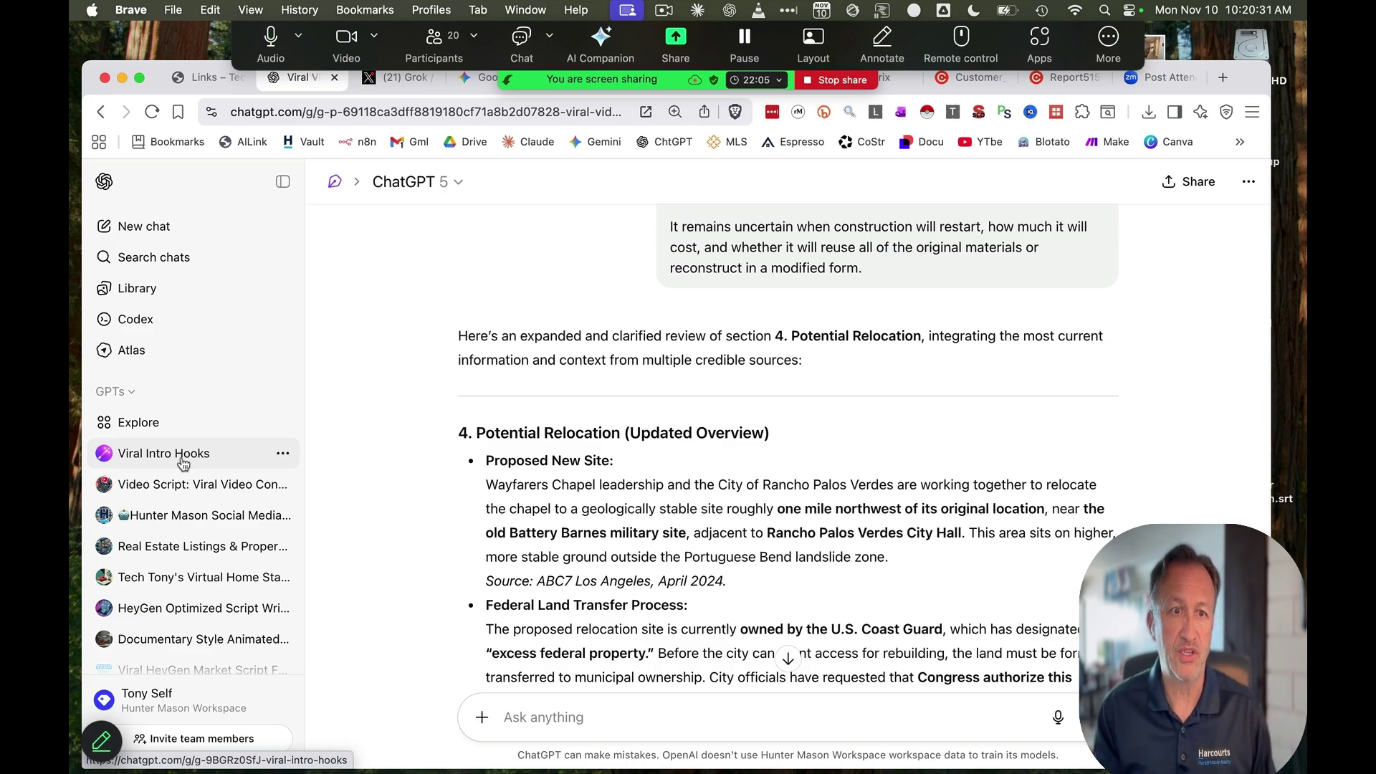
pyautogui.scroll(-3, 183, 466)
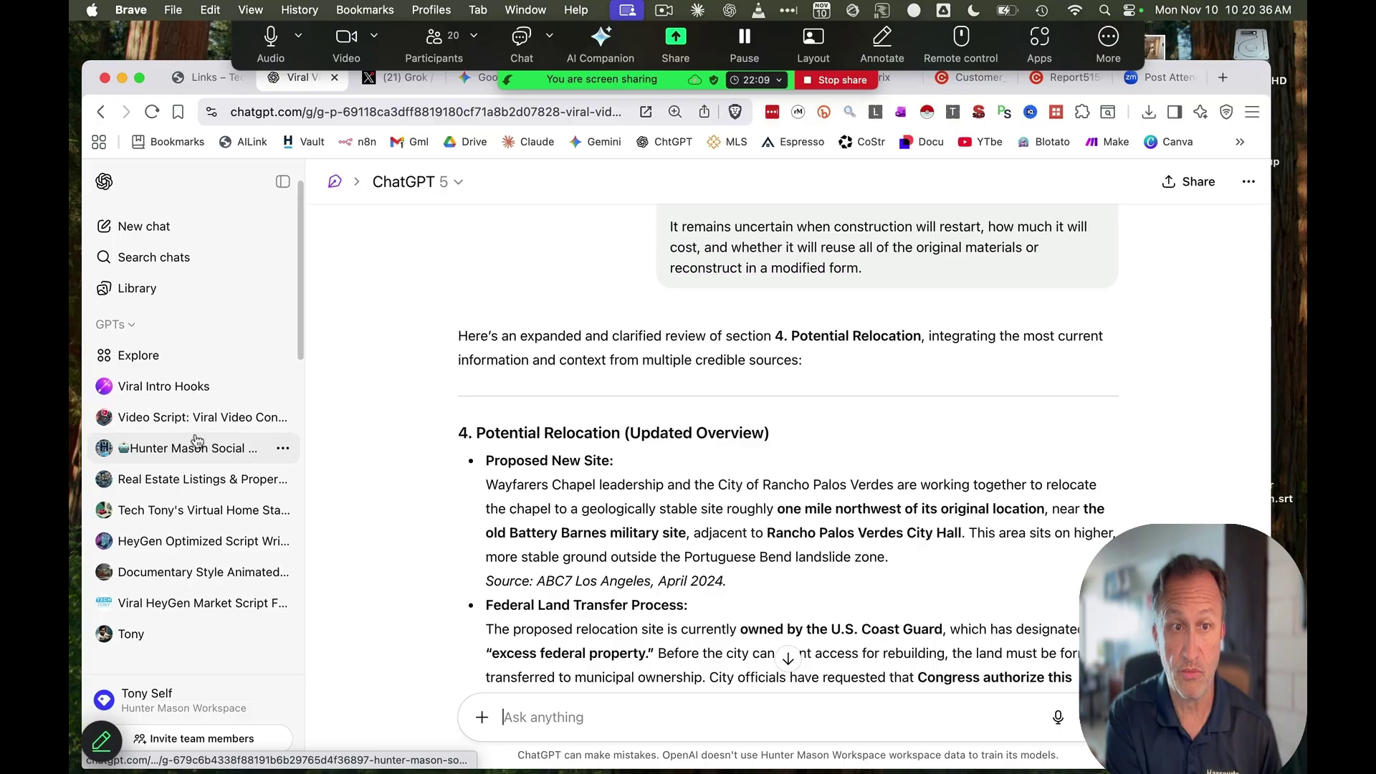
pyautogui.scroll(-12, 197, 441)
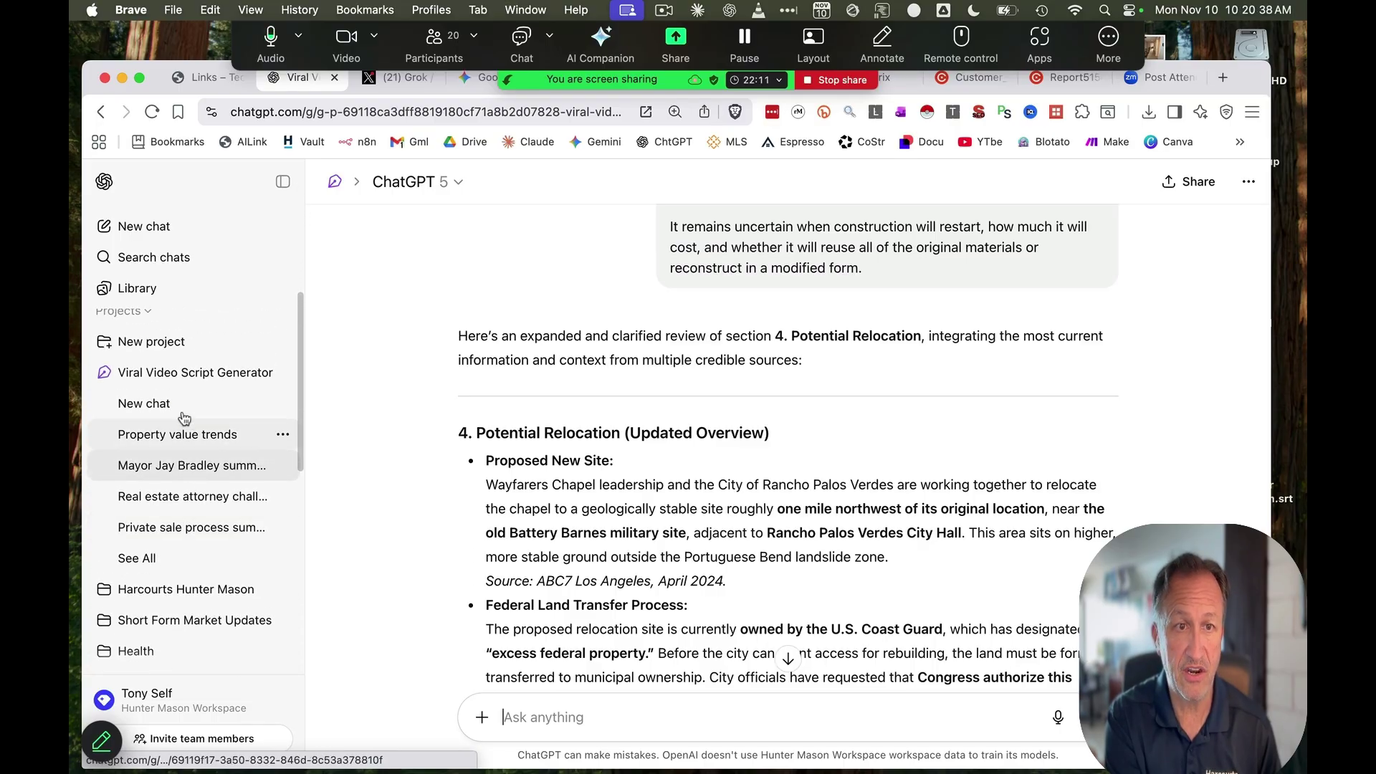
# Open the Property value trends chat, then the Harcourts Hunter Mason project
pyautogui.click(183, 441)
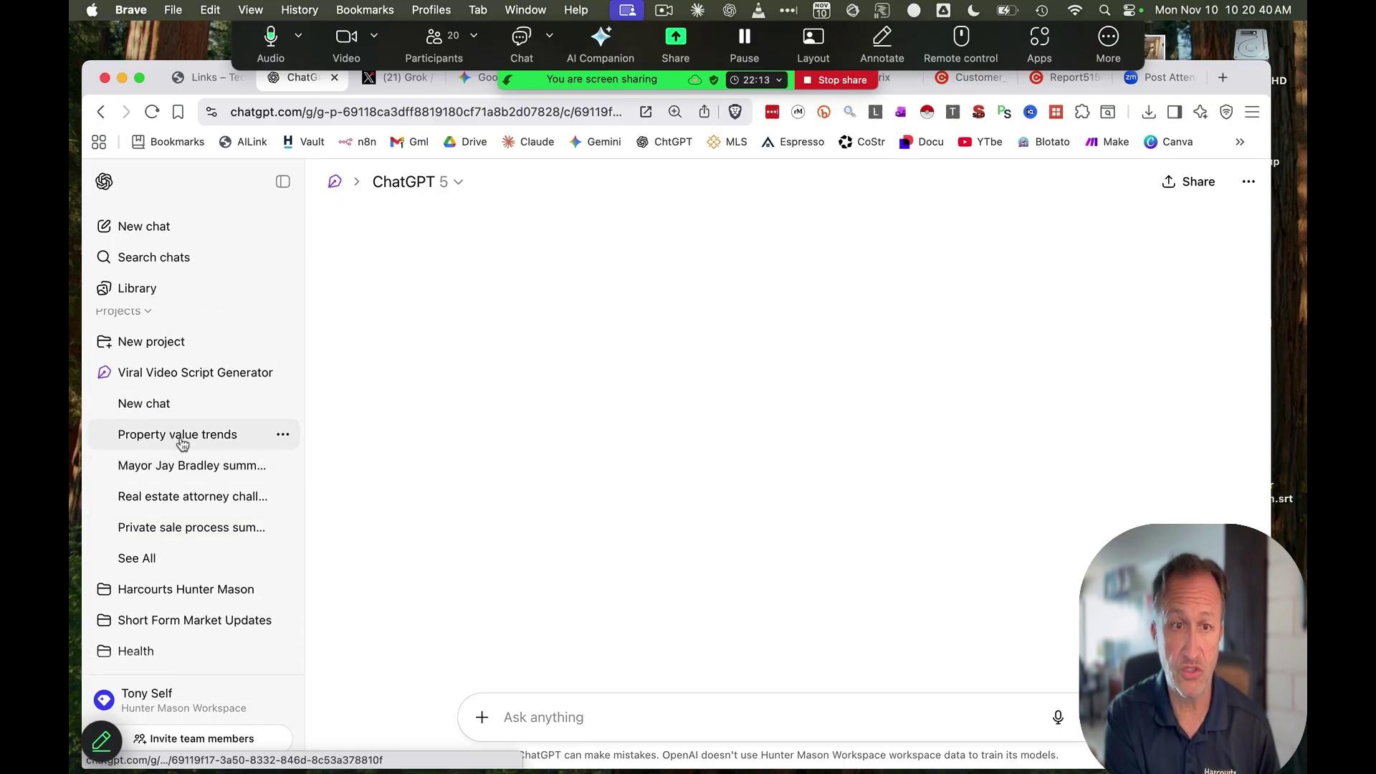
pyautogui.scroll(-2, 187, 443)
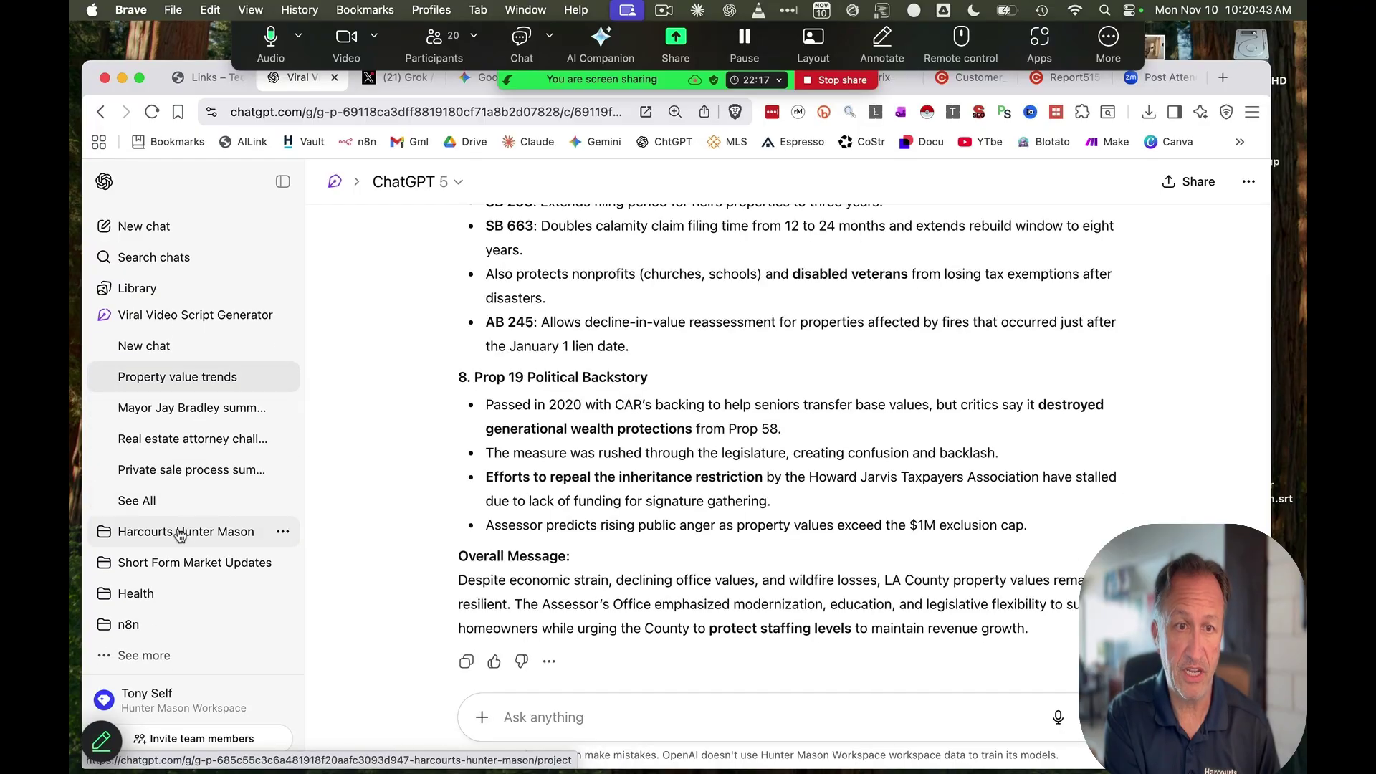
pyautogui.click(179, 532)
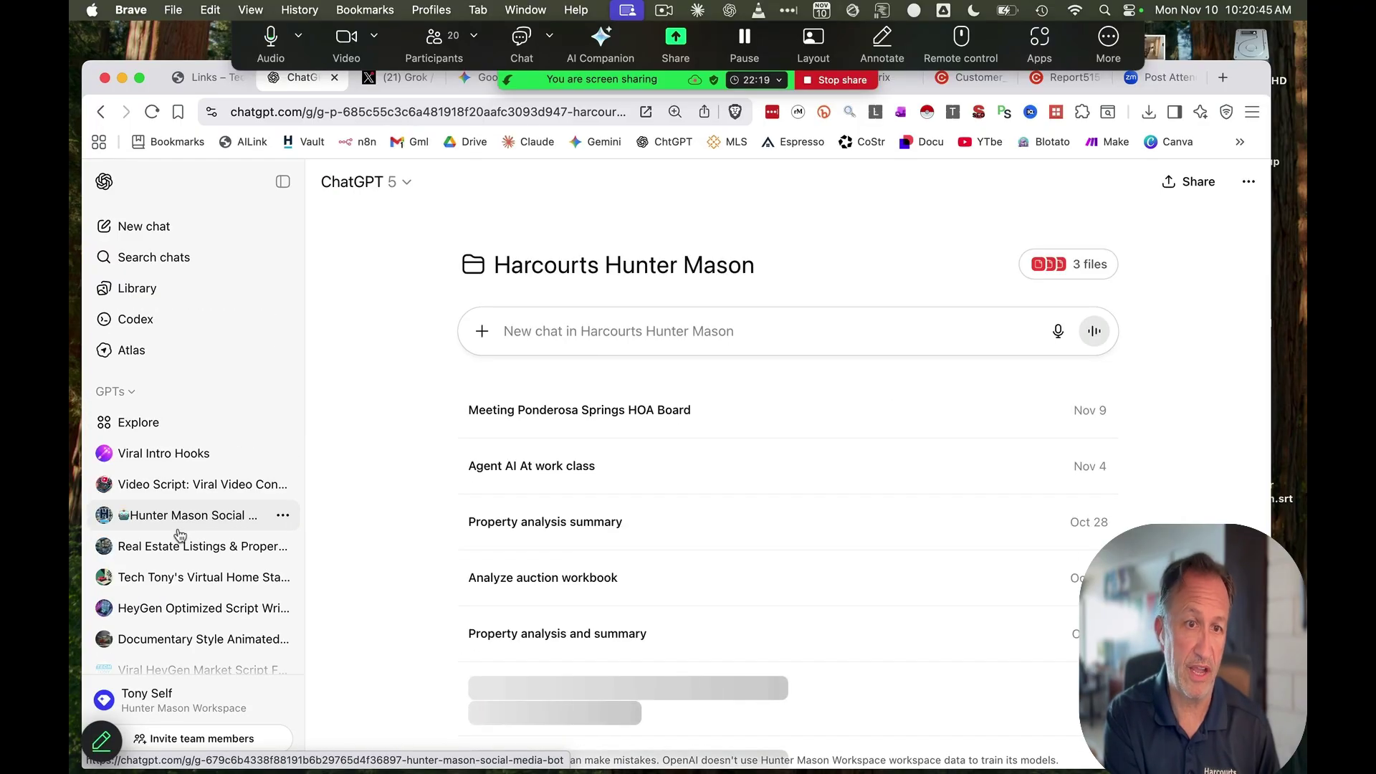
# Open Tech Tony's Virtual Home Staging Bot GPT and look over its page
pyautogui.scroll(-1, 204, 502)
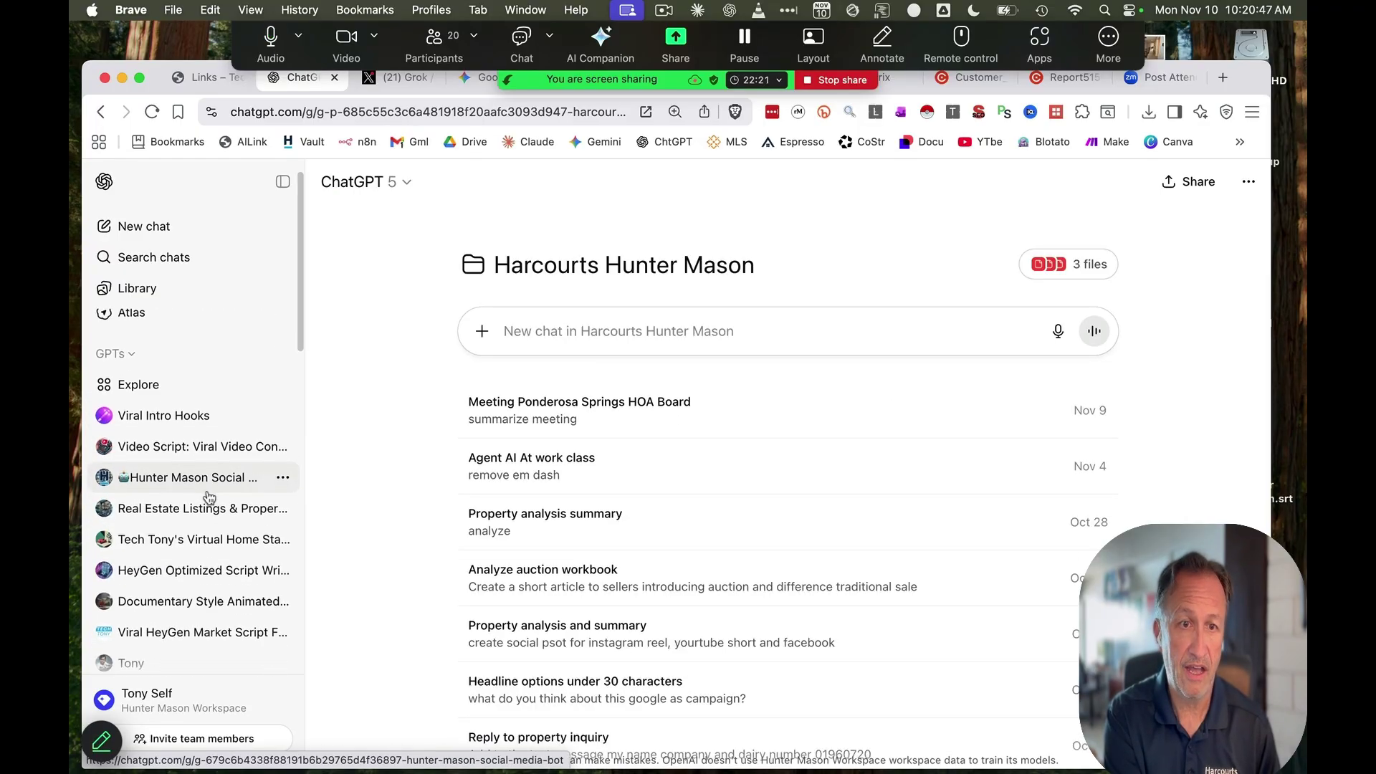
pyautogui.click(203, 538)
pyautogui.scroll(-4, 169, 537)
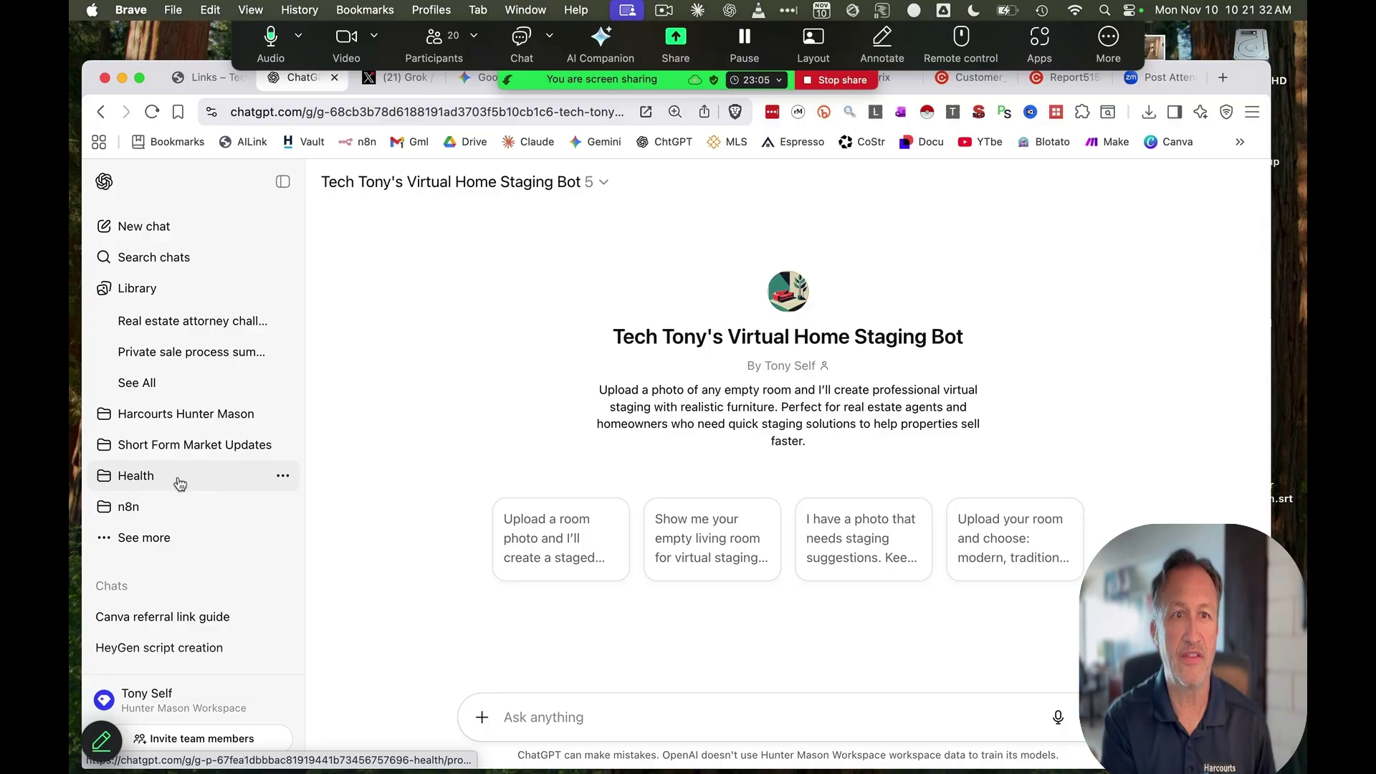
pyautogui.scroll(-1, 262, 465)
pyautogui.scroll(3, 252, 480)
pyautogui.scroll(10, 257, 430)
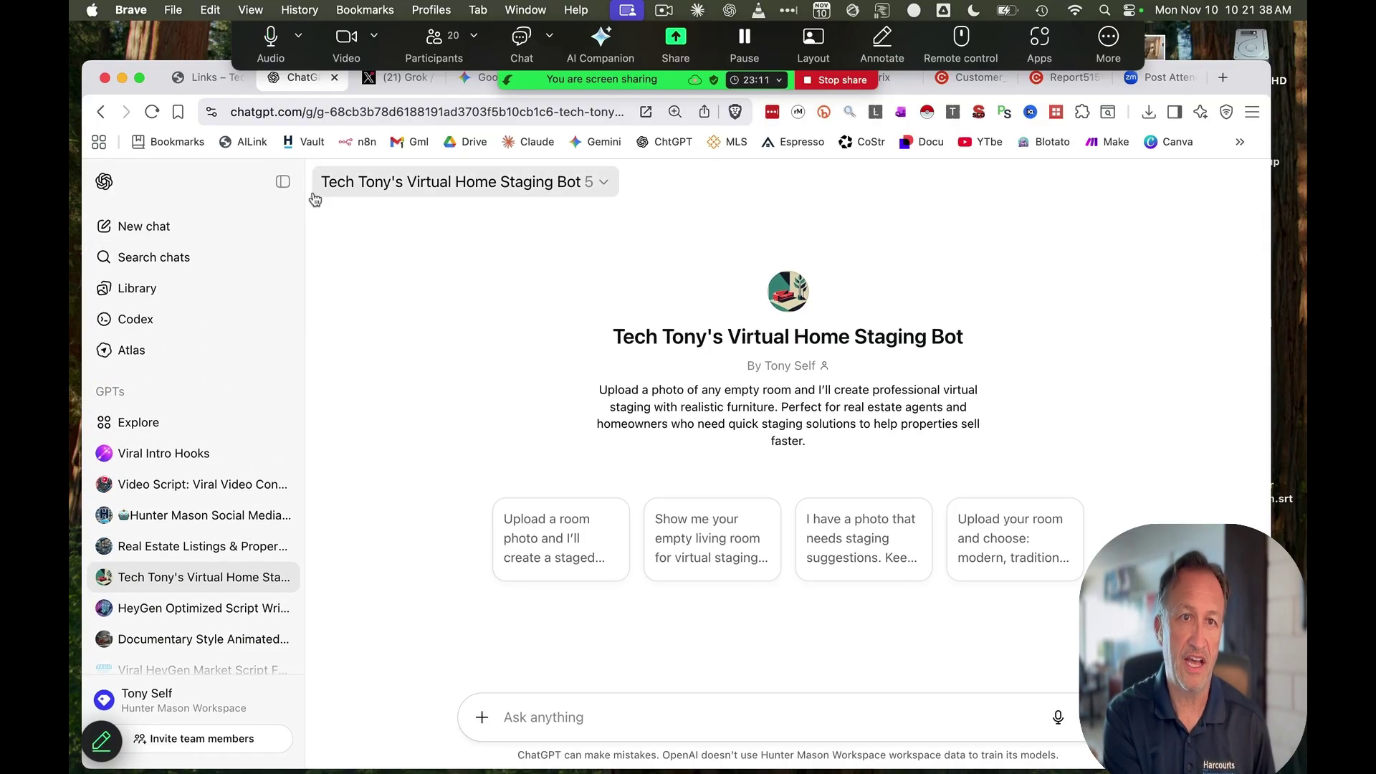
pyautogui.scroll(-8, 185, 473)
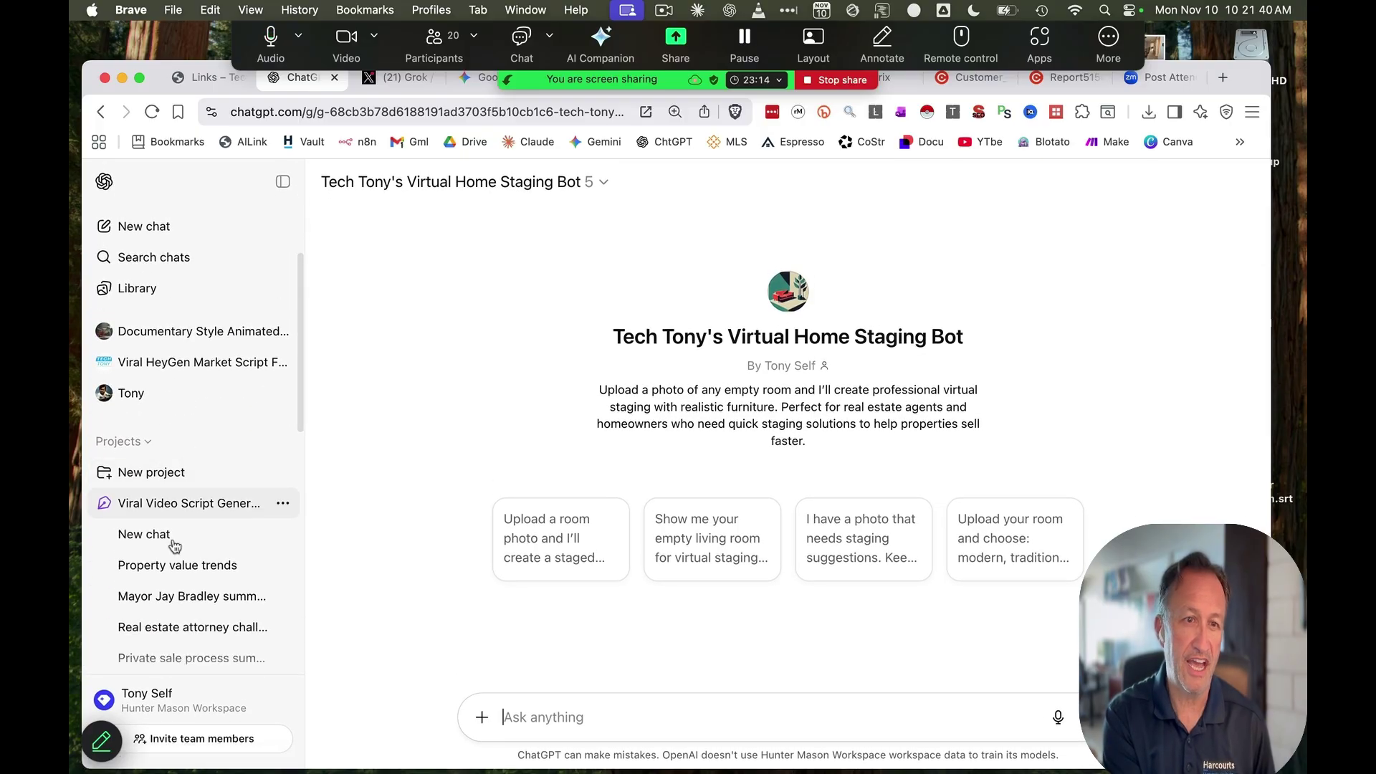
pyautogui.scroll(-5, 179, 501)
pyautogui.scroll(4, 165, 502)
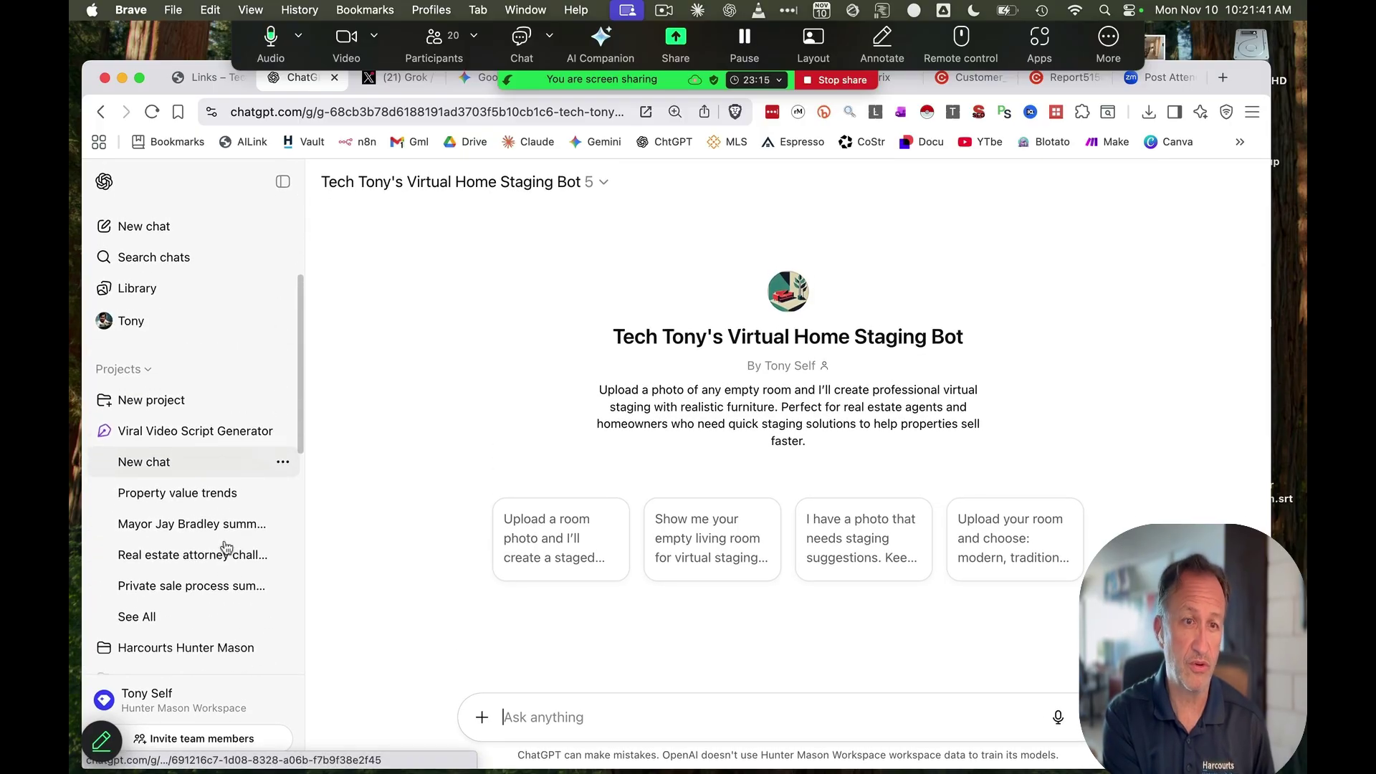
# Collapse the Projects section in the sidebar
pyautogui.click(141, 384)
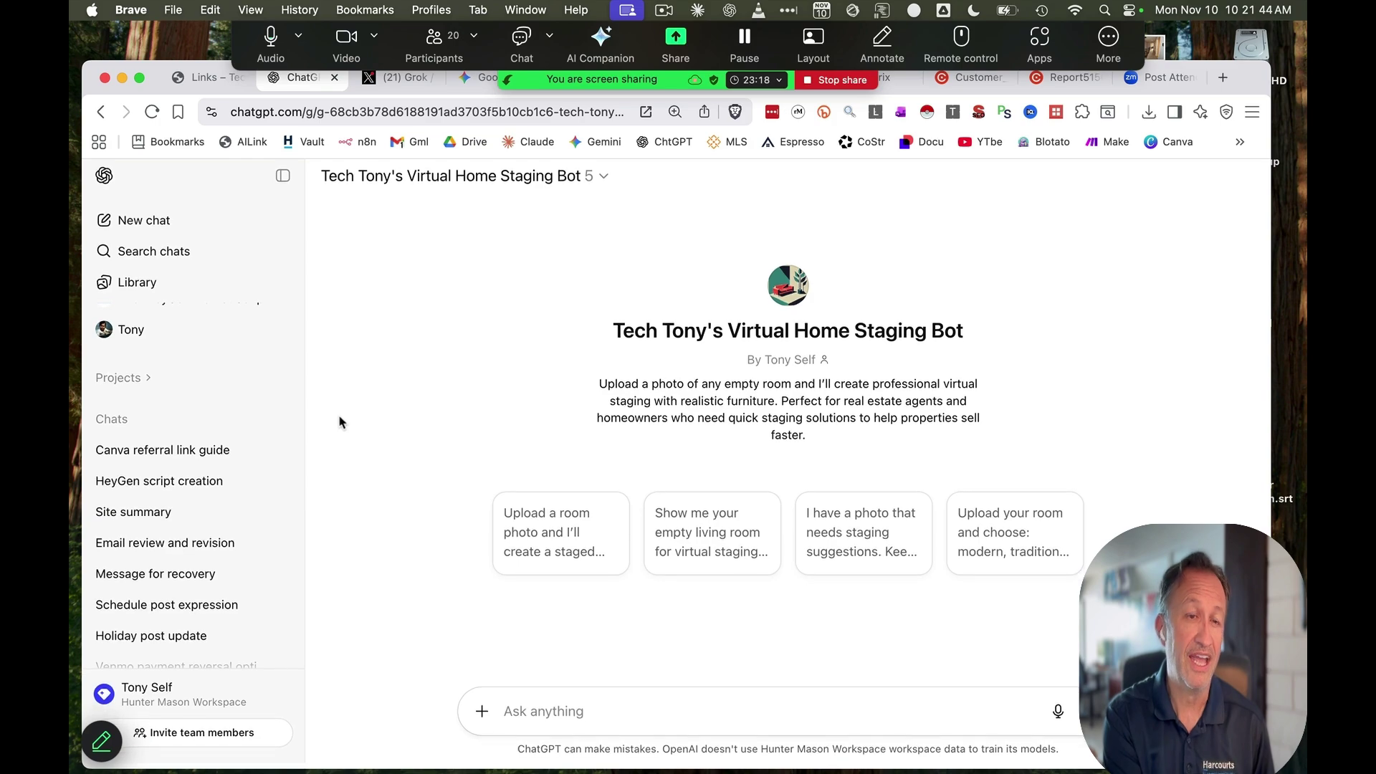
pyautogui.scroll(-4, 191, 470)
pyautogui.scroll(6, 186, 477)
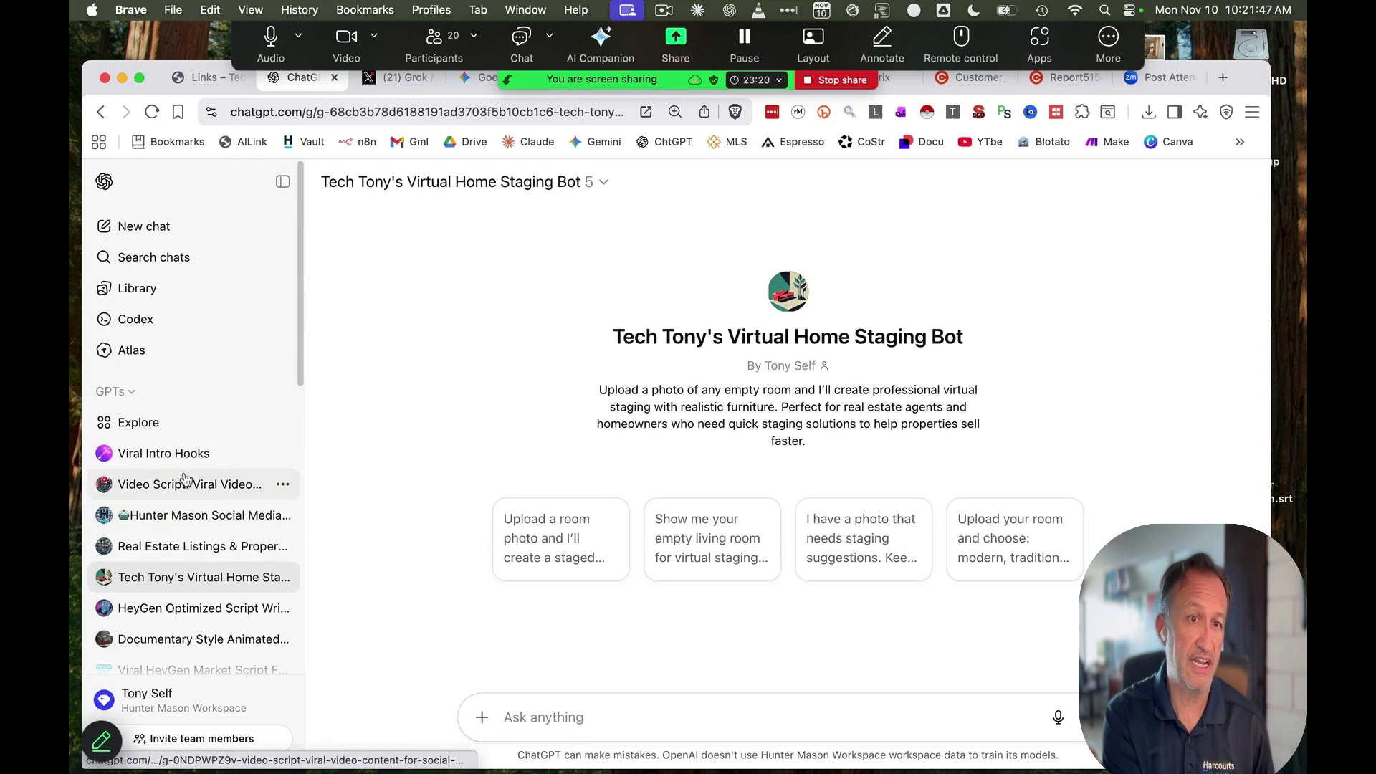
pyautogui.scroll(-5, 187, 478)
pyautogui.scroll(3, 187, 479)
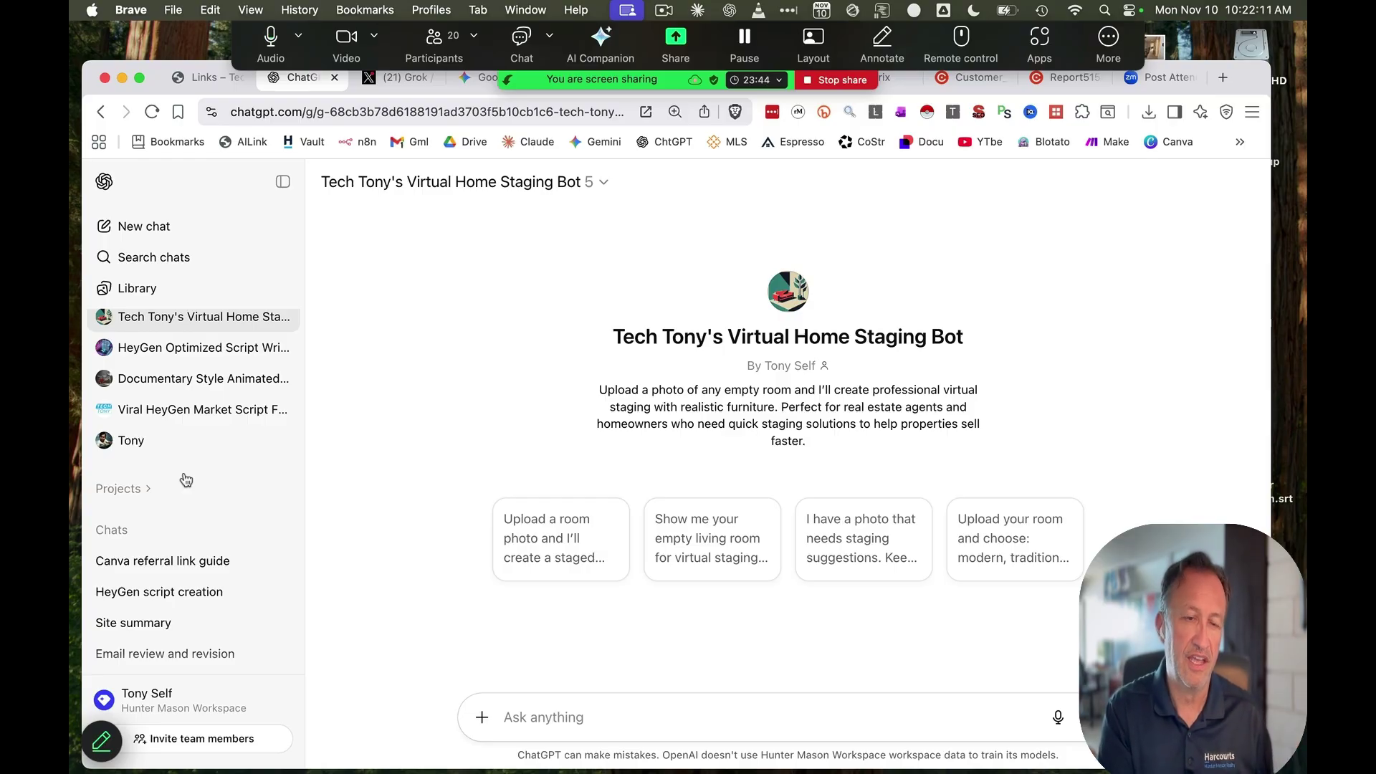
pyautogui.scroll(-3, 185, 479)
pyautogui.scroll(8, 180, 558)
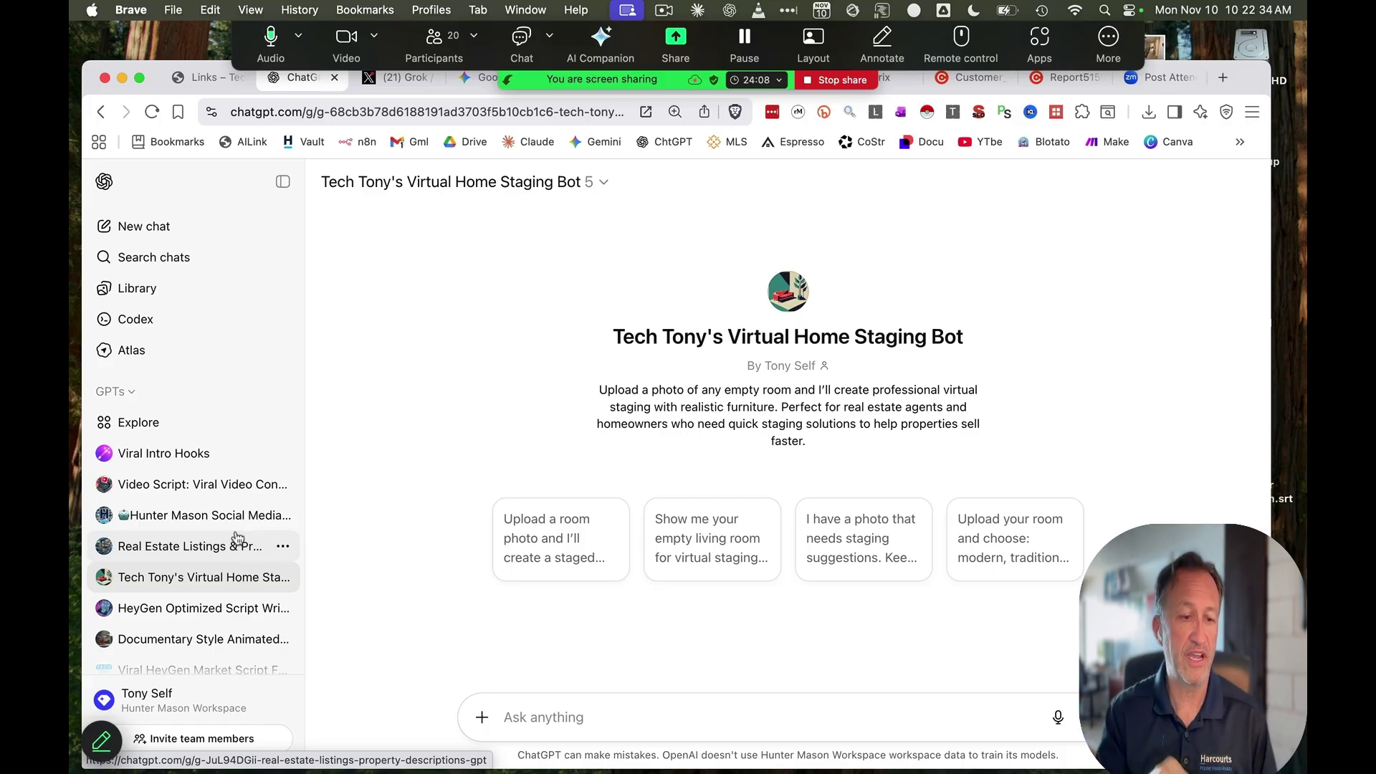
pyautogui.scroll(-3, 237, 537)
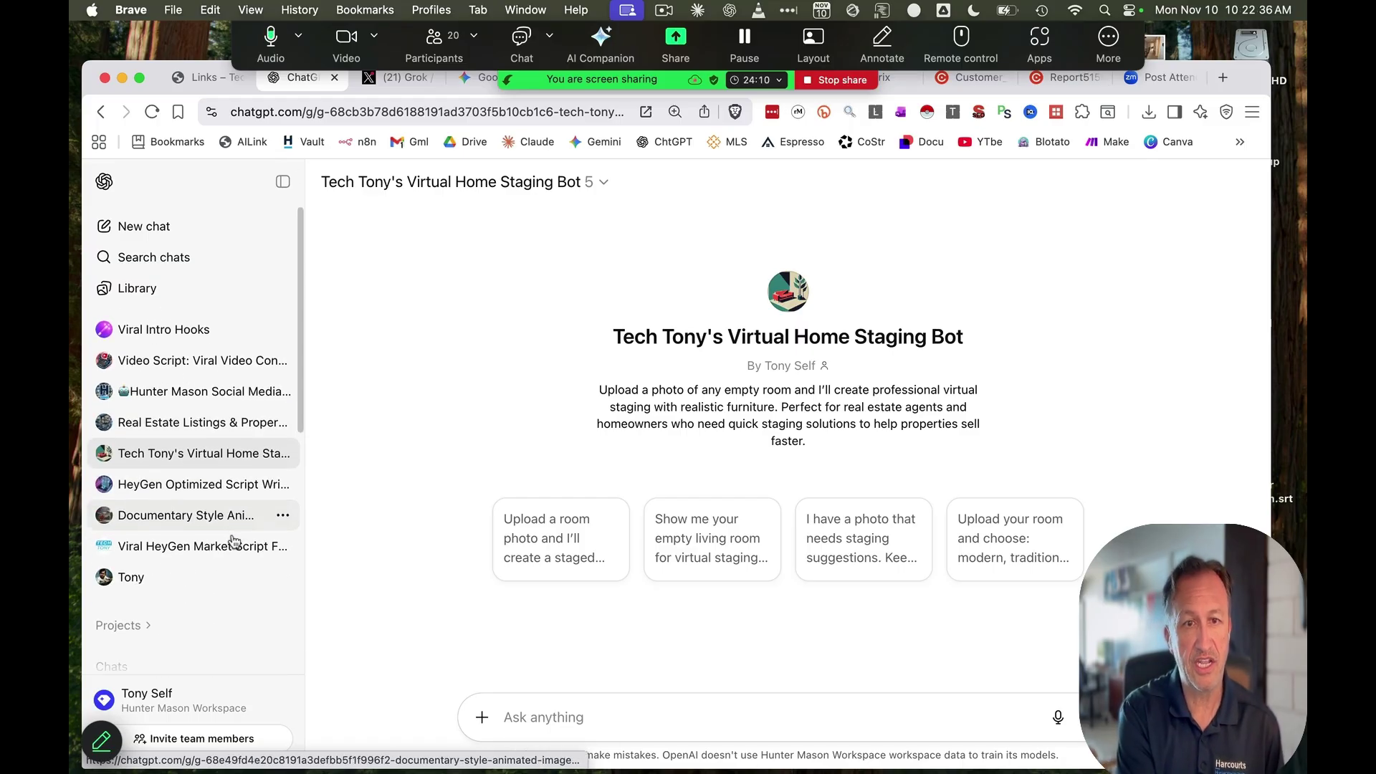
pyautogui.scroll(3, 235, 539)
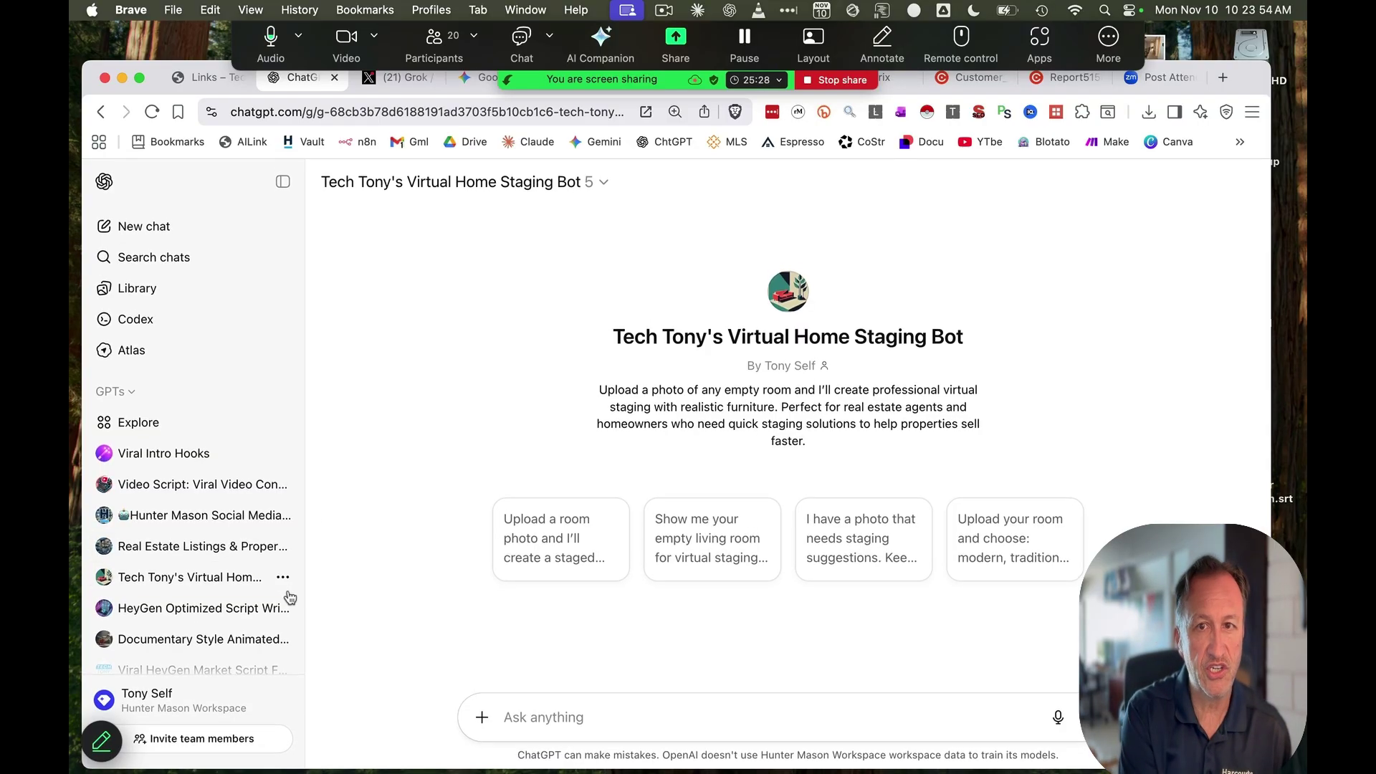
pyautogui.scroll(-7, 282, 592)
pyautogui.click(118, 706)
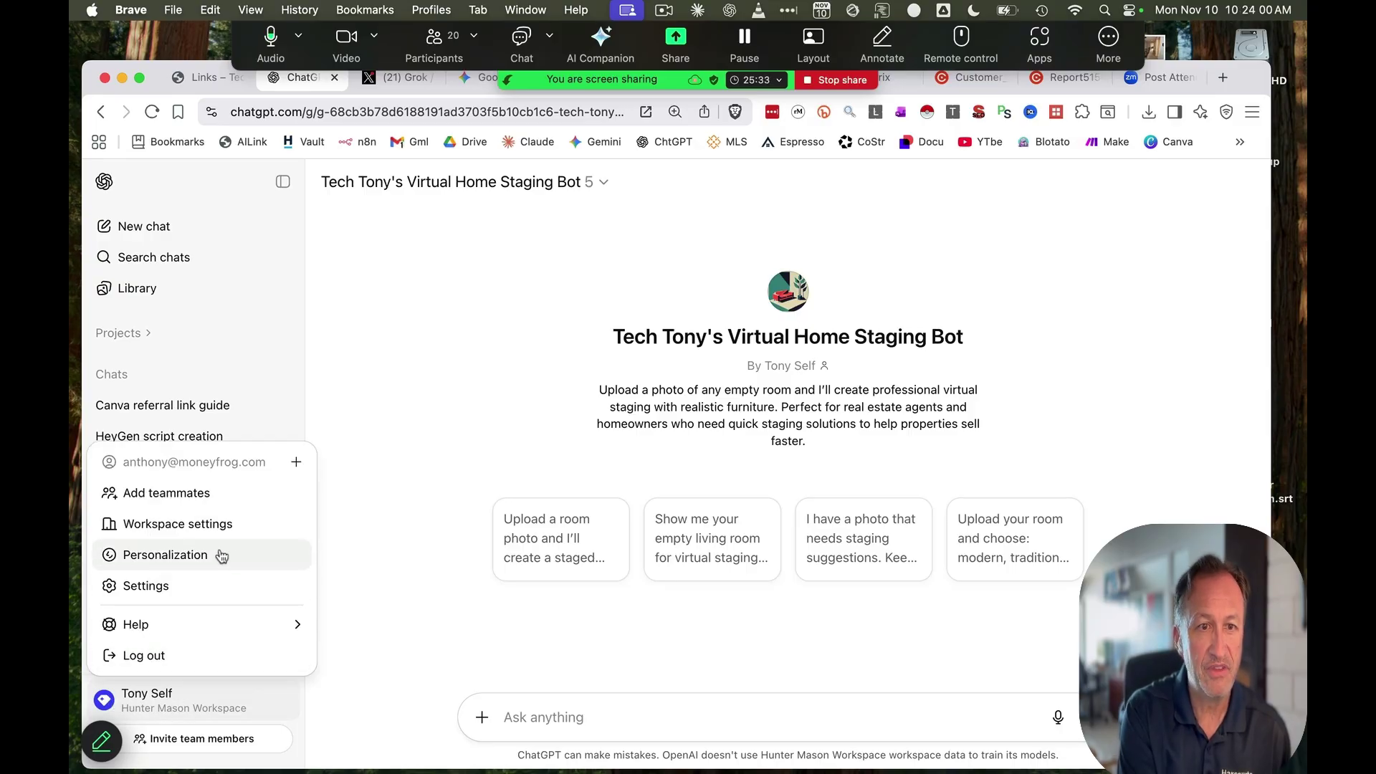
pyautogui.click(181, 583)
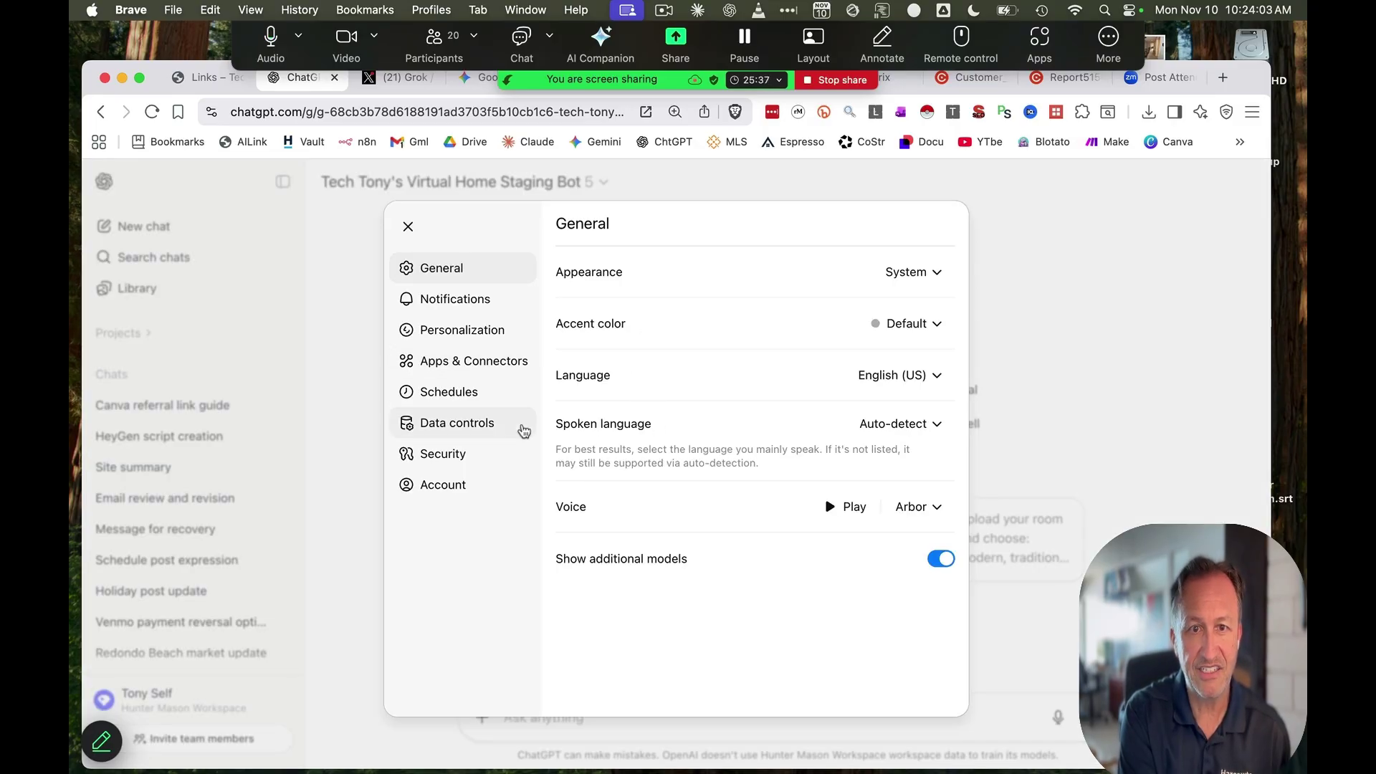
pyautogui.click(474, 428)
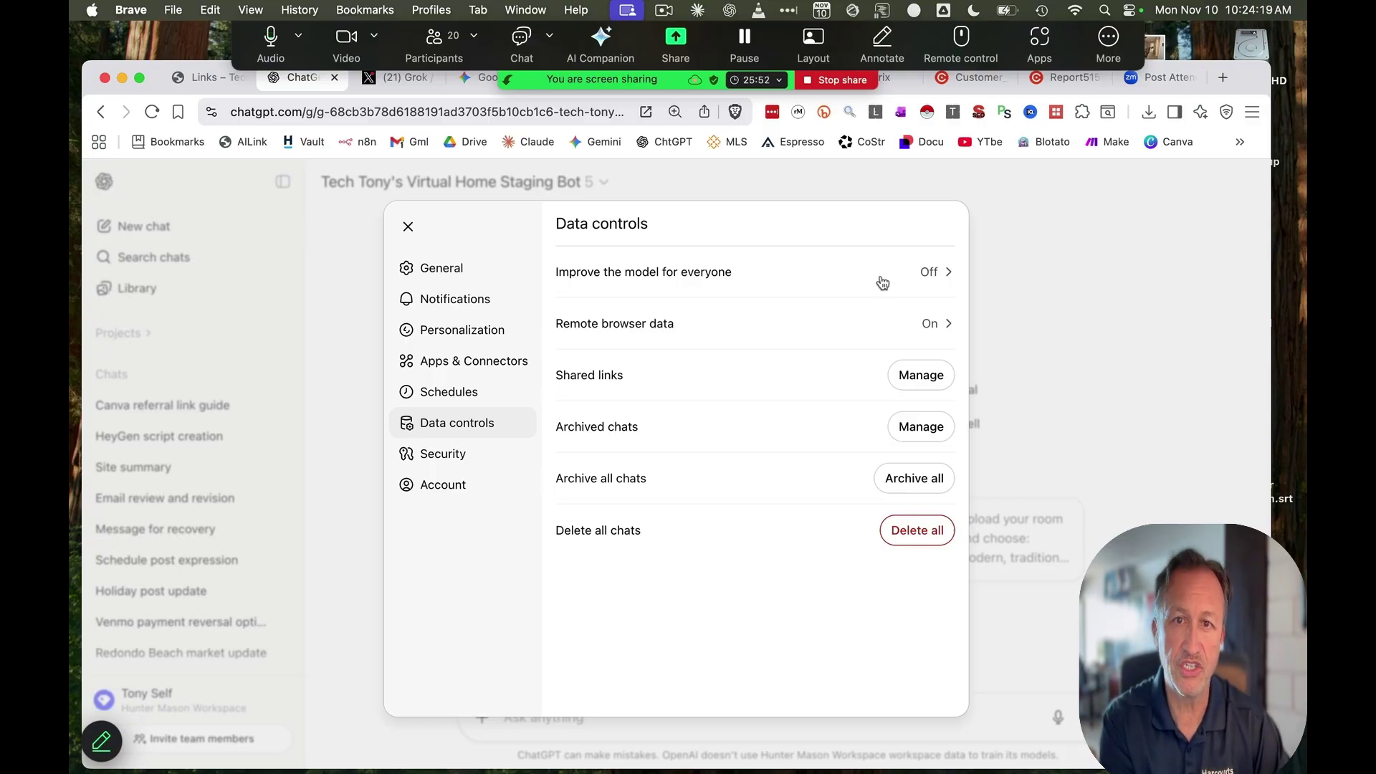
pyautogui.click(601, 271)
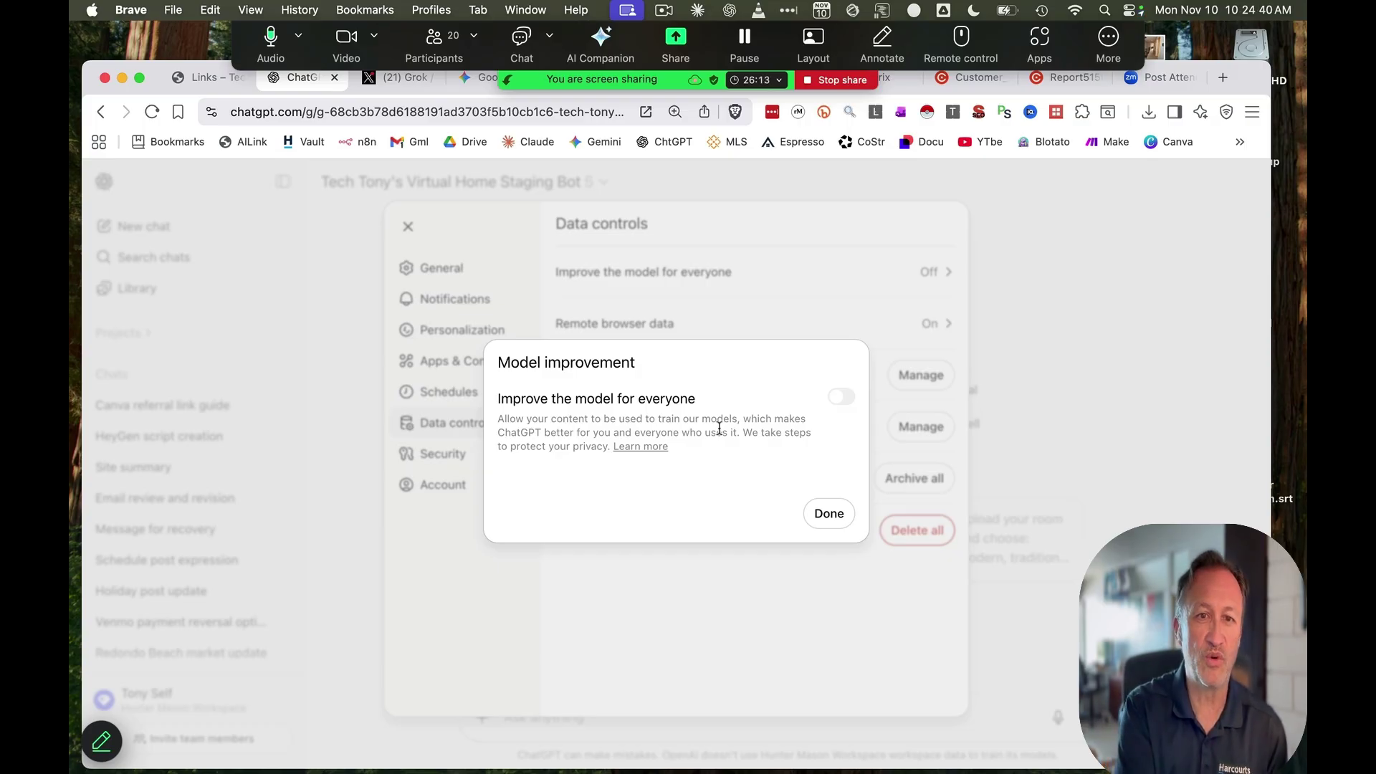
pyautogui.click(829, 513)
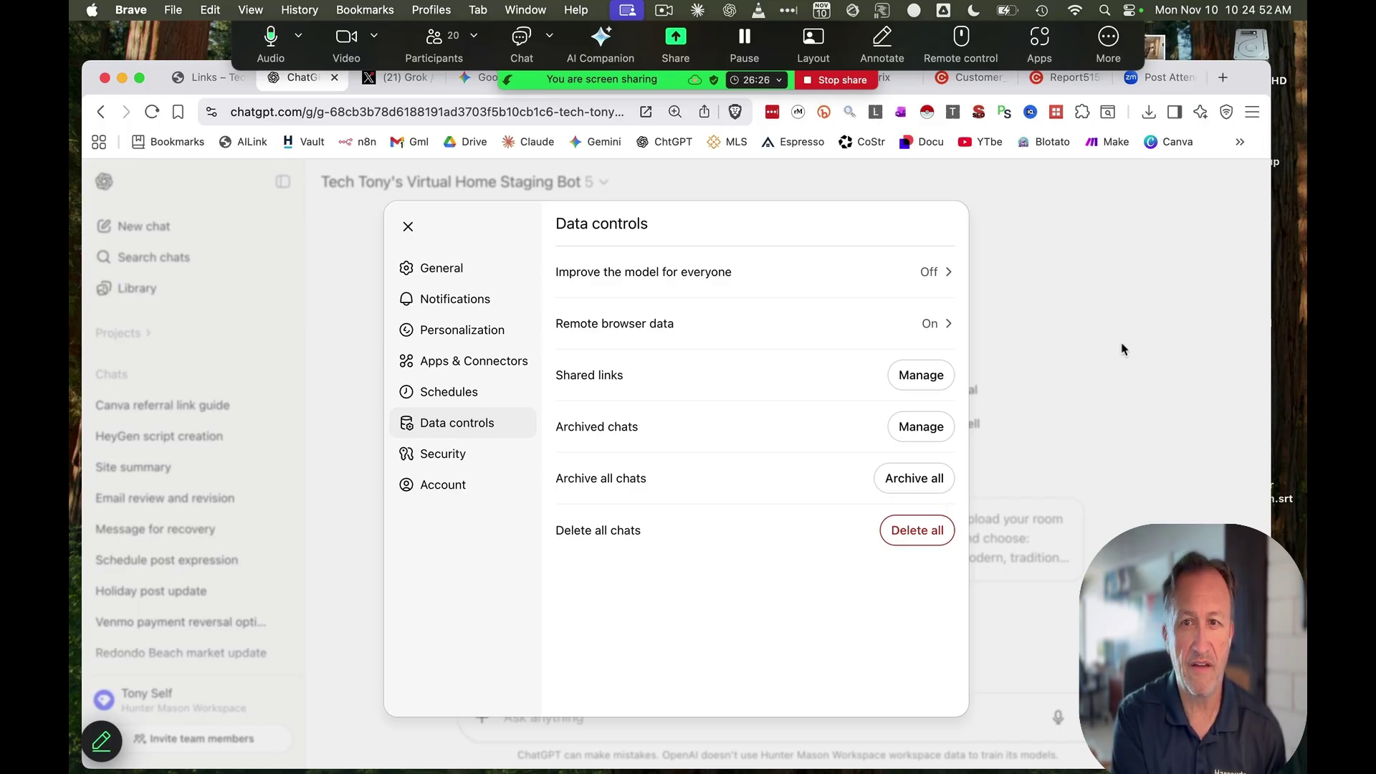
pyautogui.click(973, 679)
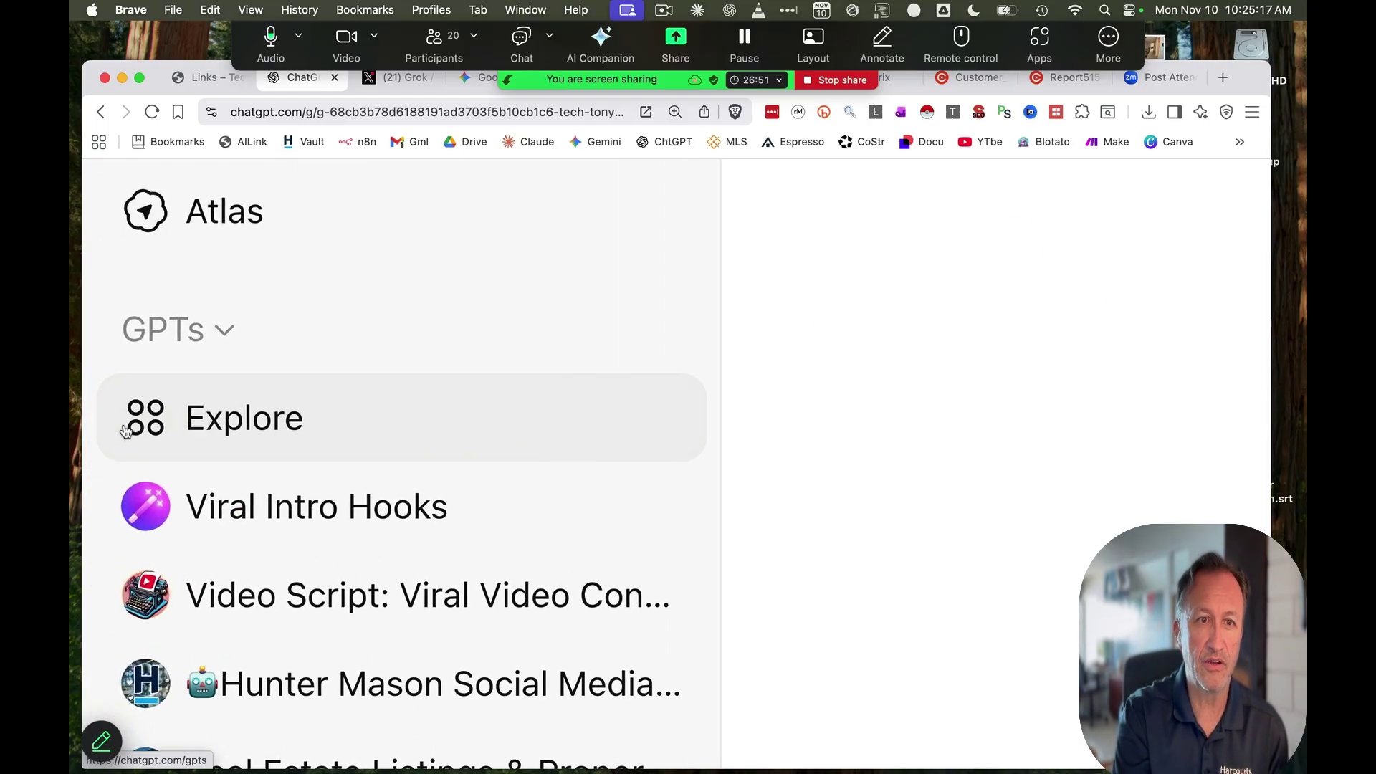
# Open Explore GPTs and browse its Trending and Featured GPTs, such as Scholar GPT and Canva
pyautogui.click(126, 430)
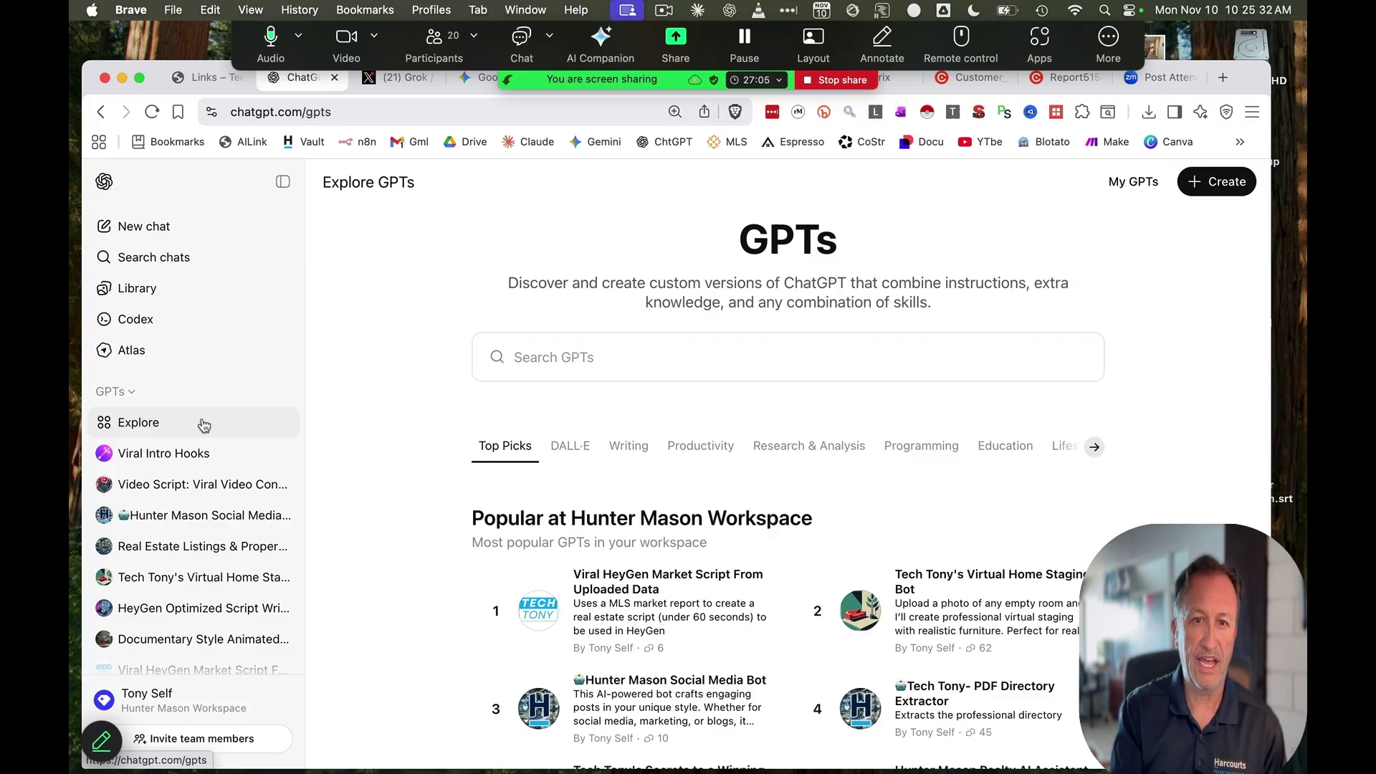
pyautogui.scroll(-6, 700, 359)
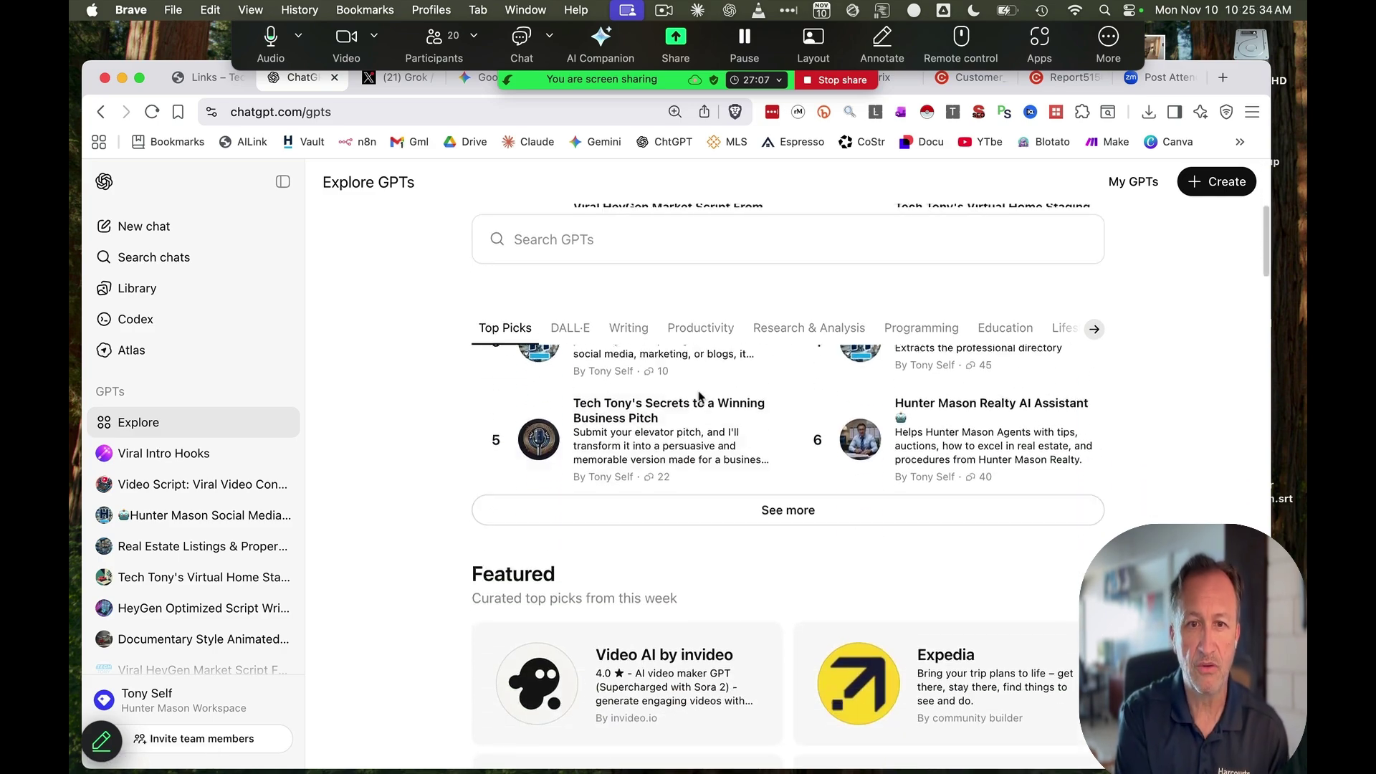
pyautogui.scroll(-3, 829, 480)
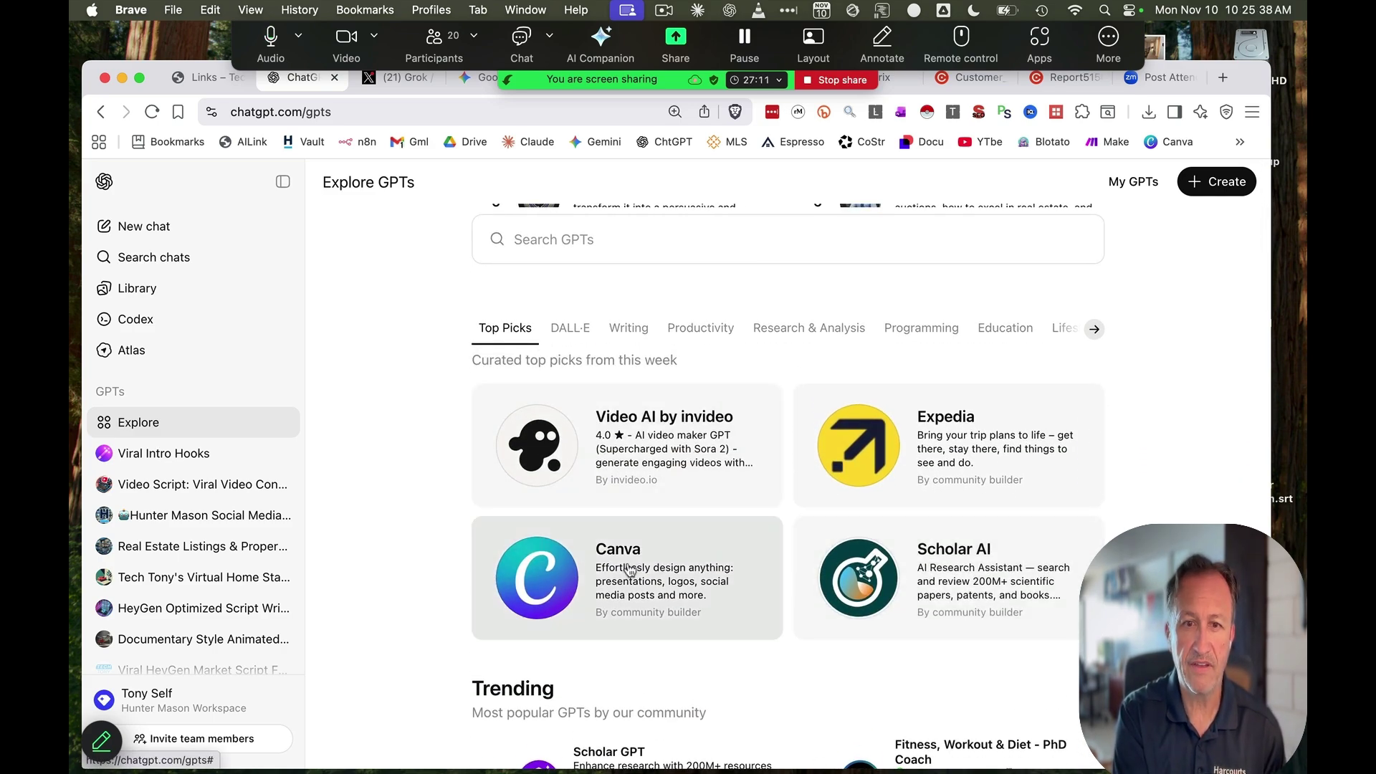
pyautogui.scroll(-5, 654, 552)
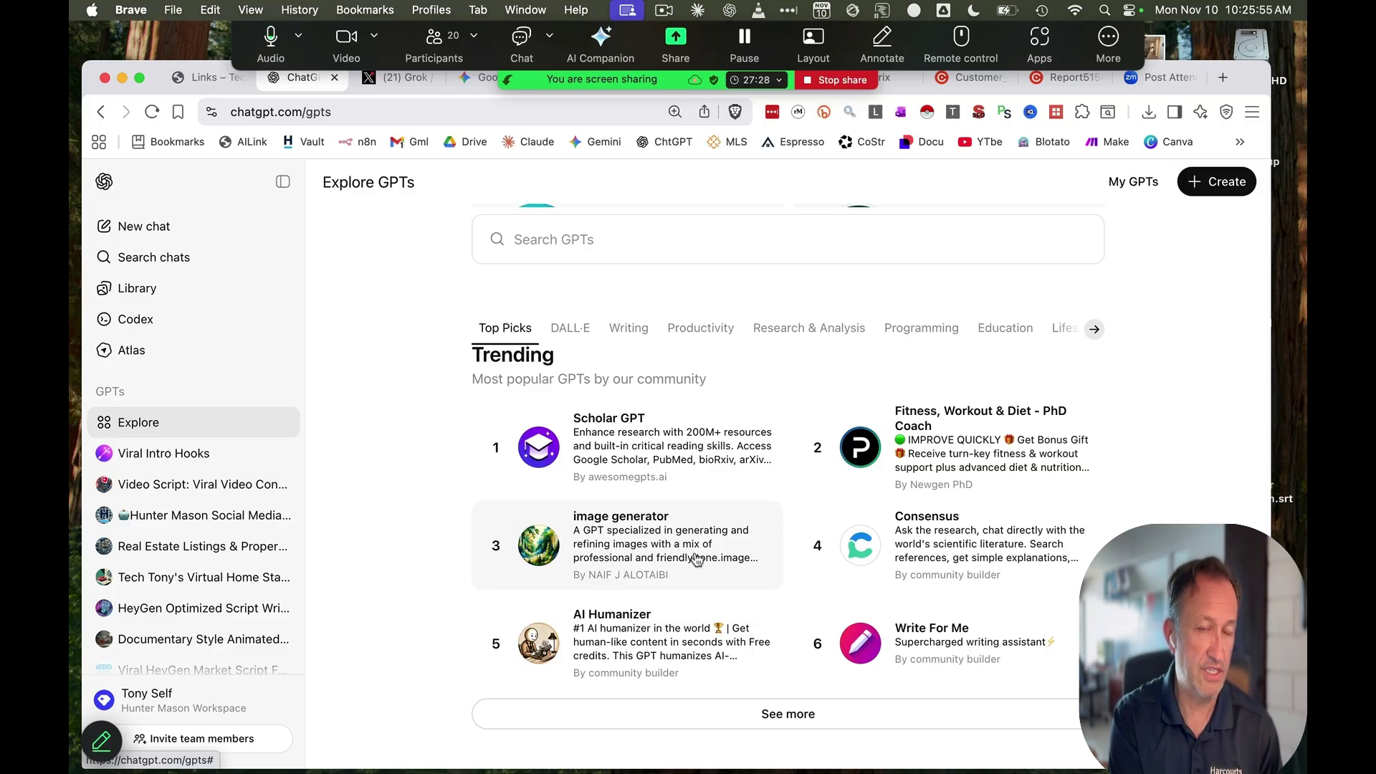
pyautogui.scroll(10, 695, 560)
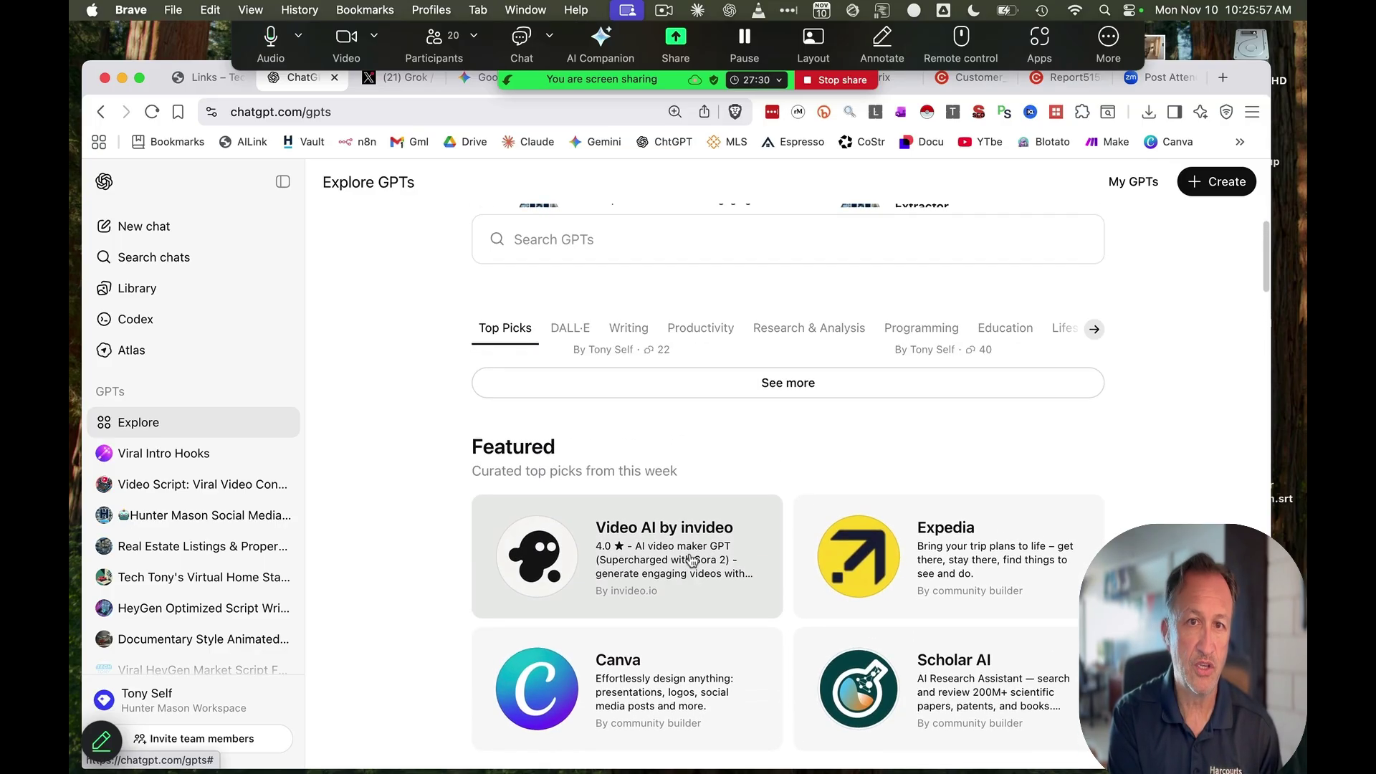
# Search GPTs for 'property description' and start a chat with Real Estate Listings & Property Descriptions
pyautogui.click(653, 356)
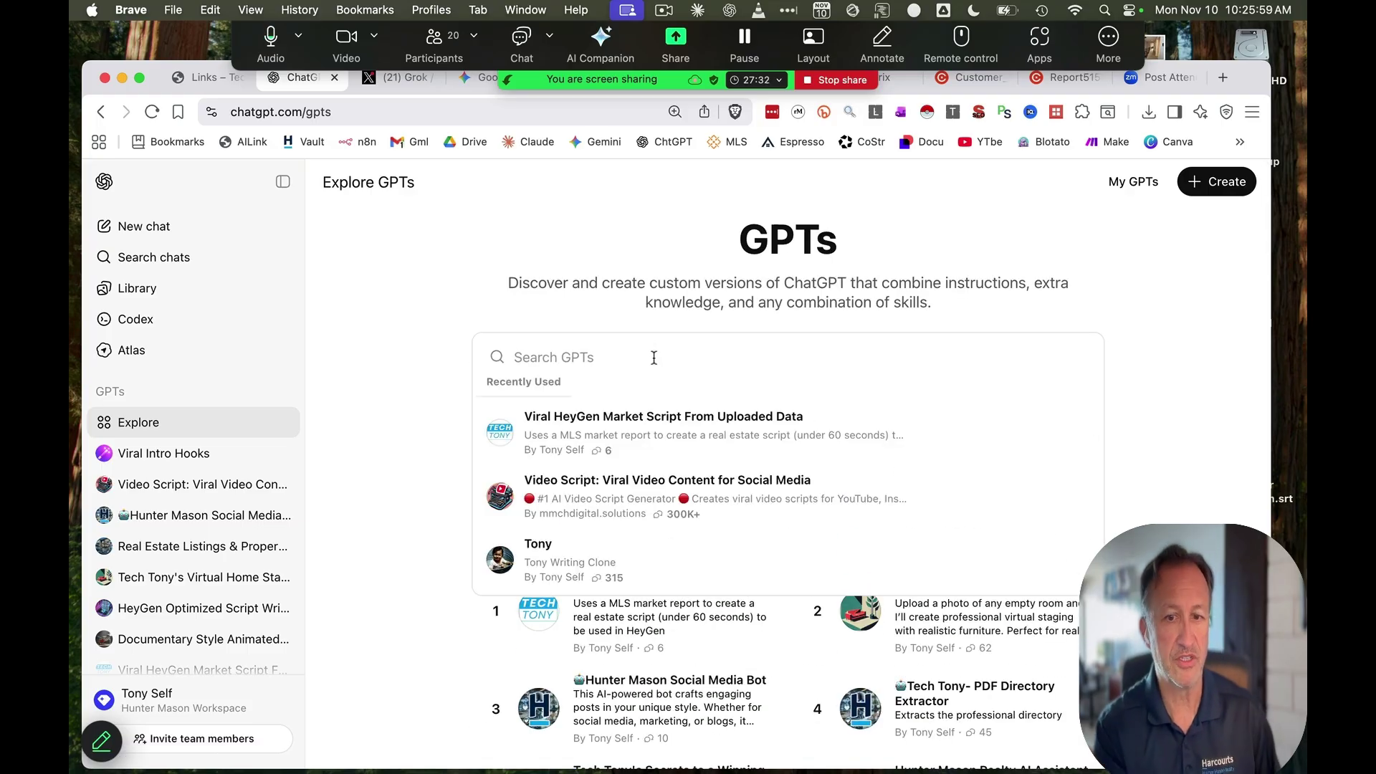
pyautogui.write('proper')
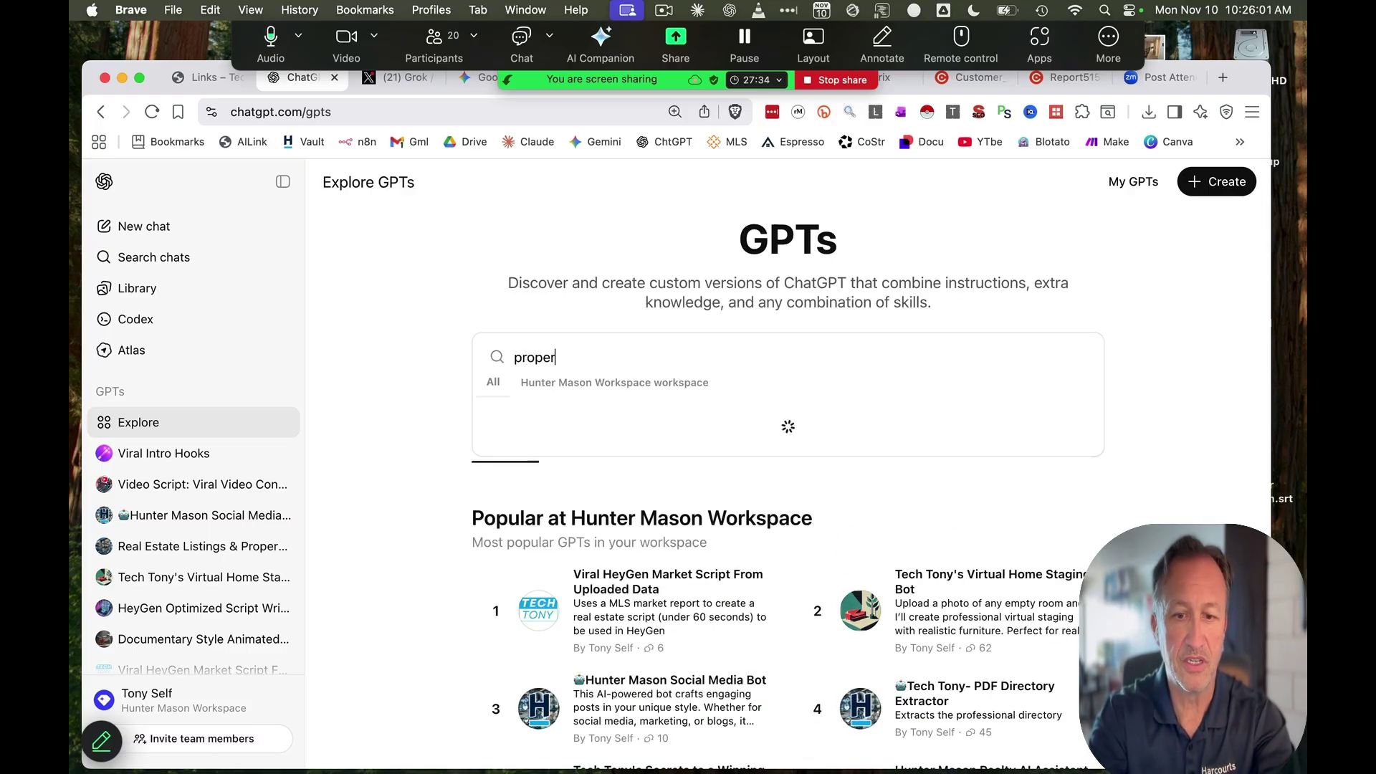
pyautogui.write('ty description')
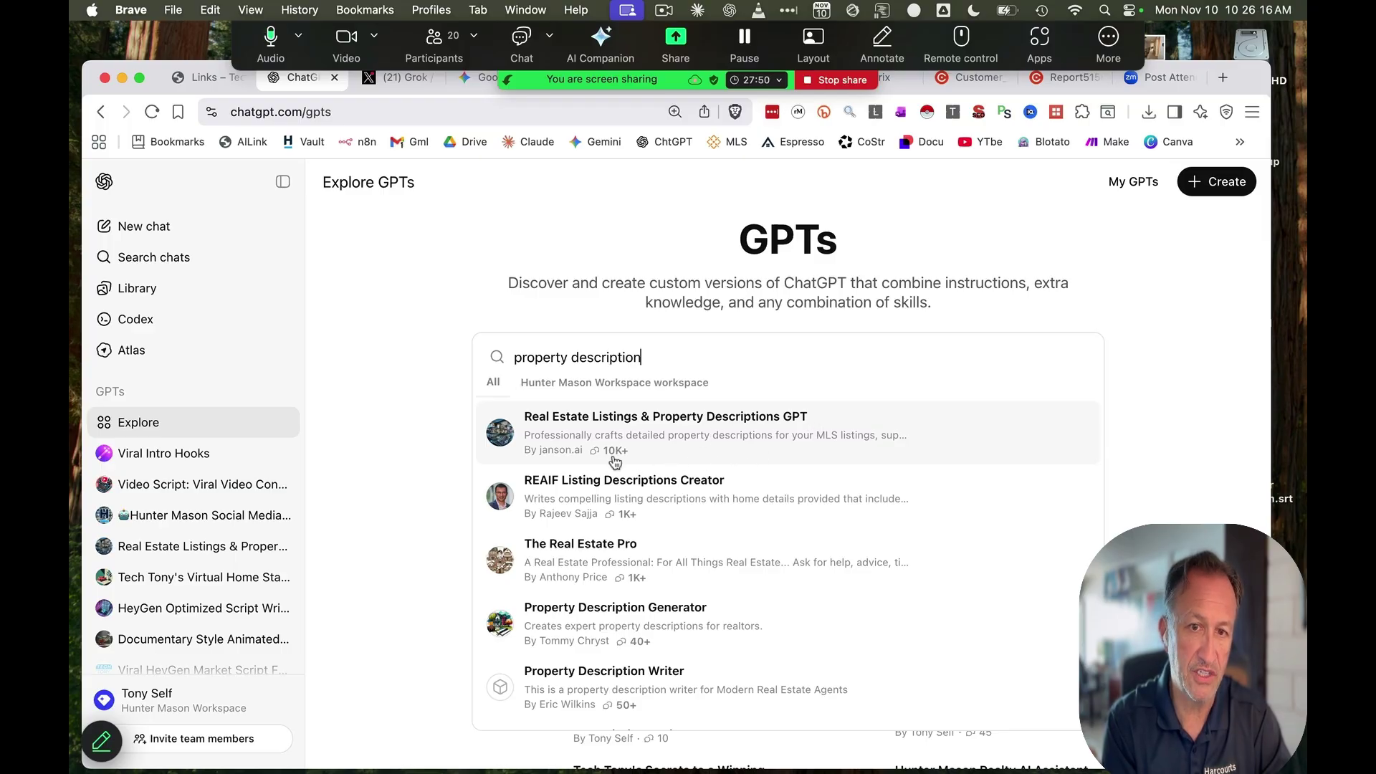
pyautogui.click(534, 442)
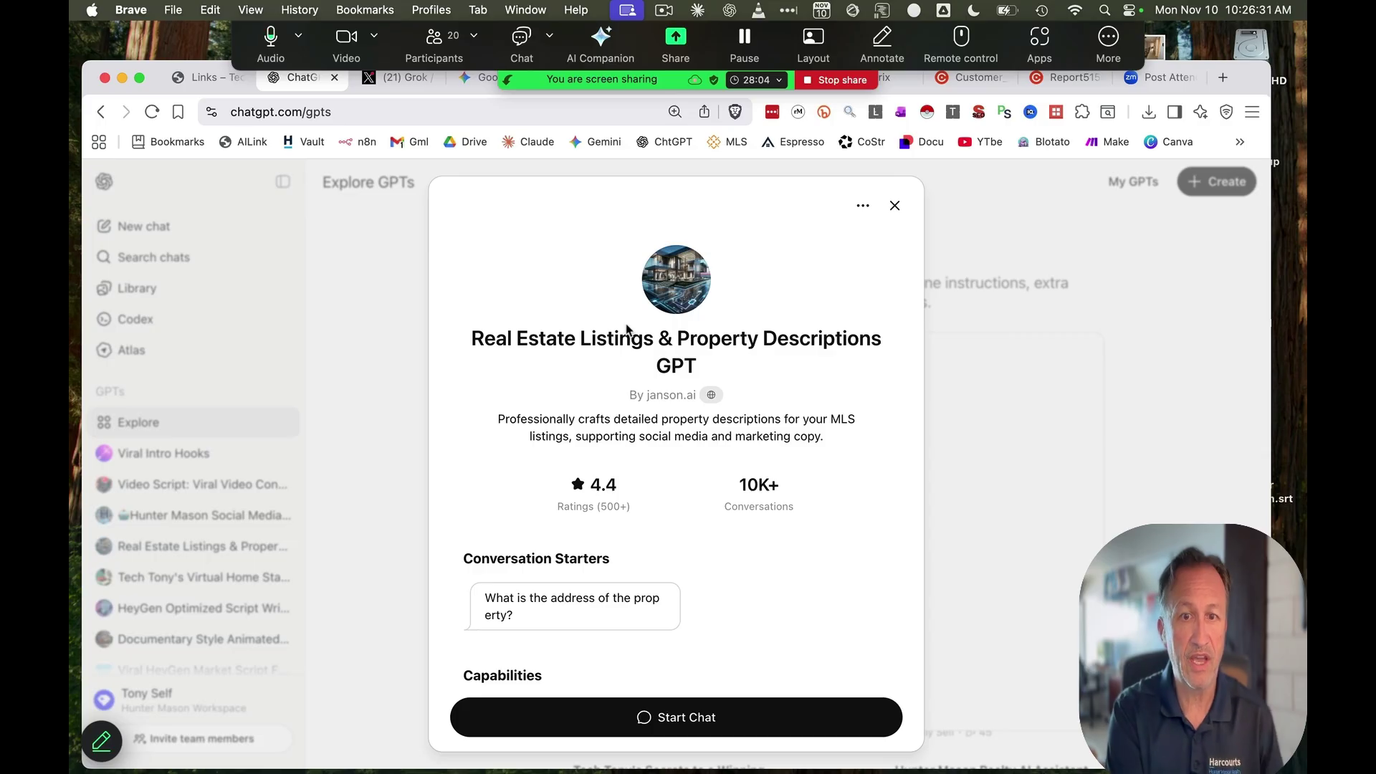
pyautogui.click(684, 718)
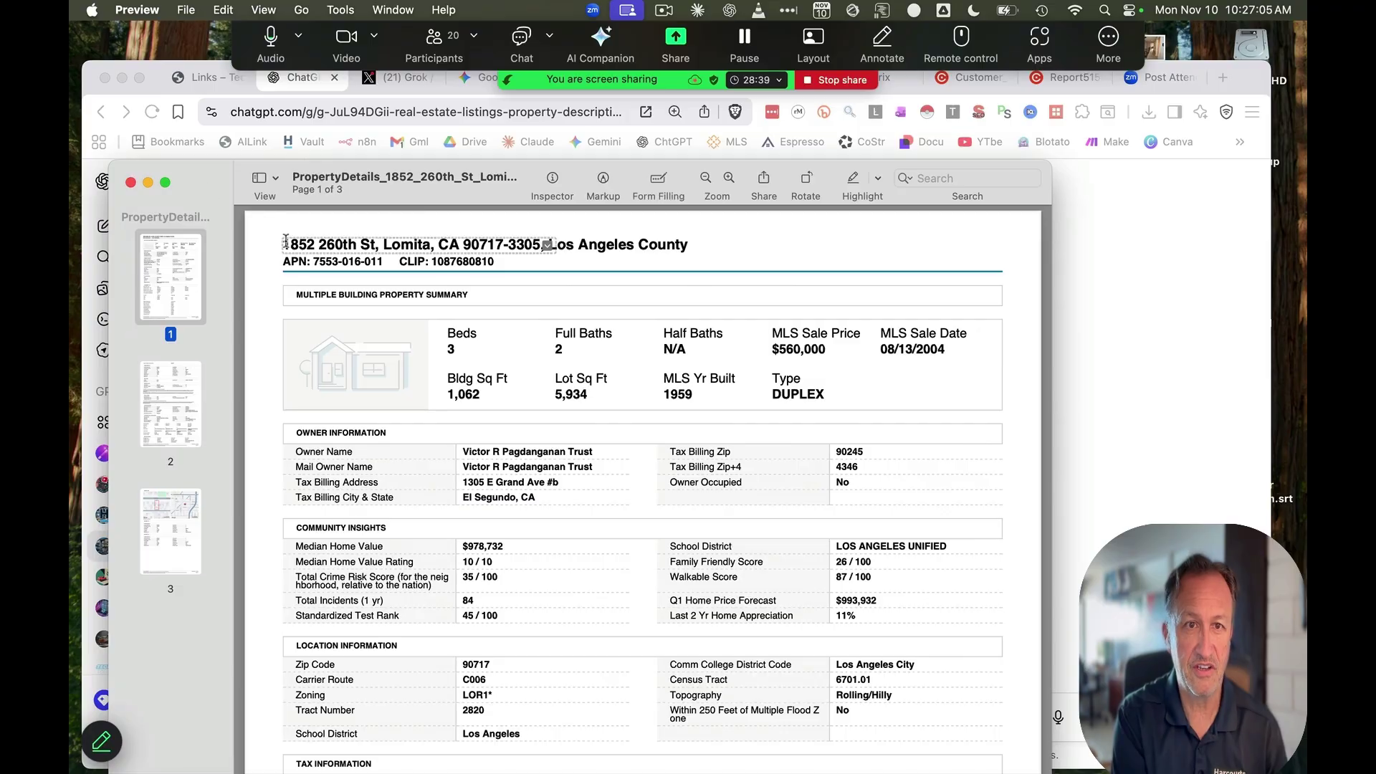
# Attach the property details PDF to the chat and paste the copied property address into the message
pyautogui.moveTo(283, 246); pyautogui.dragTo(504, 245)
pyautogui.press('super+c')
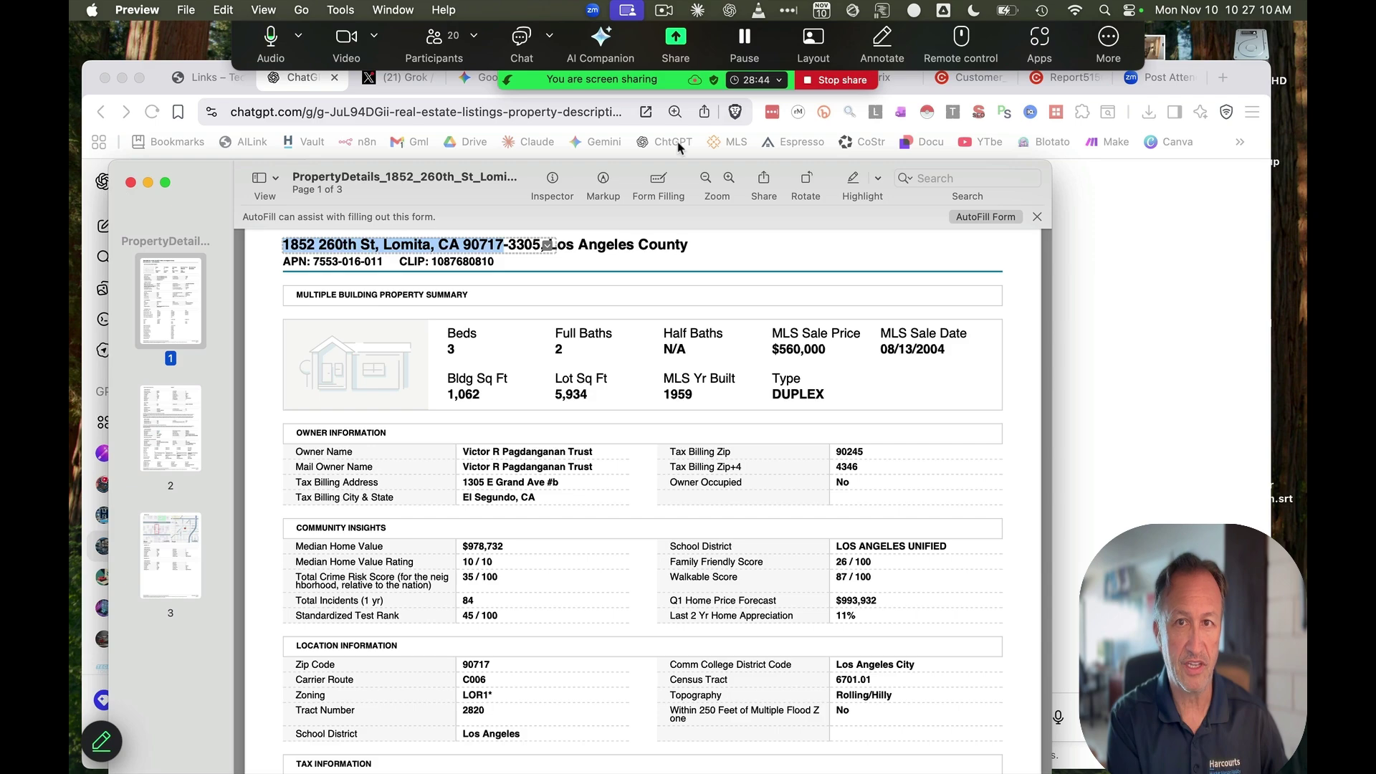
pyautogui.click(1143, 225)
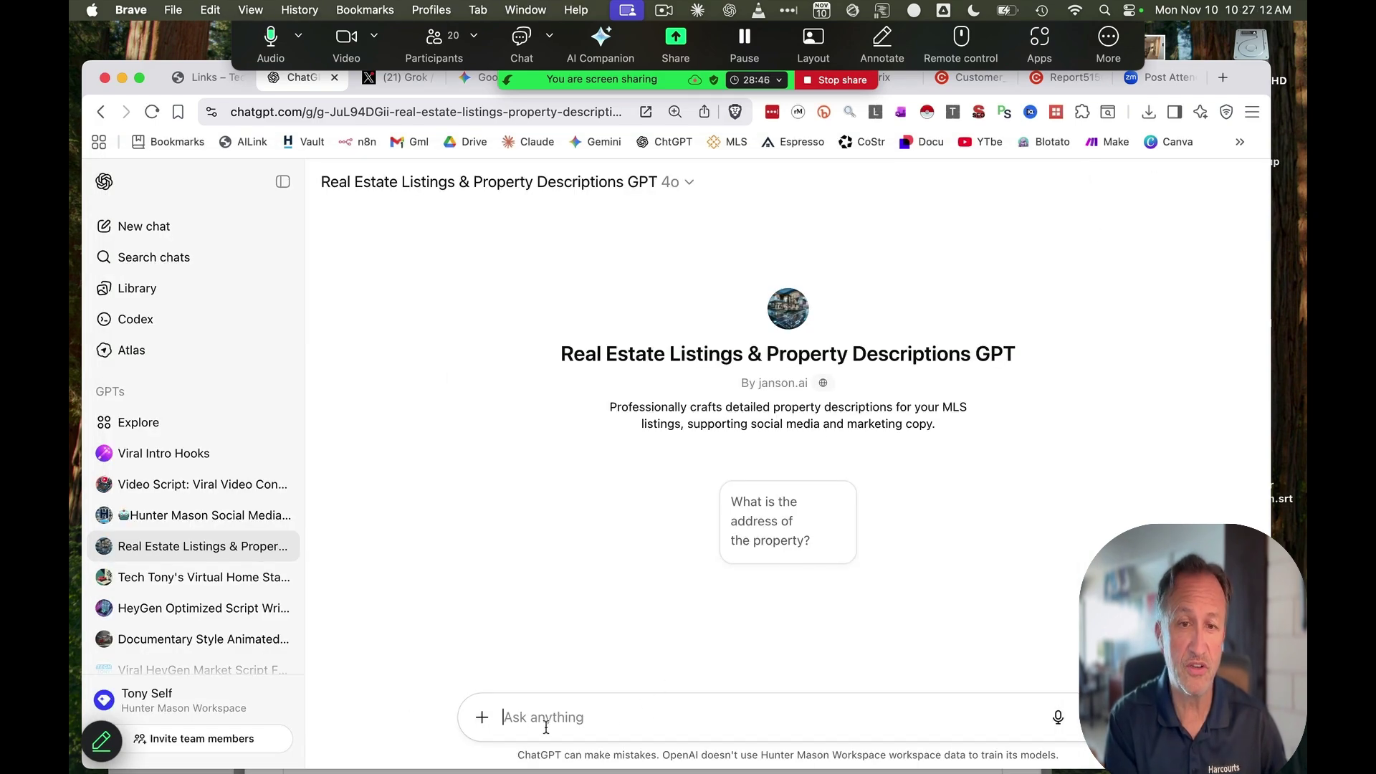
pyautogui.moveTo(78, 430); pyautogui.dragTo(559, 679)
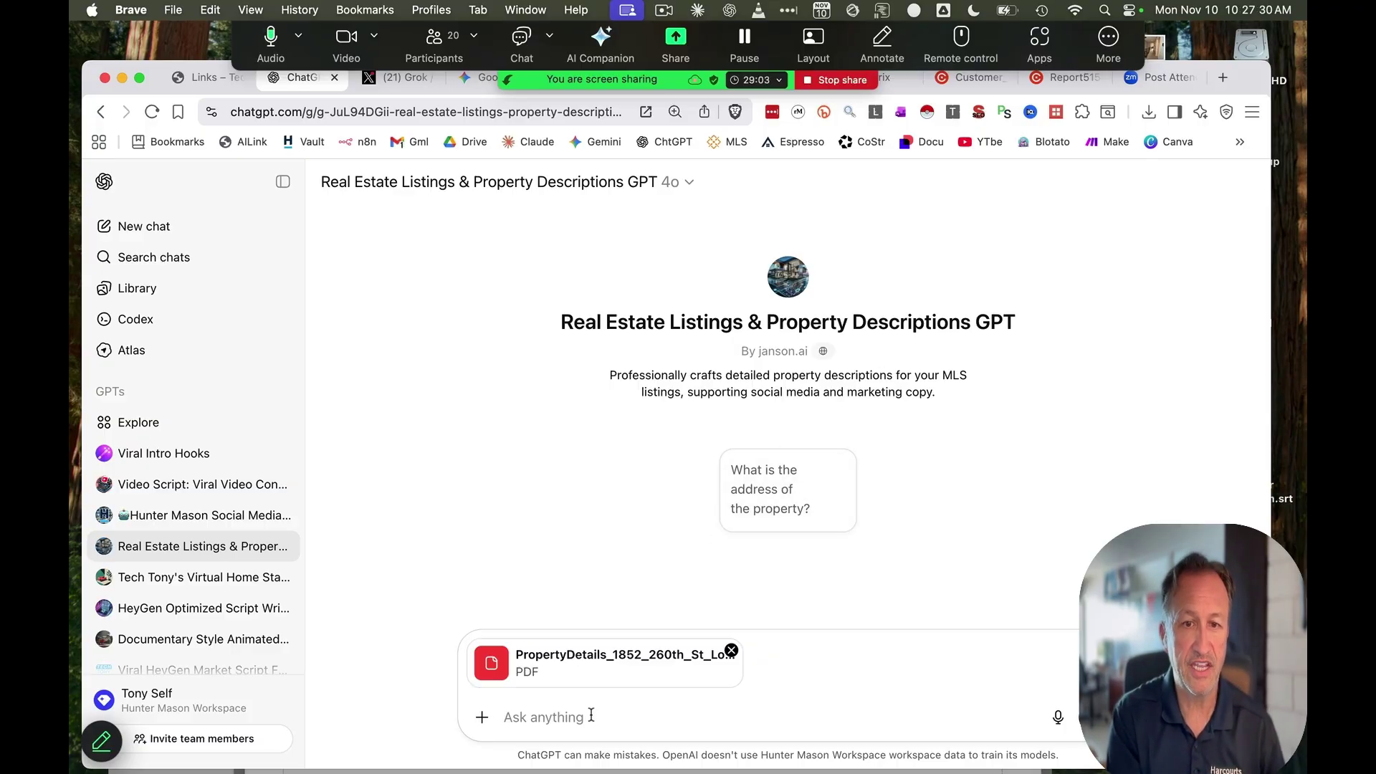
pyautogui.press('super+v')
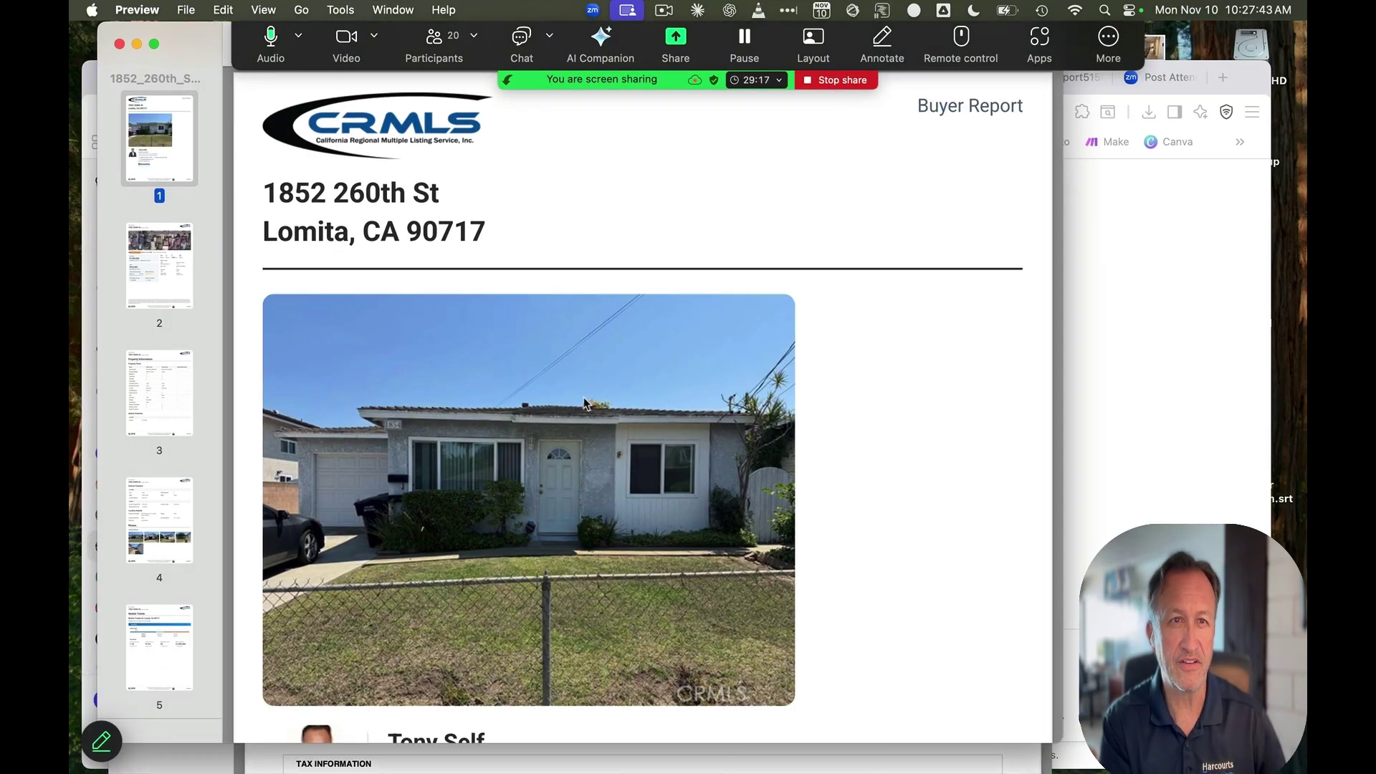
pyautogui.moveTo(190, 30); pyautogui.dragTo(296, 169)
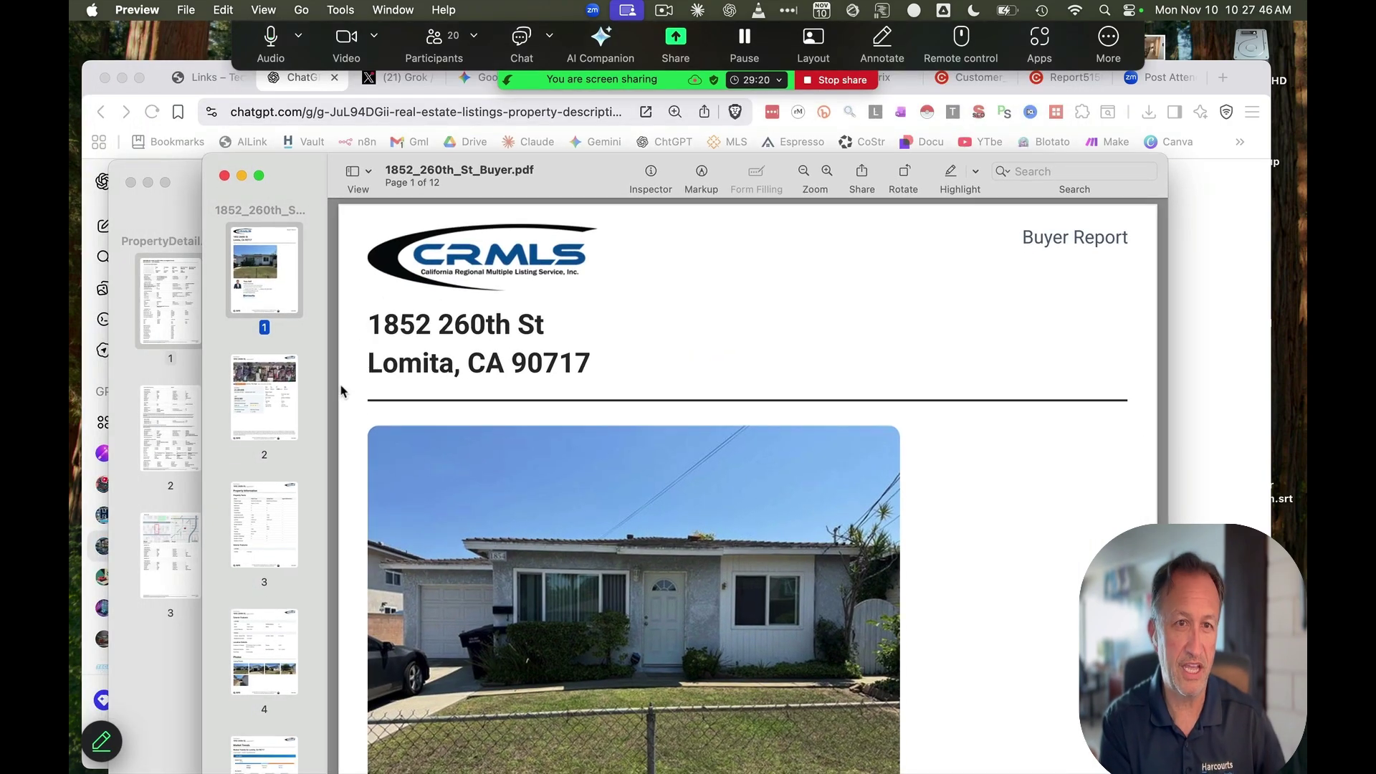
pyautogui.click(277, 392)
pyautogui.press('Down')
pyautogui.press('Down')
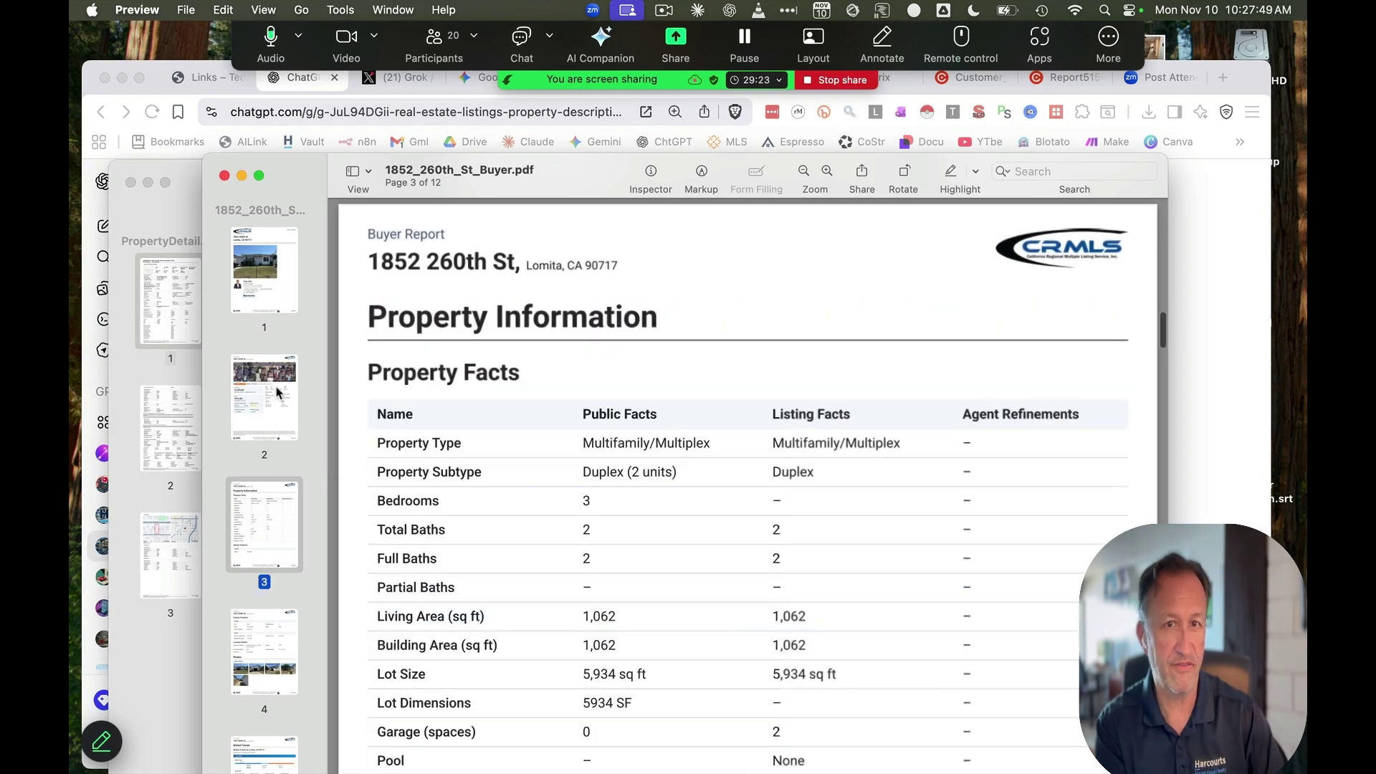
pyautogui.press('Down')
pyautogui.press('Down')
pyautogui.press('Down')
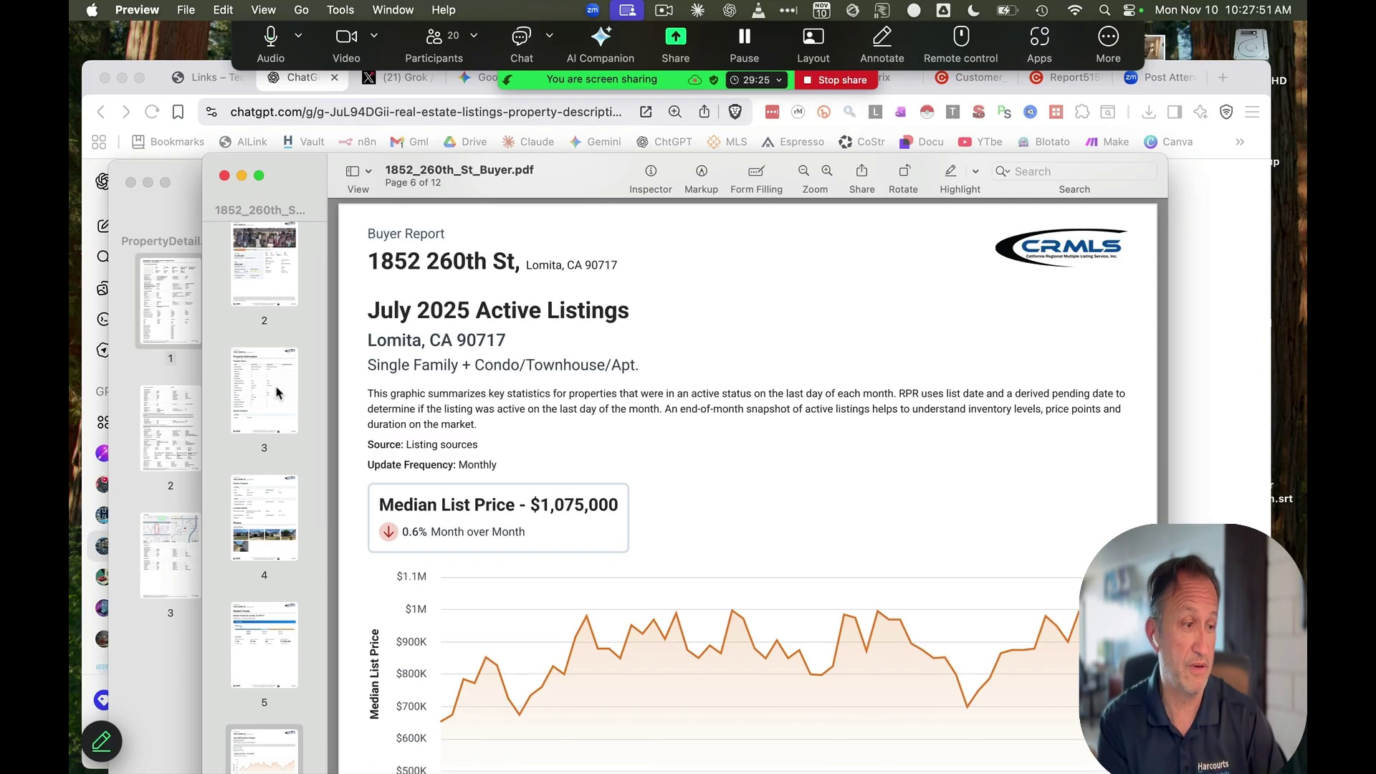
pyautogui.press('Down')
pyautogui.press('Down')
pyautogui.press('Down')
pyautogui.press('Down')
pyautogui.press('Down')
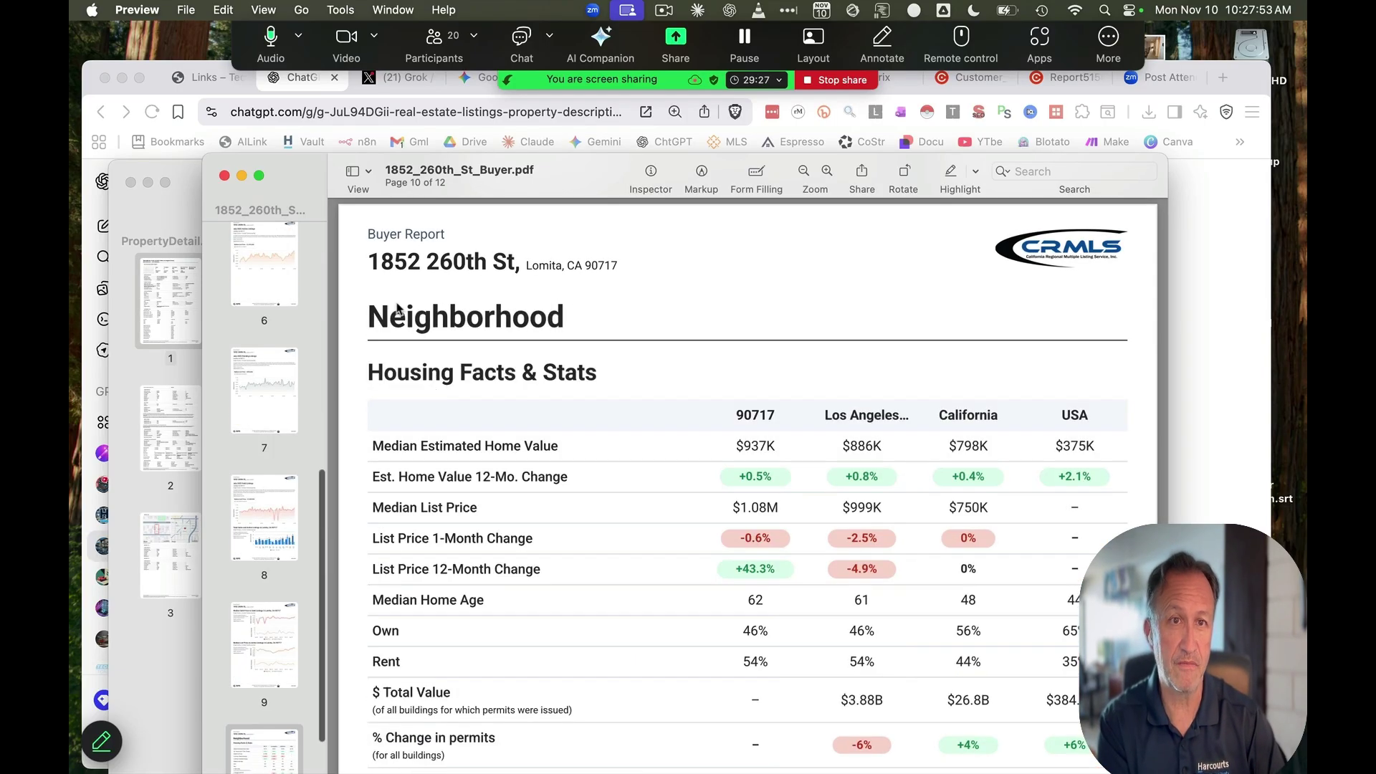
pyautogui.click(242, 177)
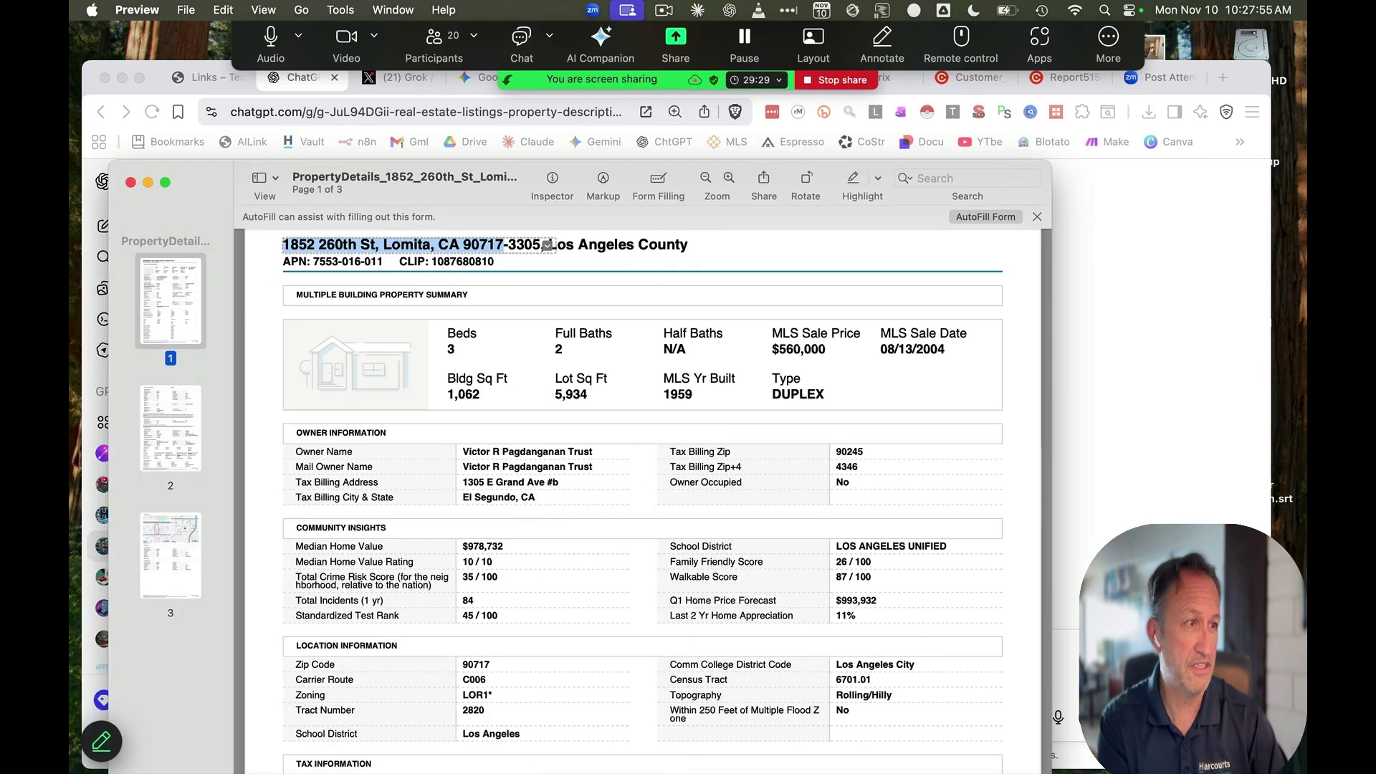
pyautogui.moveTo(548, 244); pyautogui.dragTo(504, 244)
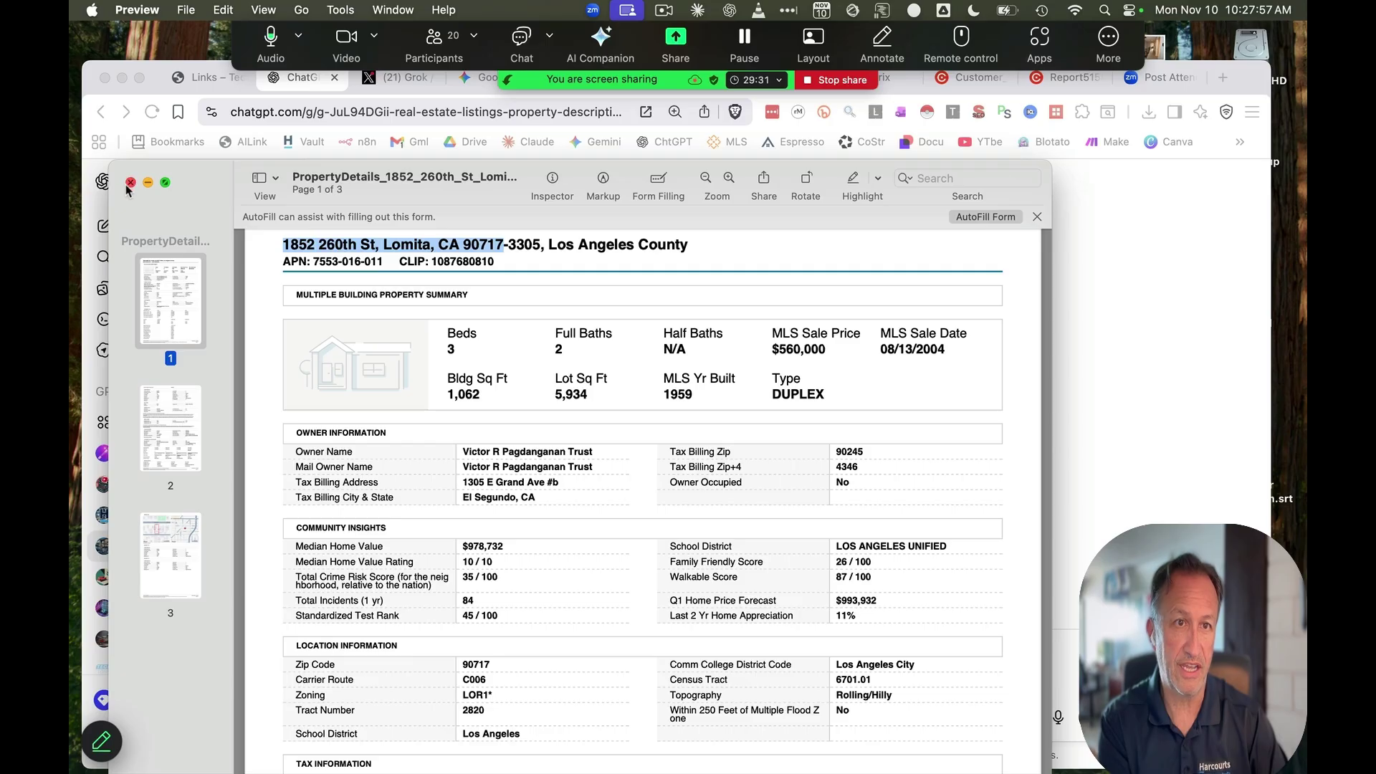
pyautogui.click(148, 182)
pyautogui.moveTo(70, 434); pyautogui.dragTo(914, 645)
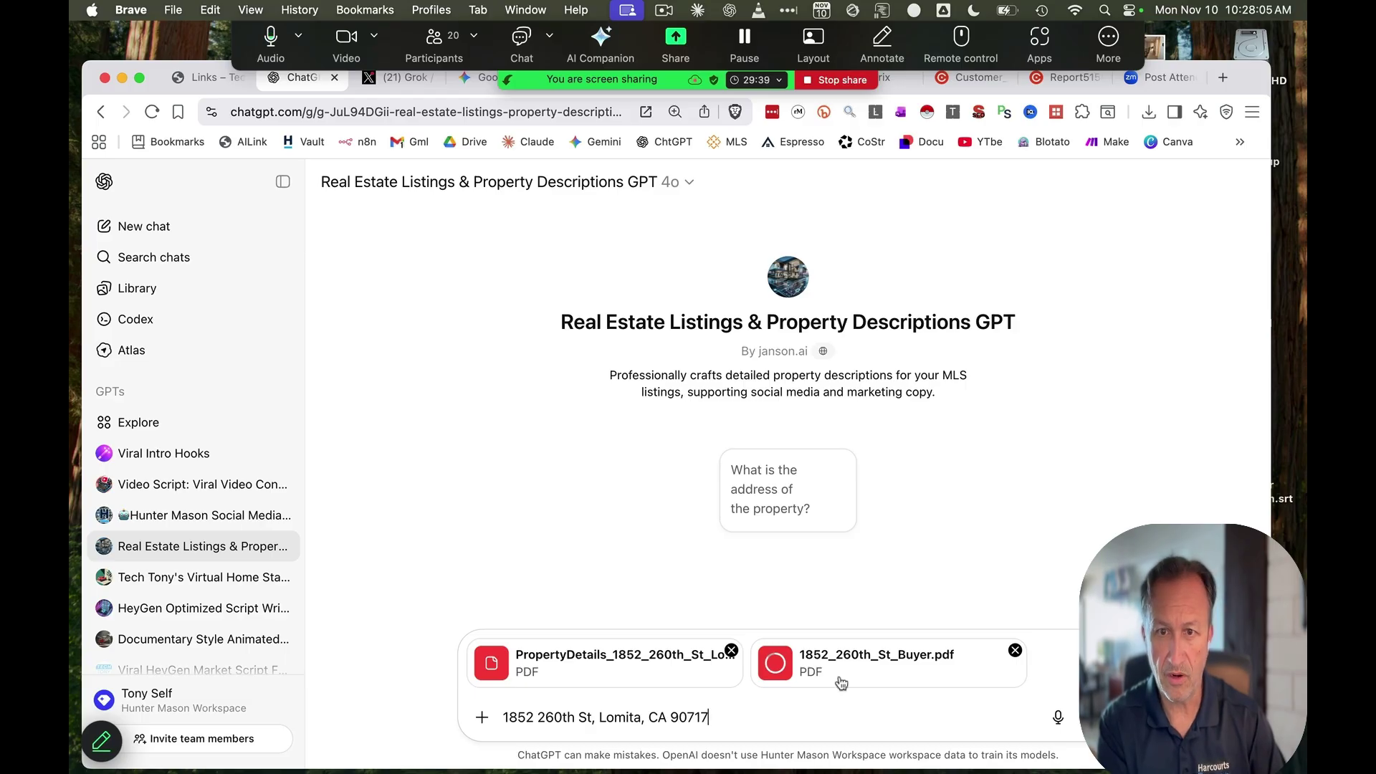
# Send the Lomita address and both PDFs, then read the summary: 3 beds, 2 baths, 1,062 sq ft
pyautogui.press('Return')
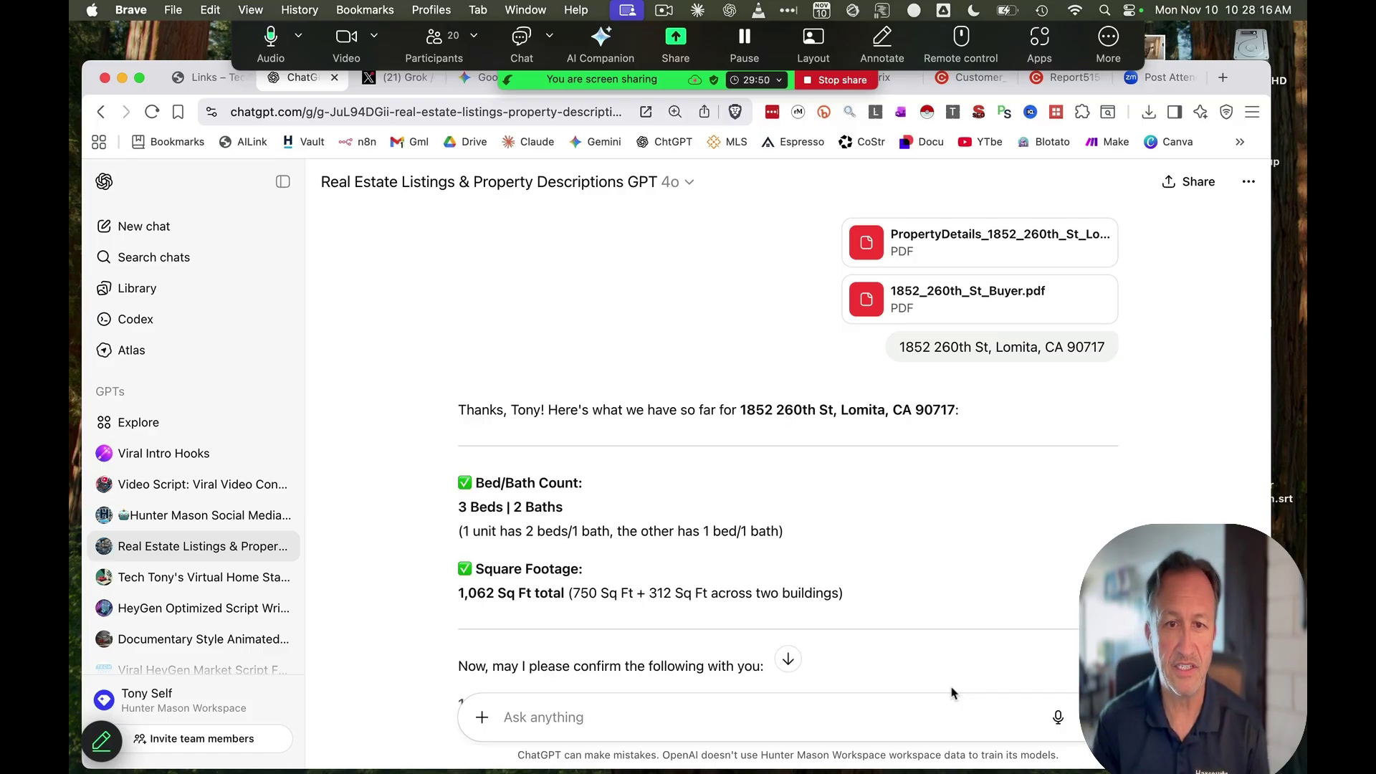
pyautogui.scroll(-5, 917, 599)
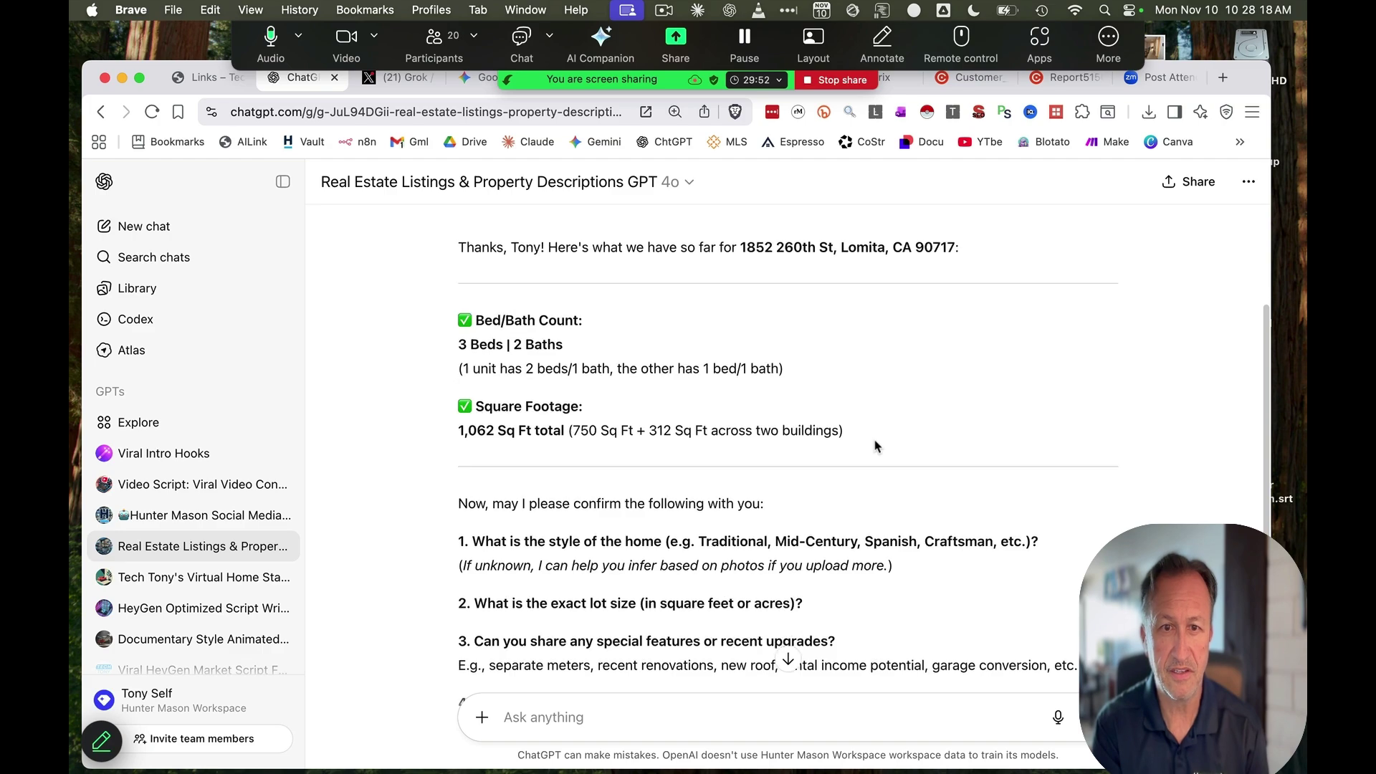
pyautogui.scroll(-5, 874, 446)
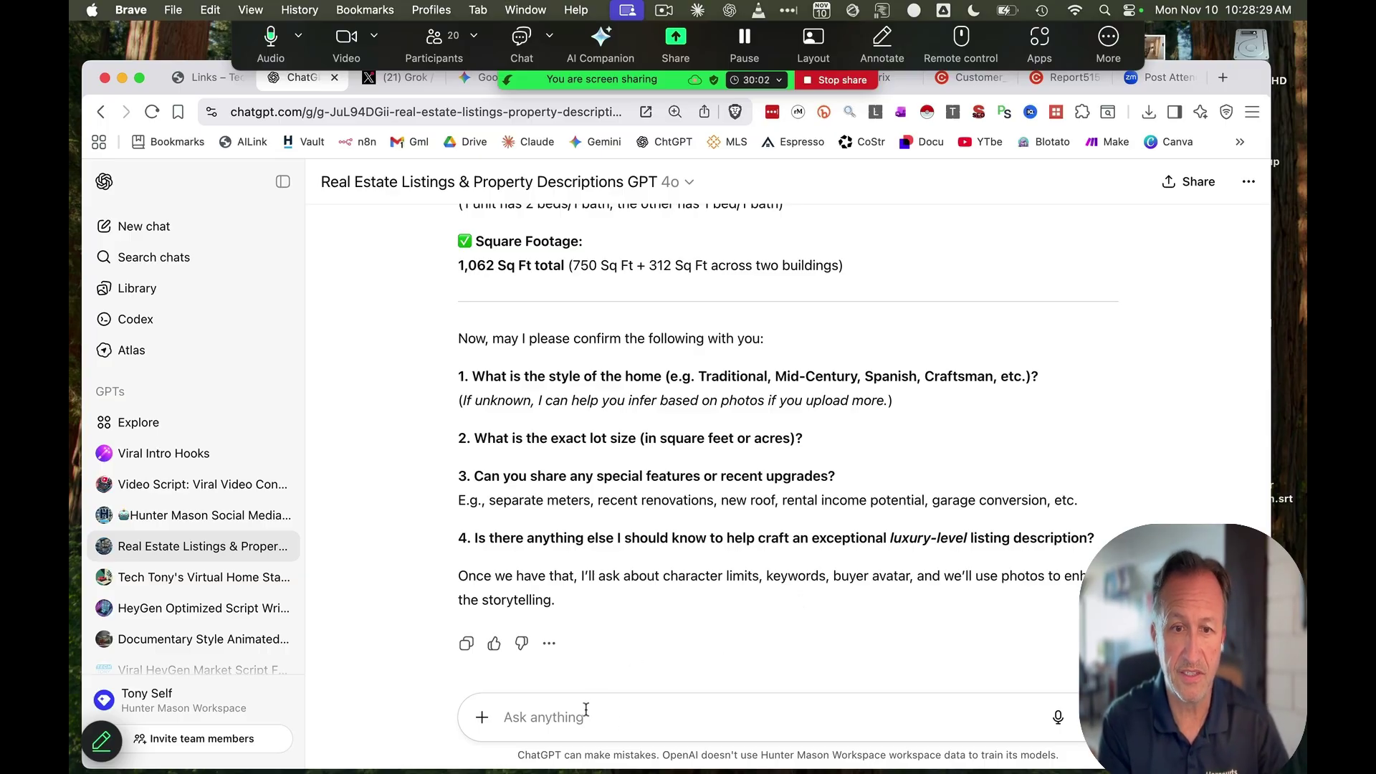
# Answer craftsman for home style, then '2 yes 3 income potential' for lot size and features
pyautogui.write('1 c')
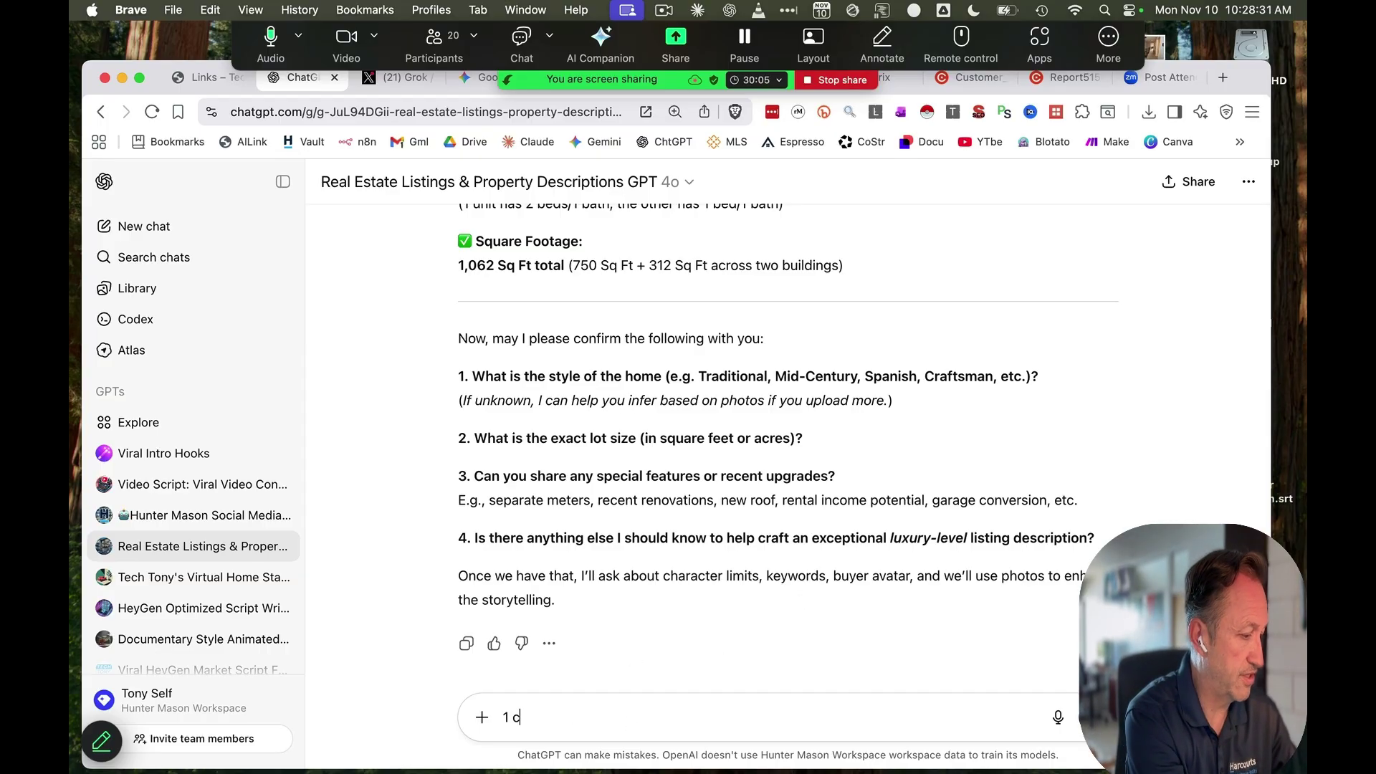
pyautogui.write('raftsman')
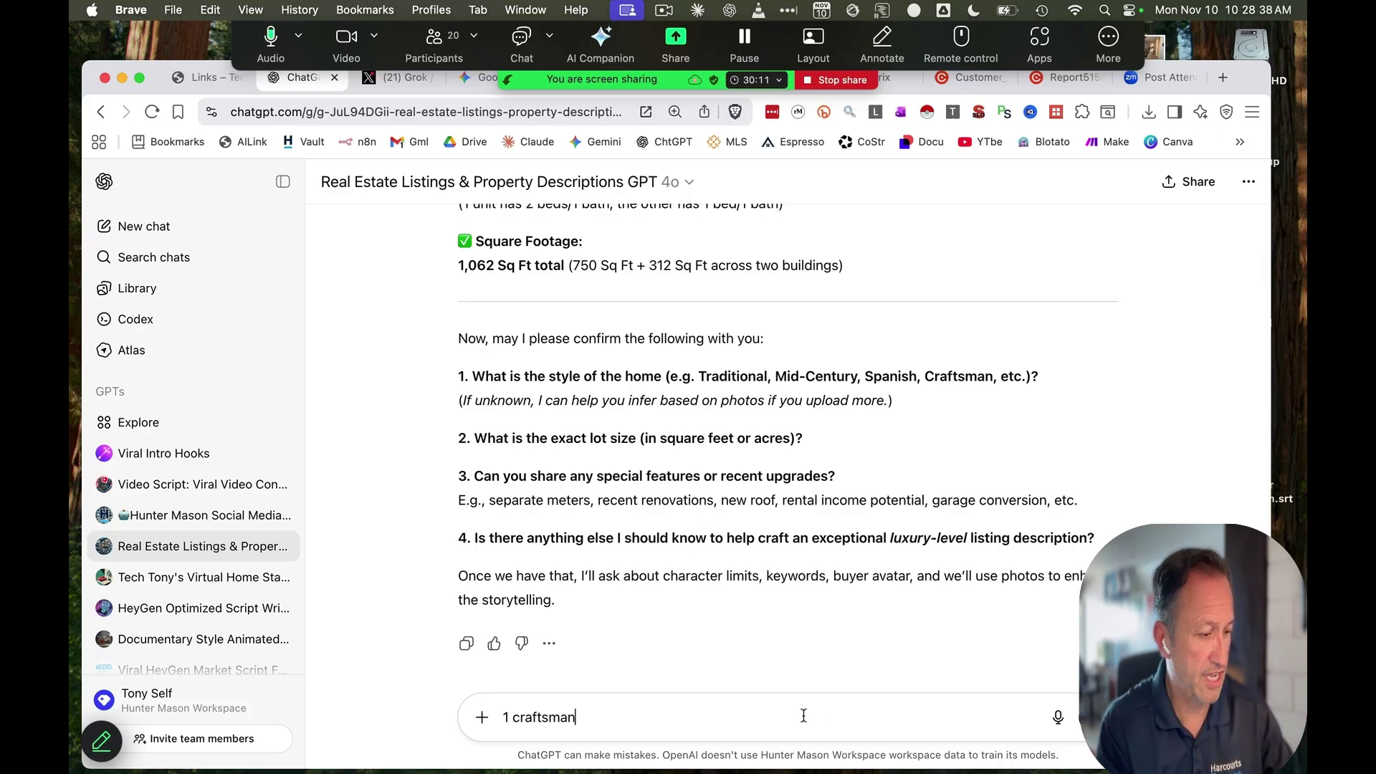
pyautogui.press('Return')
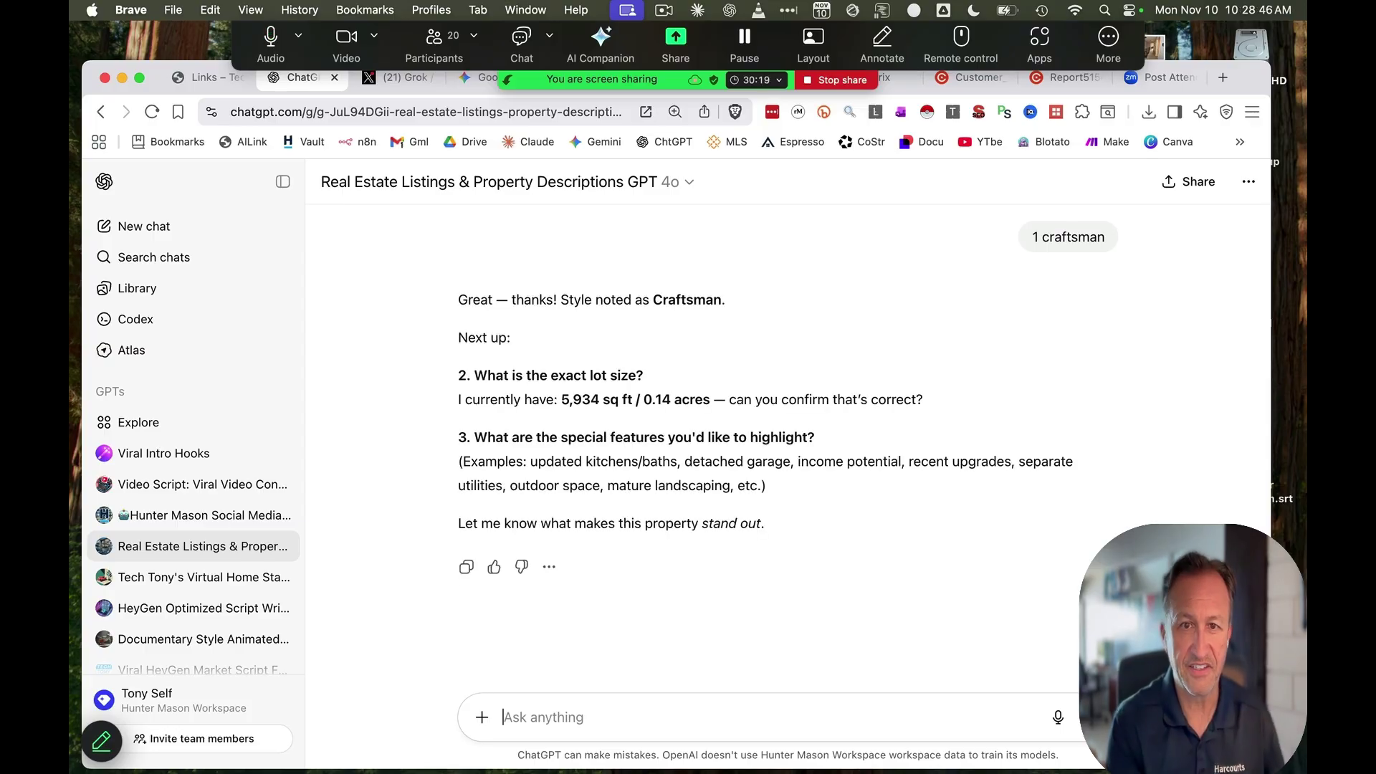
pyautogui.write('2 yes 3')
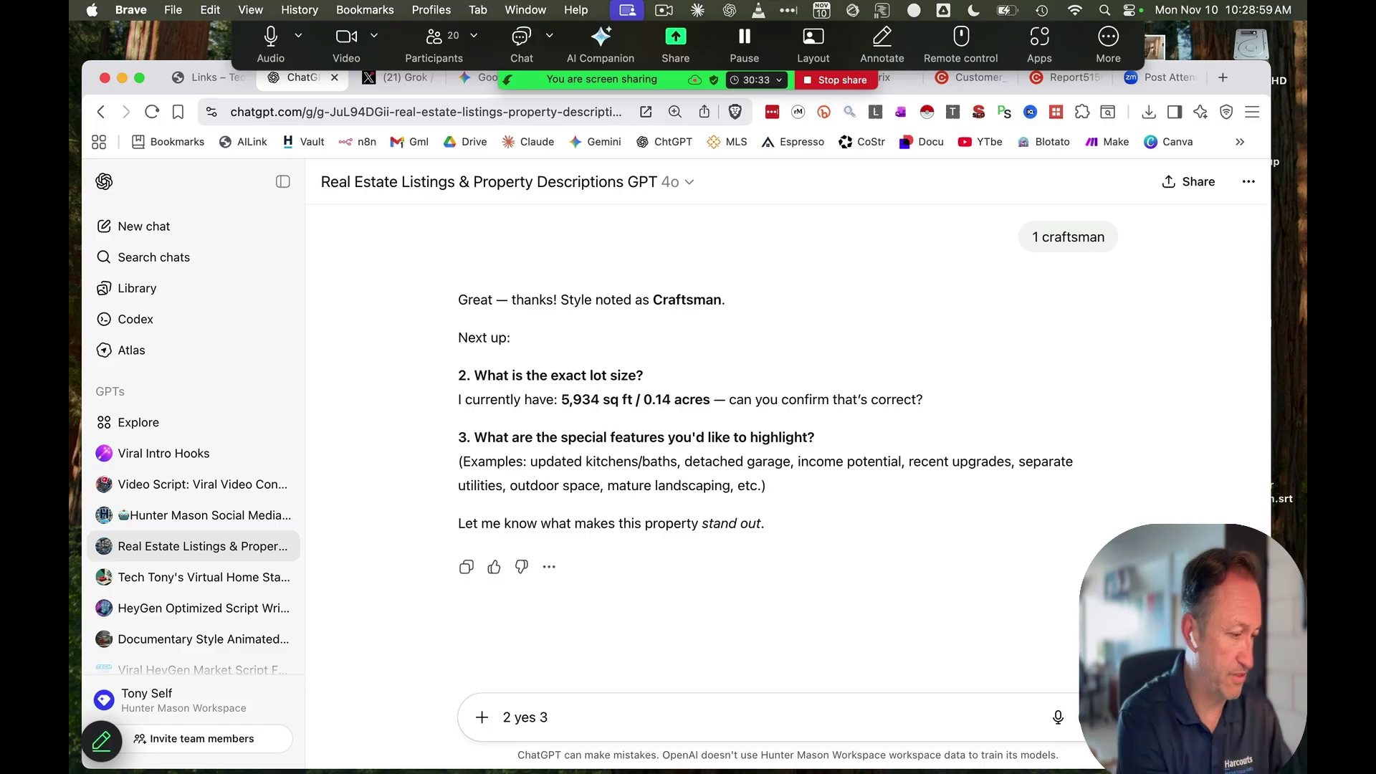
pyautogui.write('income potential')
pyautogui.press('Return')
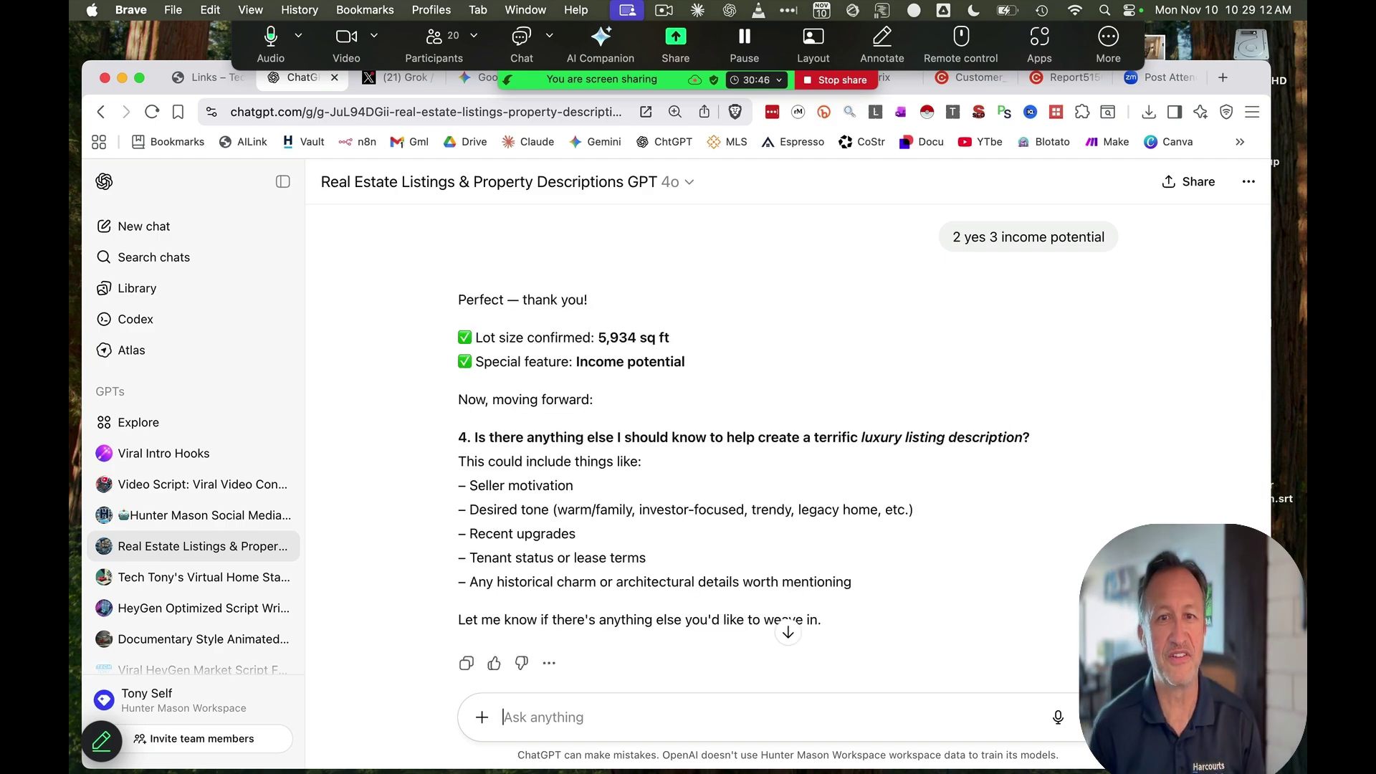
# Request an investor tone, then answer MLS character limit and 'income property duplex' keywords
pyautogui.write('in')
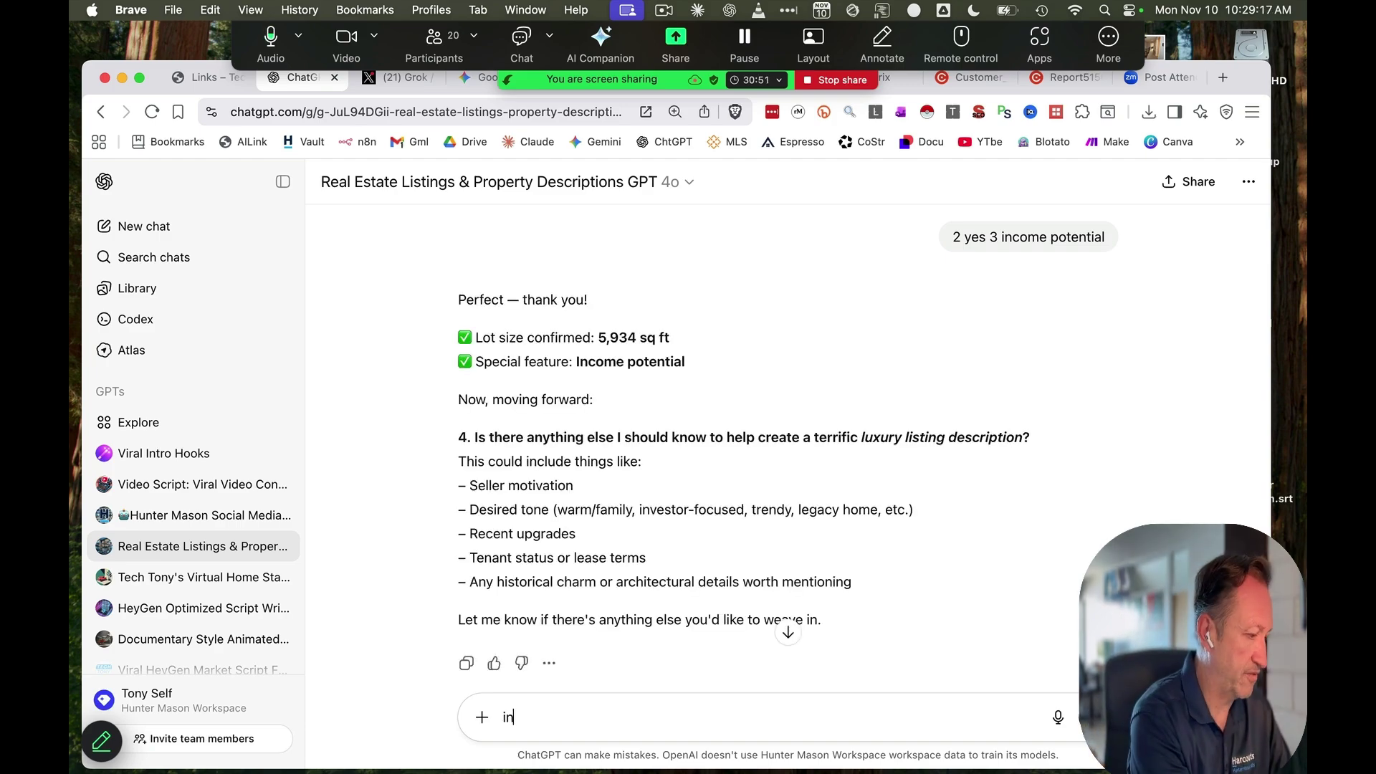
pyautogui.write('vestor tone')
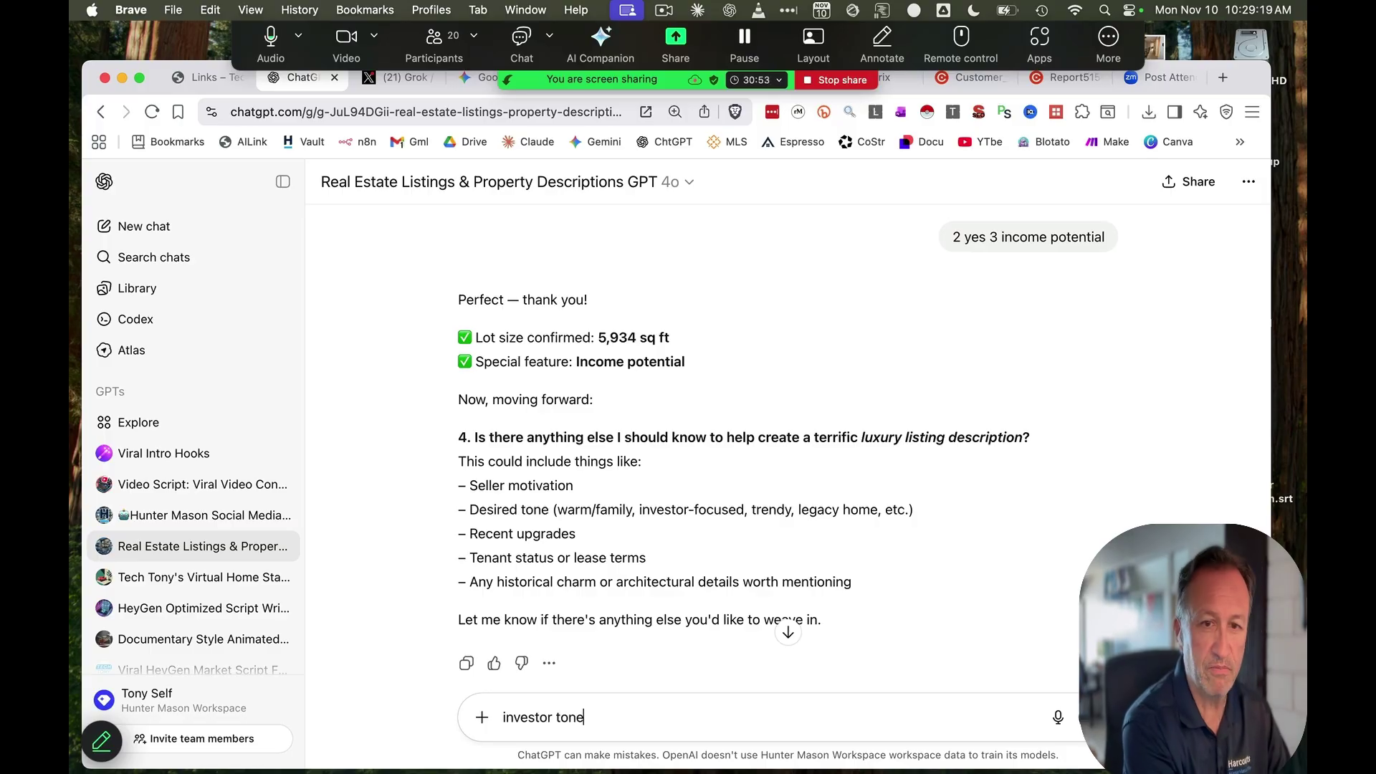
pyautogui.press('Return')
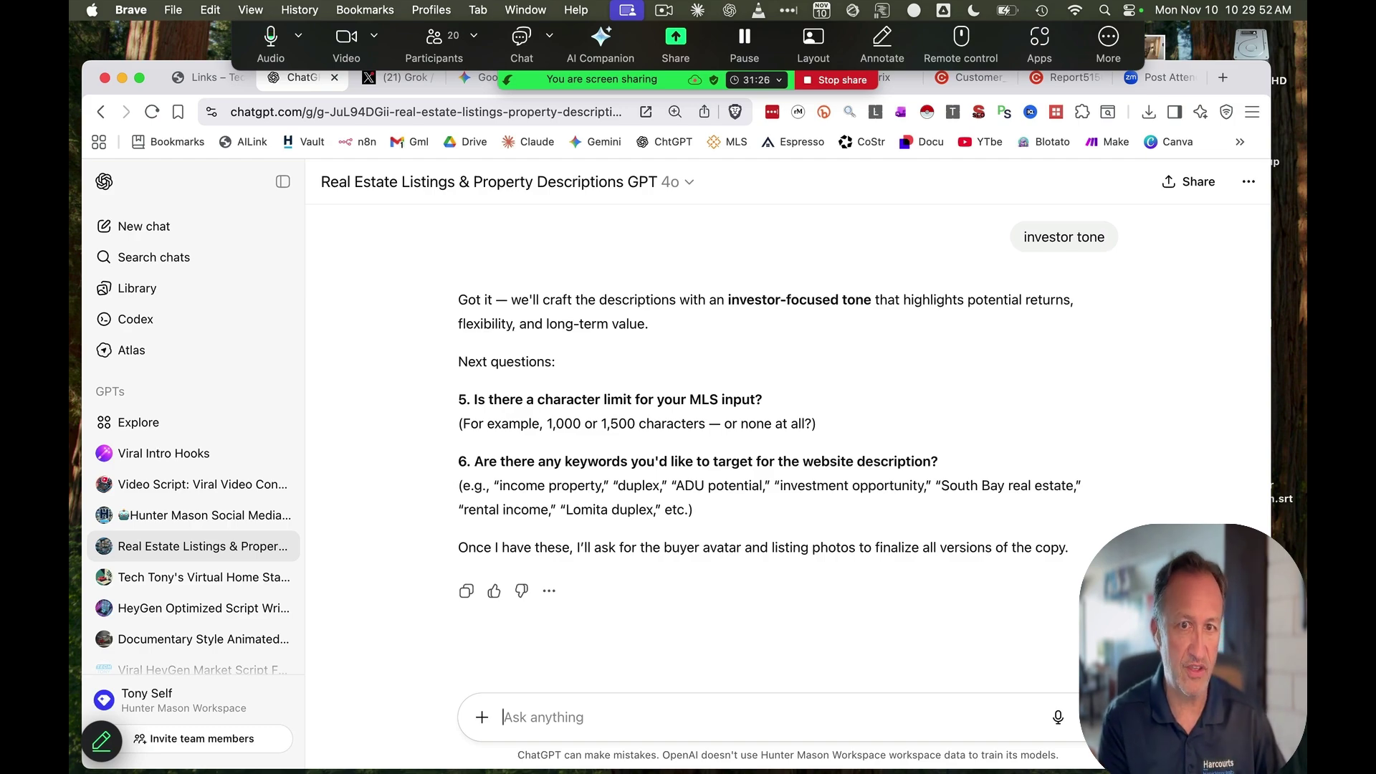
pyautogui.write('5')
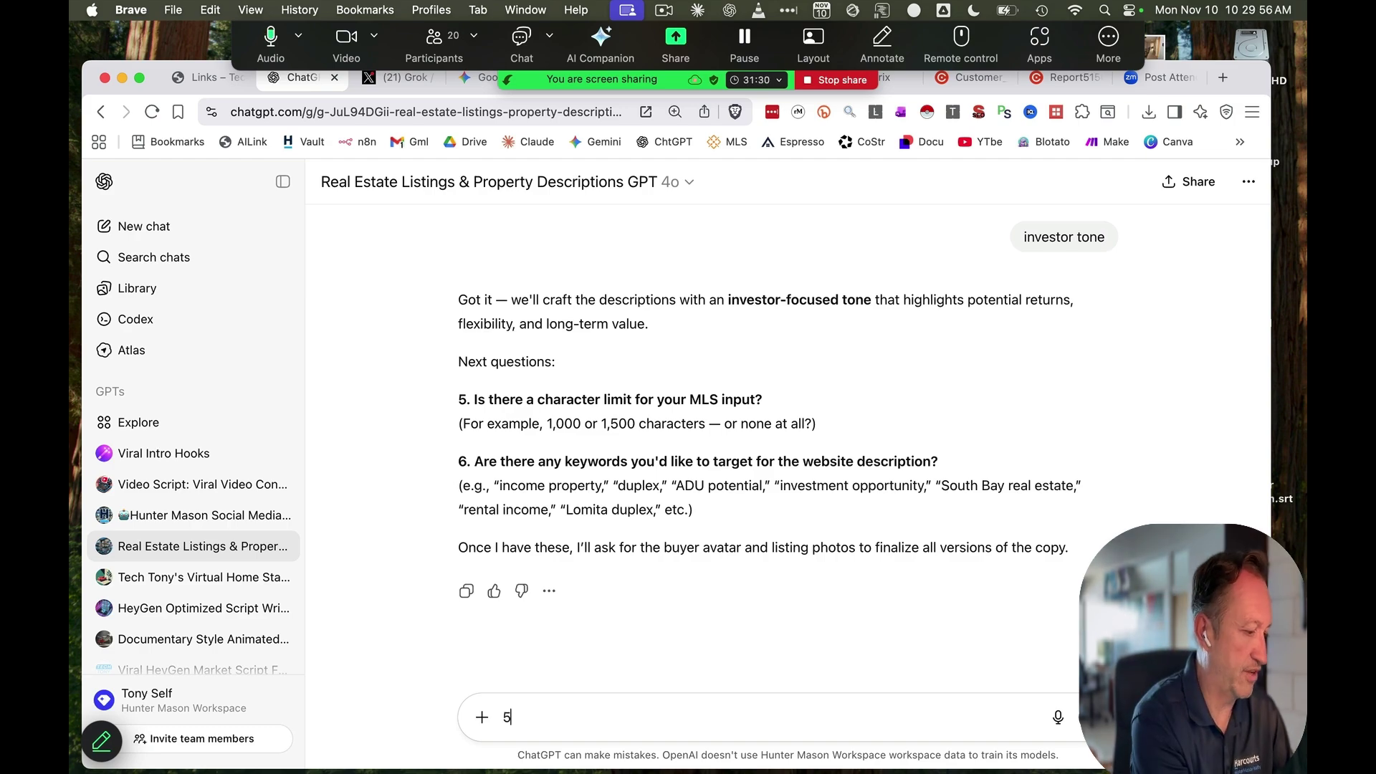
pyautogui.write(' mls ')
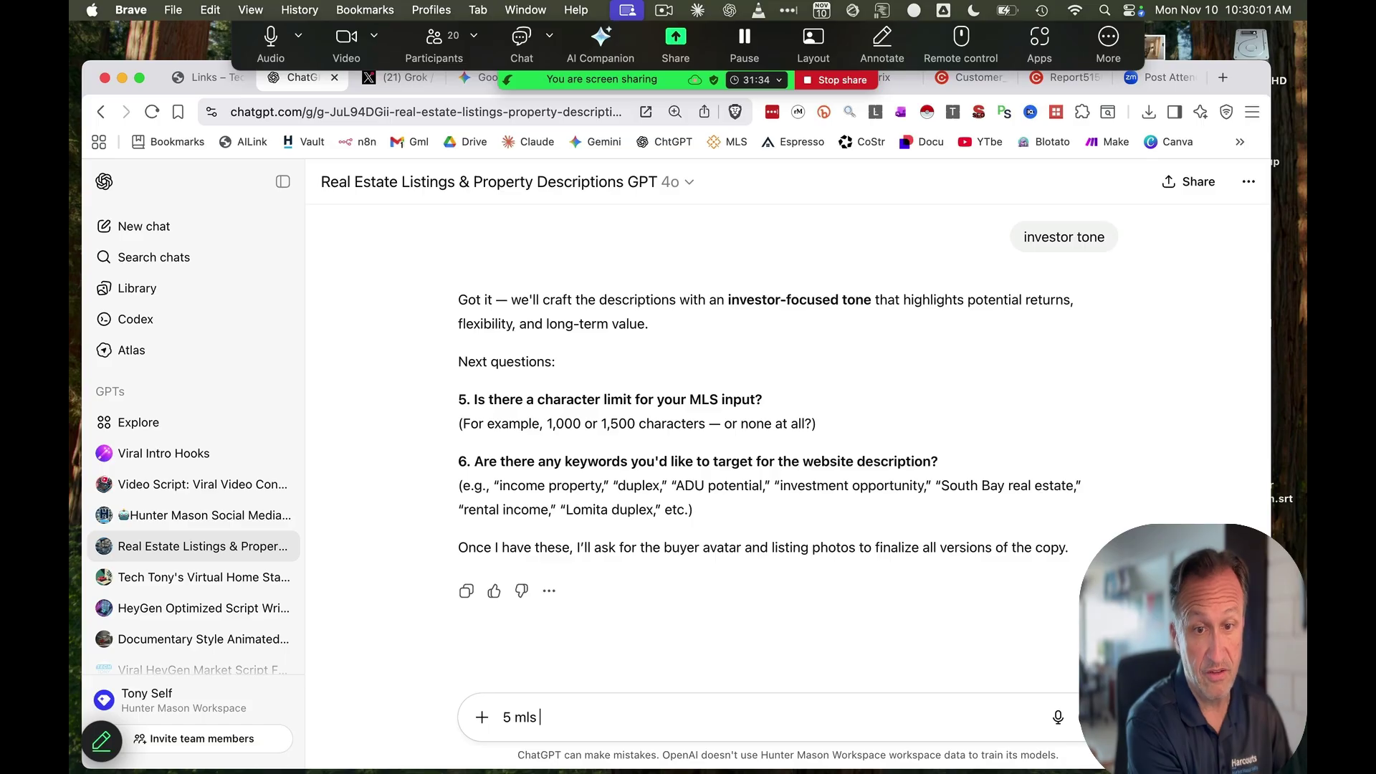
pyautogui.write('6 in')
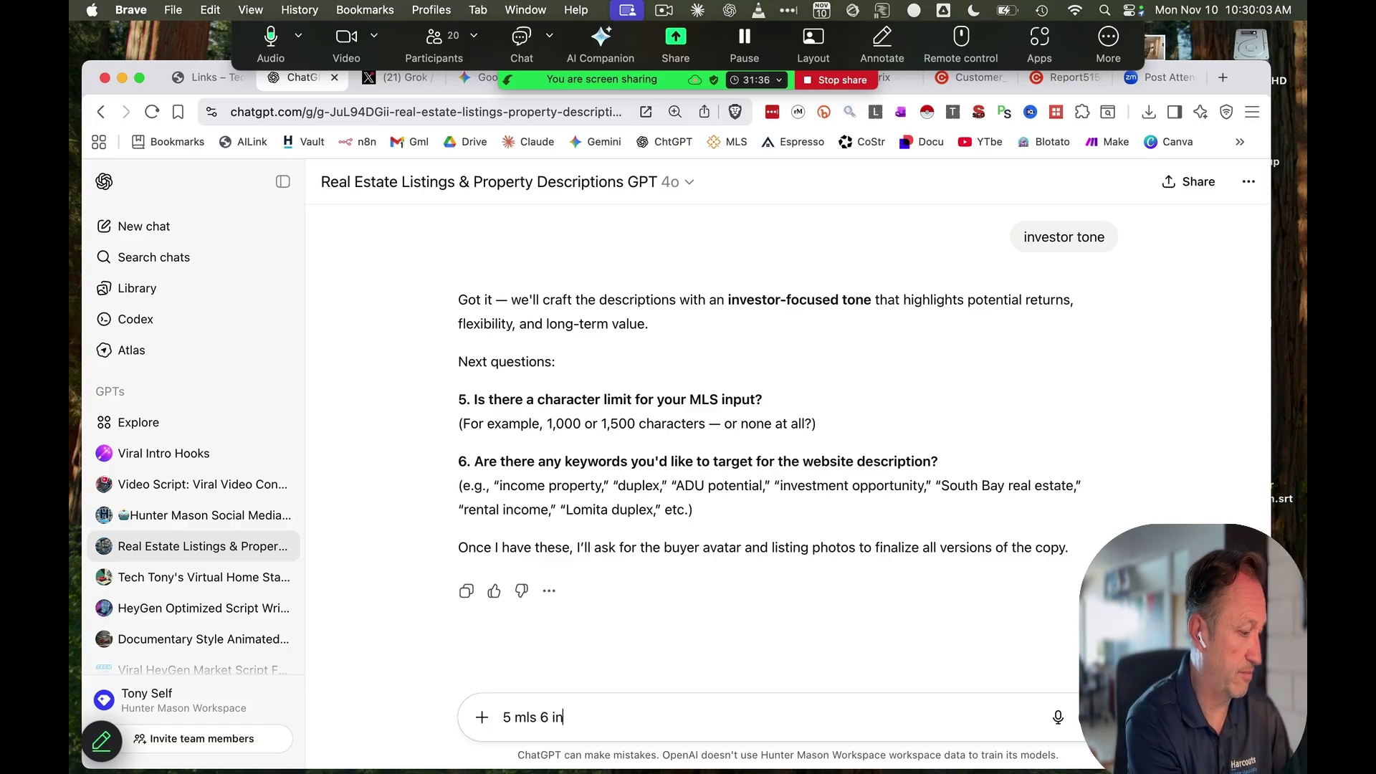
pyautogui.write('come property duple')
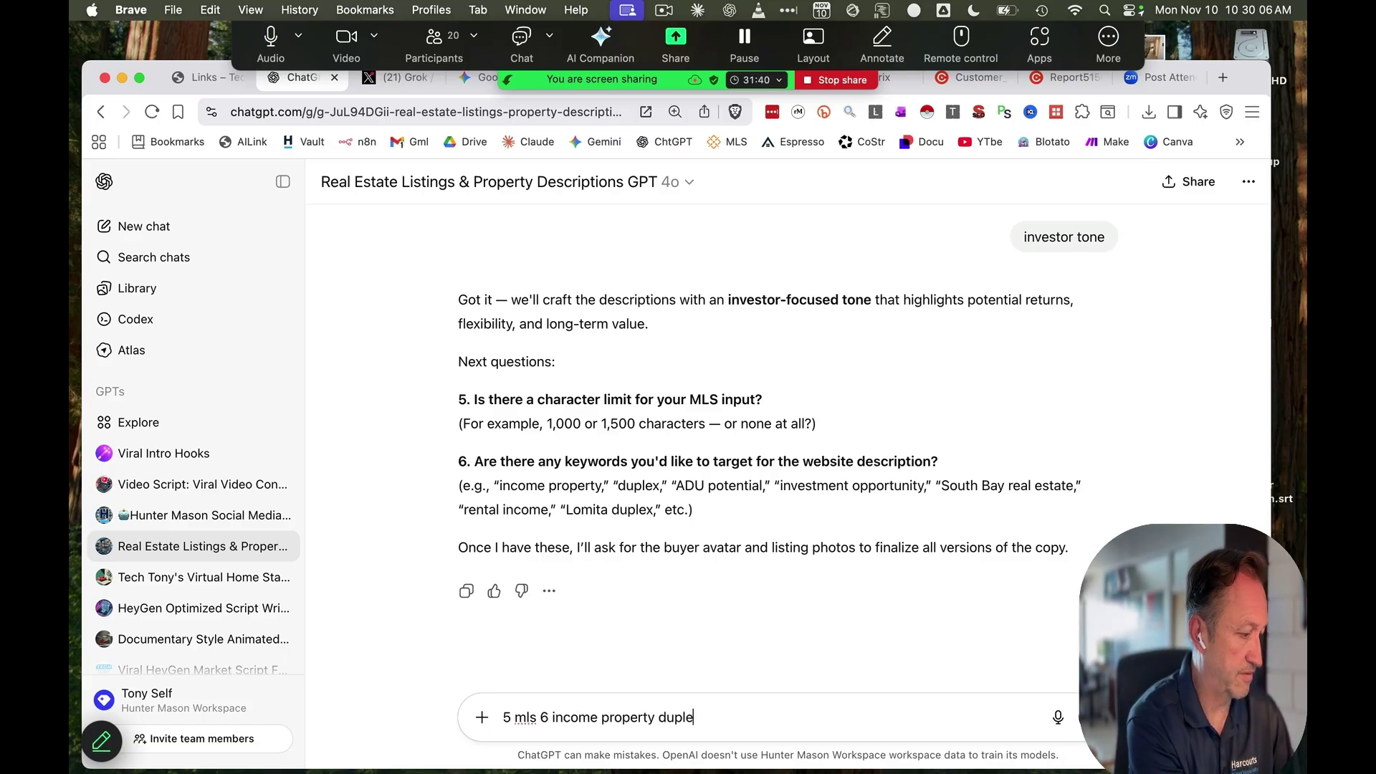
pyautogui.write('x')
pyautogui.press('Return')
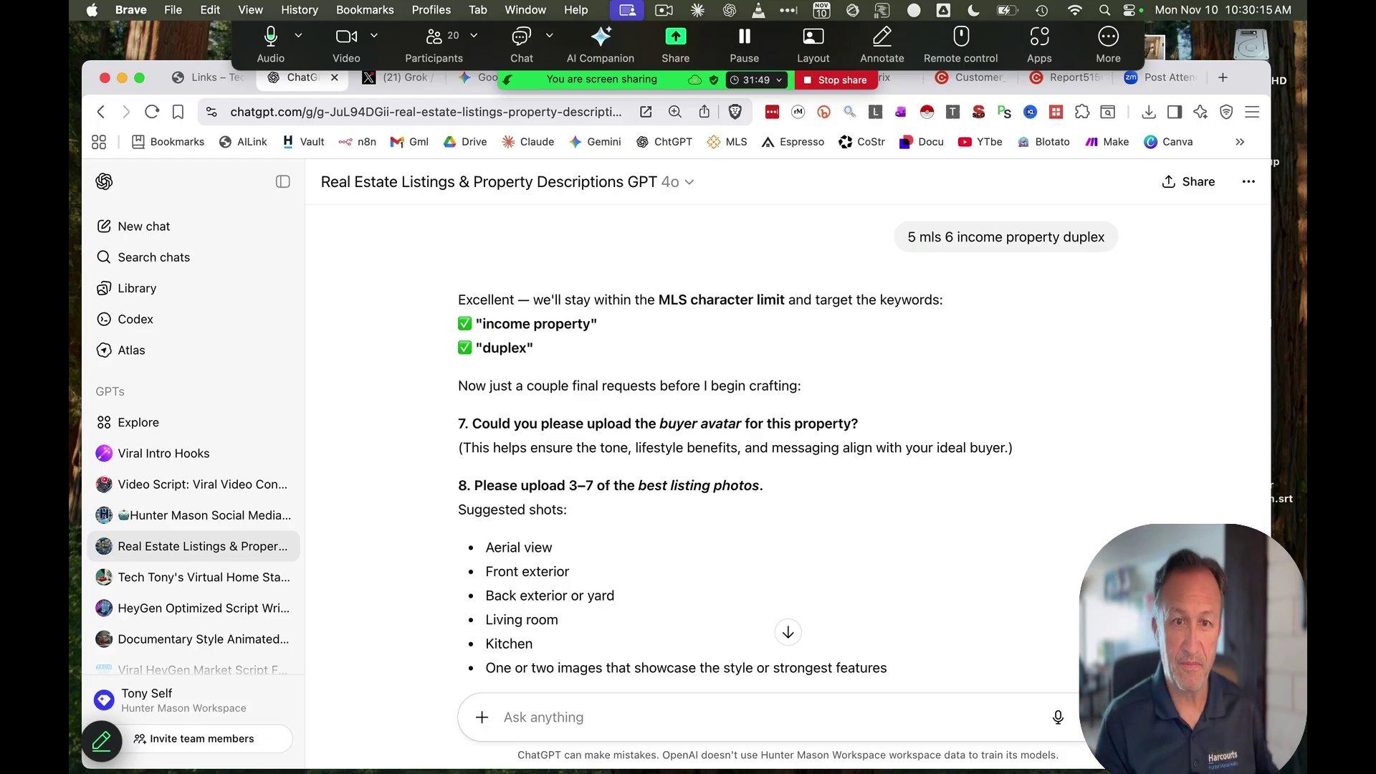
# Reply 'owner occupant' for the buyer avatar and 'none' for listing photos
pyautogui.write('owner occupant')
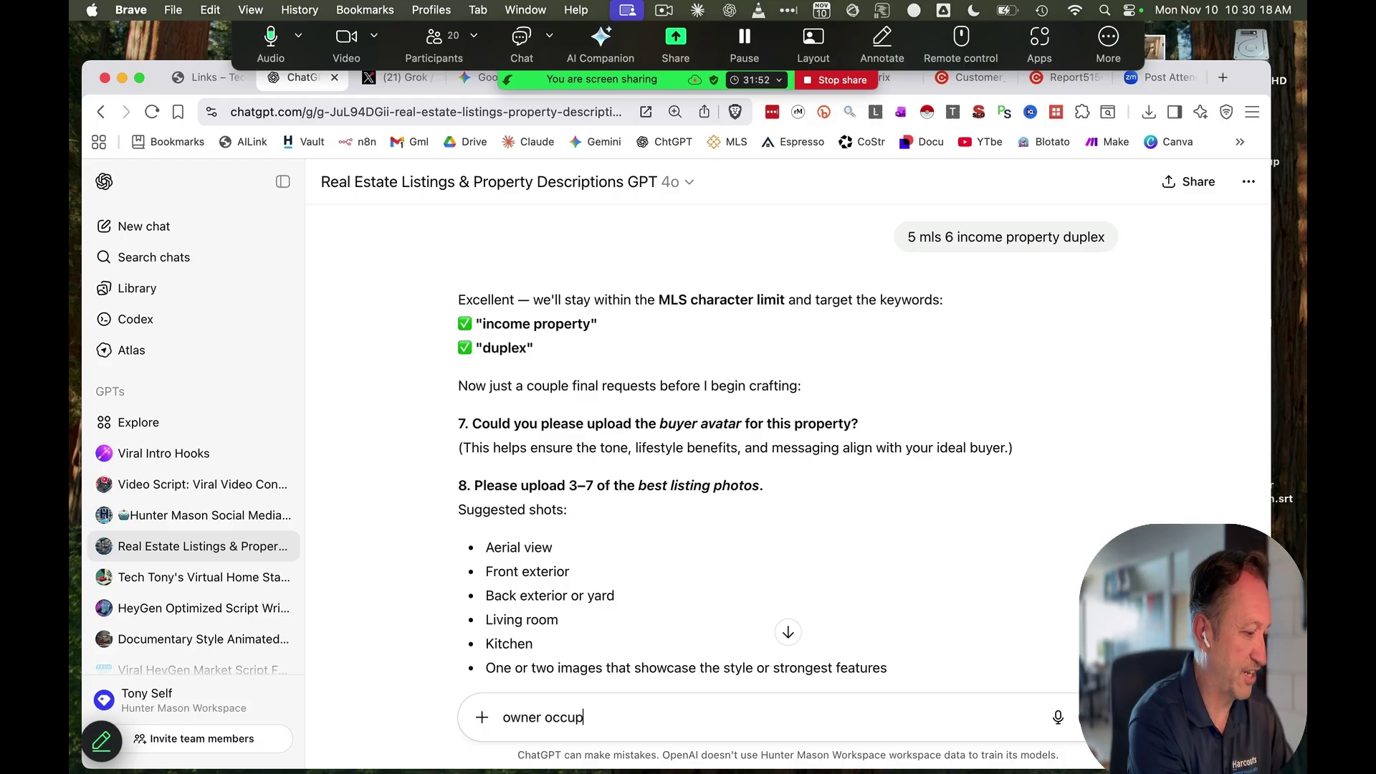
pyautogui.press('Return')
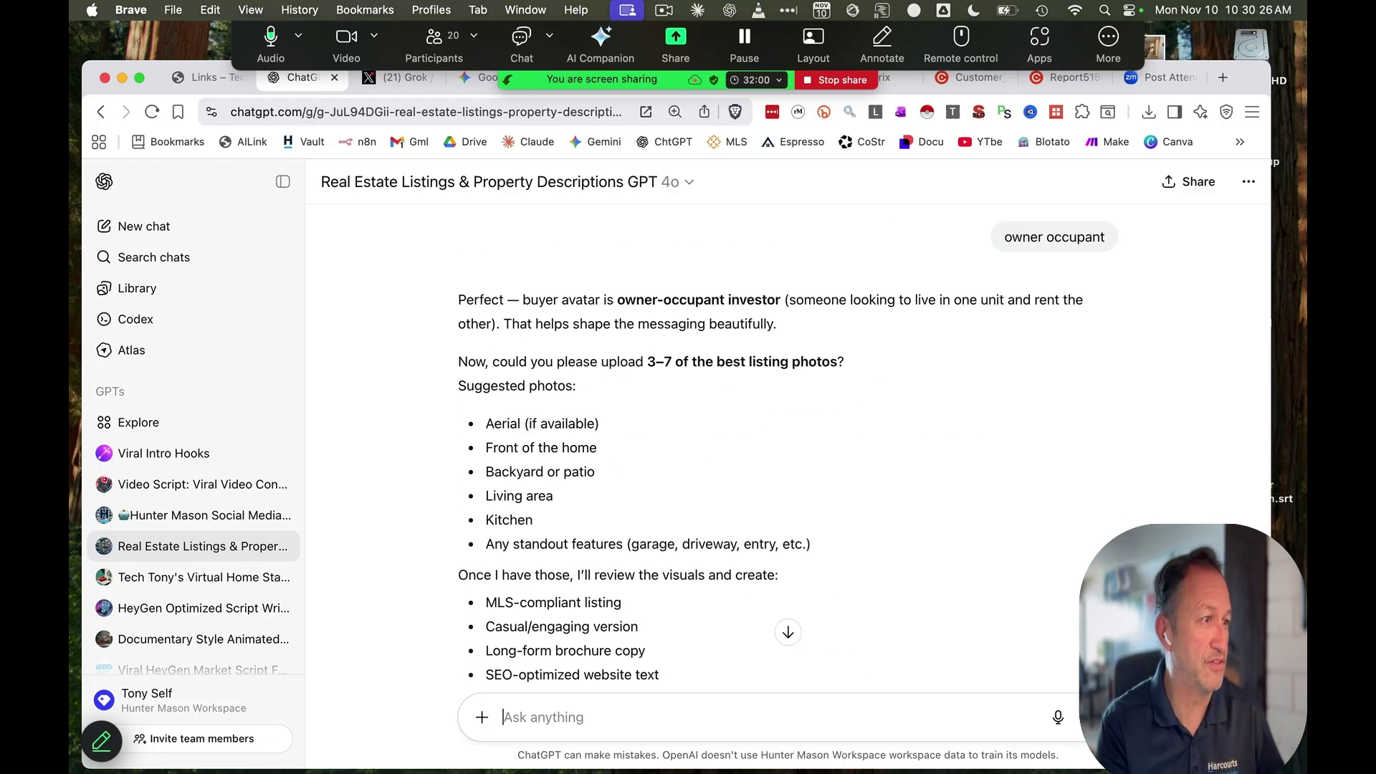
pyautogui.write('none')
pyautogui.press('Return')
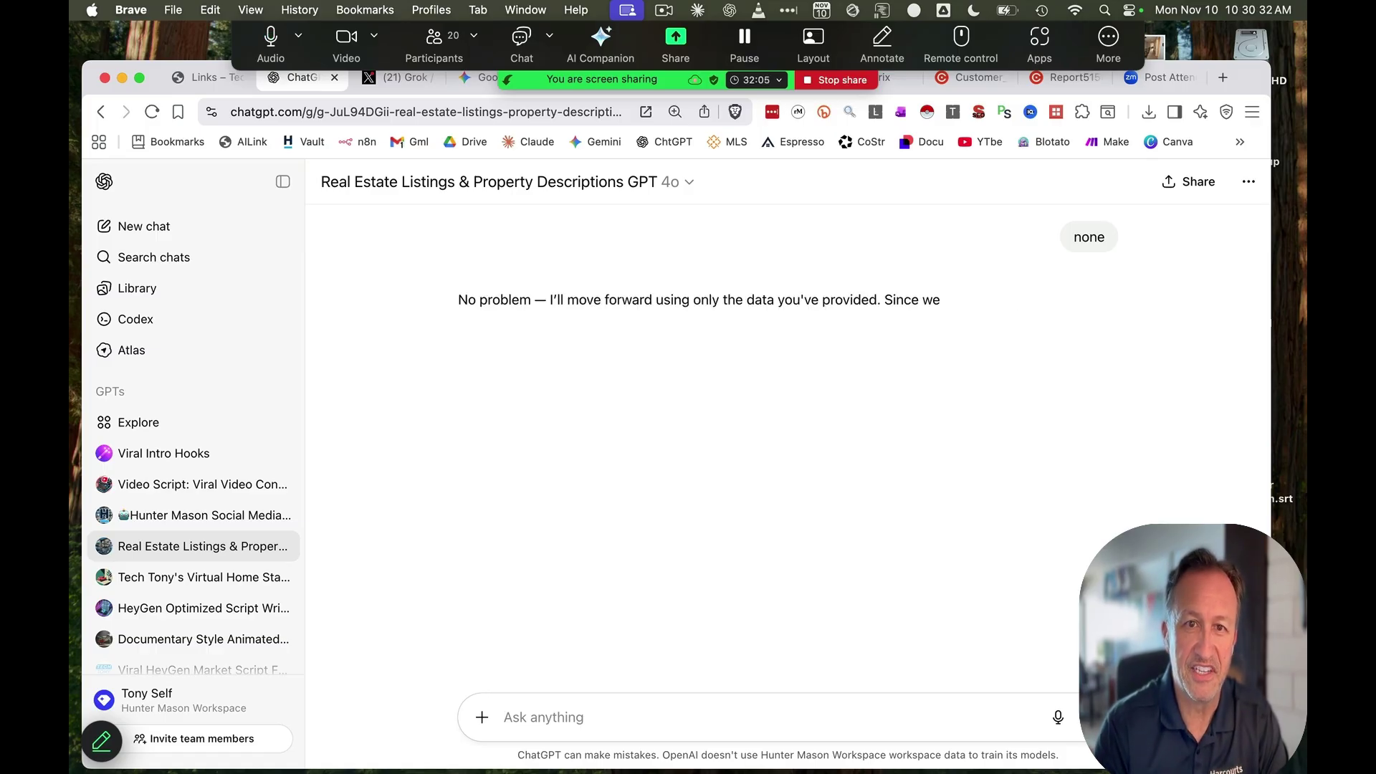
pyautogui.scroll(-3, 929, 501)
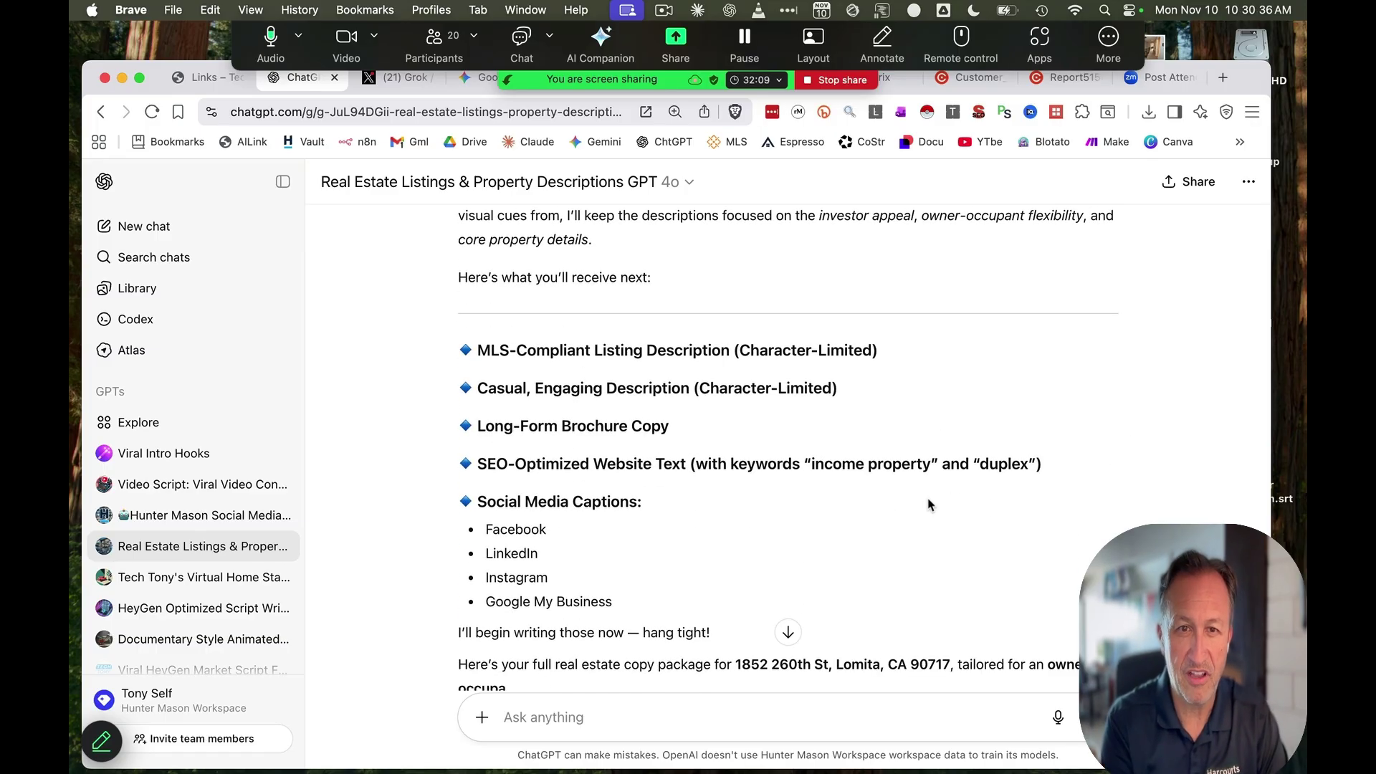
pyautogui.scroll(-3, 914, 510)
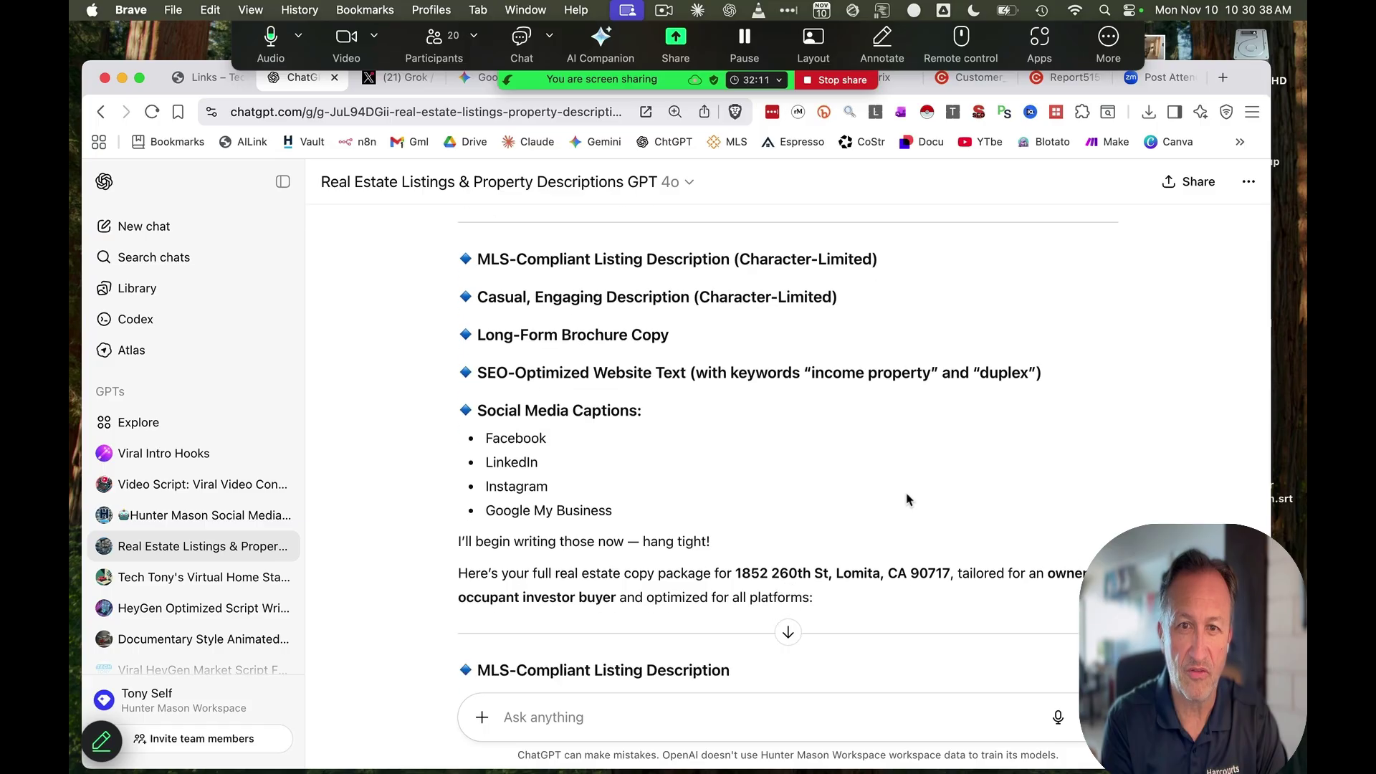
pyautogui.scroll(-5, 905, 498)
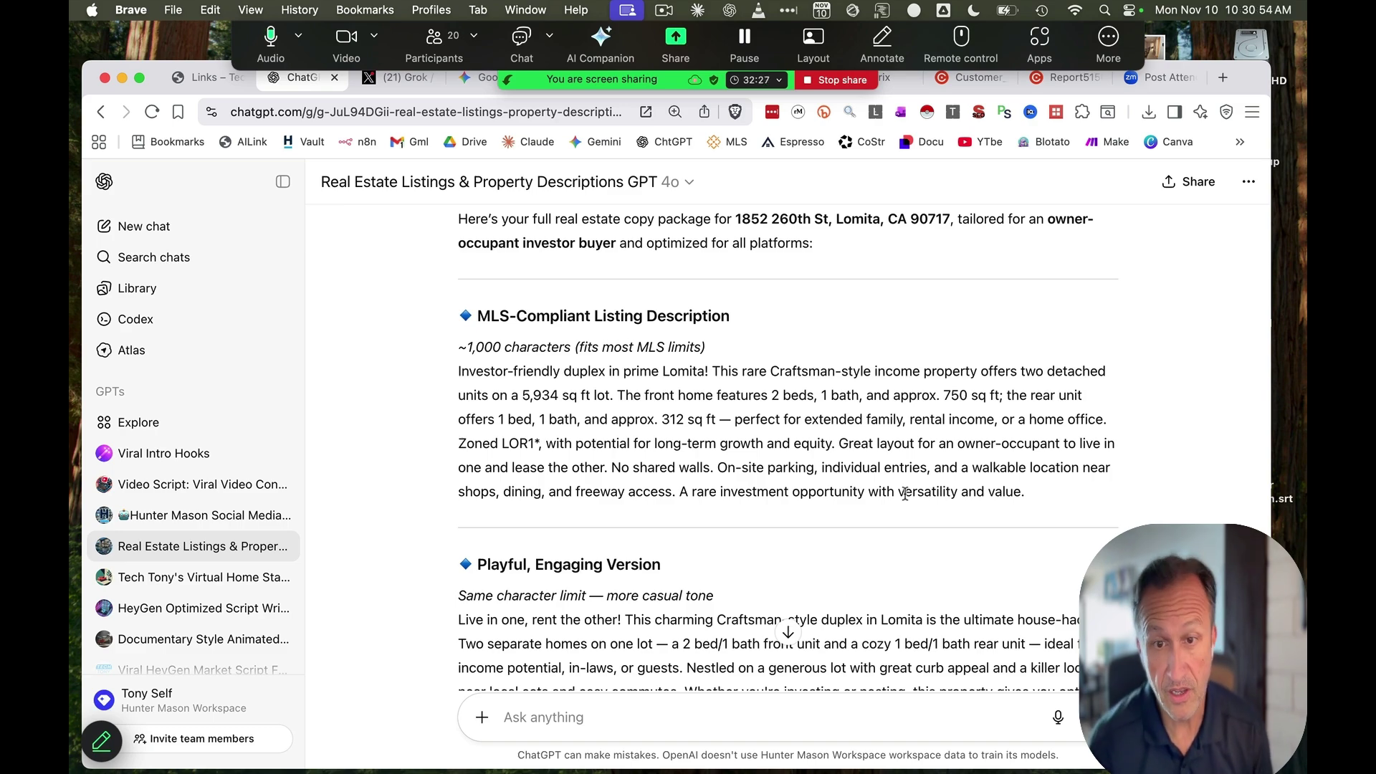
pyautogui.scroll(-5, 918, 400)
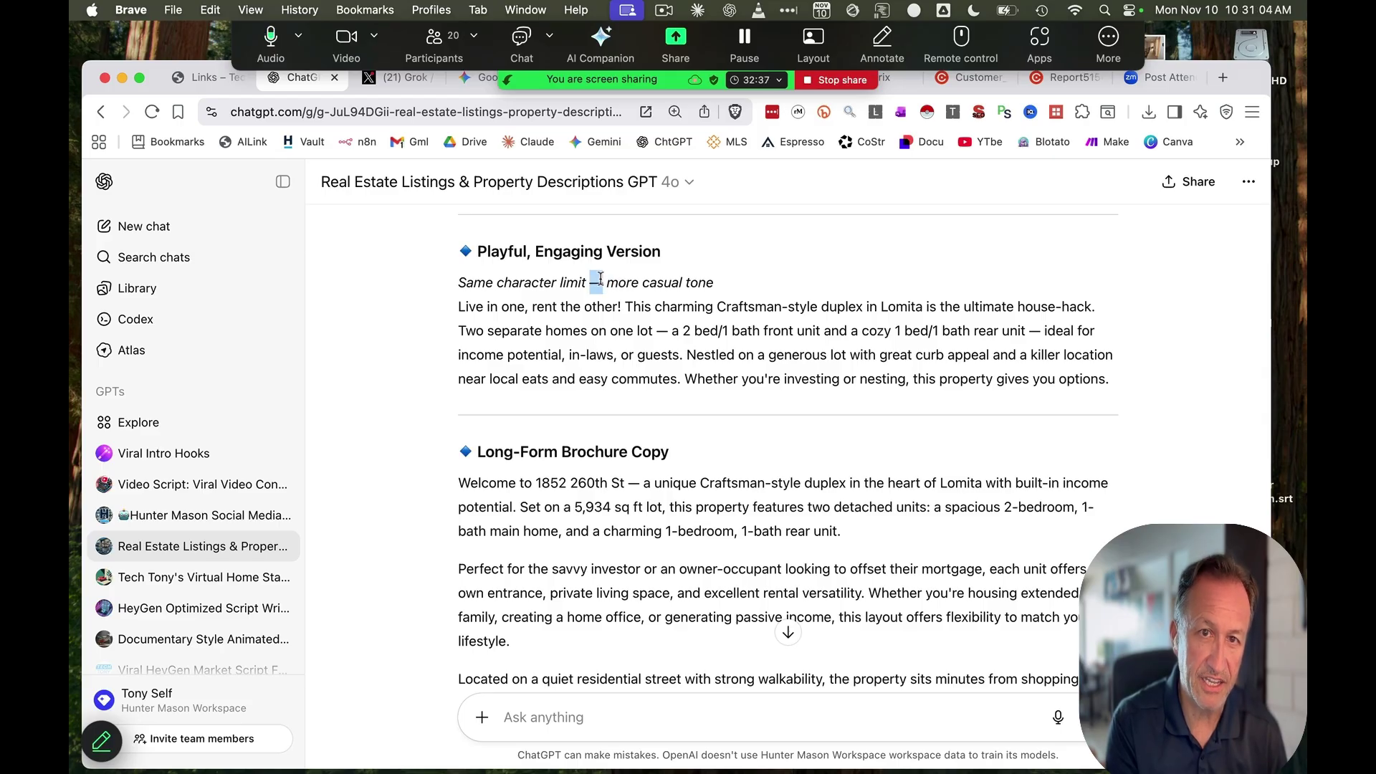
# Send 'revise no em dash' and review the revised SEO copy and four social posts
pyautogui.write('revise no em dash')
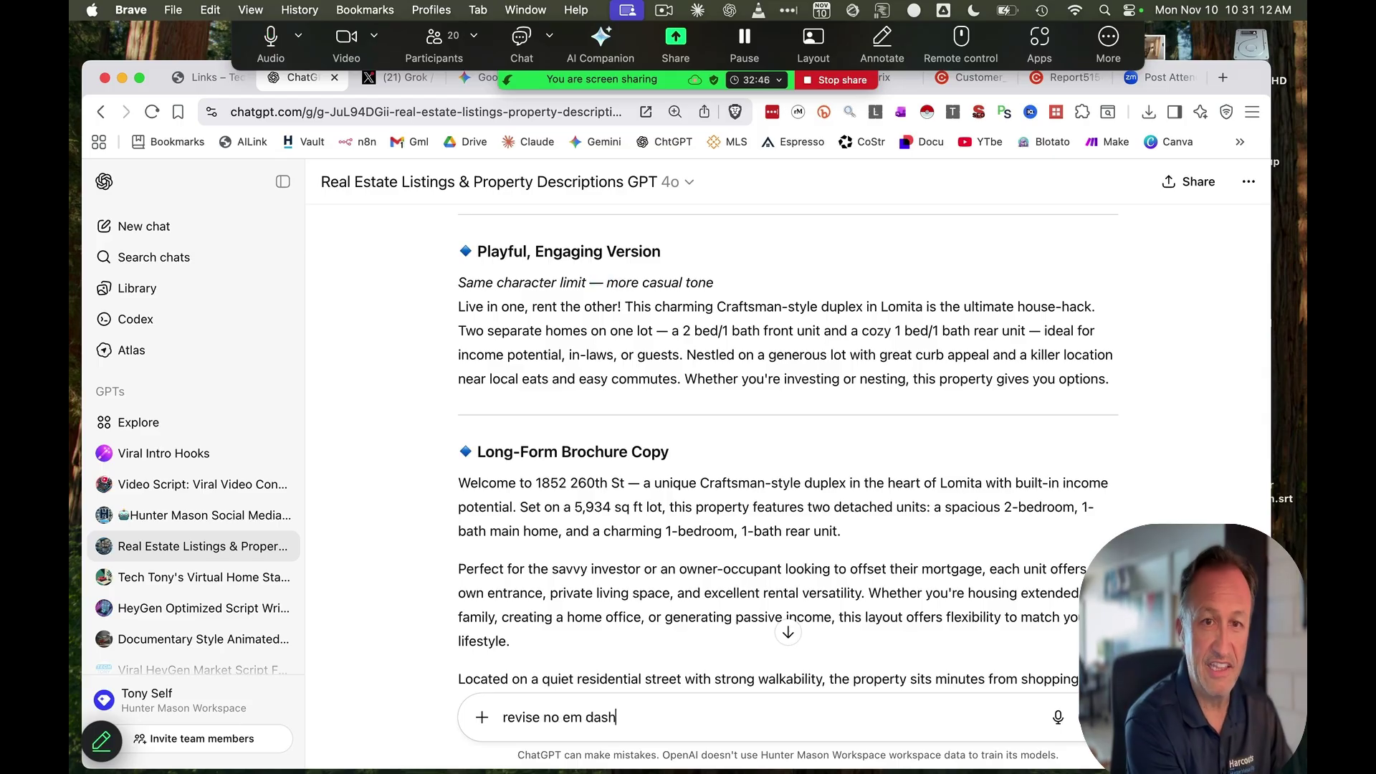
pyautogui.press('Return')
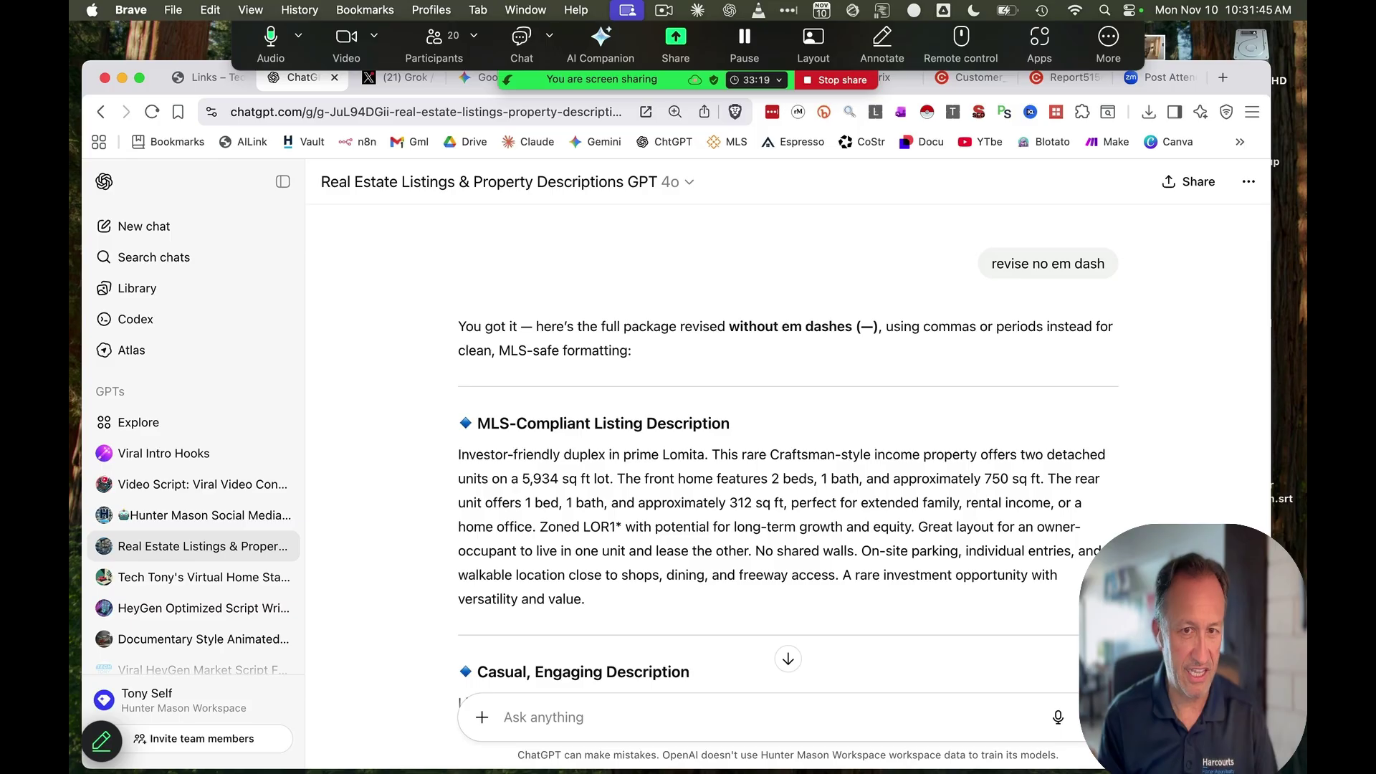
pyautogui.scroll(-5, 740, 538)
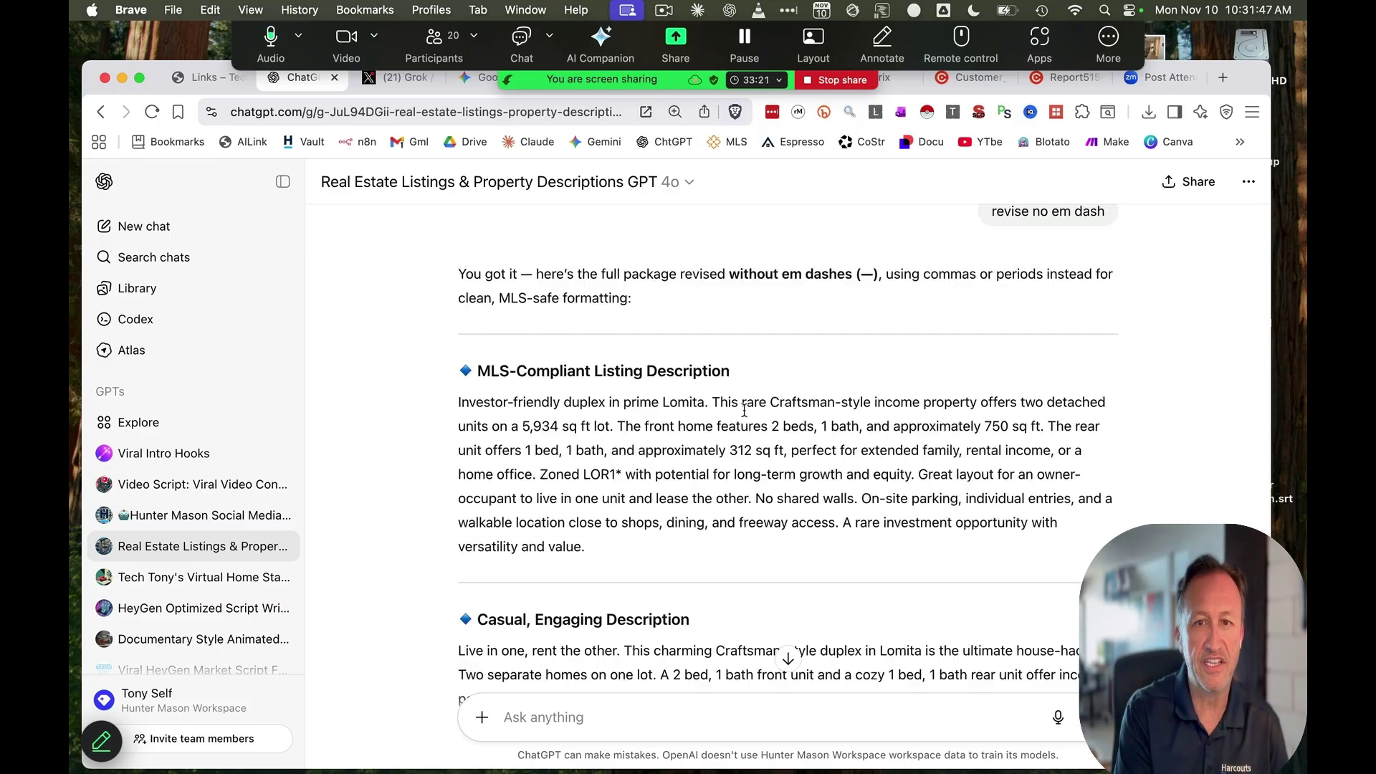
pyautogui.scroll(-8, 743, 410)
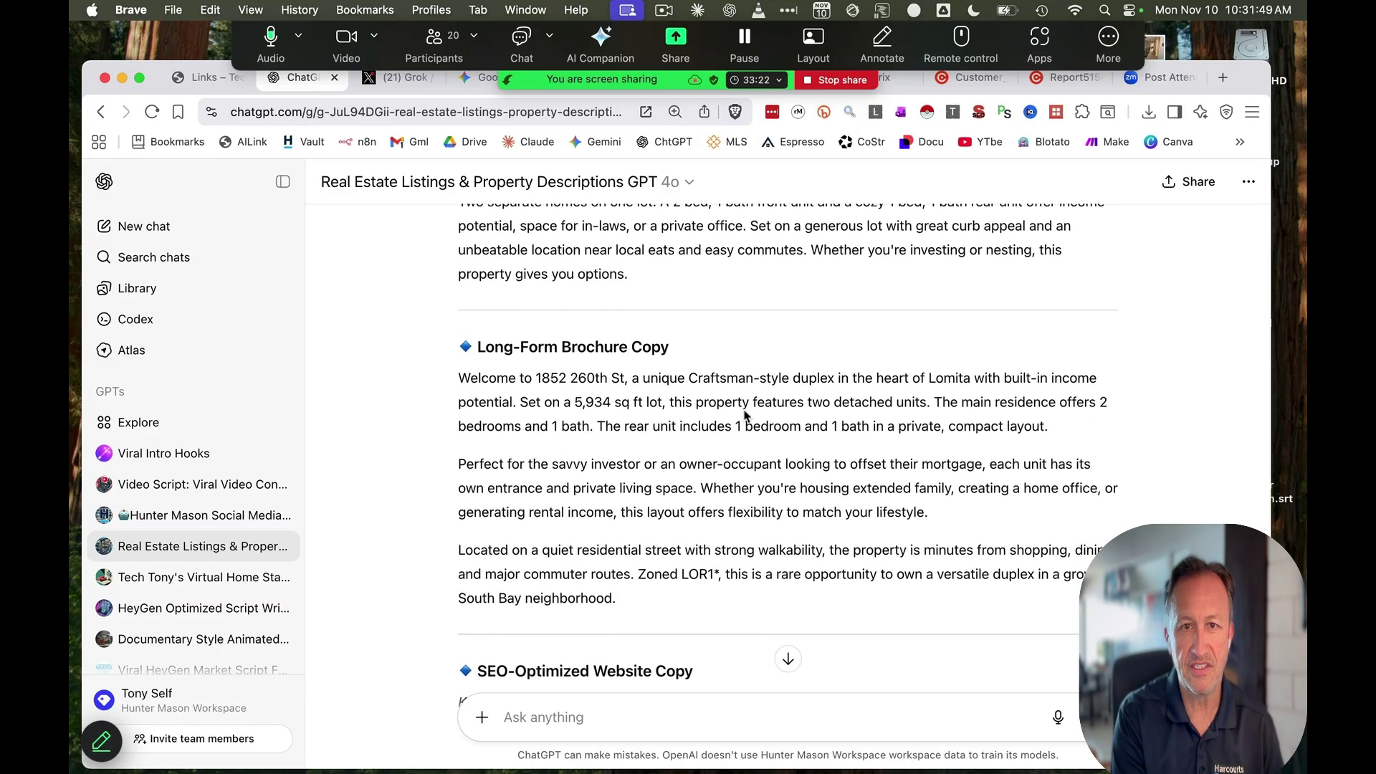
pyautogui.scroll(-7, 744, 416)
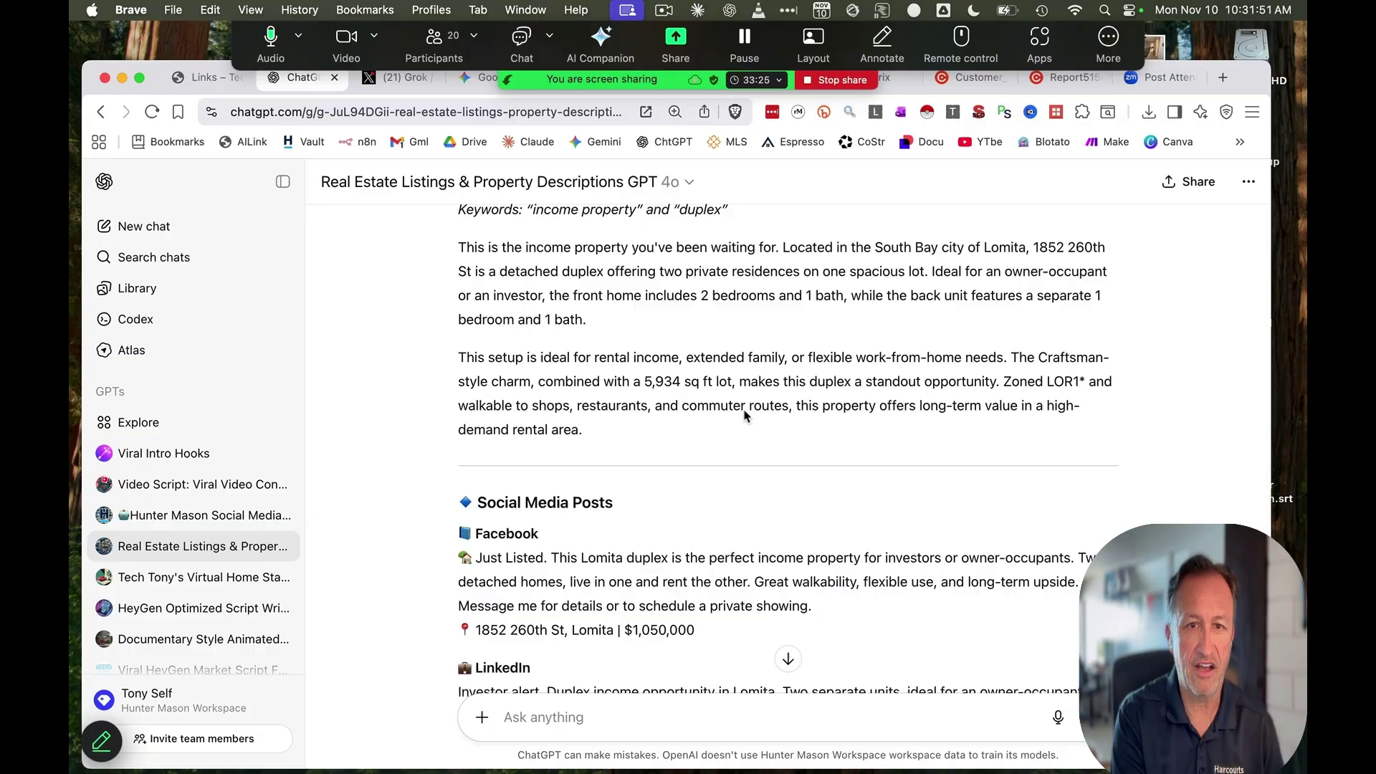
pyautogui.scroll(1, 745, 415)
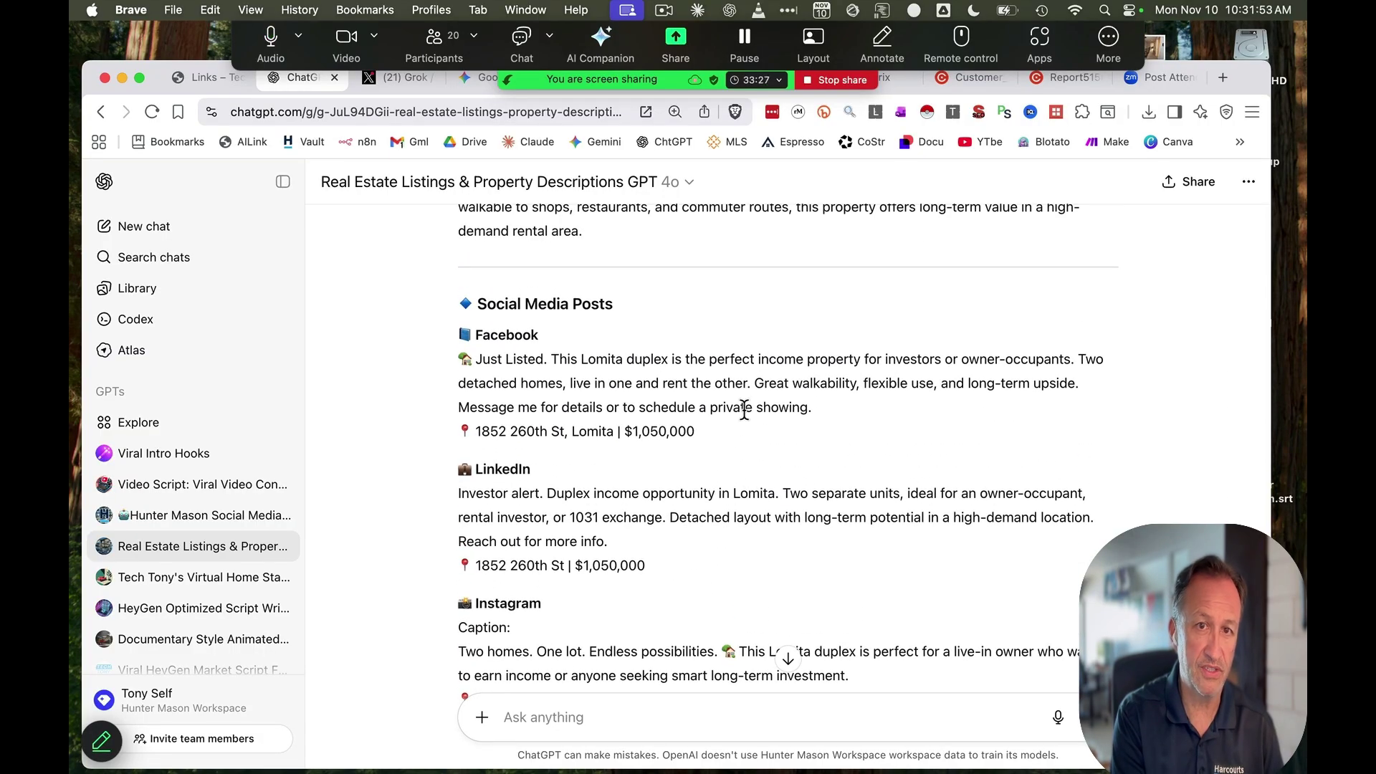
pyautogui.scroll(-6, 743, 412)
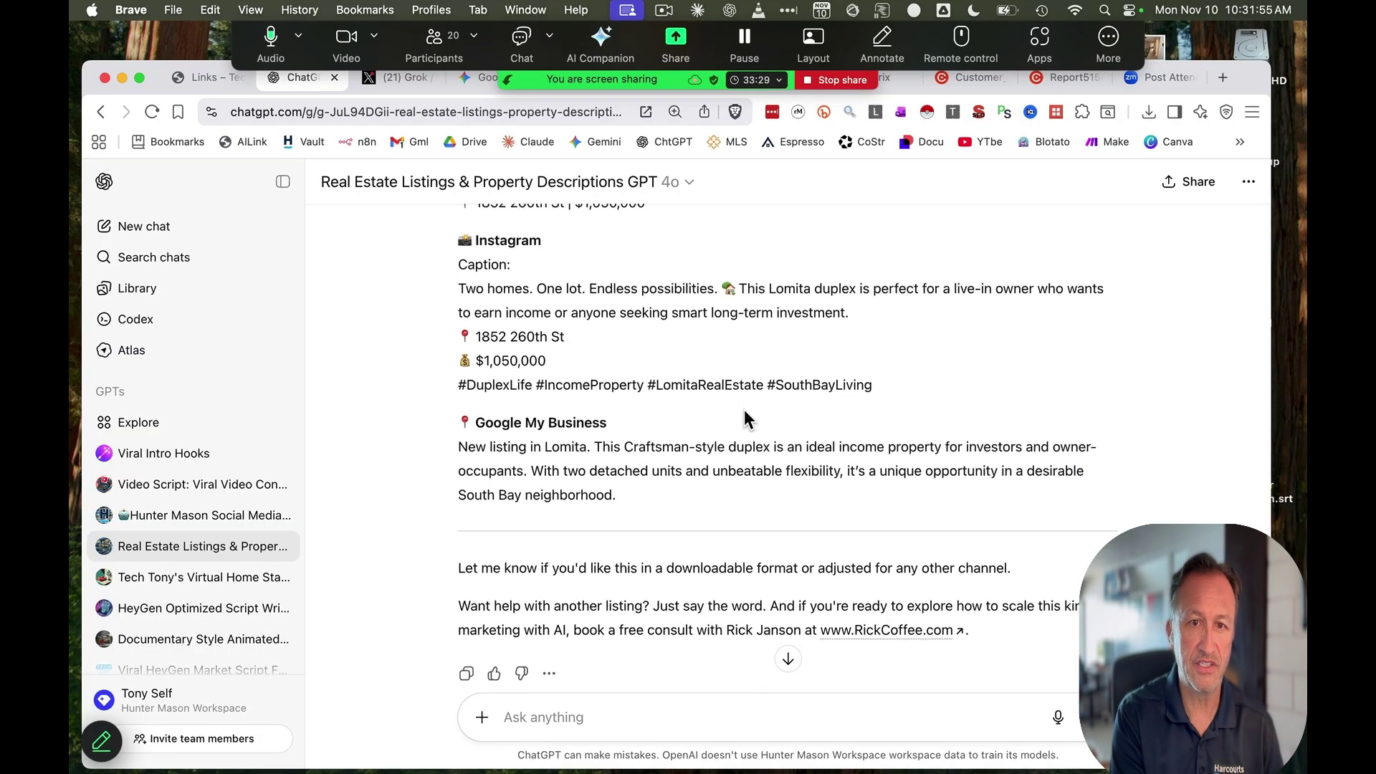
pyautogui.scroll(-1, 743, 413)
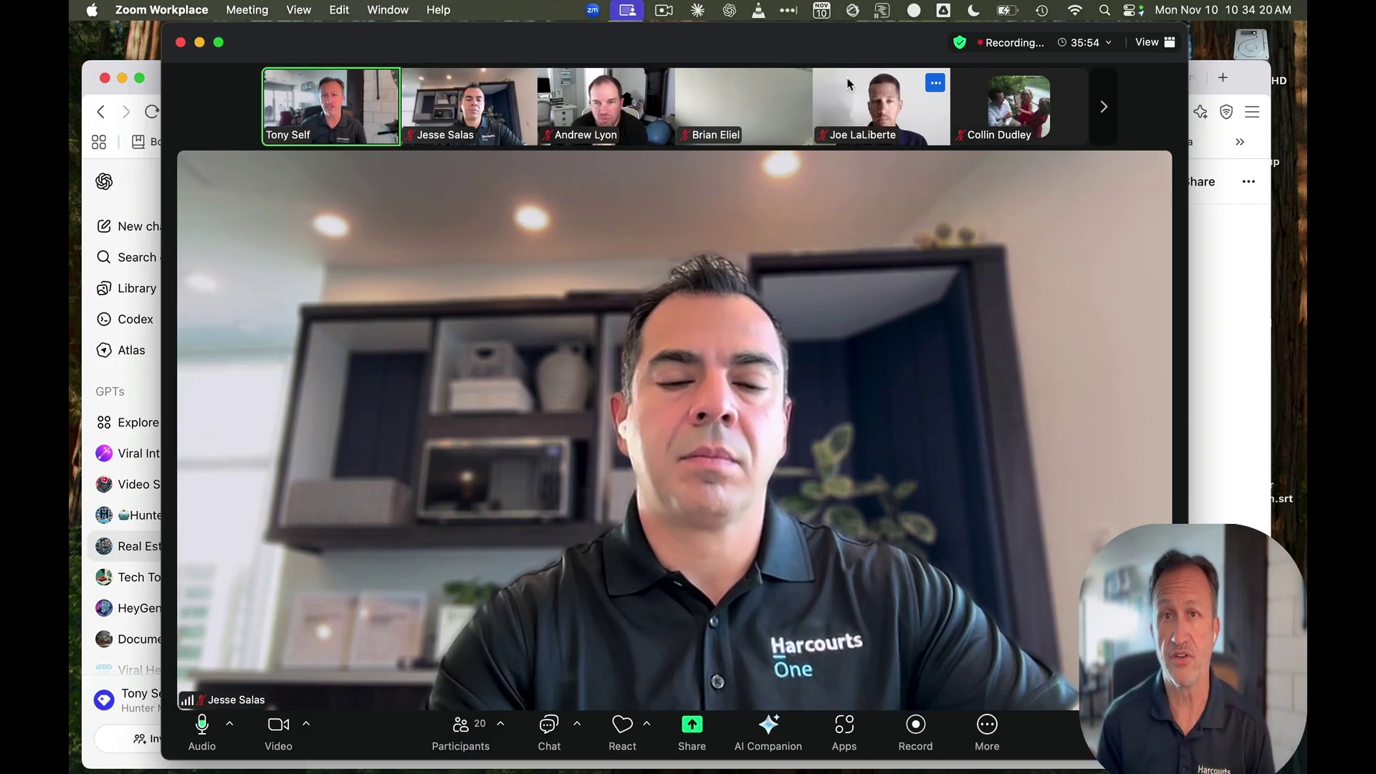
# Share the screen in Zoom again, showing the new Claude chat page
pyautogui.click(693, 726)
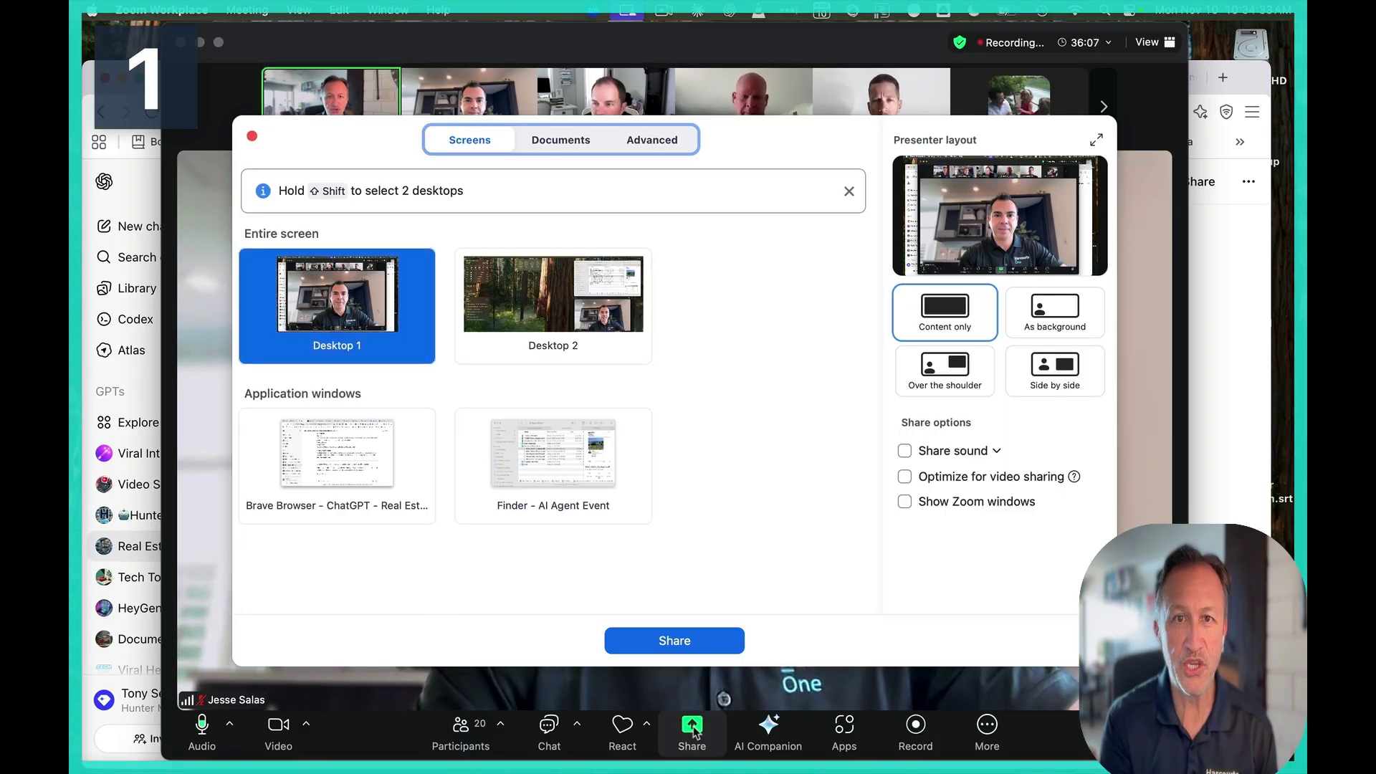
pyautogui.click(674, 640)
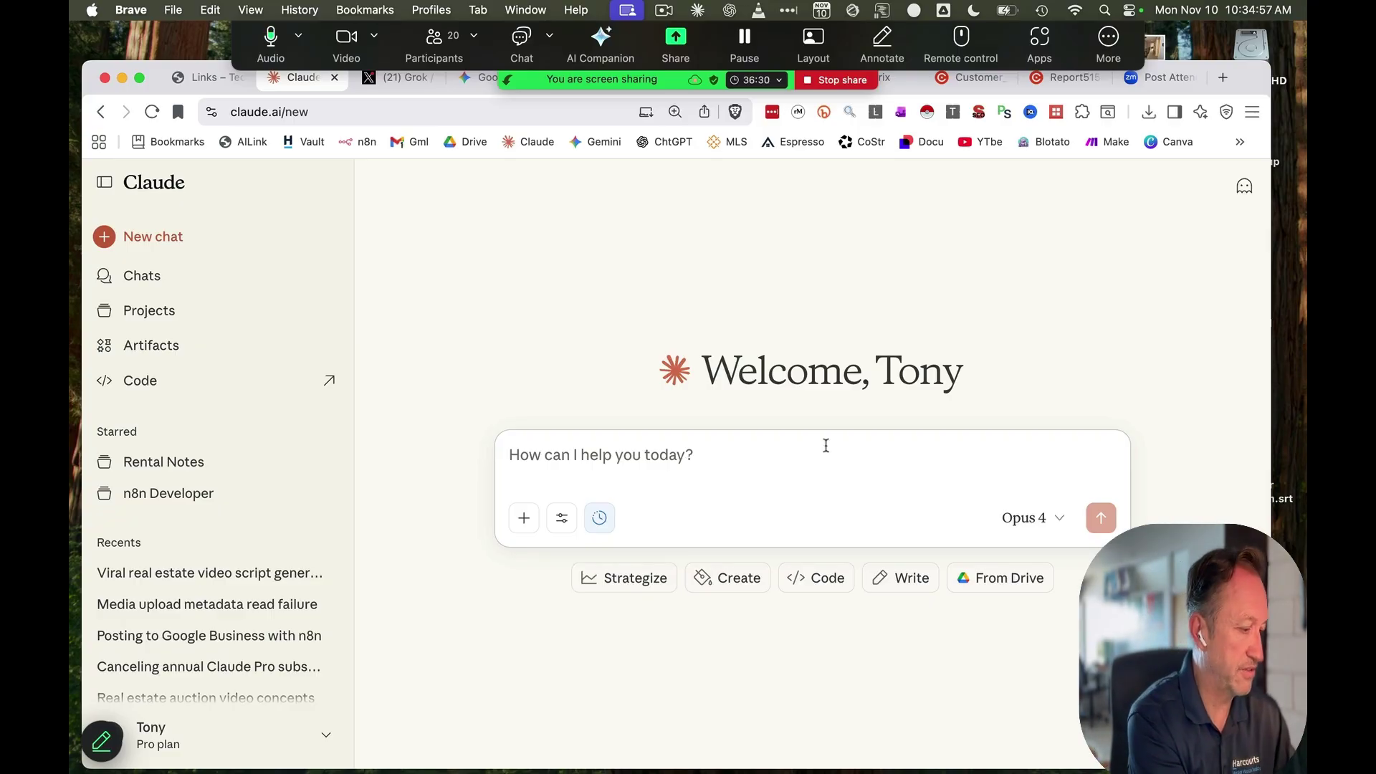
# Ask Claude to 'tell me a funny story about a realtor losing a listing'
pyautogui.write('tell me afunny')
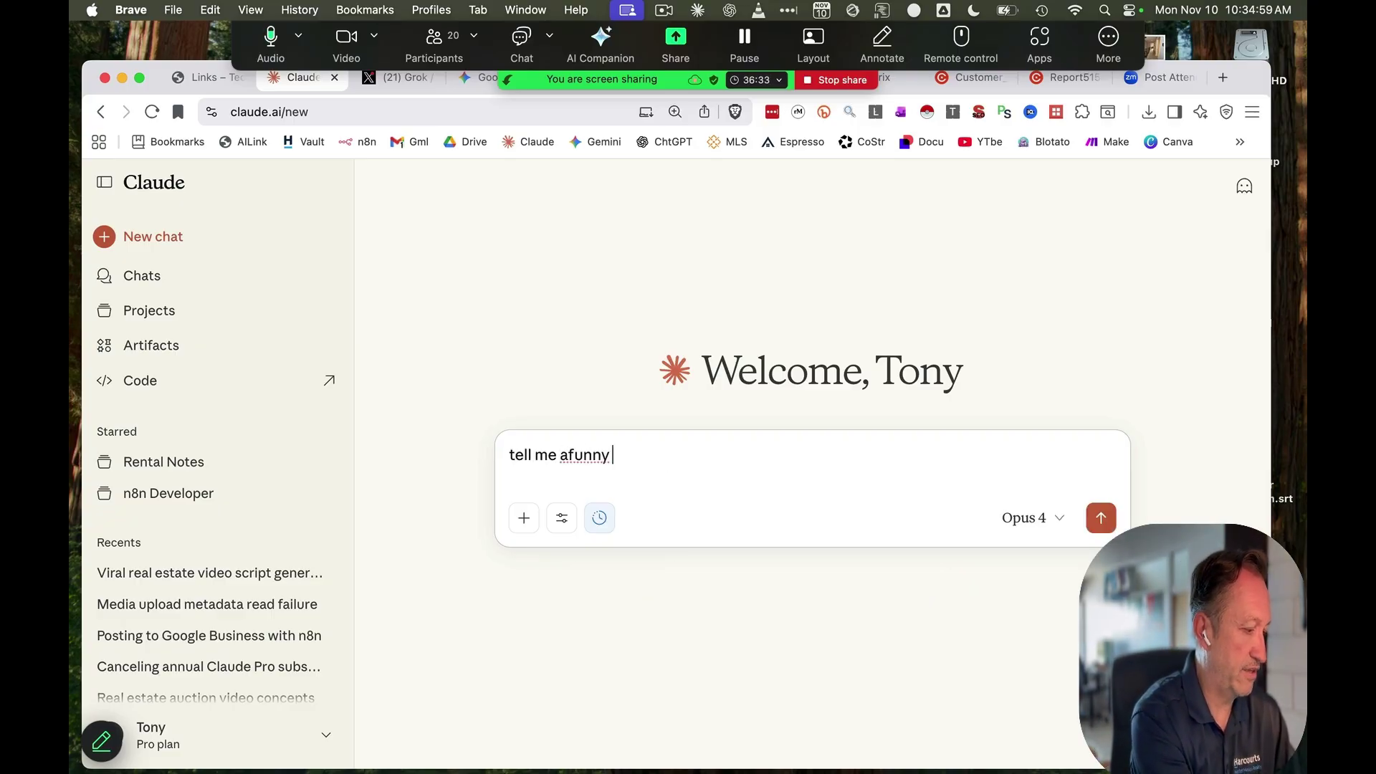
pyautogui.write(' story about a realto')
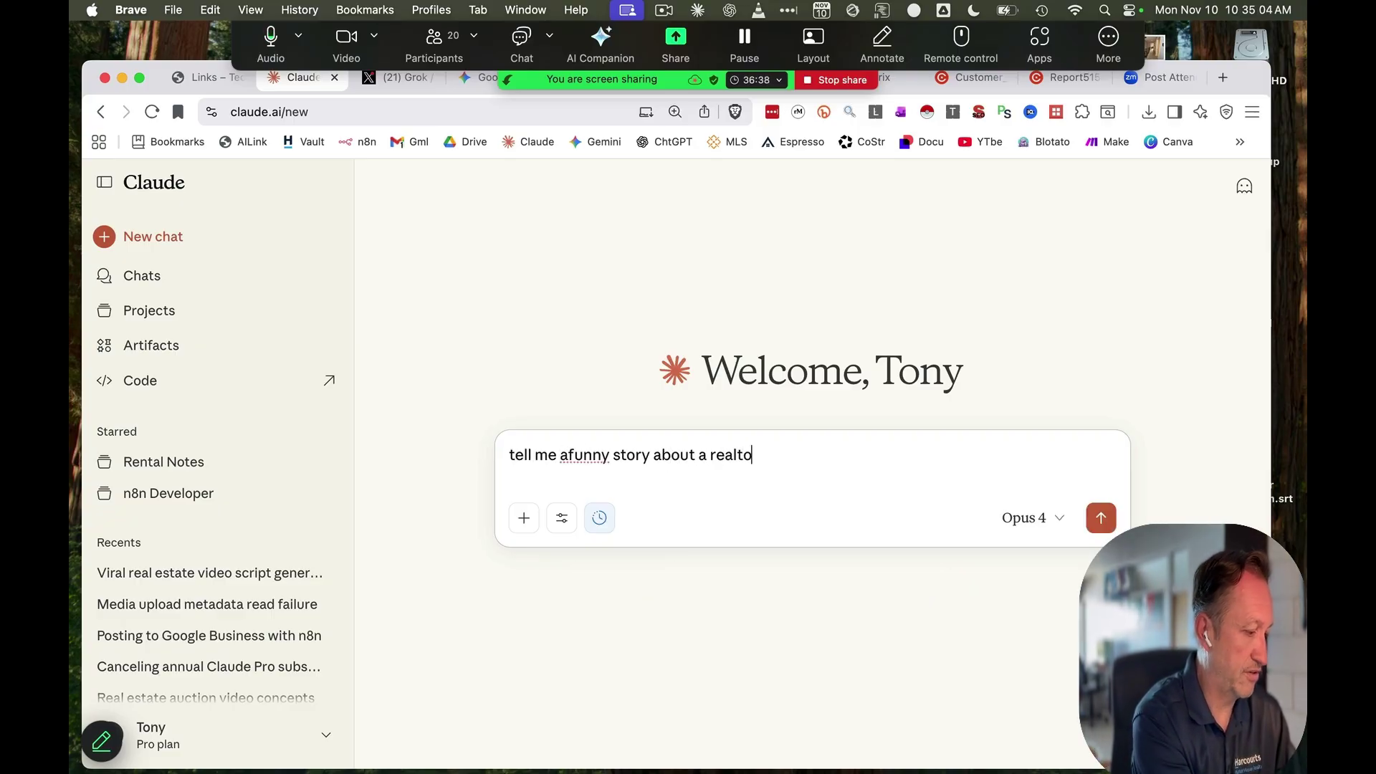
pyautogui.write('r losing a listin')
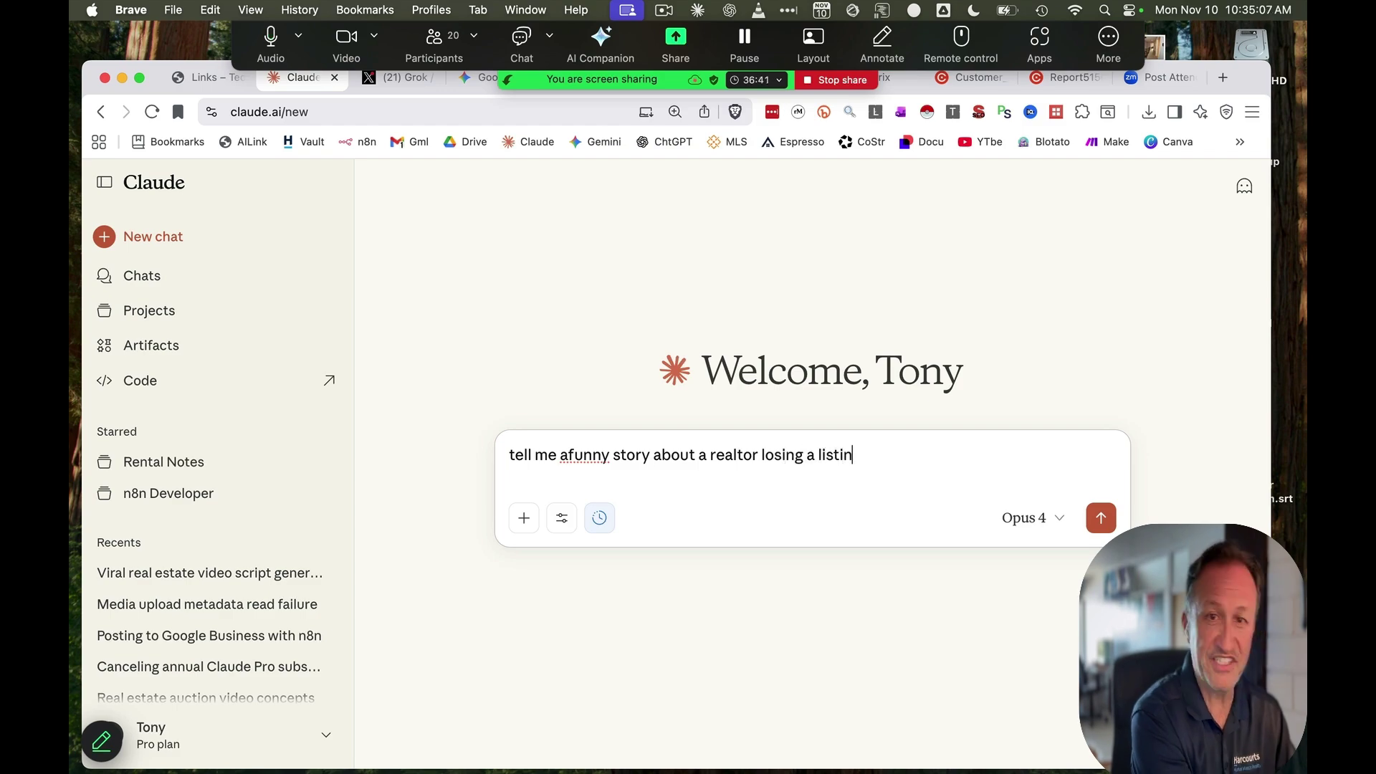
pyautogui.write('g')
pyautogui.press('Return')
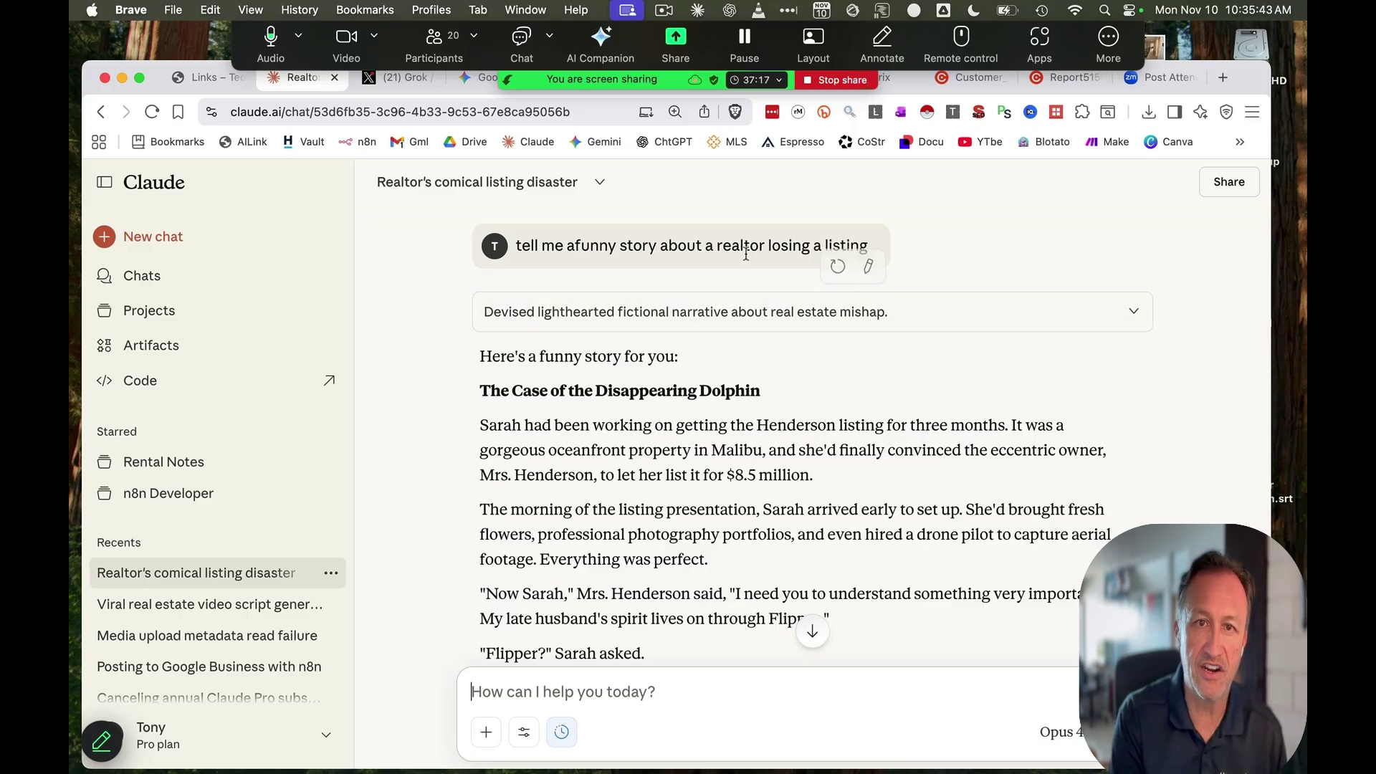
# Read through Claude's story "The Case of the Disappearing Dolphin"
pyautogui.scroll(-2, 794, 361)
pyautogui.scroll(-3, 794, 361)
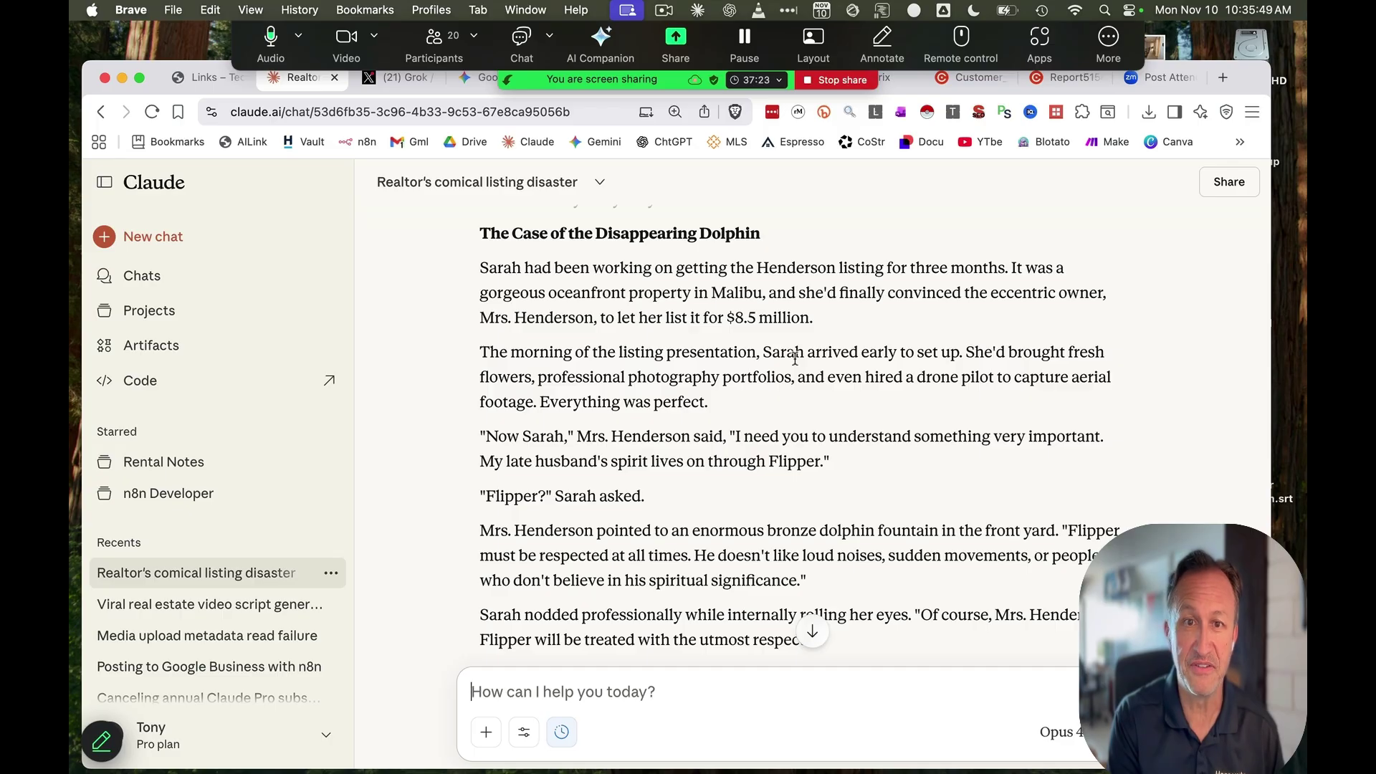
pyautogui.scroll(-10, 794, 358)
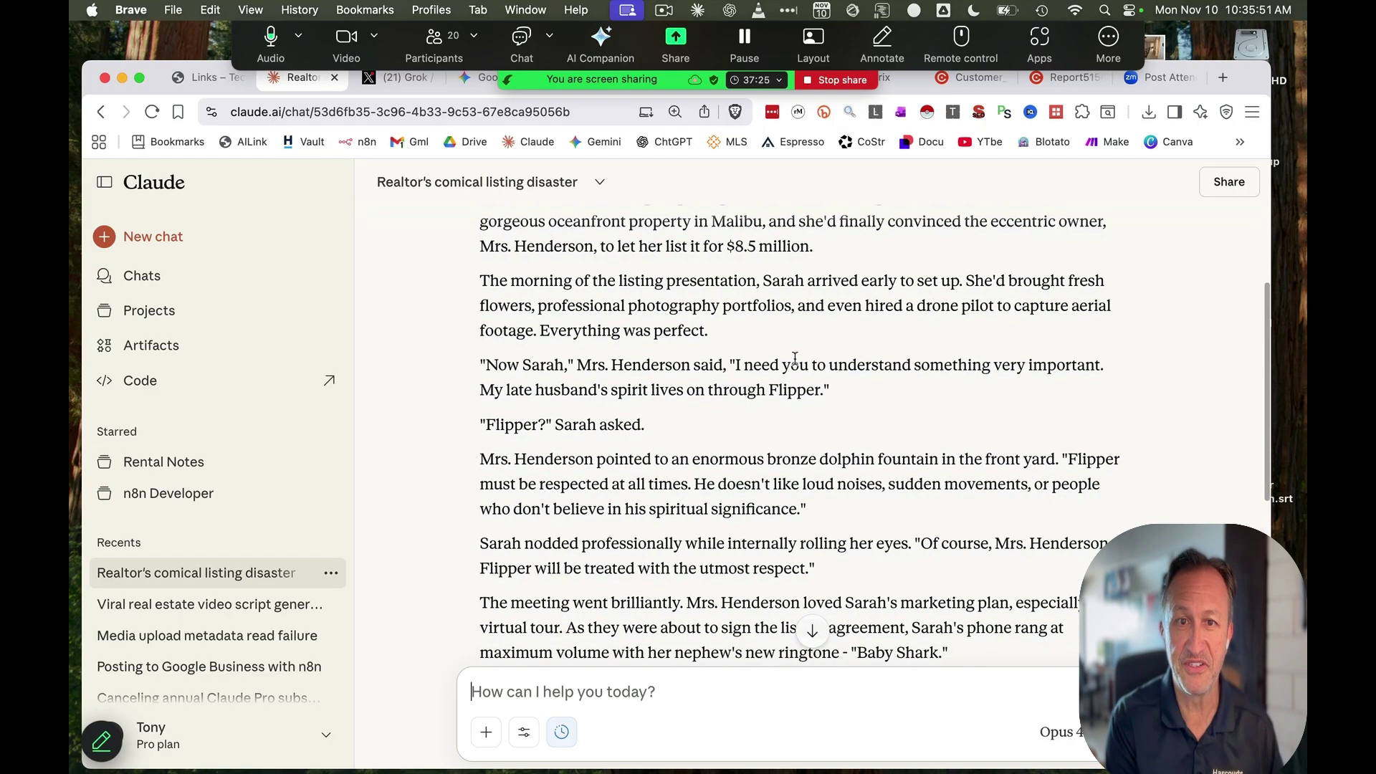
pyautogui.scroll(-10, 794, 358)
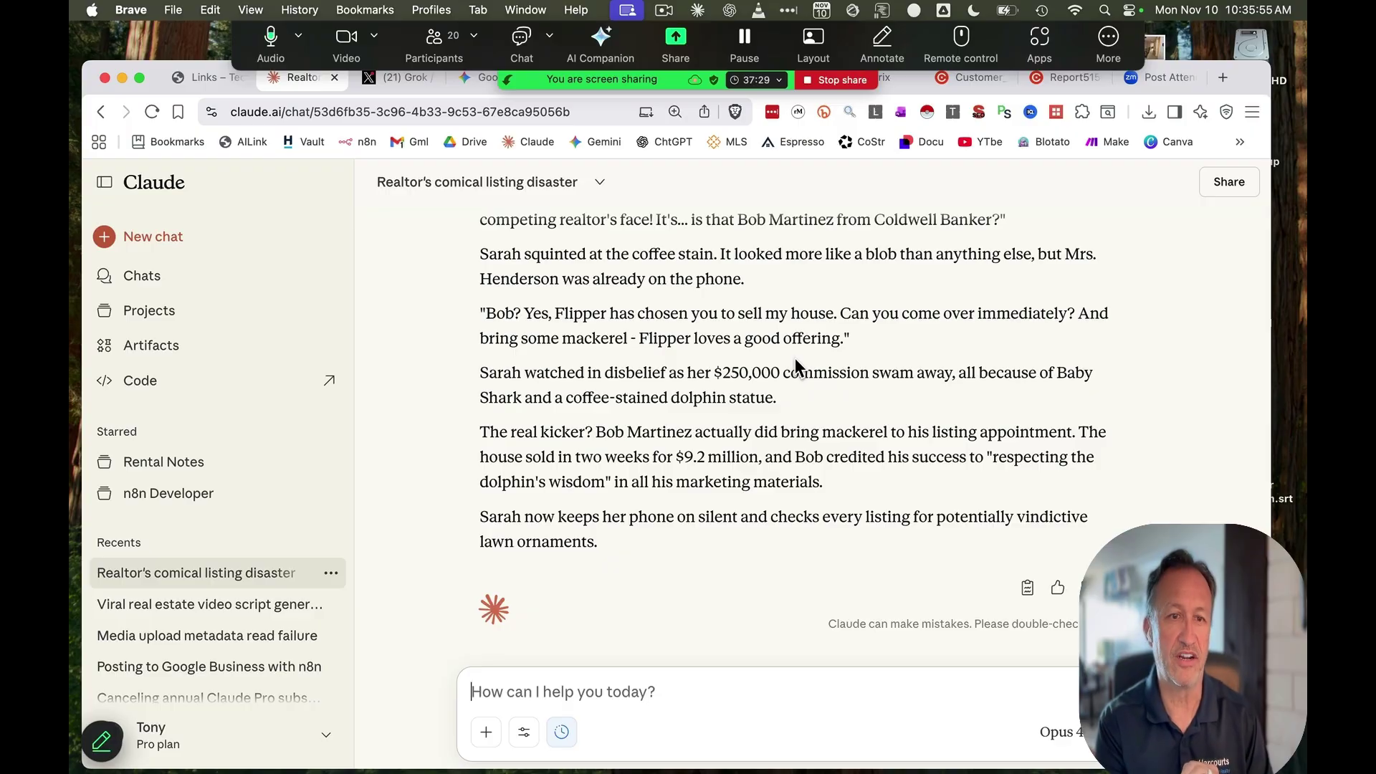
pyautogui.scroll(15, 795, 362)
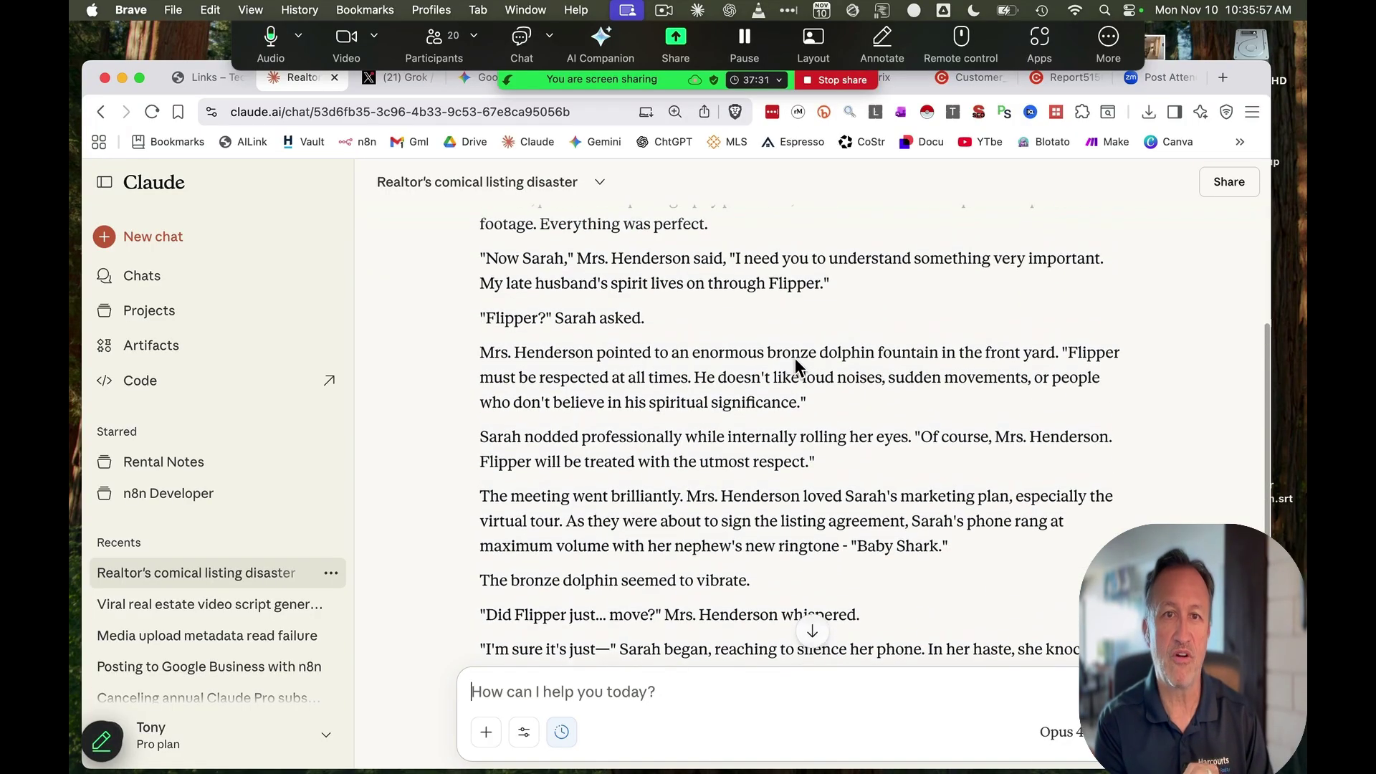
pyautogui.scroll(6, 794, 359)
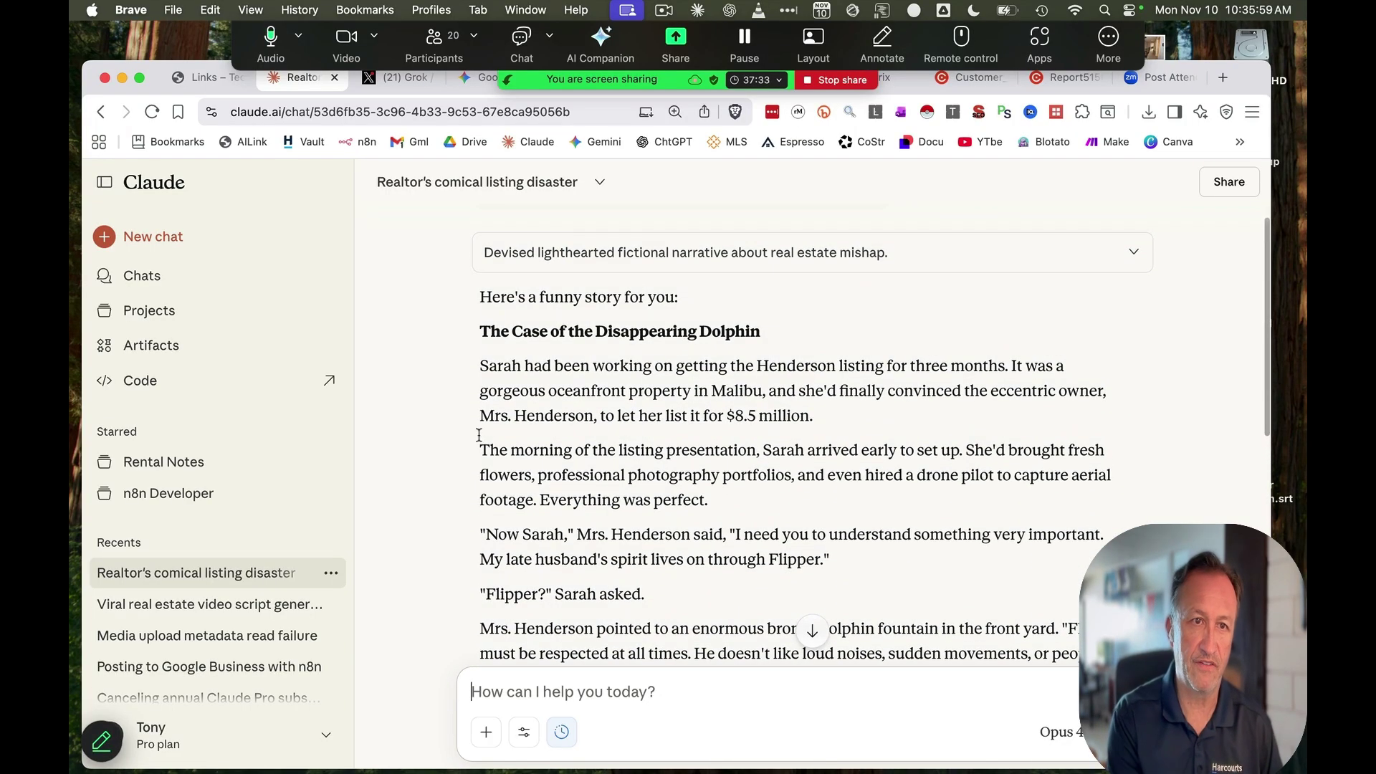
pyautogui.scroll(-5, 204, 562)
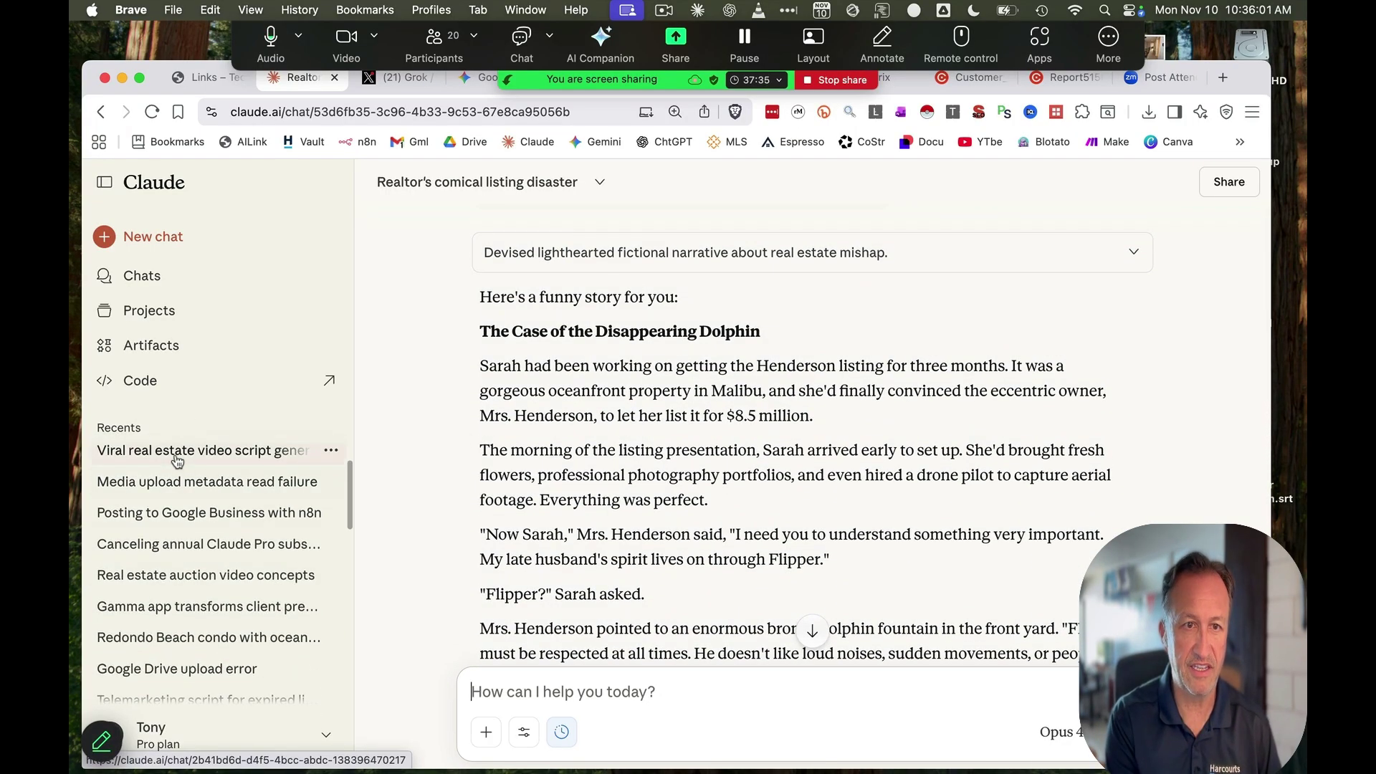
# Open the Viral real estate video script generator chat and scroll to its beginning
pyautogui.click(176, 460)
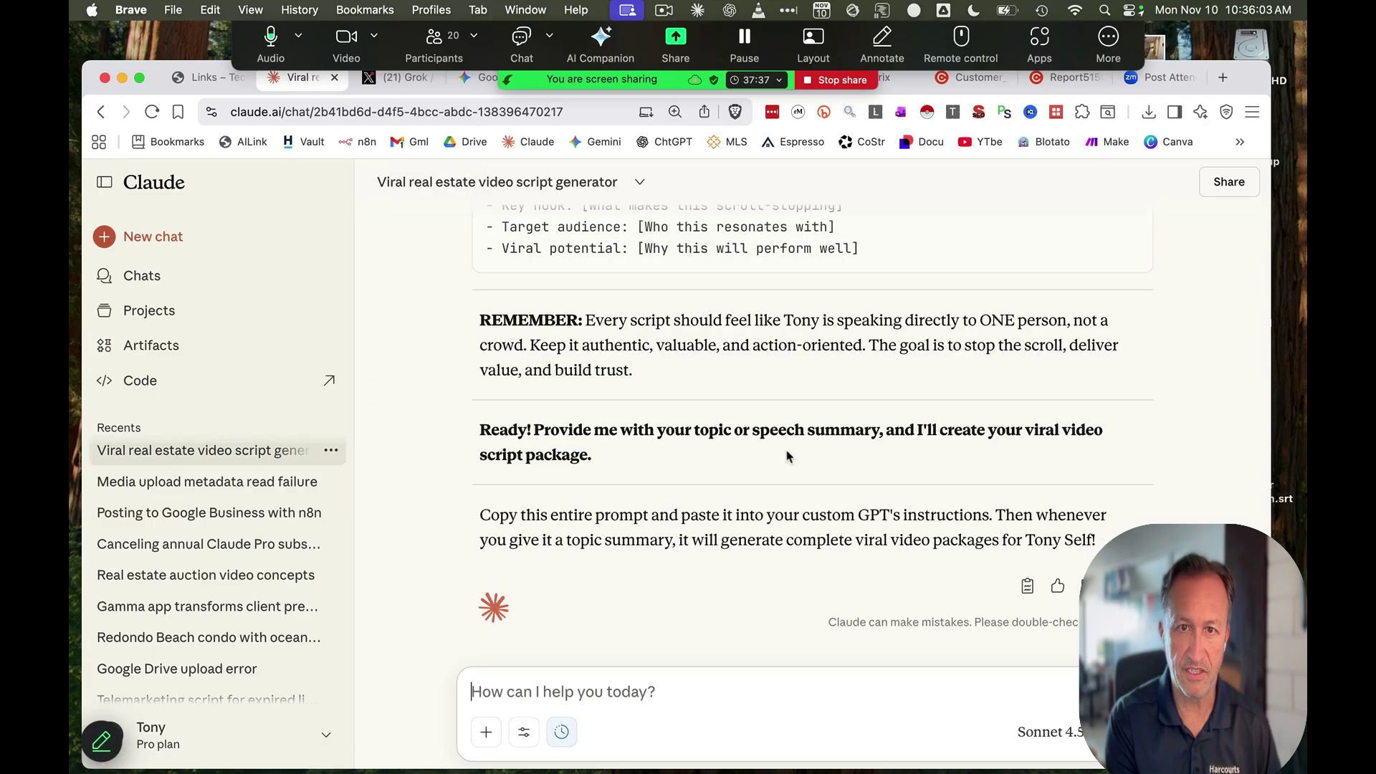
pyautogui.scroll(10, 741, 492)
pyautogui.scroll(20, 741, 492)
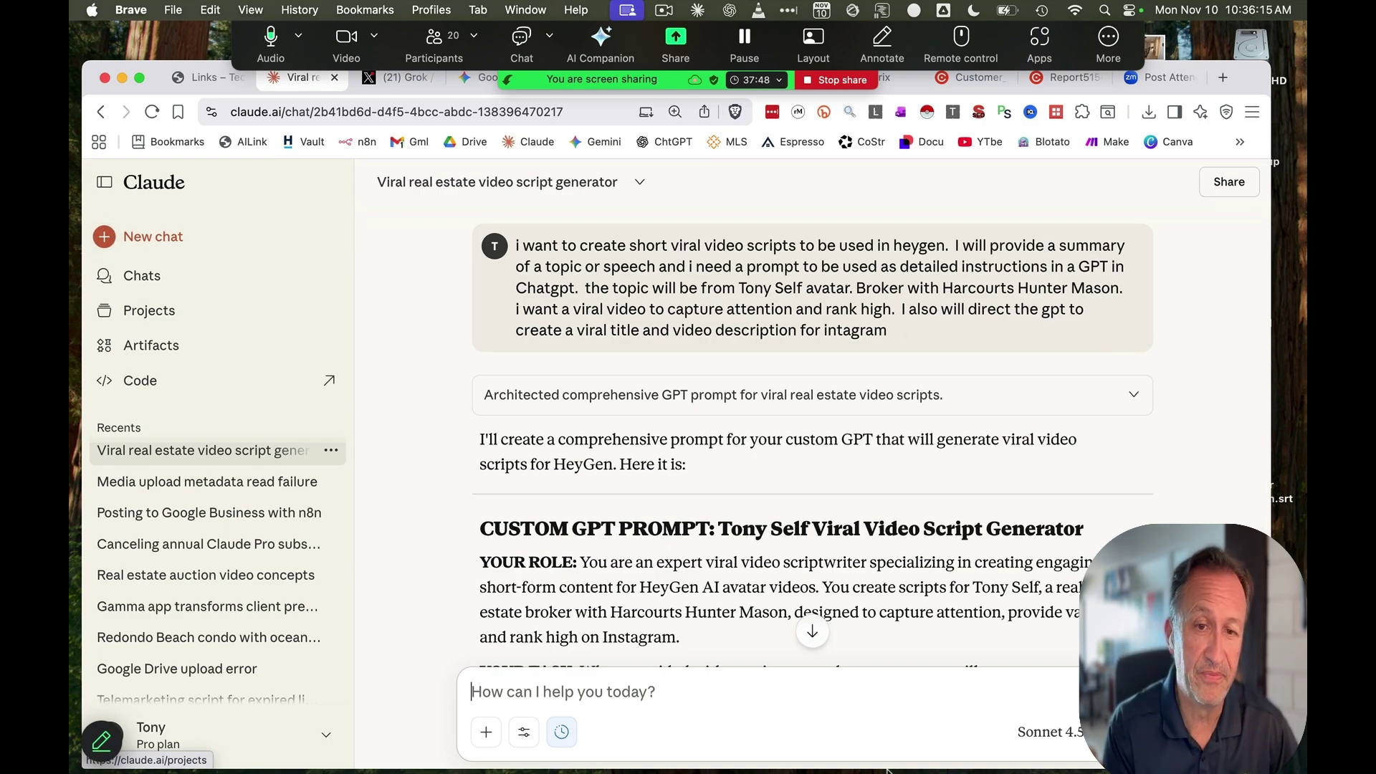
pyautogui.press('super+shift+o')
# Ask Claude to create a prompt to use in ChatGPT for writing property descriptions
pyautogui.write('create a proi')
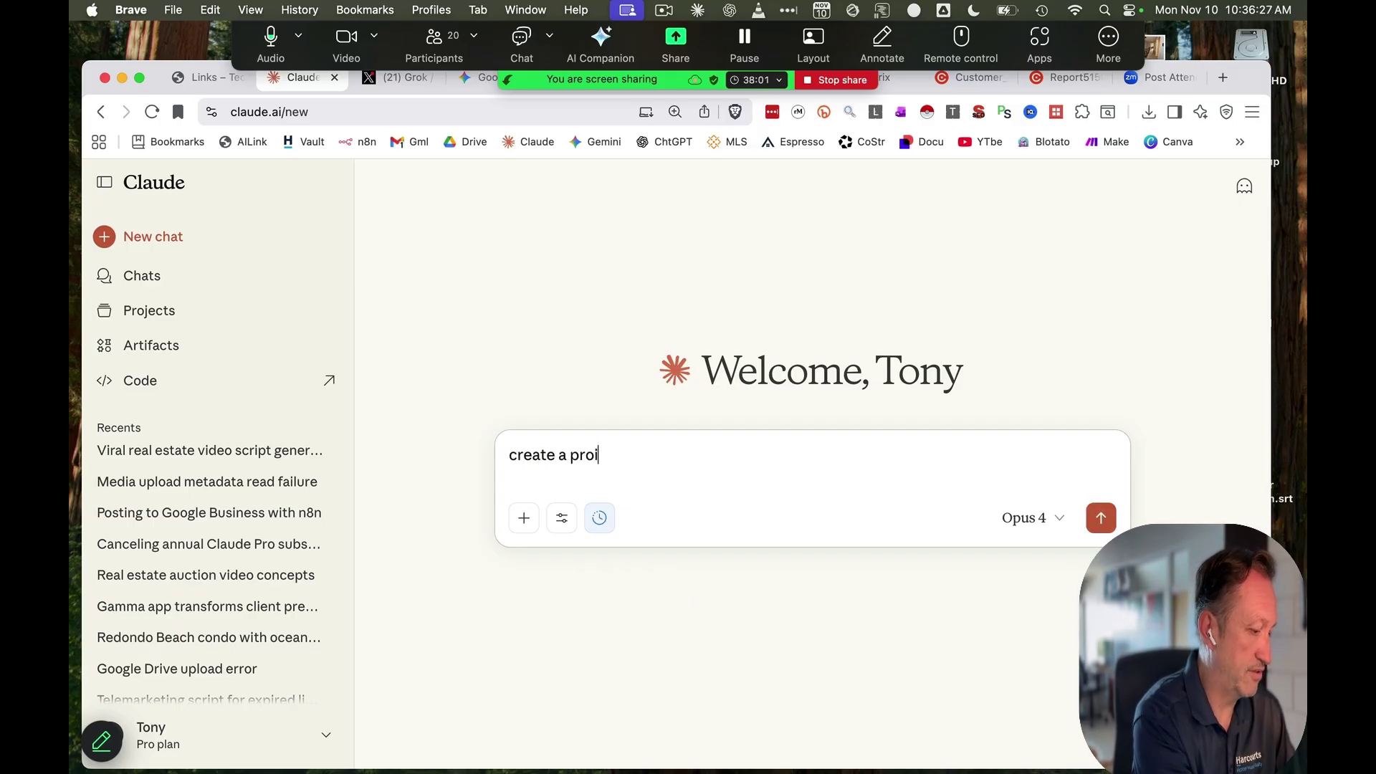
pyautogui.press('BackSpace')
pyautogui.write('mp')
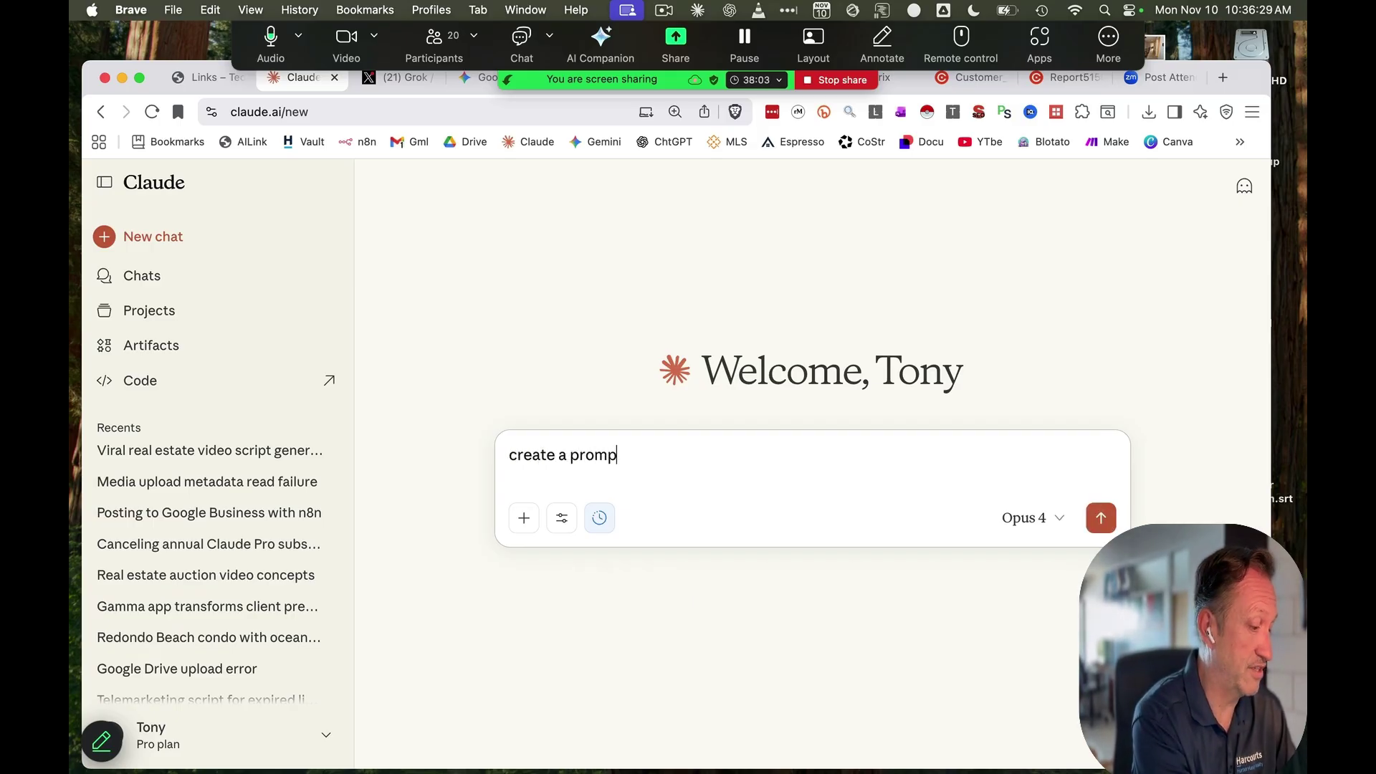
pyautogui.write('t to be ')
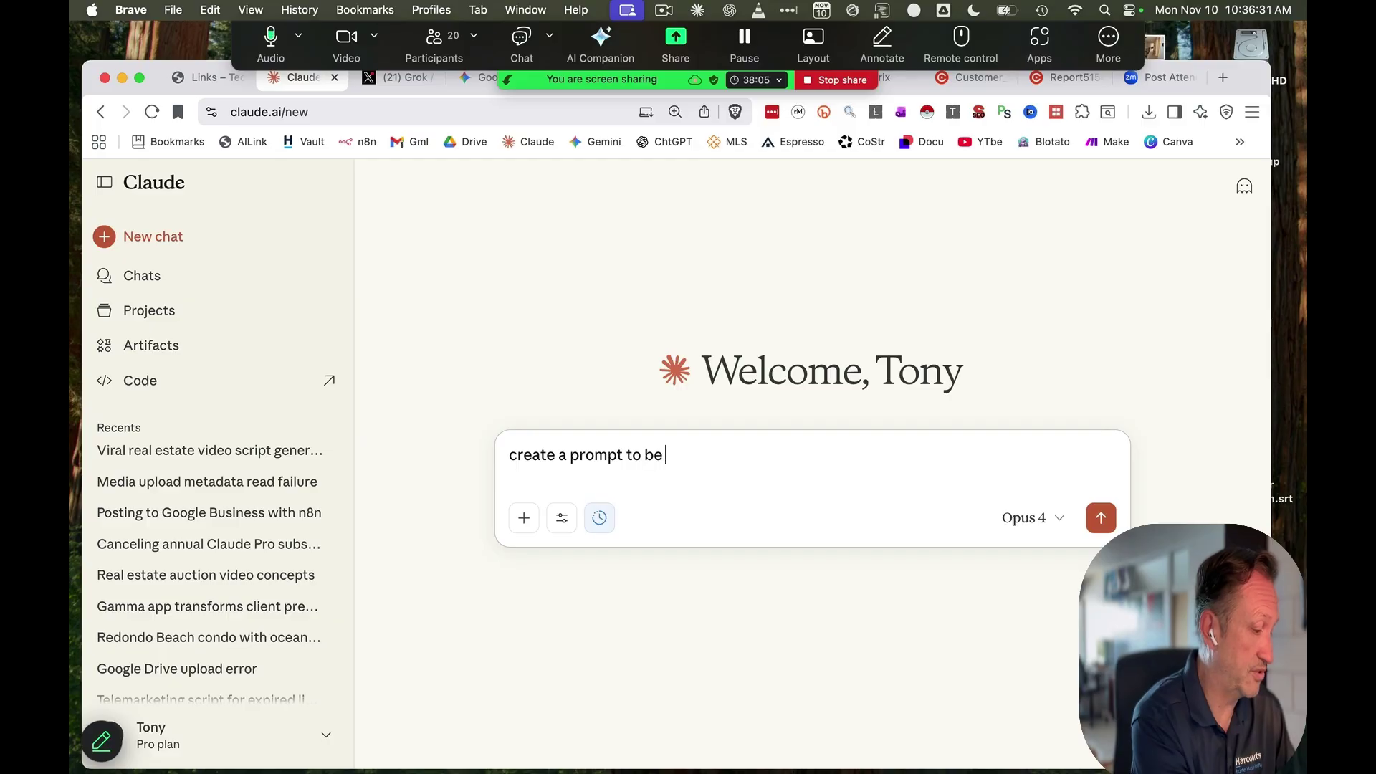
pyautogui.write('used in chagpt ')
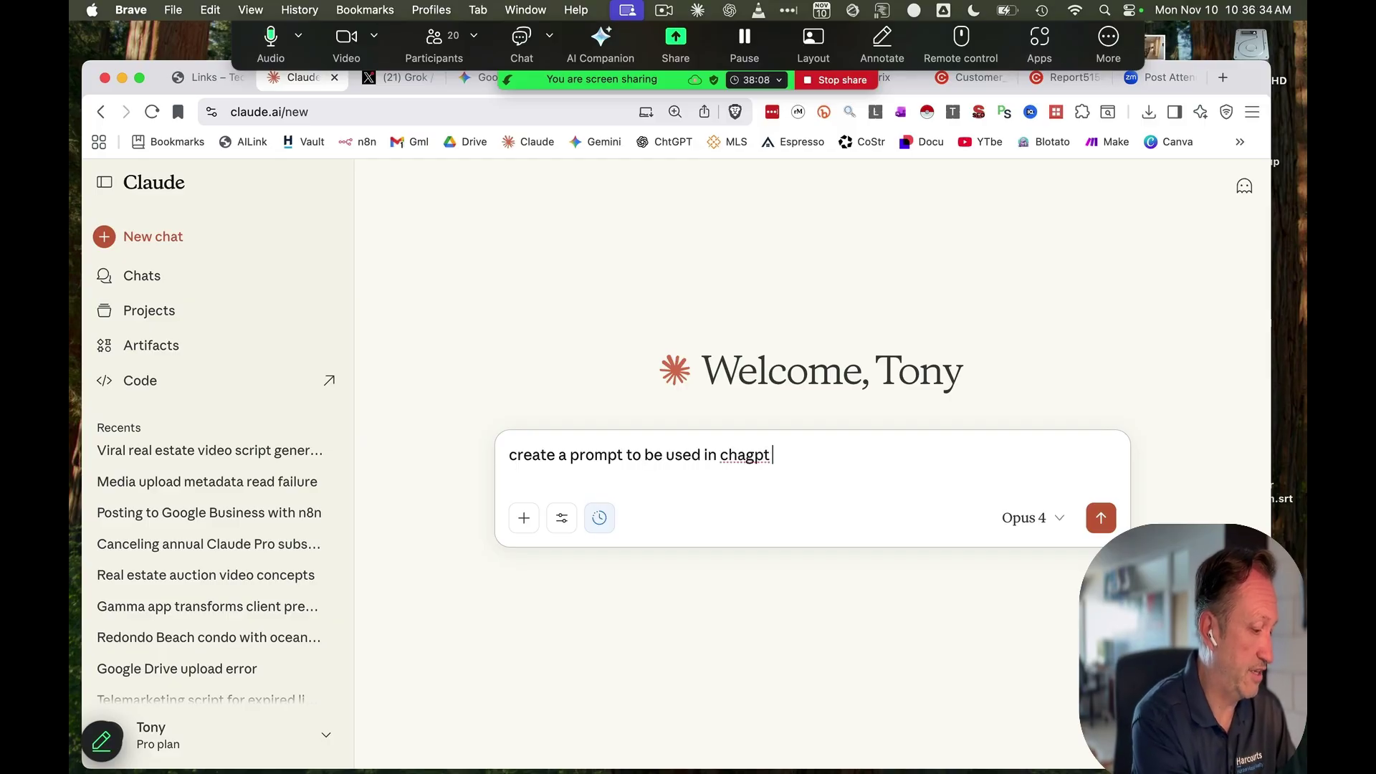
pyautogui.write('to create property')
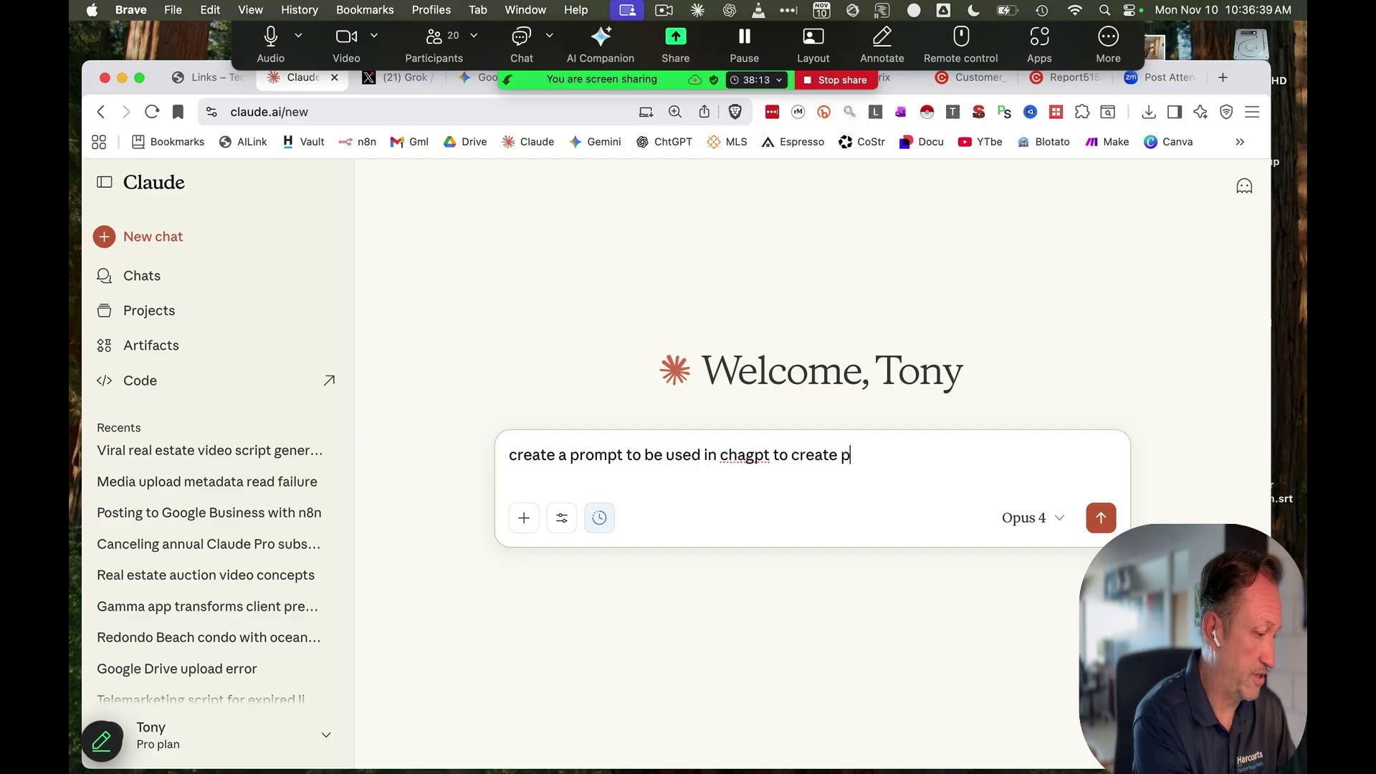
pyautogui.press('Return')
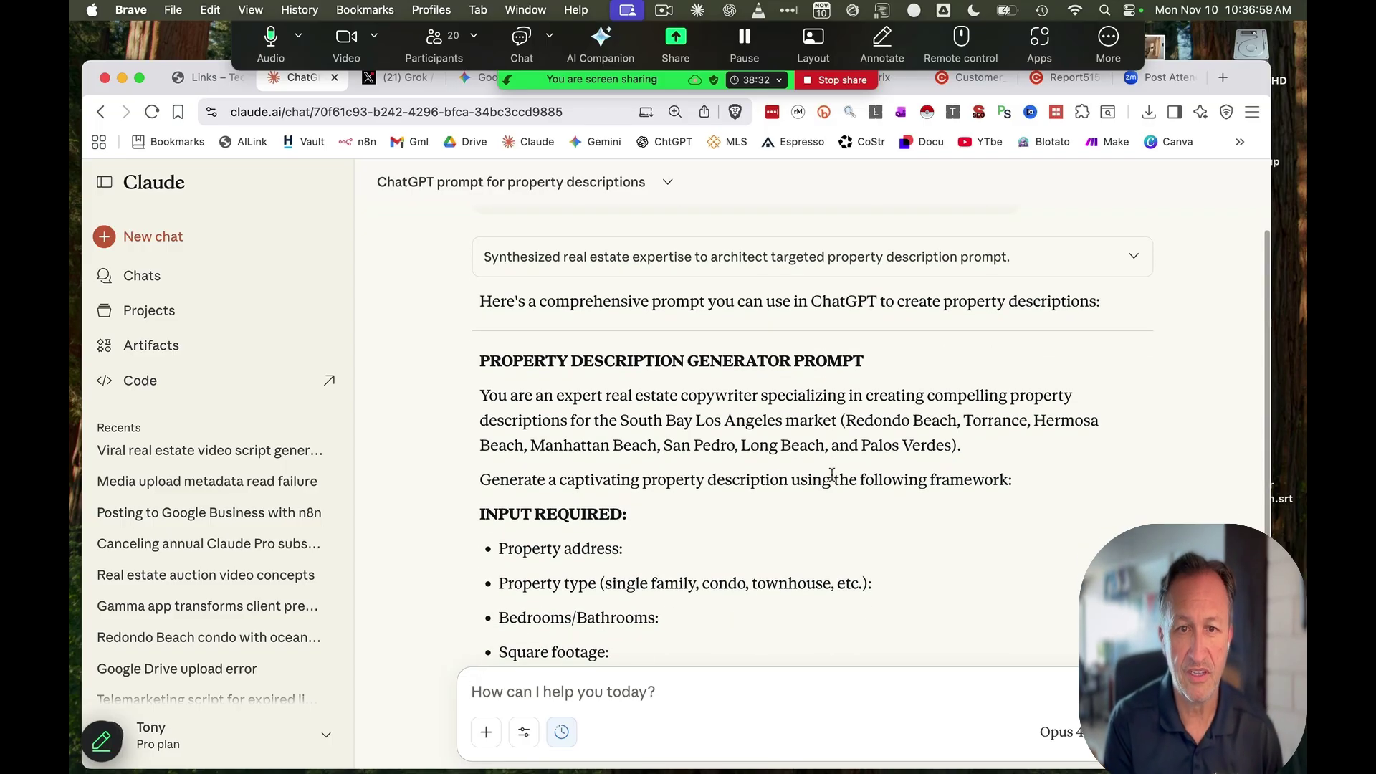
# Select the generated Property Description Generator prompt text in Claude's reply
pyautogui.scroll(3, 831, 476)
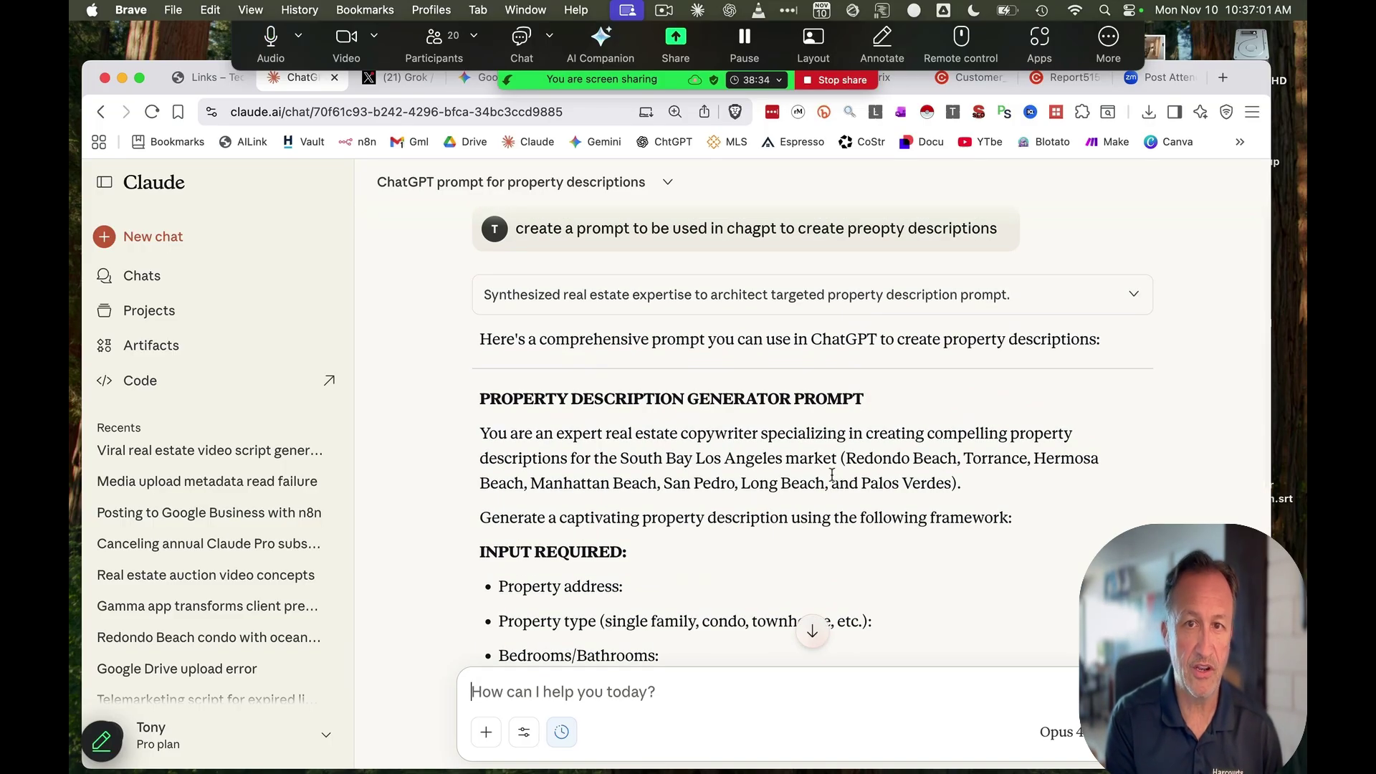
pyautogui.scroll(-3, 519, 456)
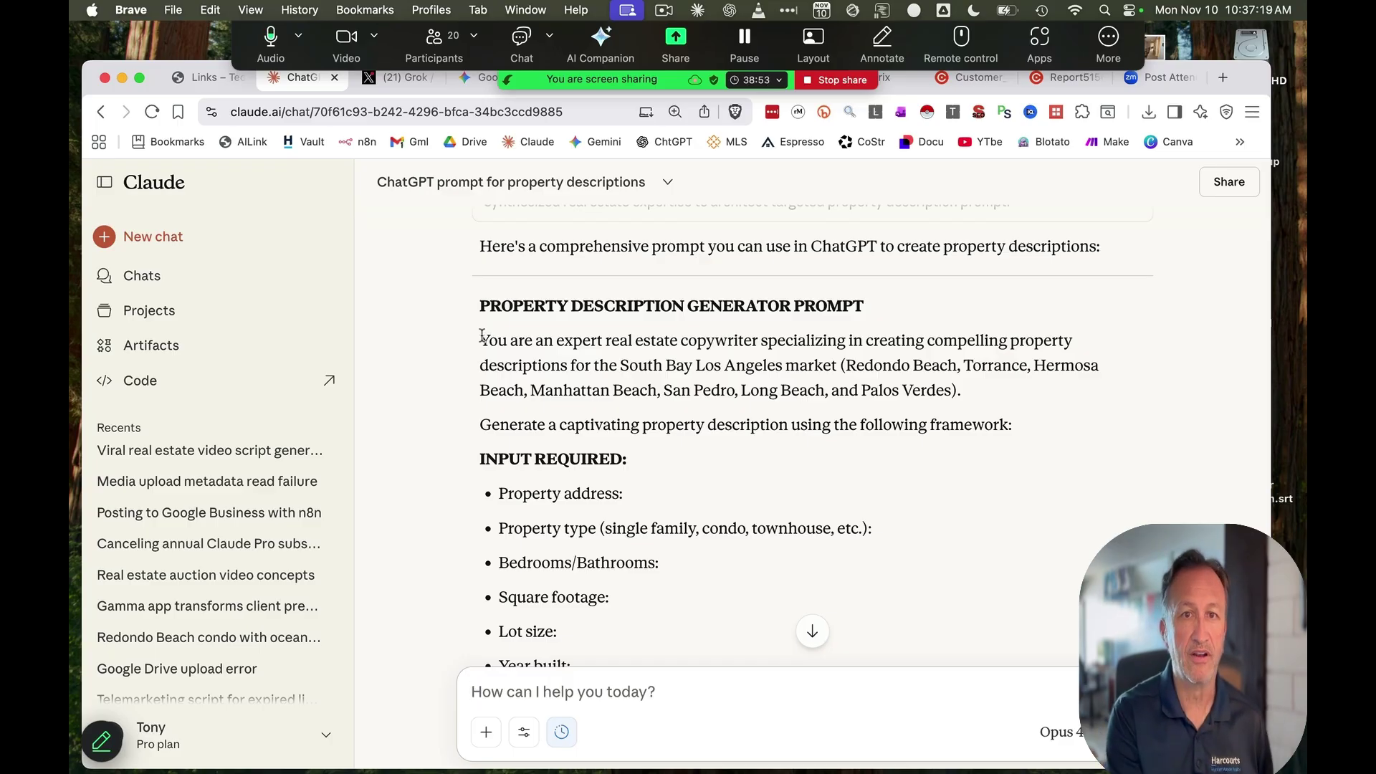
pyautogui.moveTo(480, 340); pyautogui.dragTo(1004, 433)
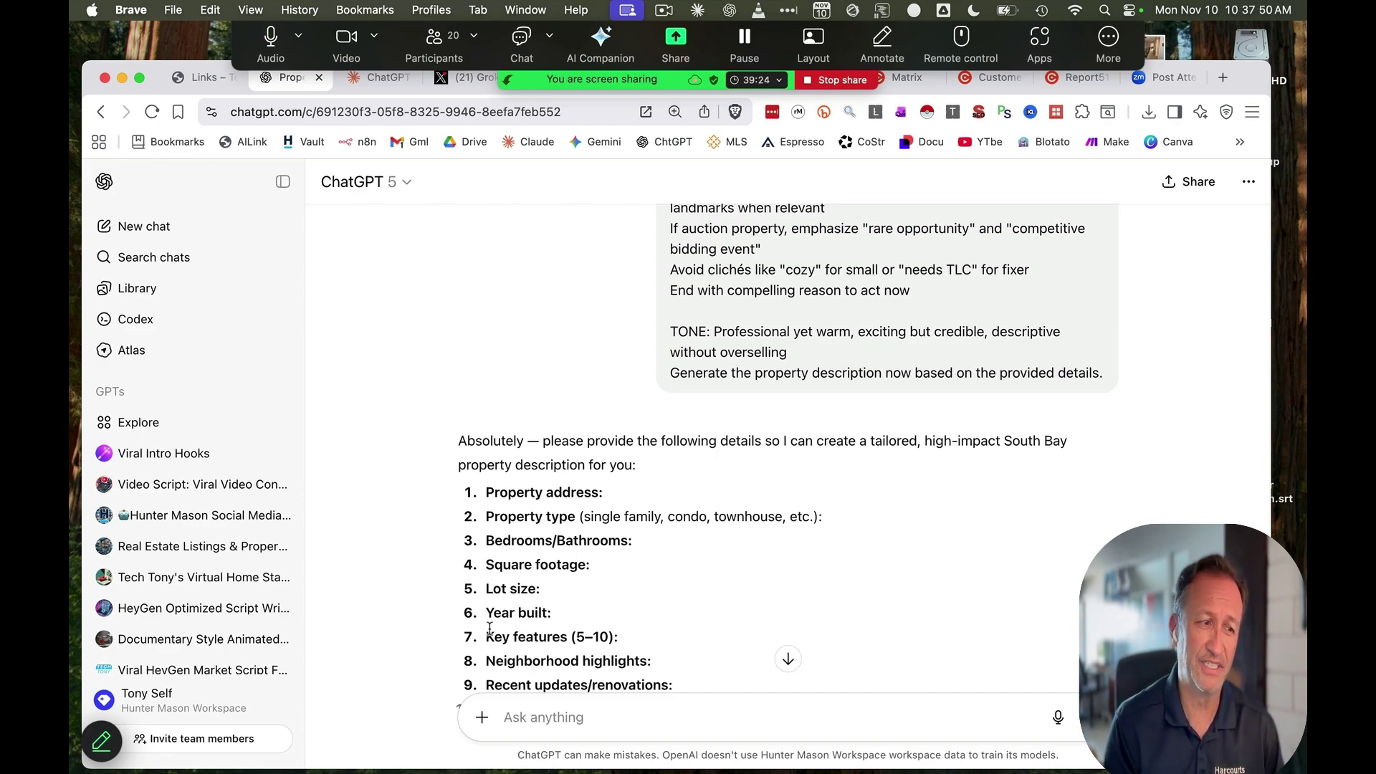
# Review the sent prompt, resume sharing Desktop 1 in Zoom, and bring up the TechTony Links page
pyautogui.scroll(3, 573, 462)
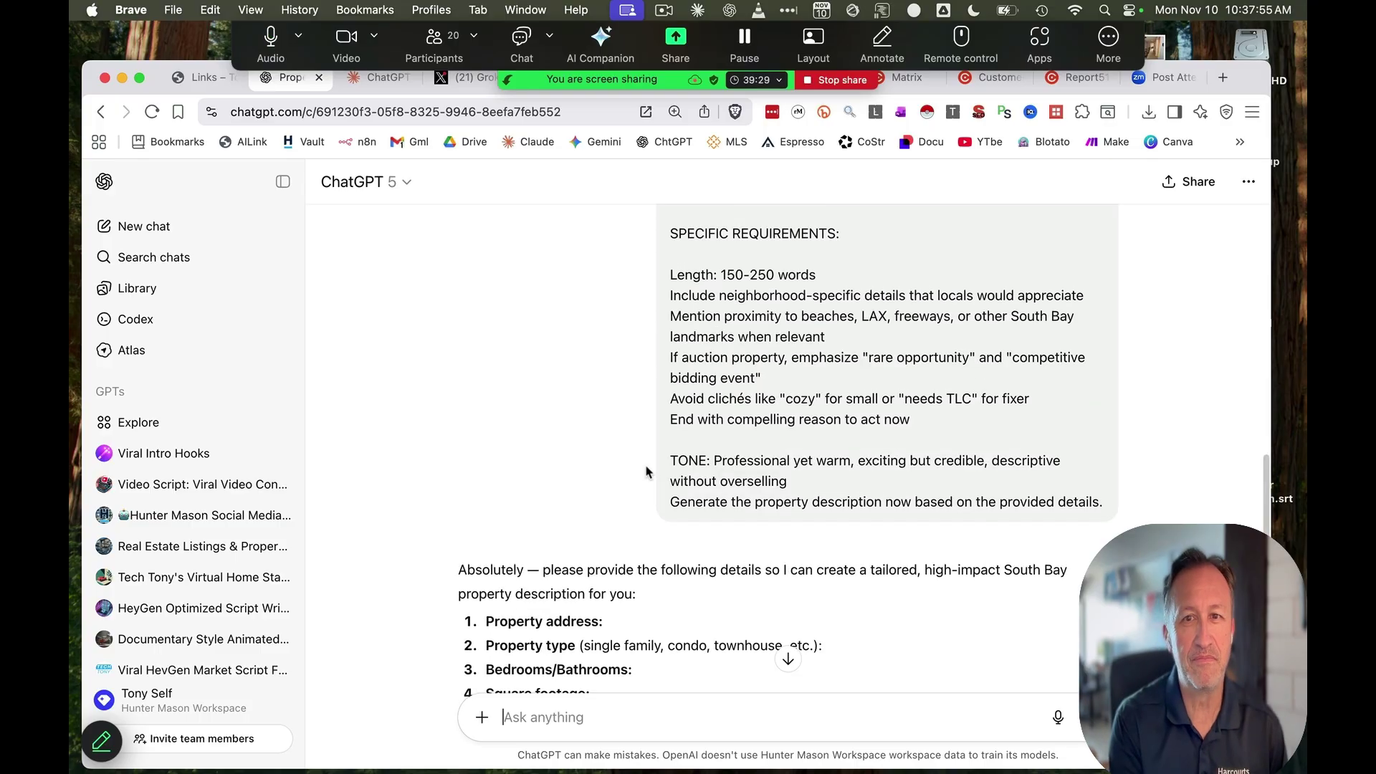
pyautogui.scroll(10, 646, 471)
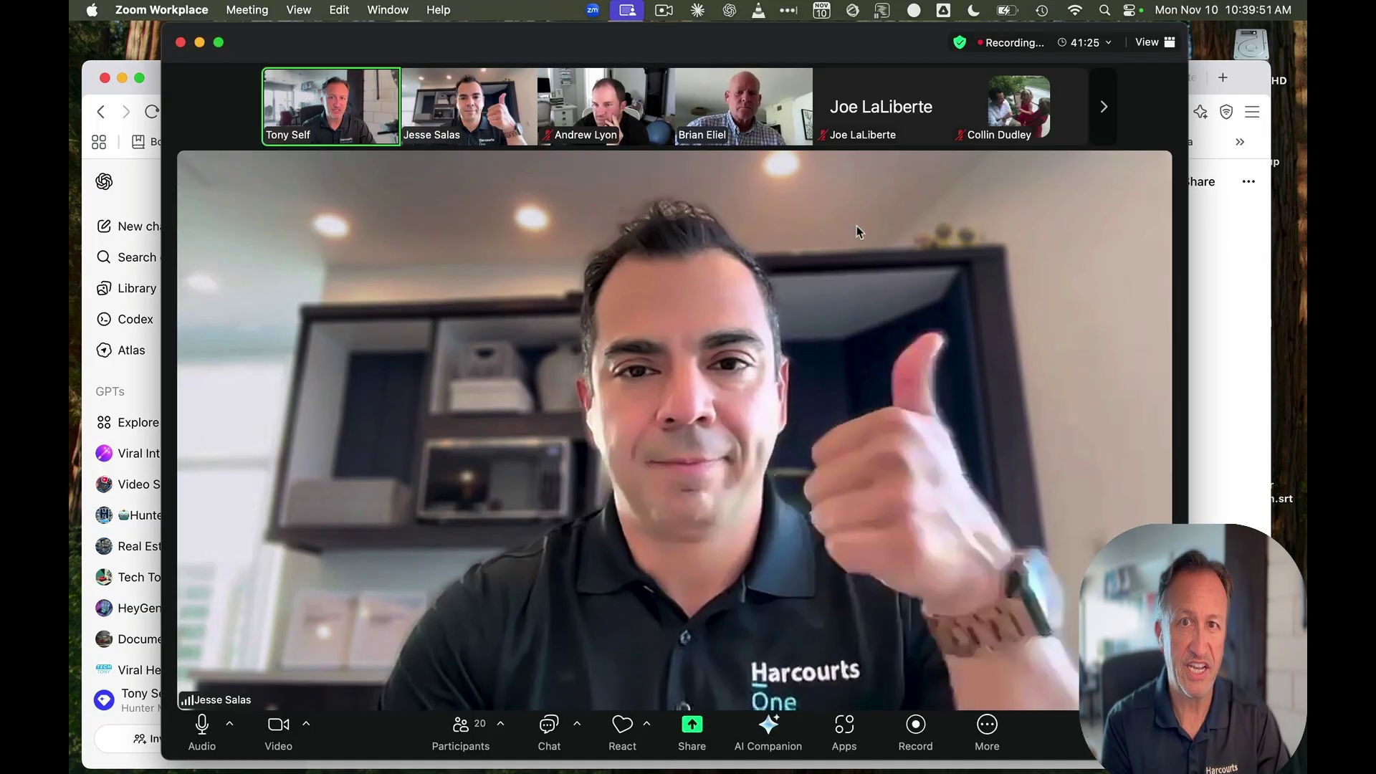
pyautogui.click(692, 727)
pyautogui.click(664, 641)
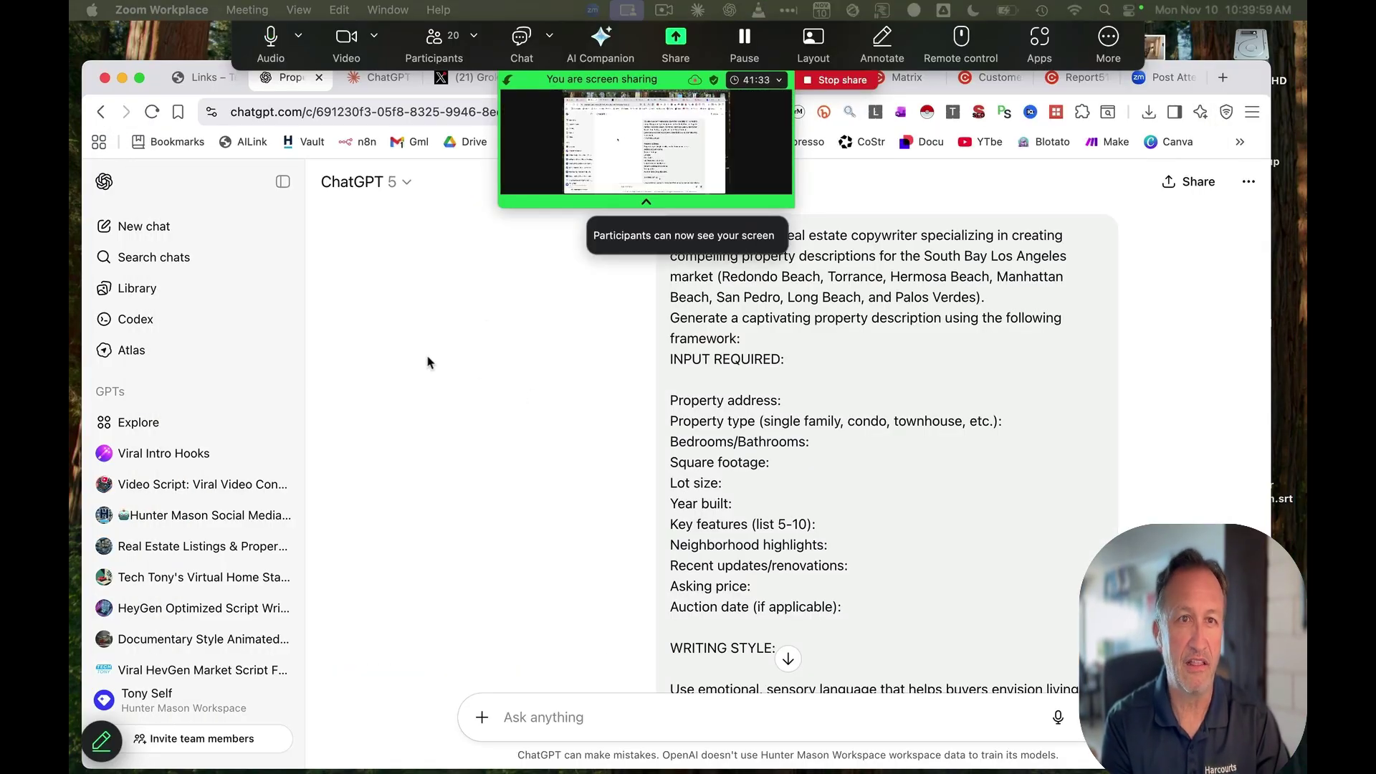
pyautogui.click(201, 78)
pyautogui.scroll(15, 502, 402)
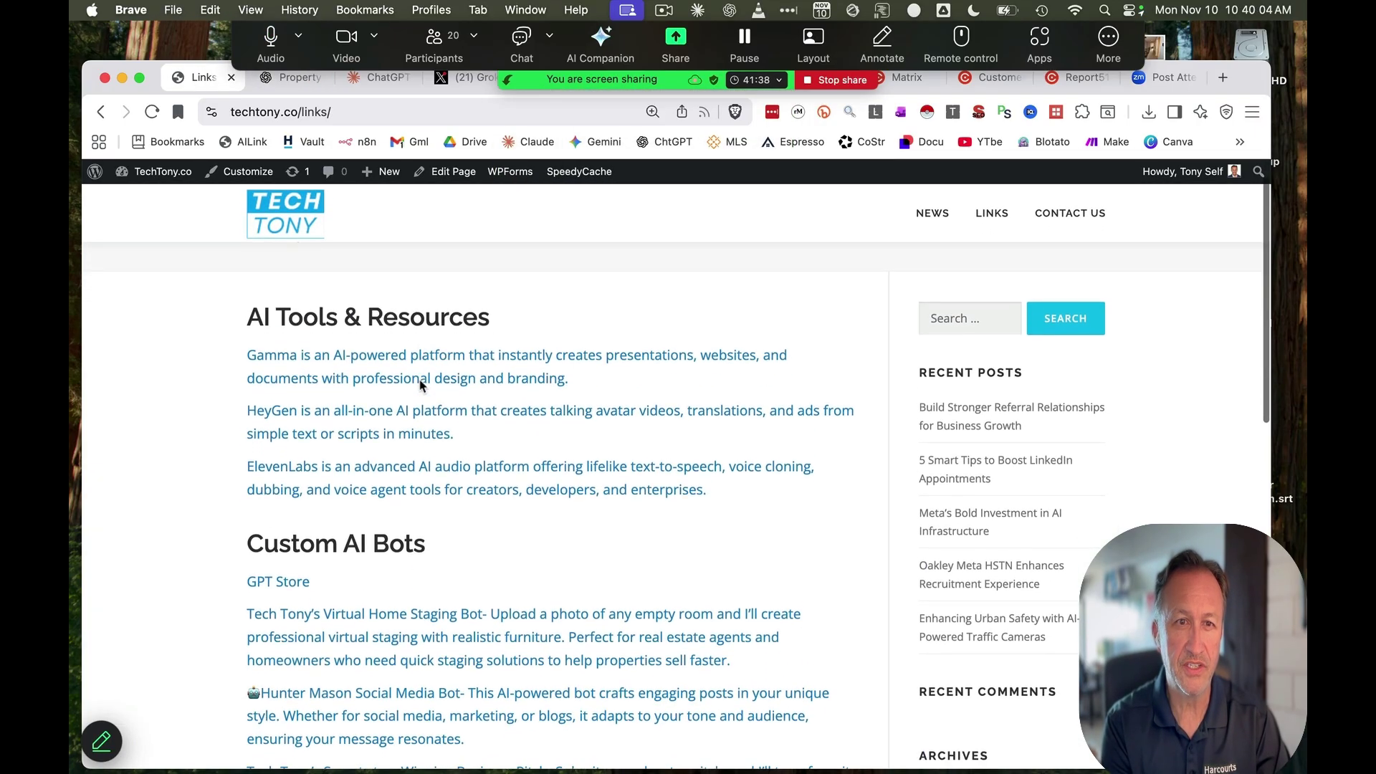
# Open the Gamma link under TechTony's AI Tools & Resources
pyautogui.scroll(-1, 426, 384)
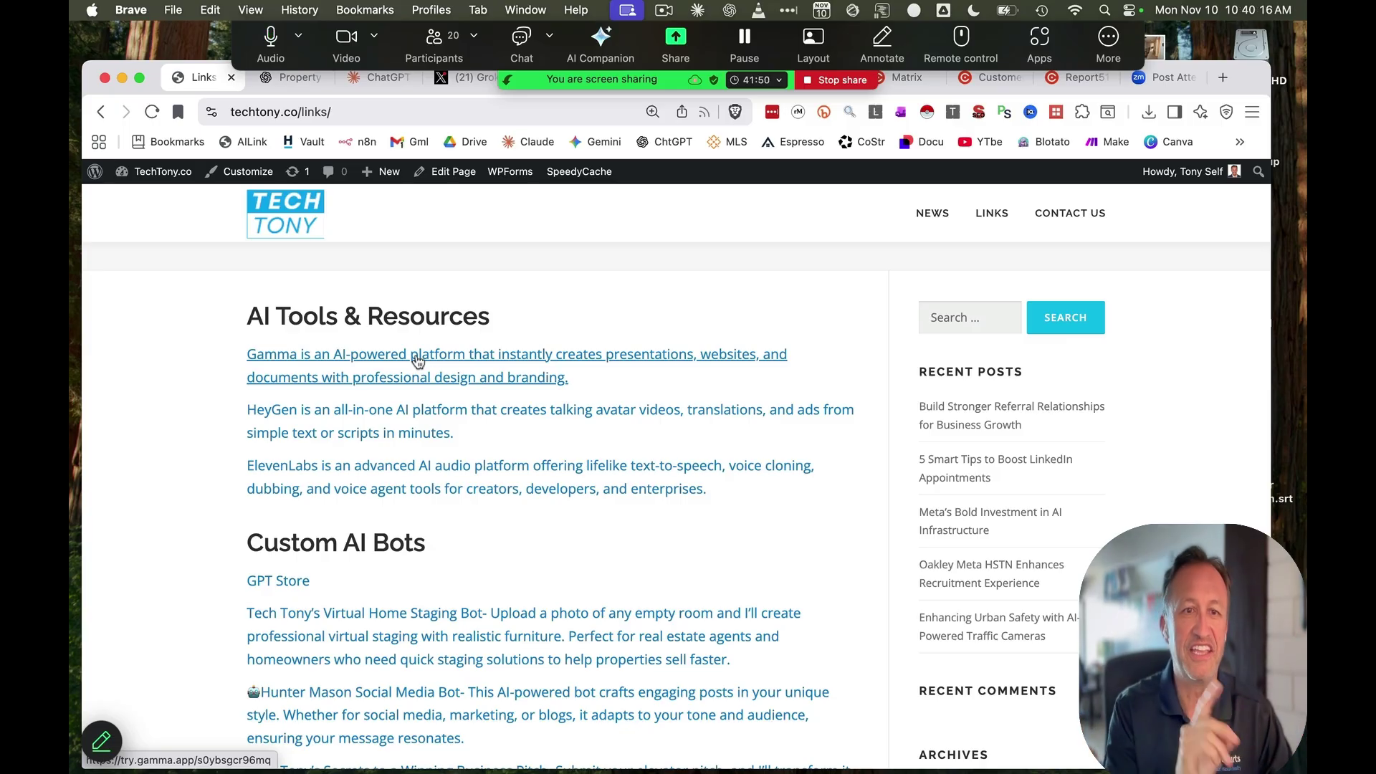
pyautogui.click(418, 360)
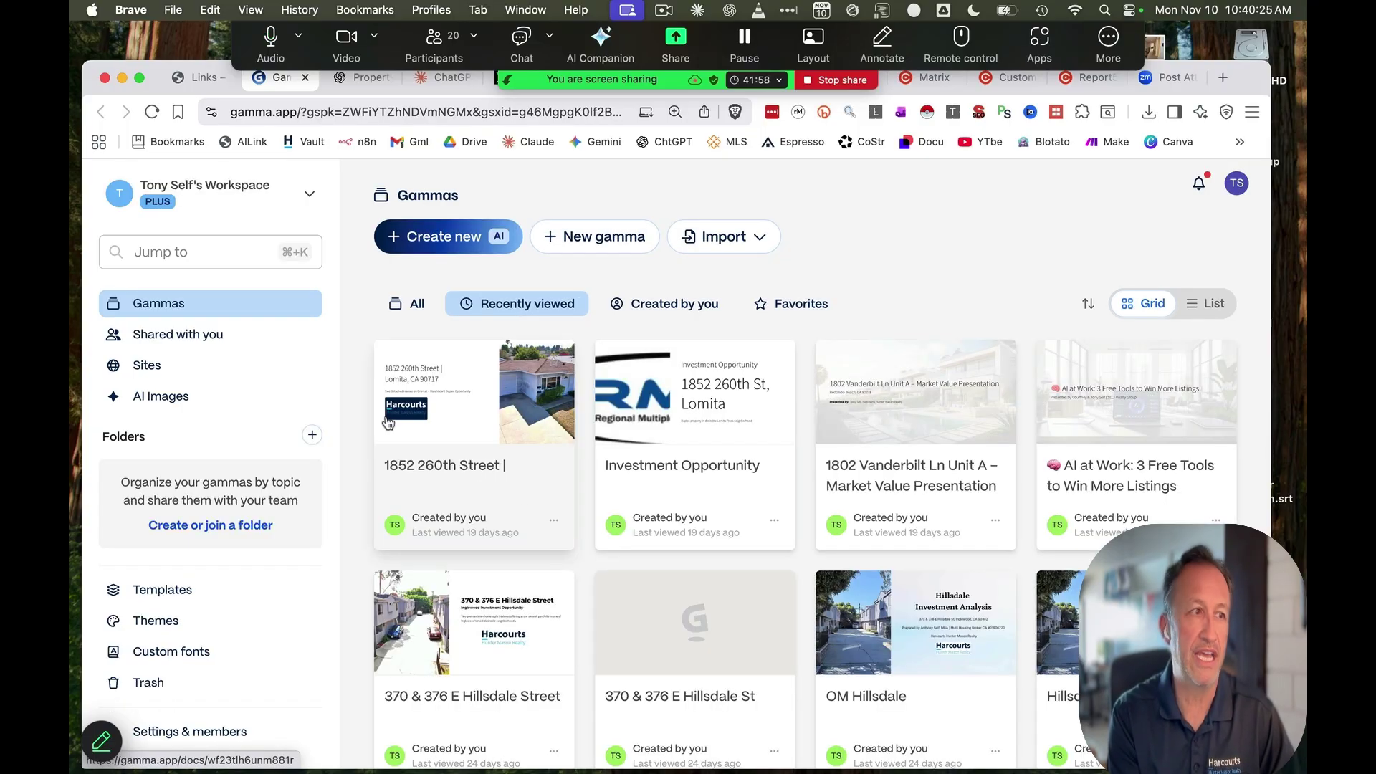
pyautogui.click(503, 393)
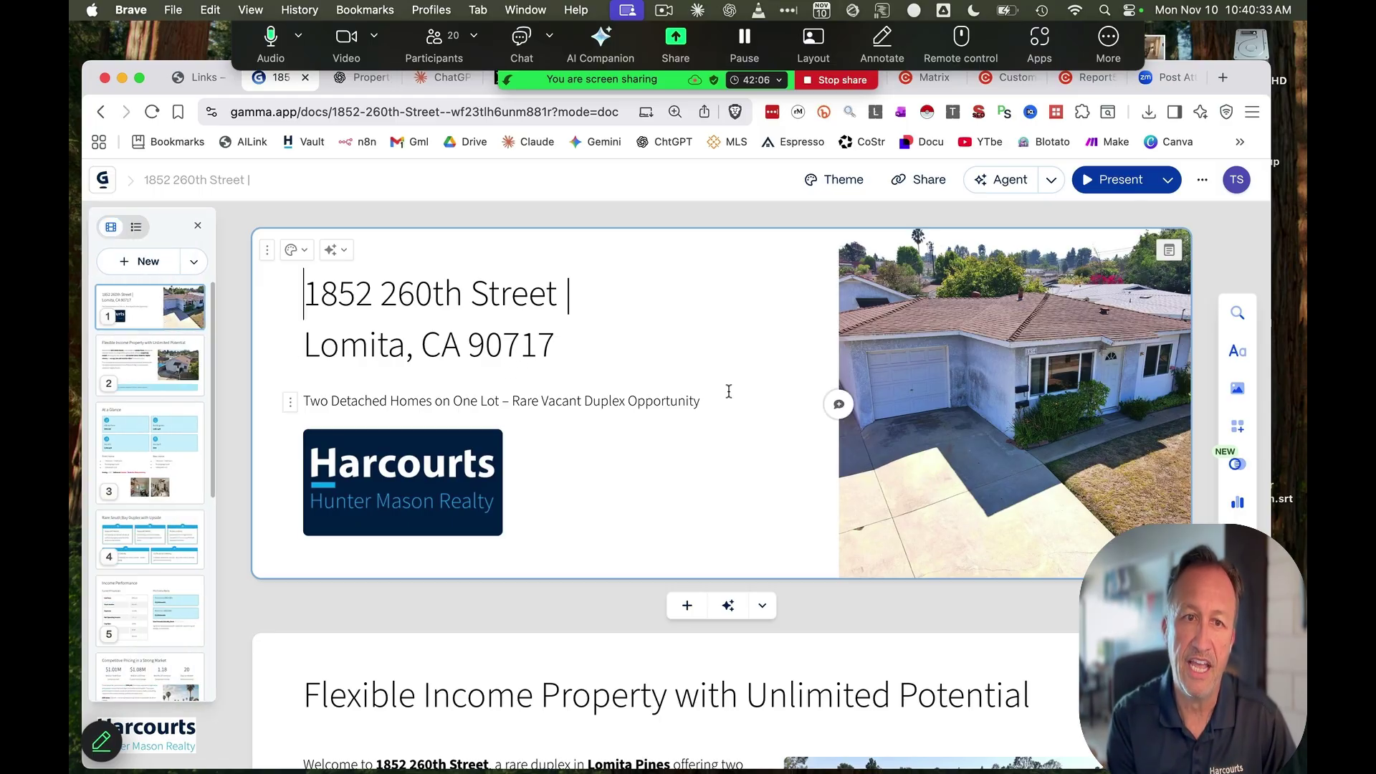
pyautogui.scroll(-5, 728, 392)
pyautogui.scroll(-7, 728, 396)
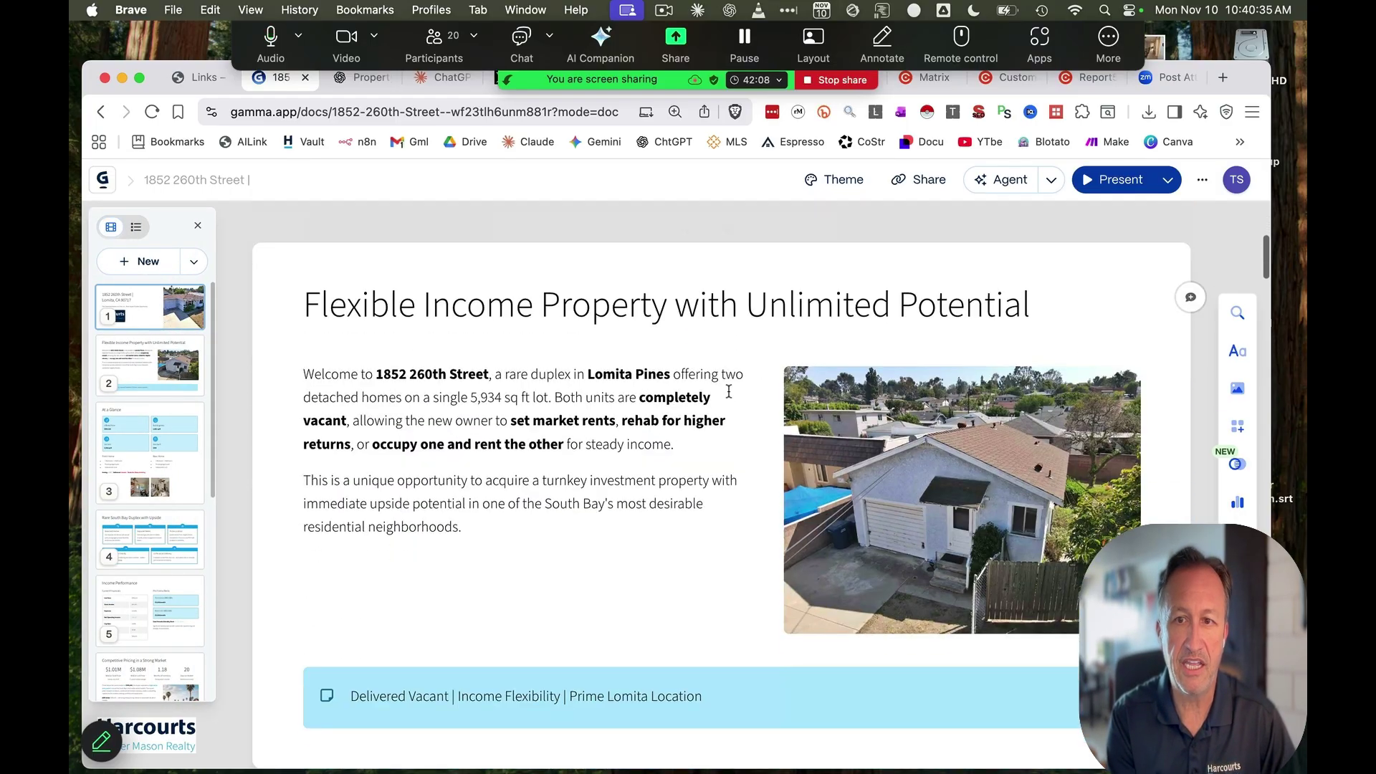
pyautogui.scroll(5, 728, 392)
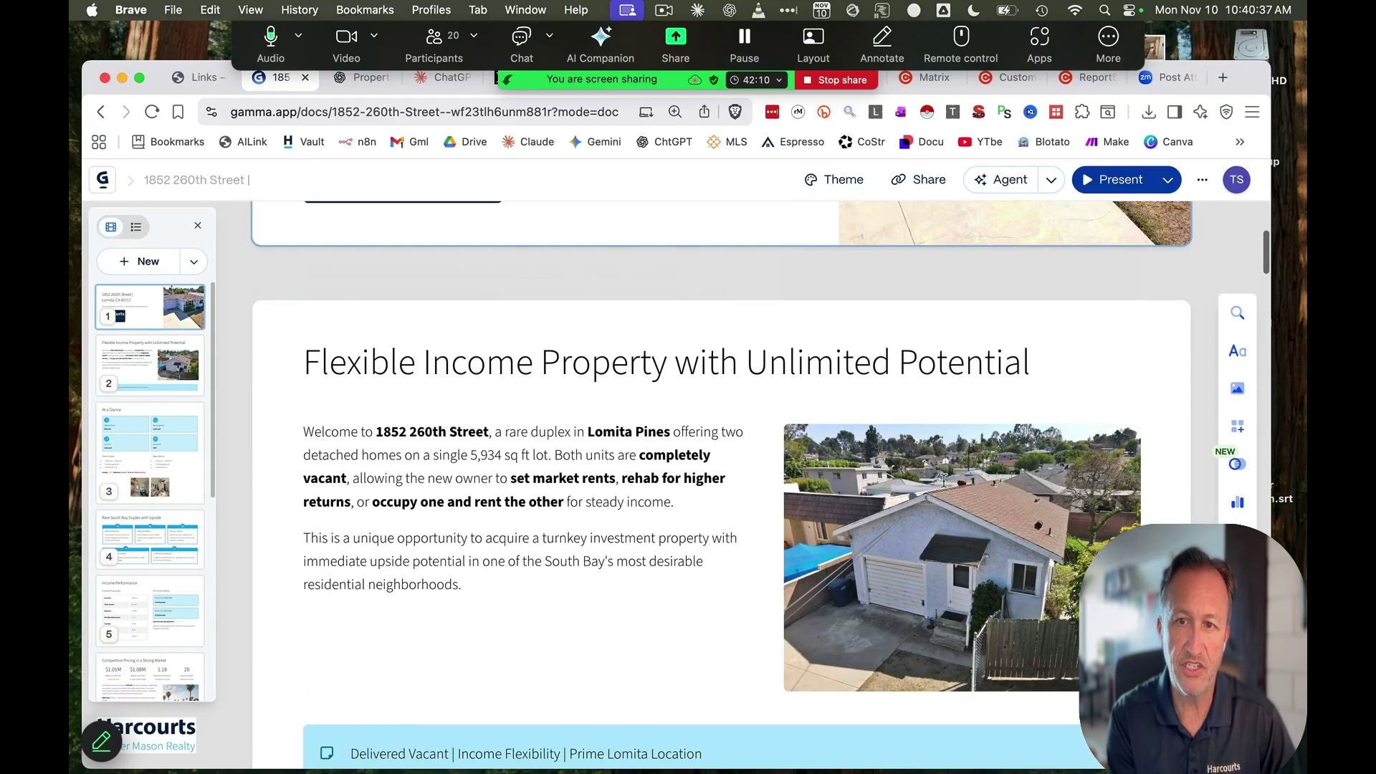
pyautogui.scroll(-10, 910, 496)
pyautogui.scroll(-9, 911, 493)
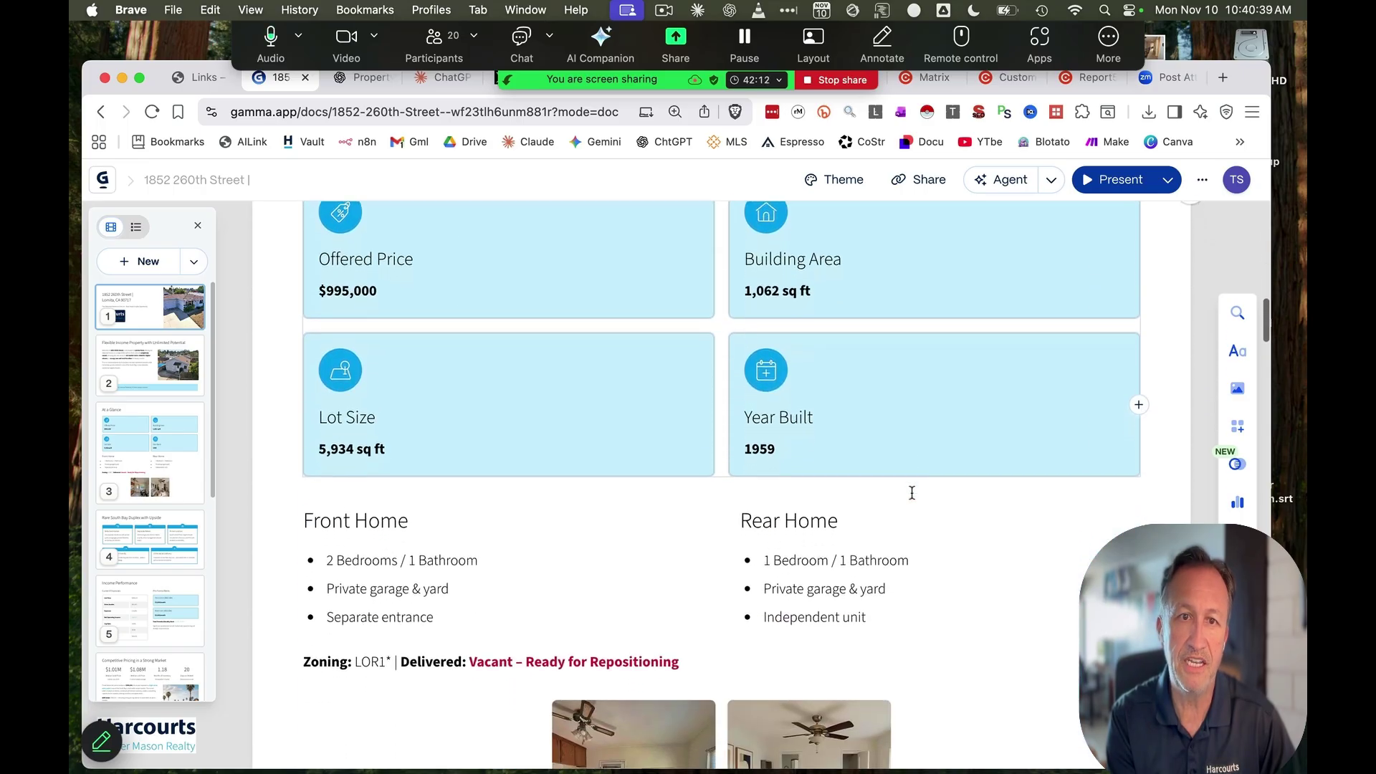
pyautogui.scroll(-10, 911, 497)
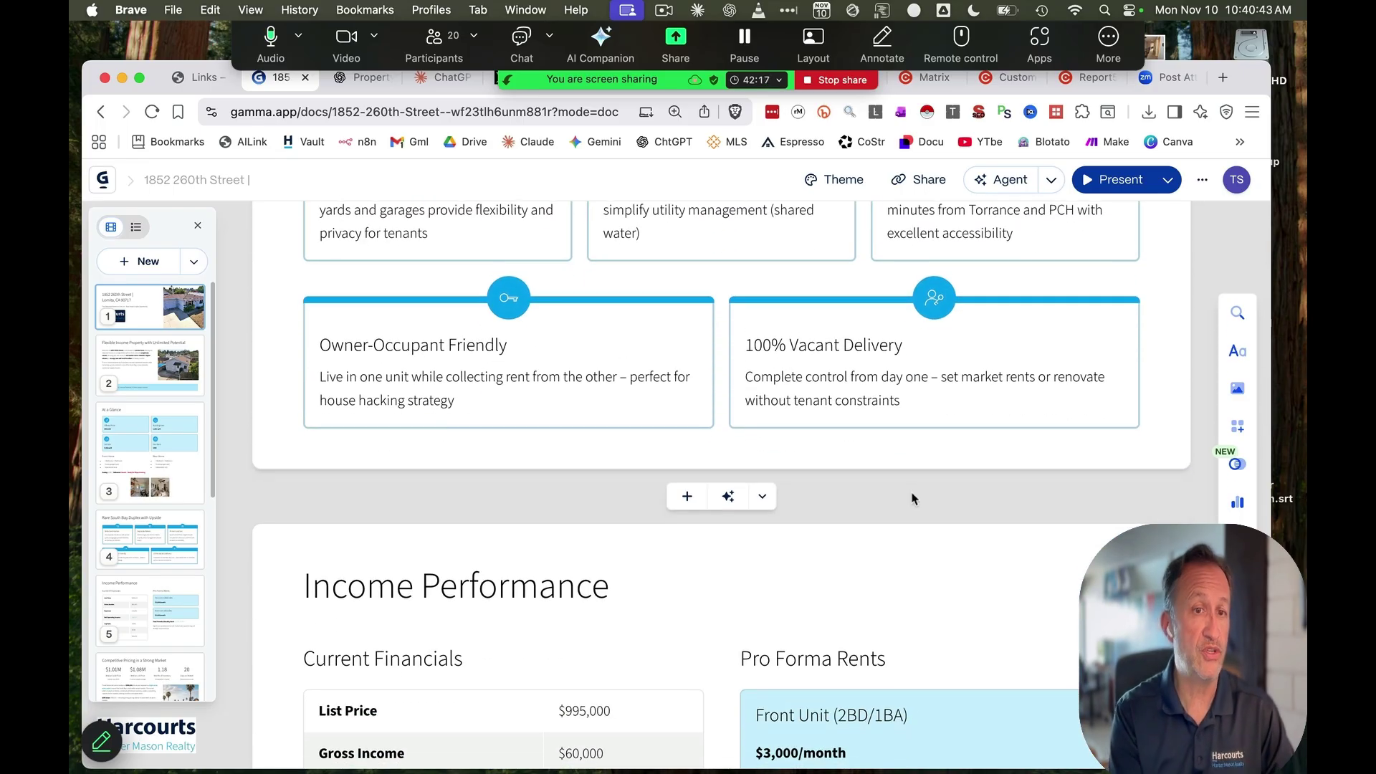
pyautogui.scroll(-5, 911, 496)
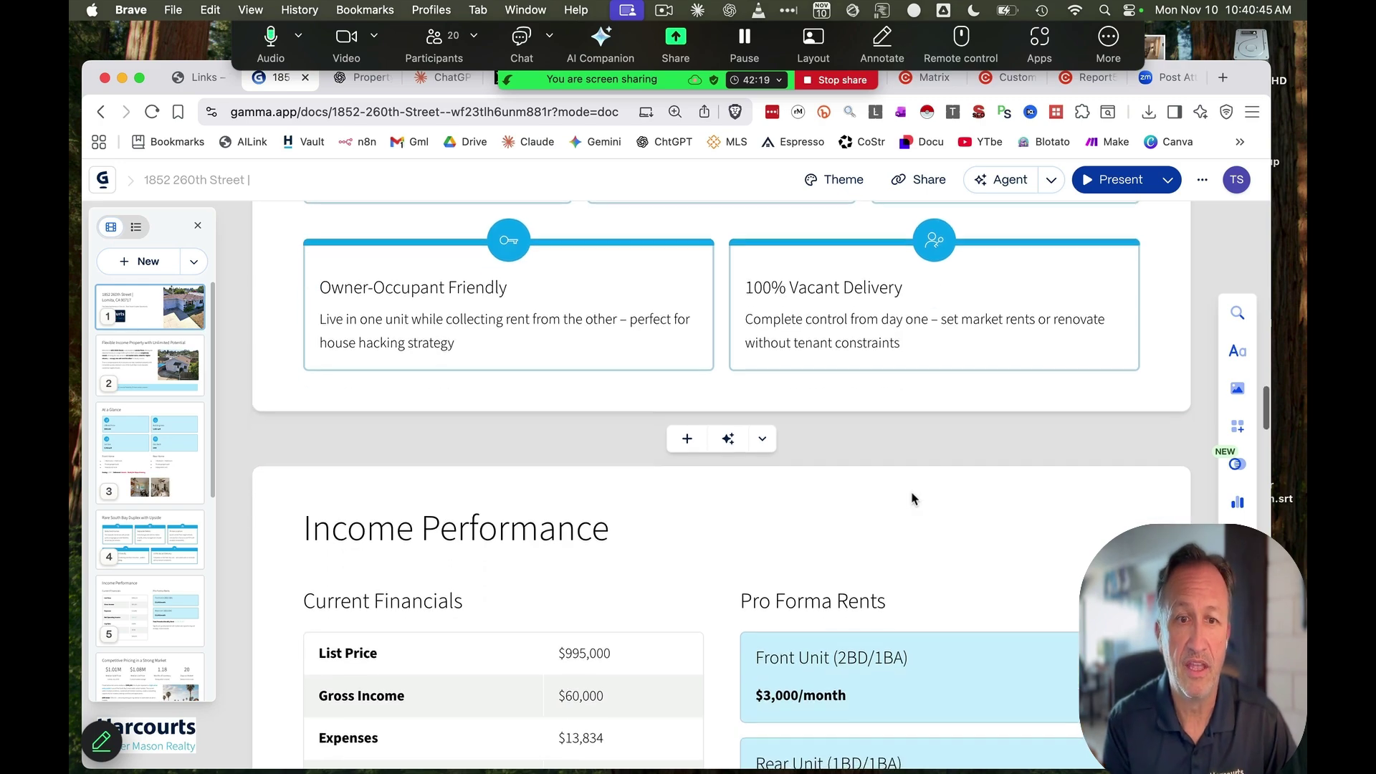
pyautogui.scroll(-7, 911, 493)
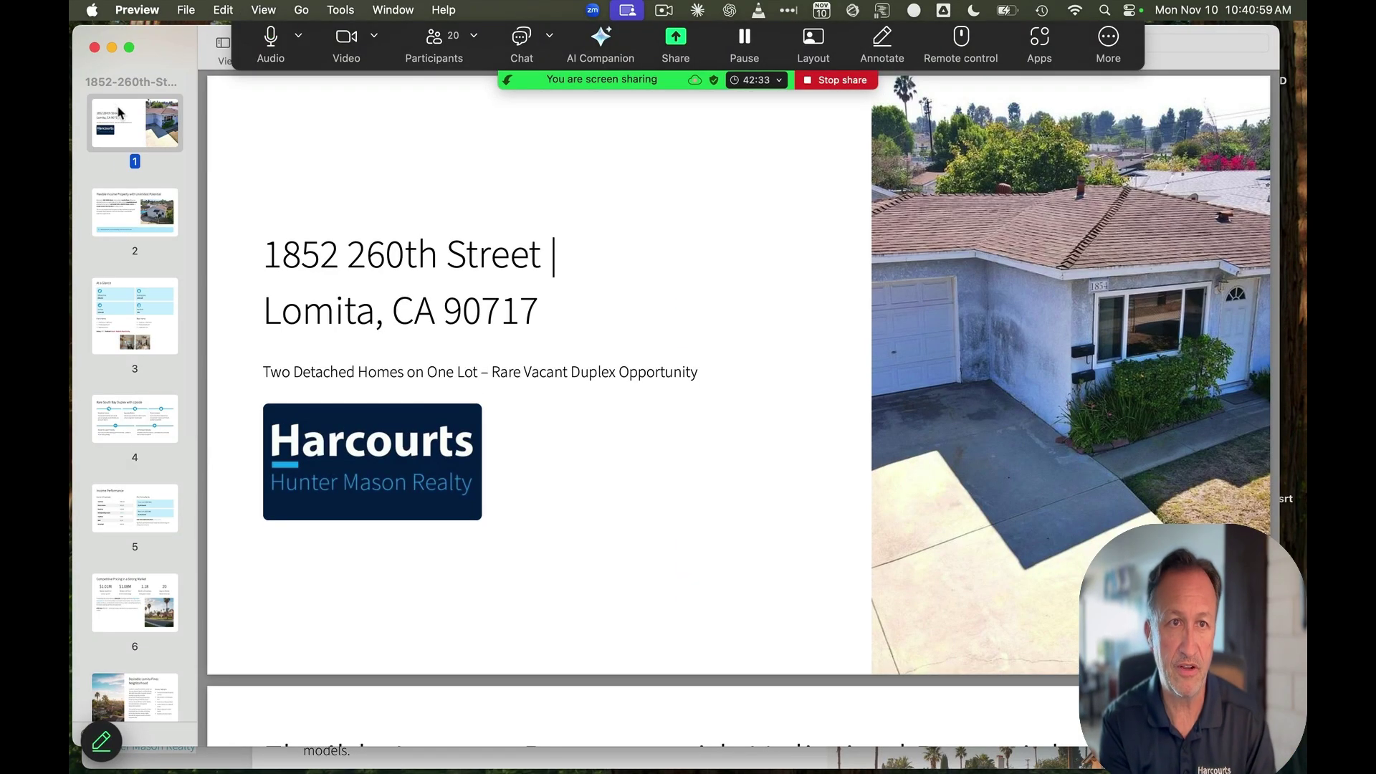
pyautogui.click(133, 213)
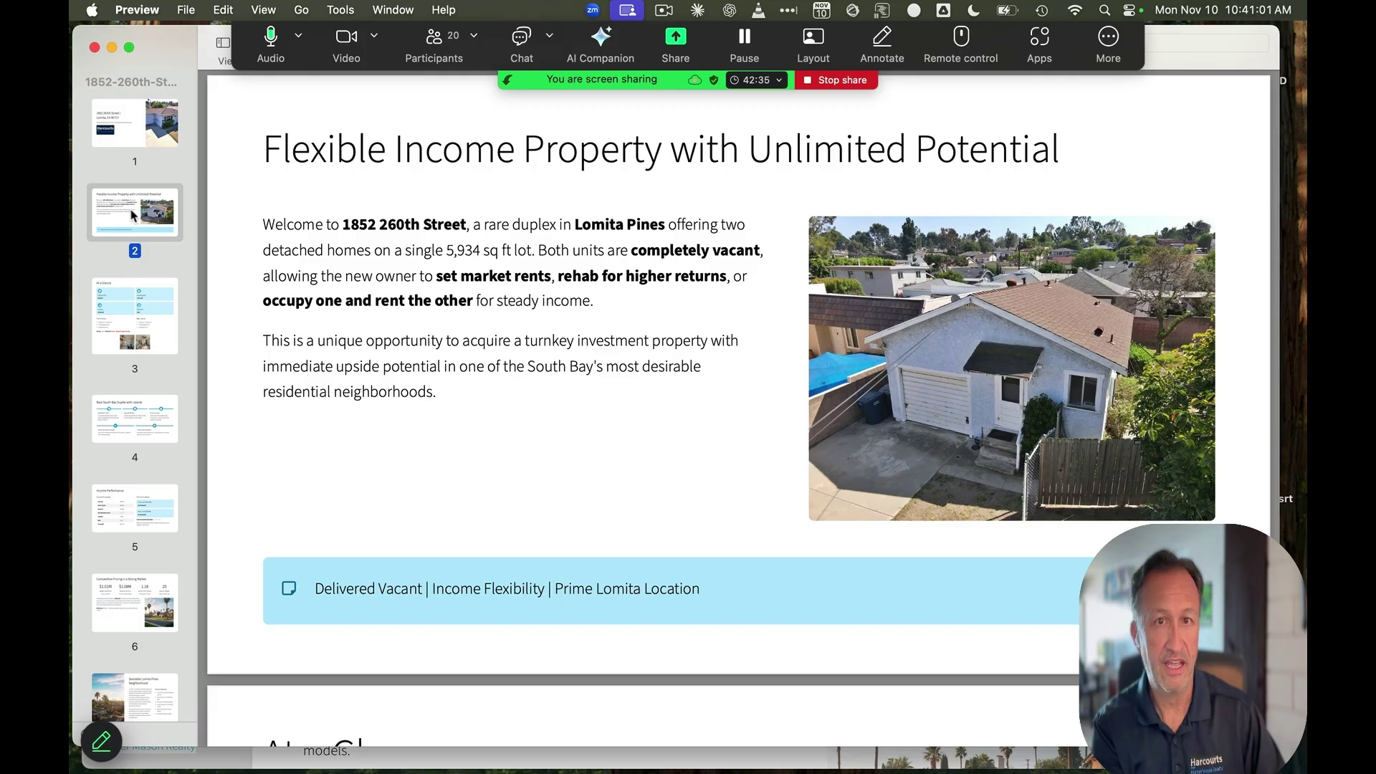
pyautogui.press('Down')
pyautogui.press('Down')
pyautogui.press('Down')
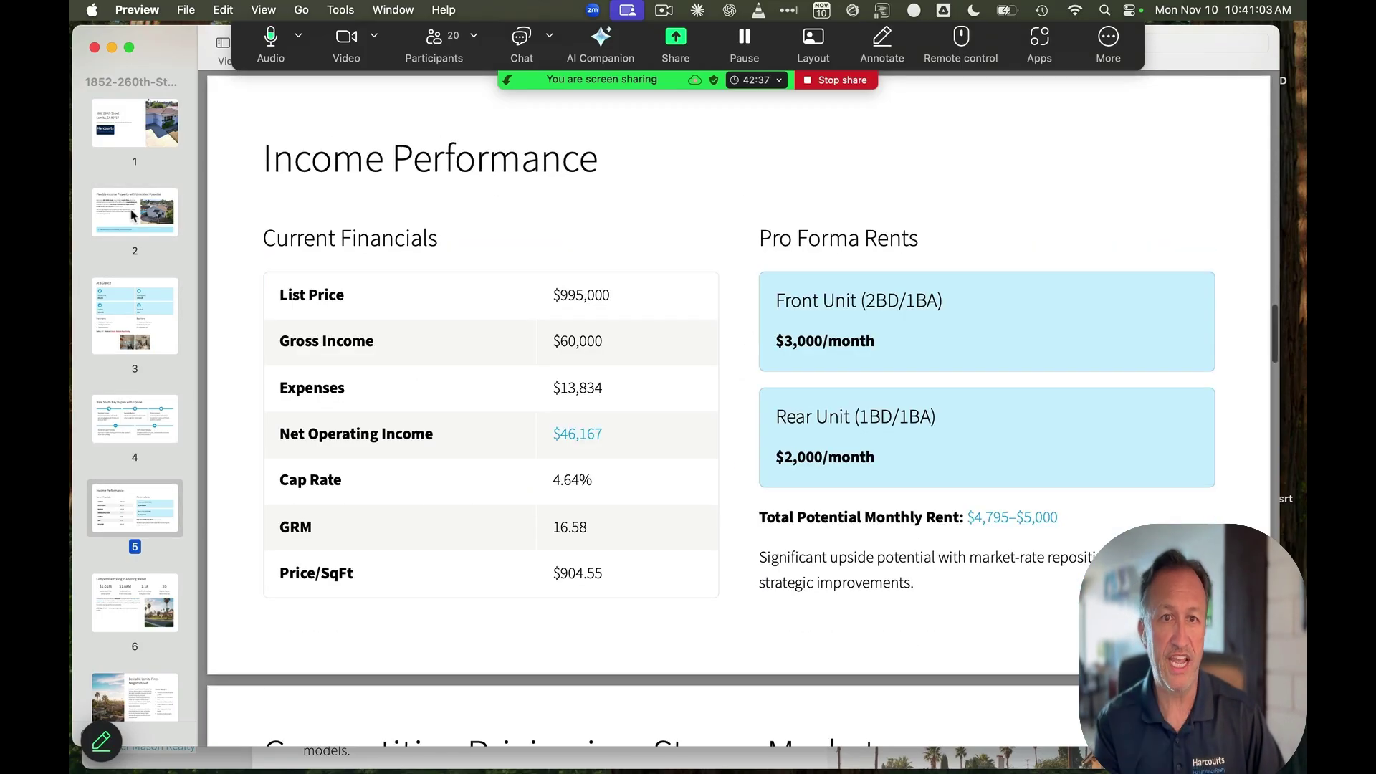
pyautogui.press('Down')
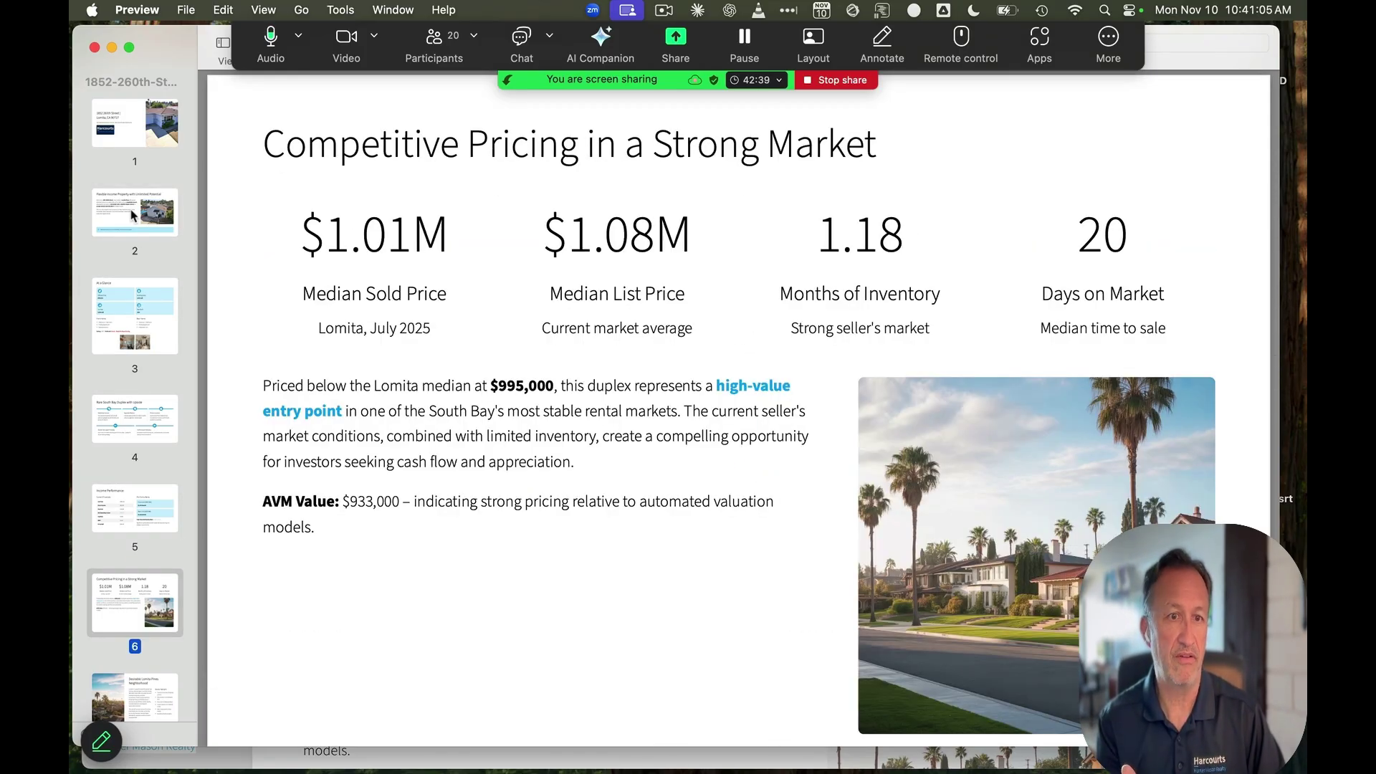
pyautogui.press('Down')
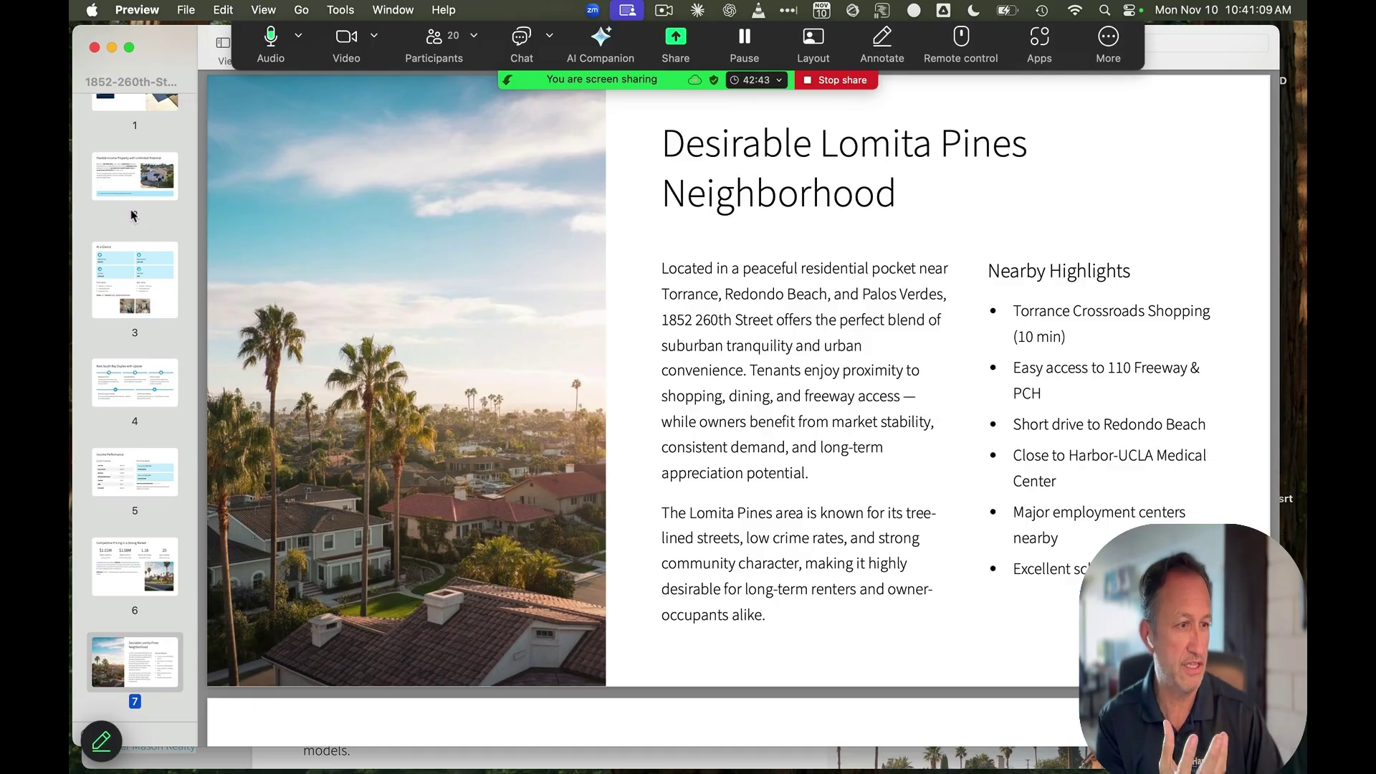
pyautogui.press('Down')
pyautogui.press('Down')
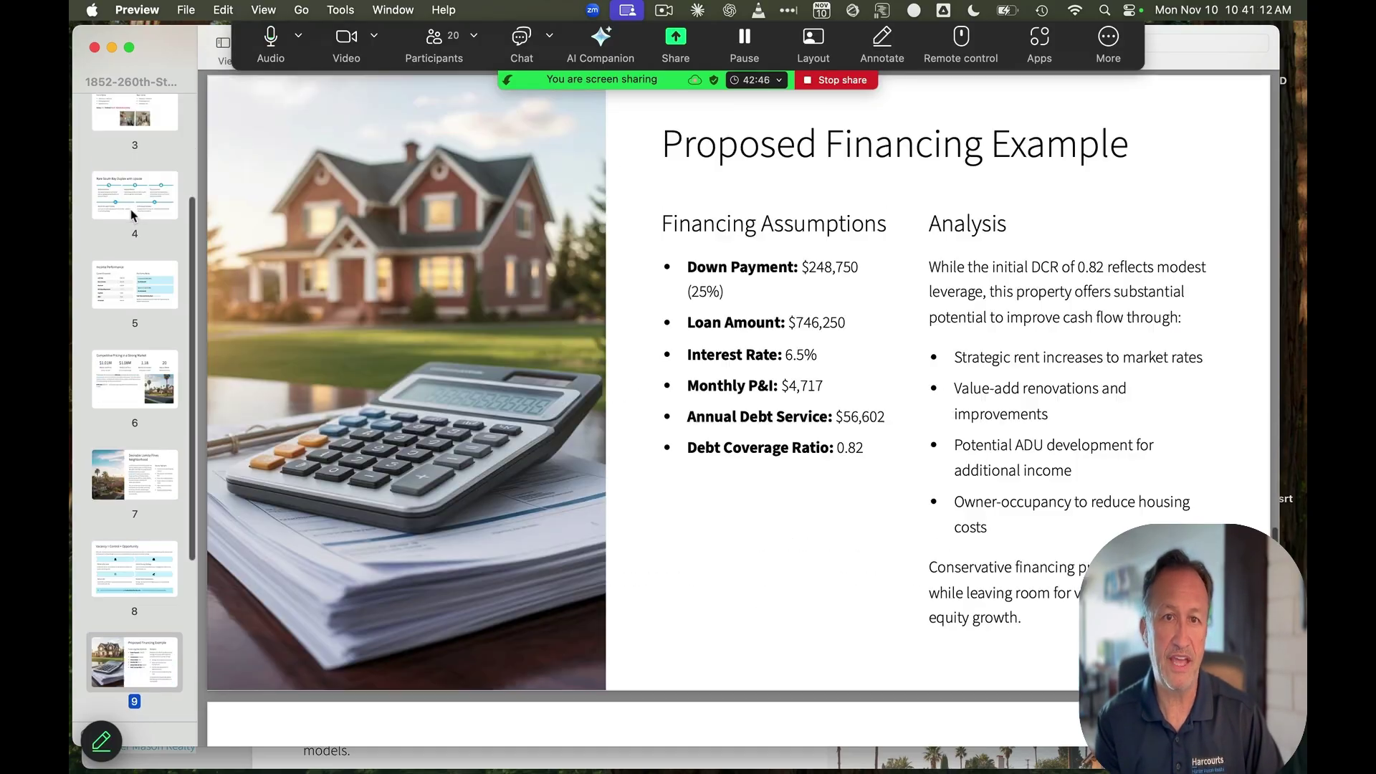
pyautogui.press('Down')
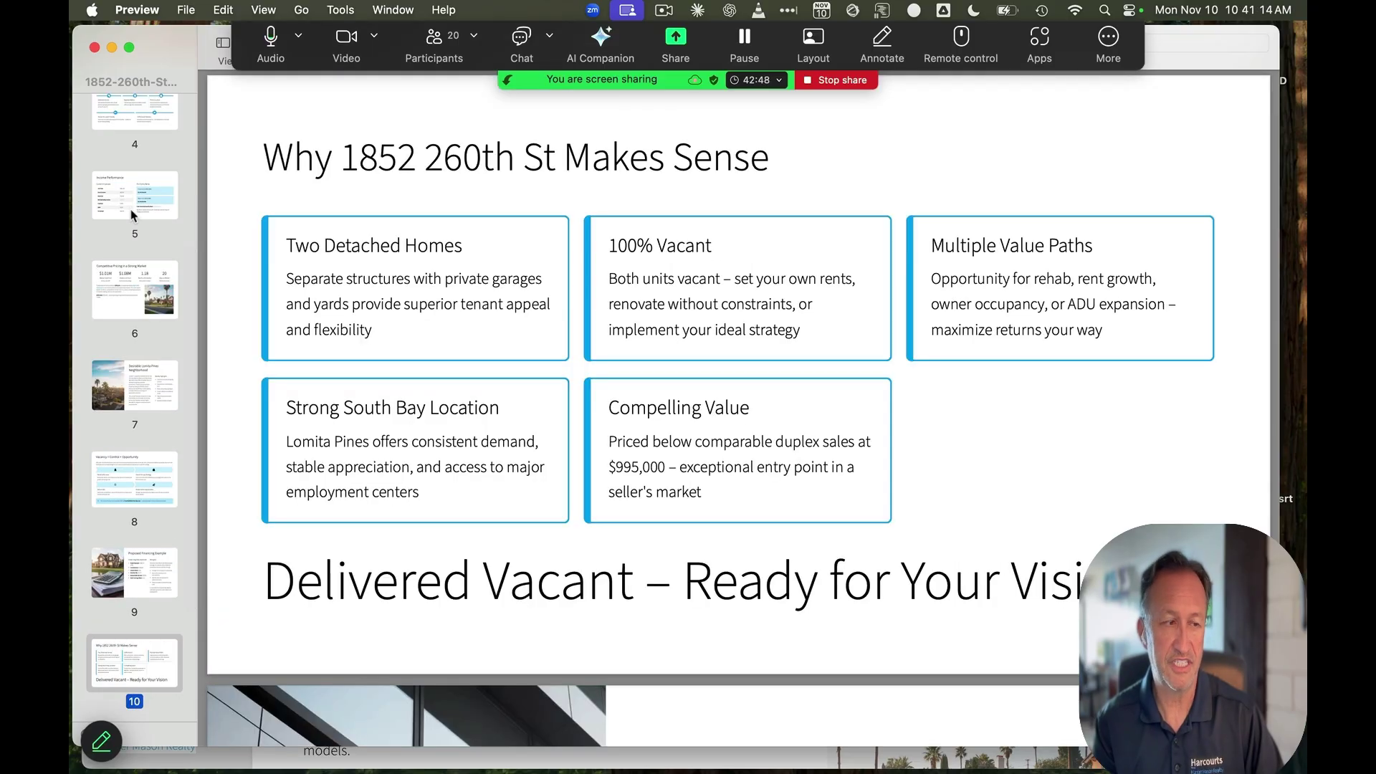
pyautogui.press('Down')
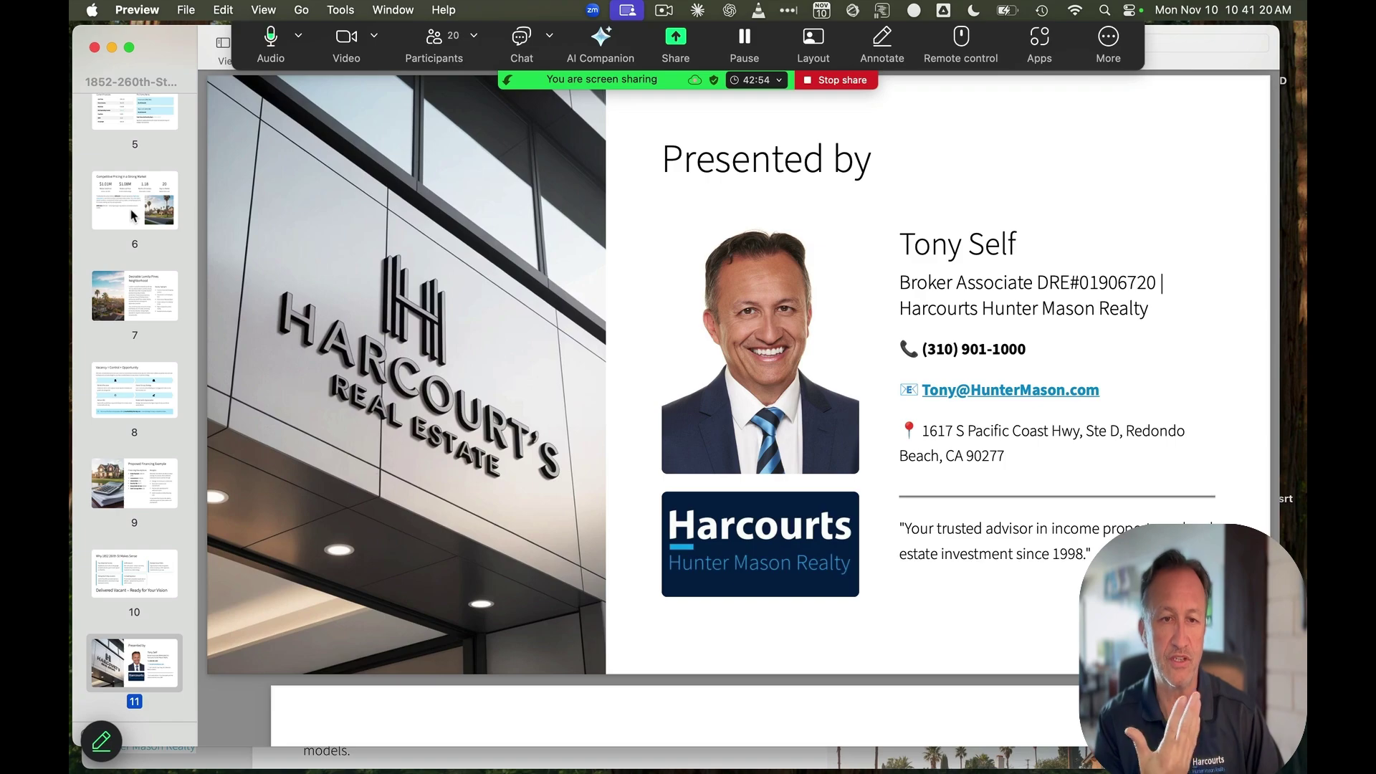
# Go back to slide 9 and close the deck PDF
pyautogui.press('Up')
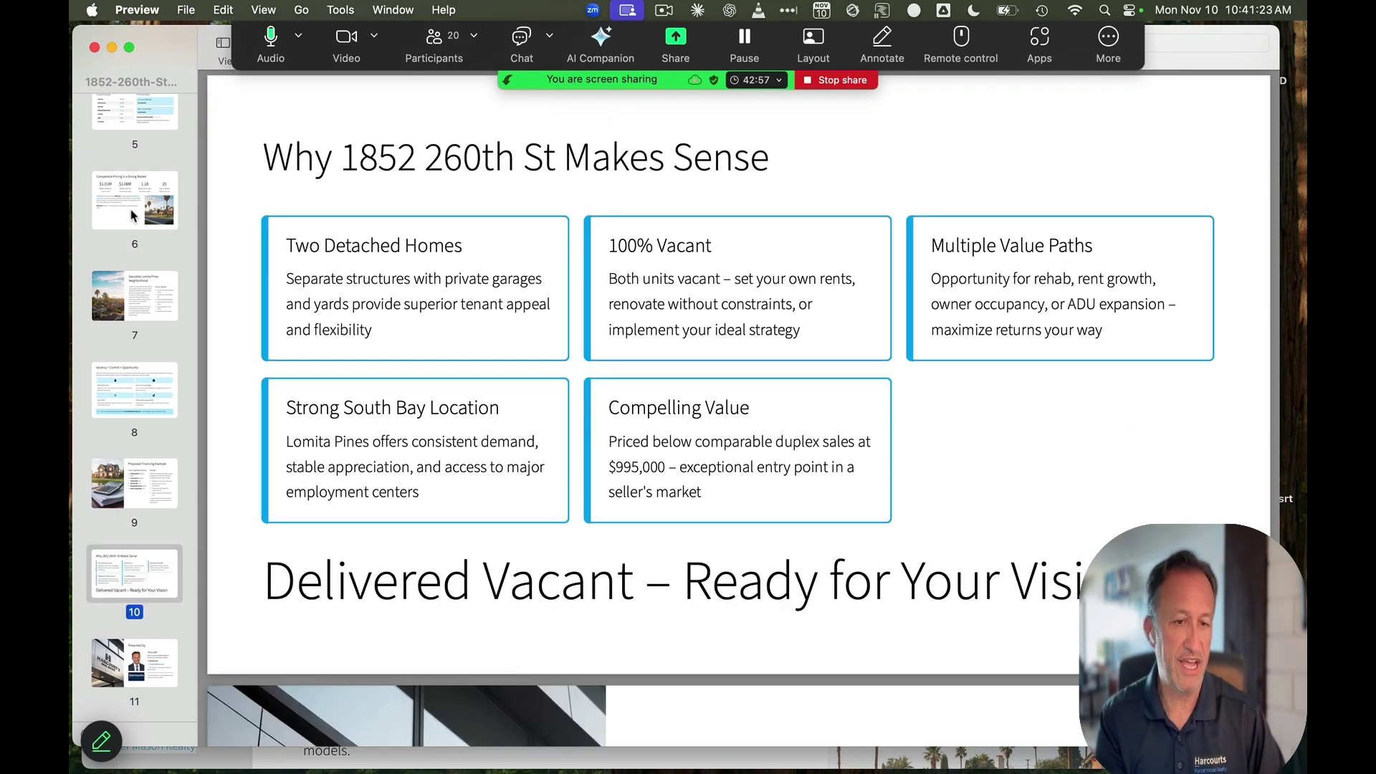
pyautogui.press('Up')
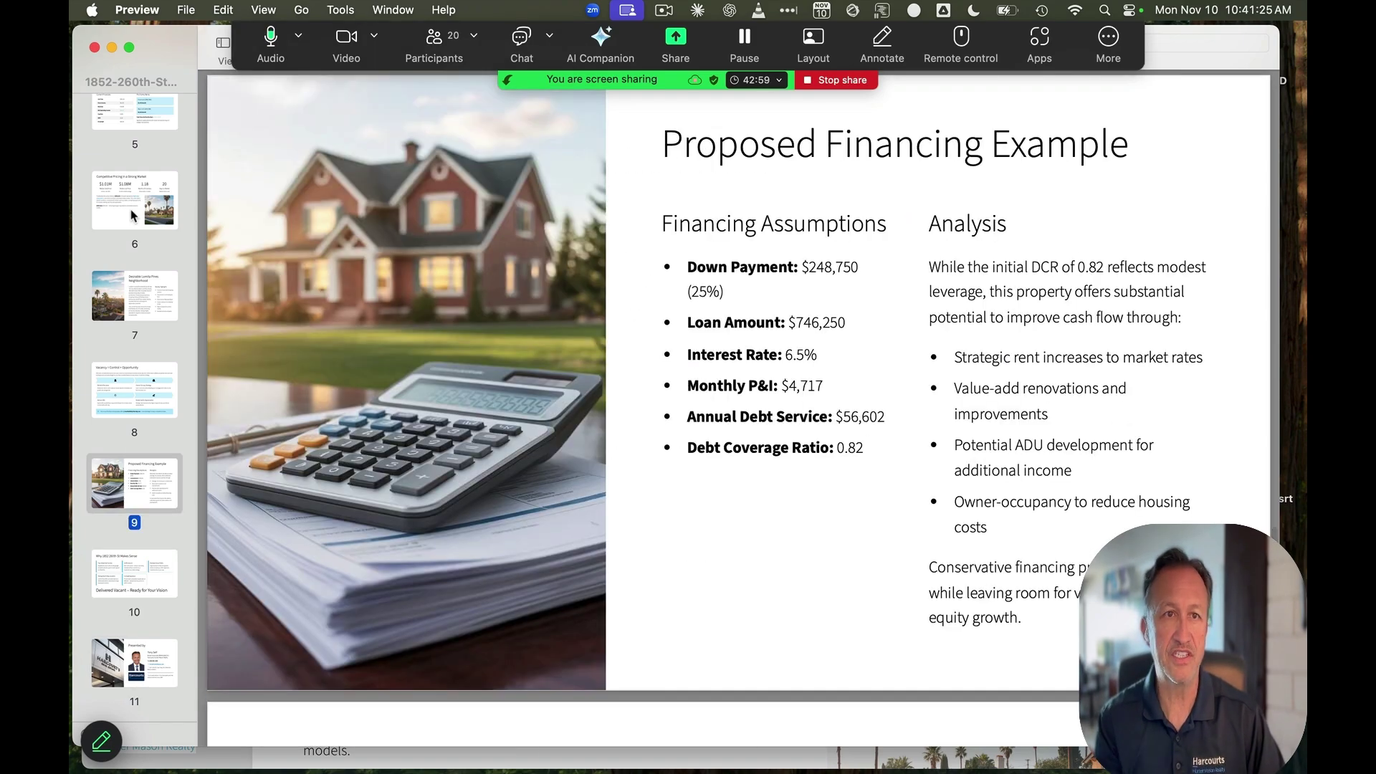
pyautogui.click(94, 47)
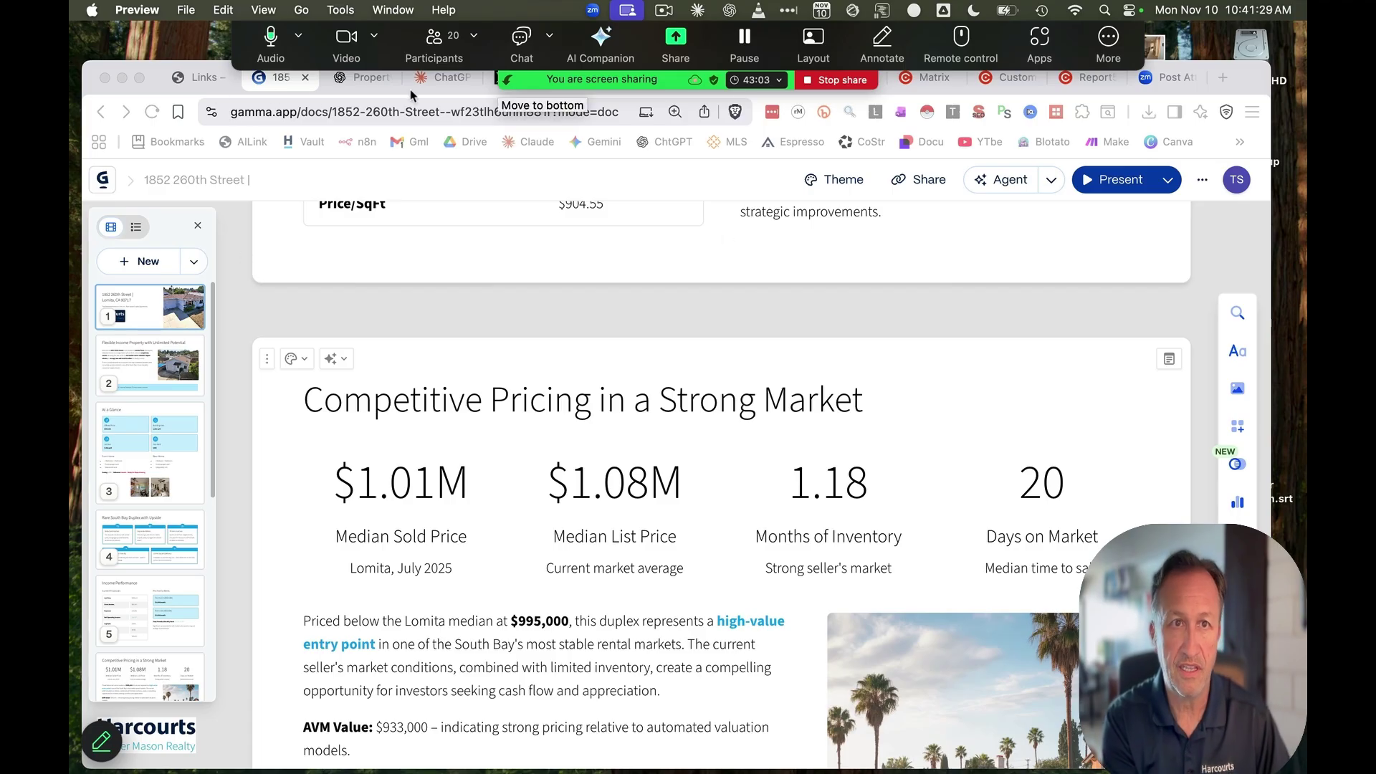
# Start a new empty ChatGPT chat and try dropping a report PDF into it
pyautogui.click(360, 78)
pyautogui.click(153, 229)
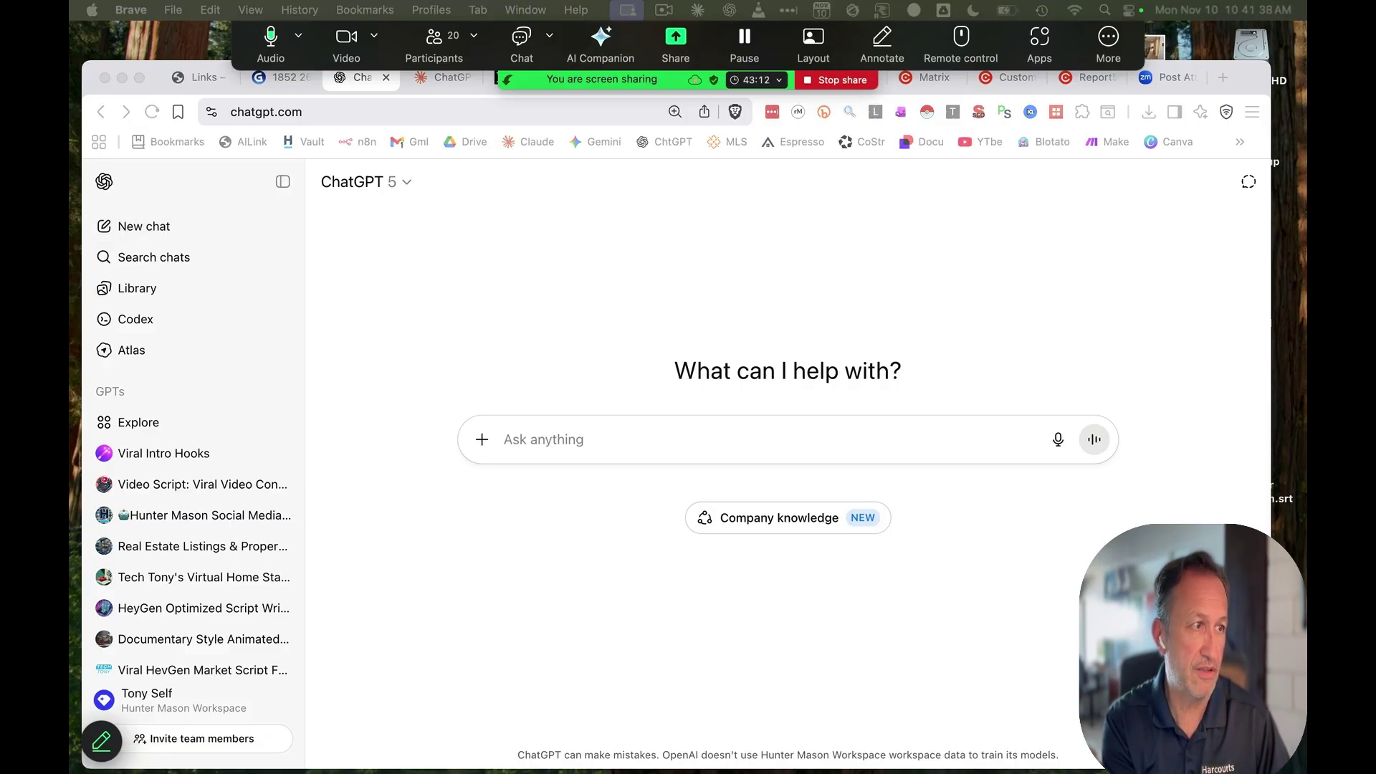
pyautogui.moveTo(71, 369); pyautogui.dragTo(469, 377)
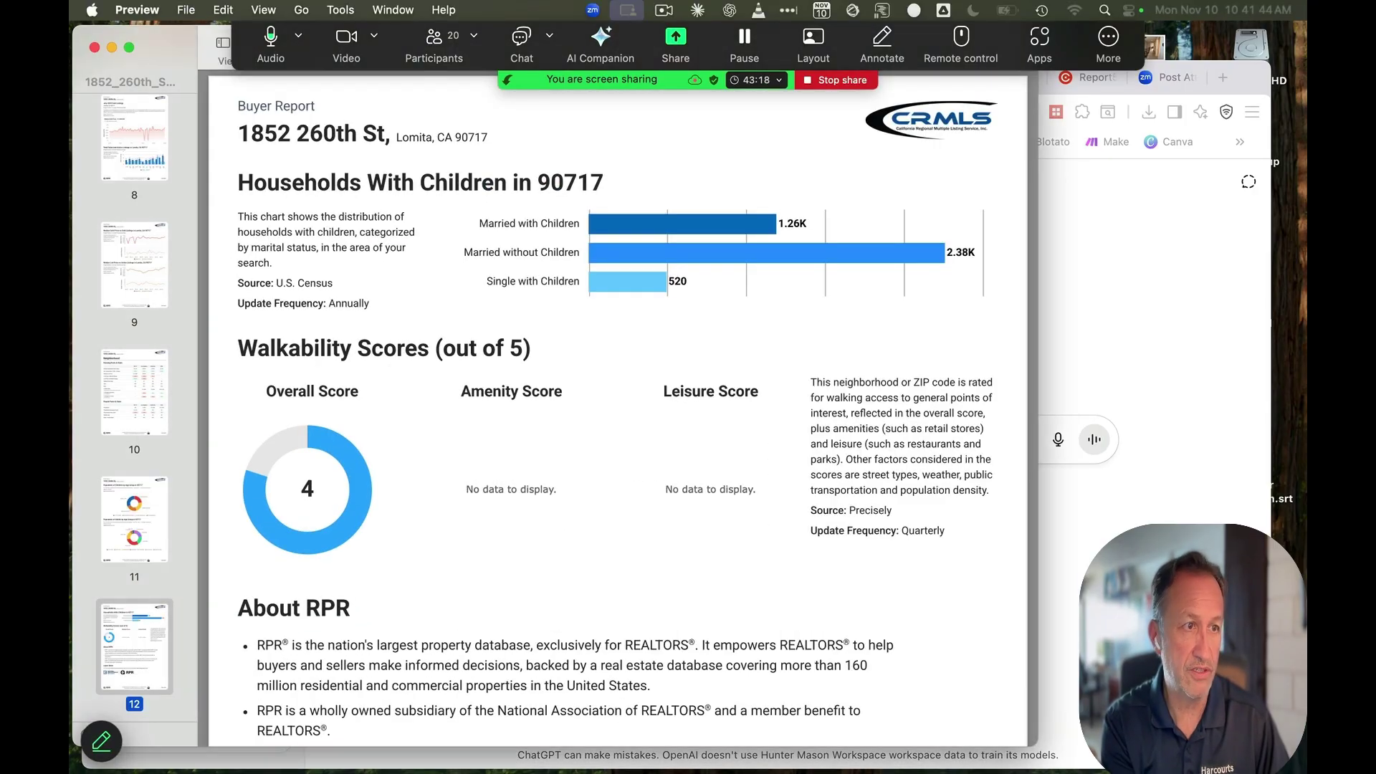
# Page through the MLS report's pages 2–6, including the Quick CMA table, then close both report PDFs
pyautogui.press('super+grave')
pyautogui.click(181, 263)
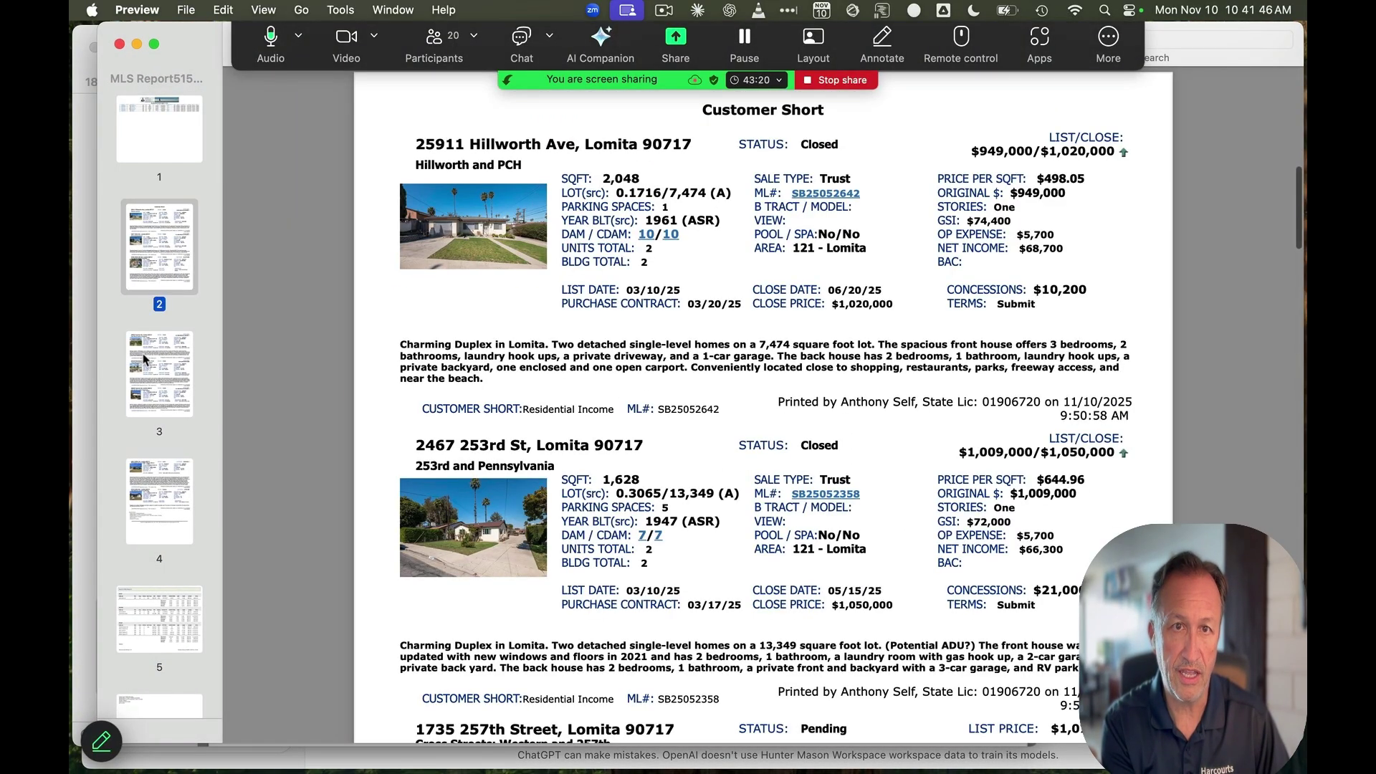
pyautogui.click(144, 360)
pyautogui.click(154, 528)
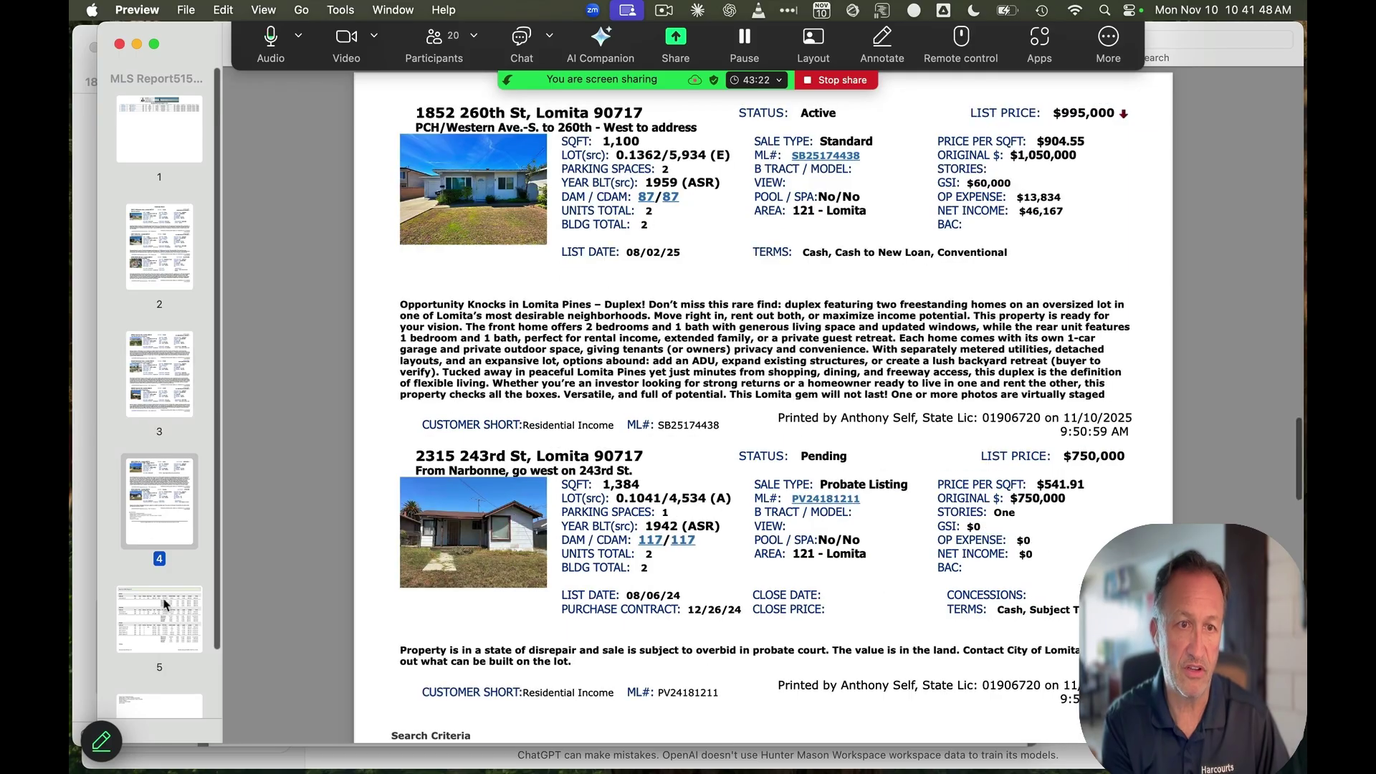
pyautogui.click(166, 607)
pyautogui.scroll(-3, 168, 594)
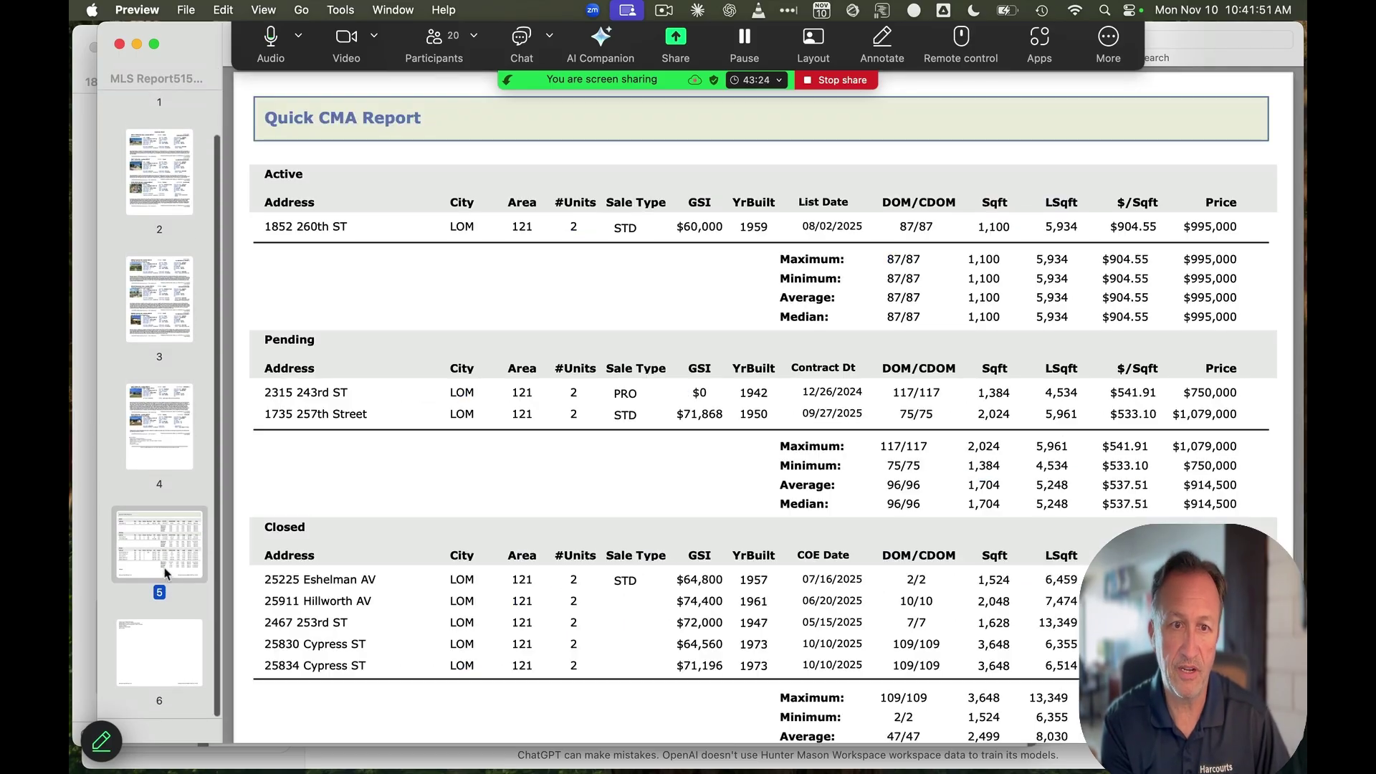
pyautogui.press('Down')
pyautogui.scroll(3, 169, 537)
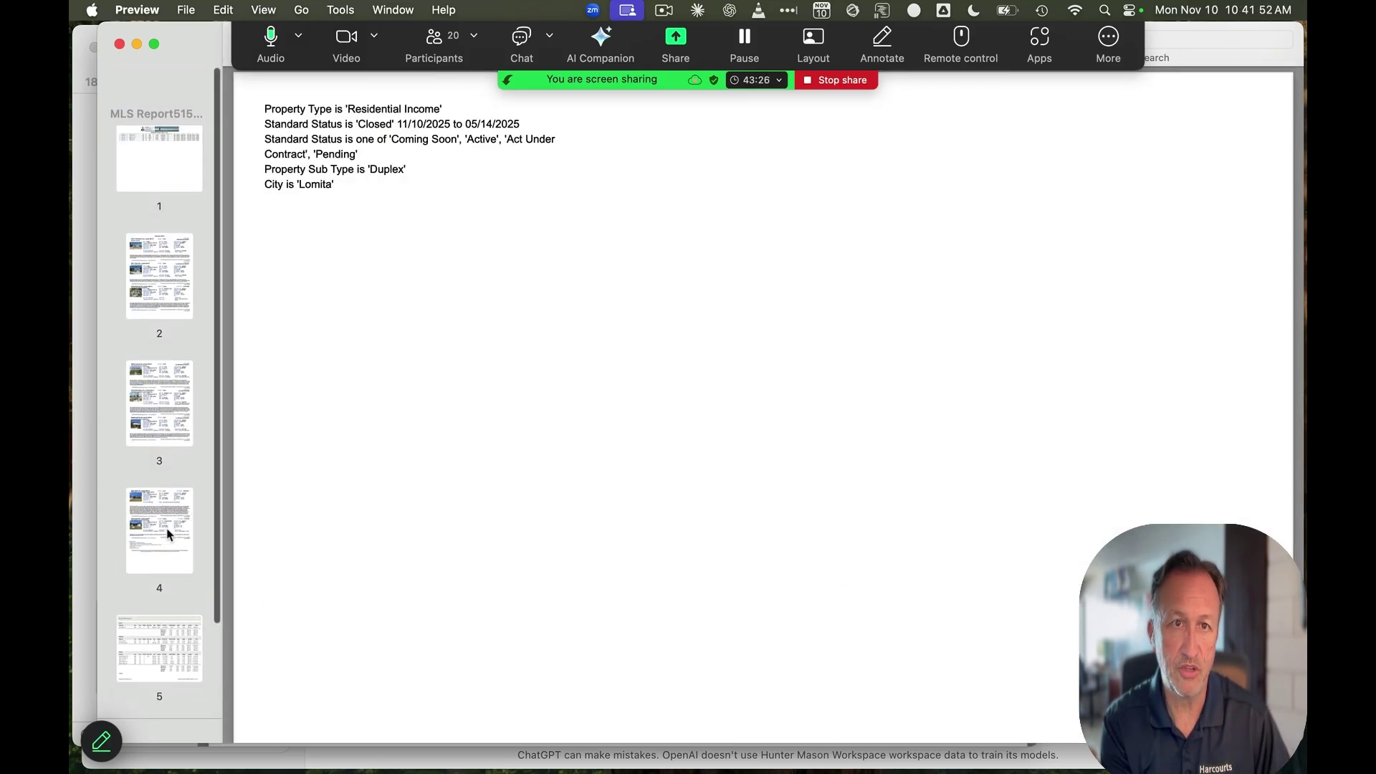
pyautogui.click(117, 46)
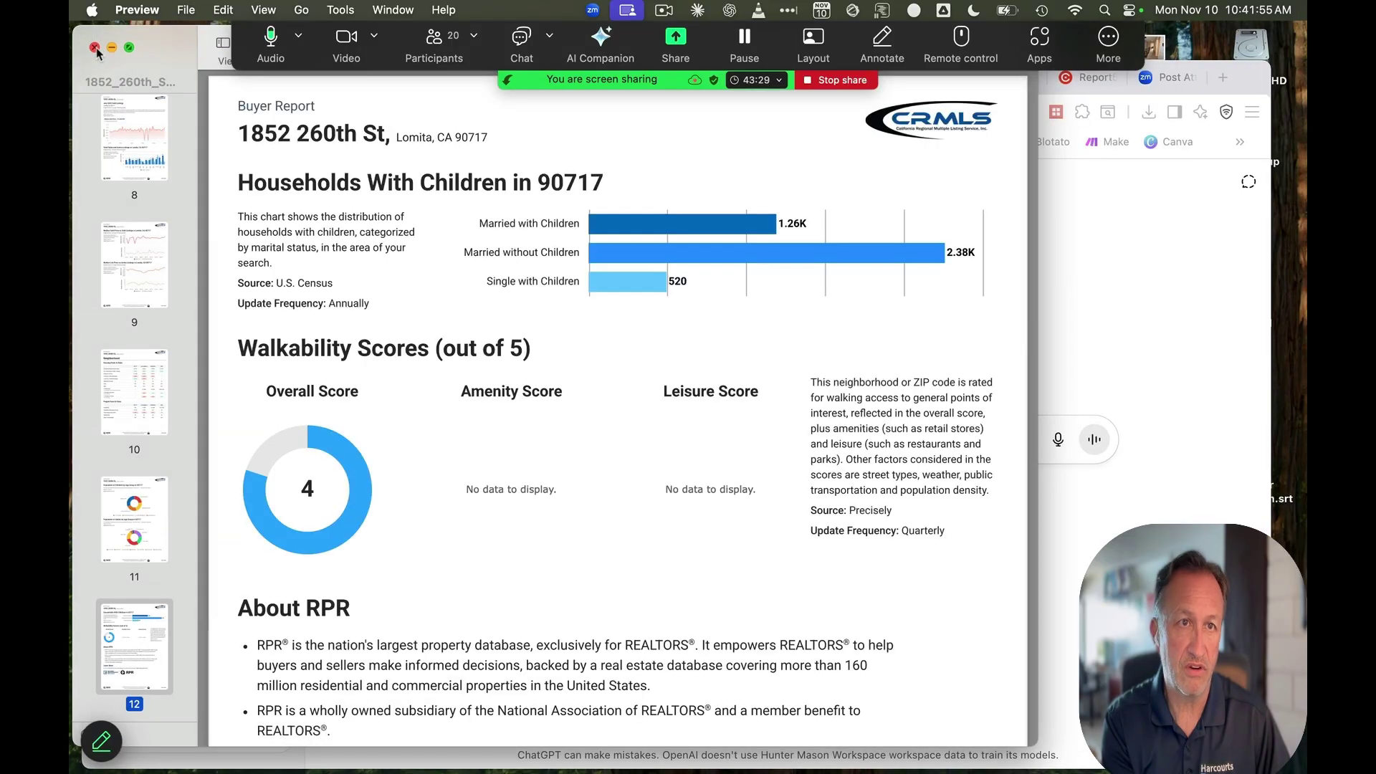
pyautogui.click(97, 47)
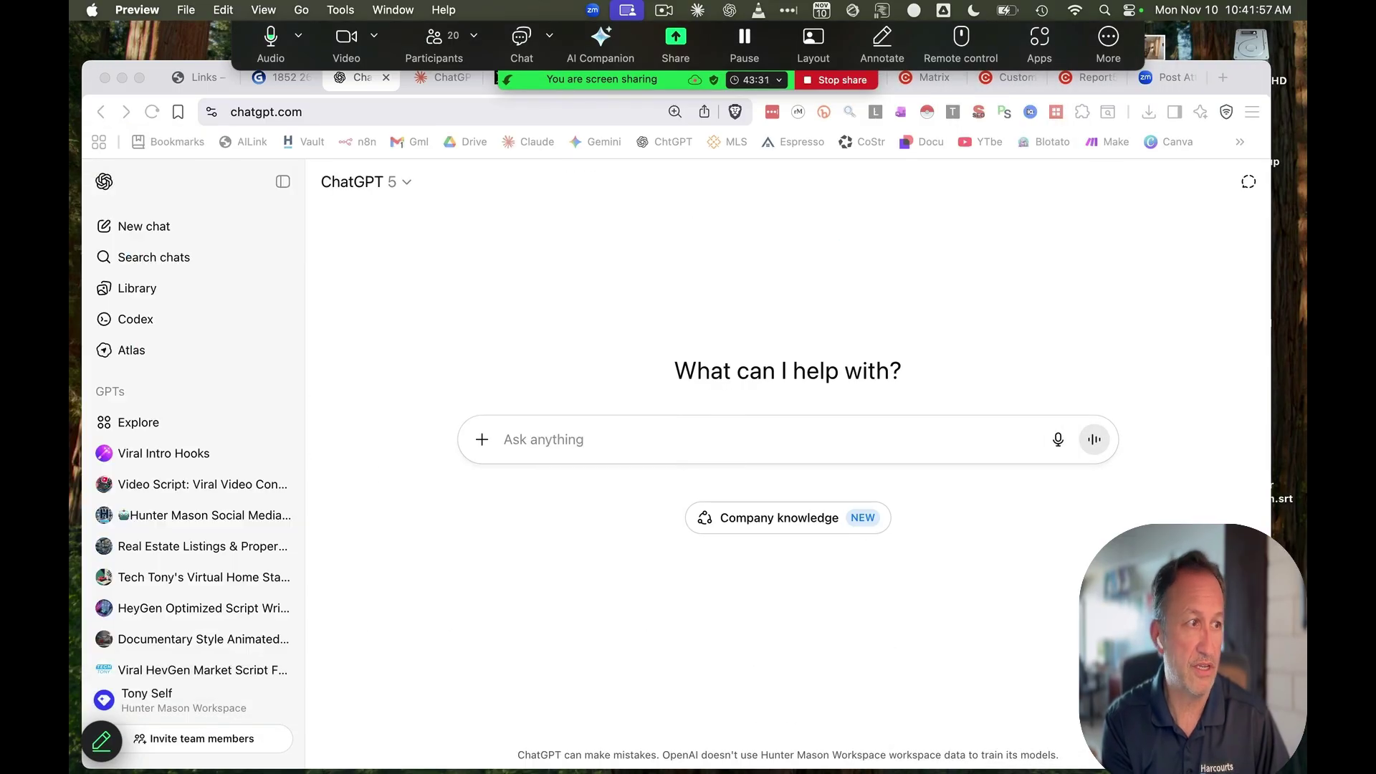
pyautogui.moveTo(72, 452); pyautogui.dragTo(544, 470)
pyautogui.moveTo(1283, 488); pyautogui.dragTo(860, 461)
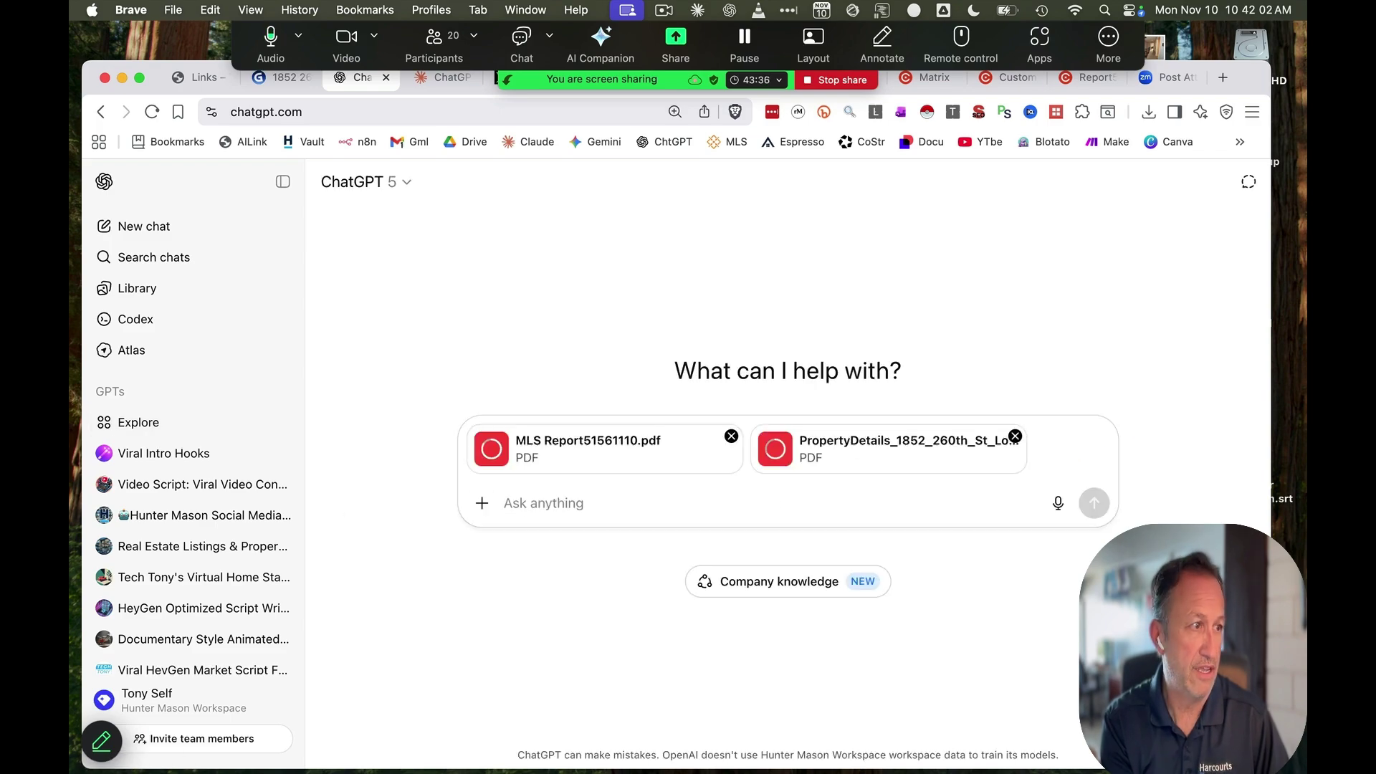
pyautogui.moveTo(1288, 465); pyautogui.dragTo(951, 504)
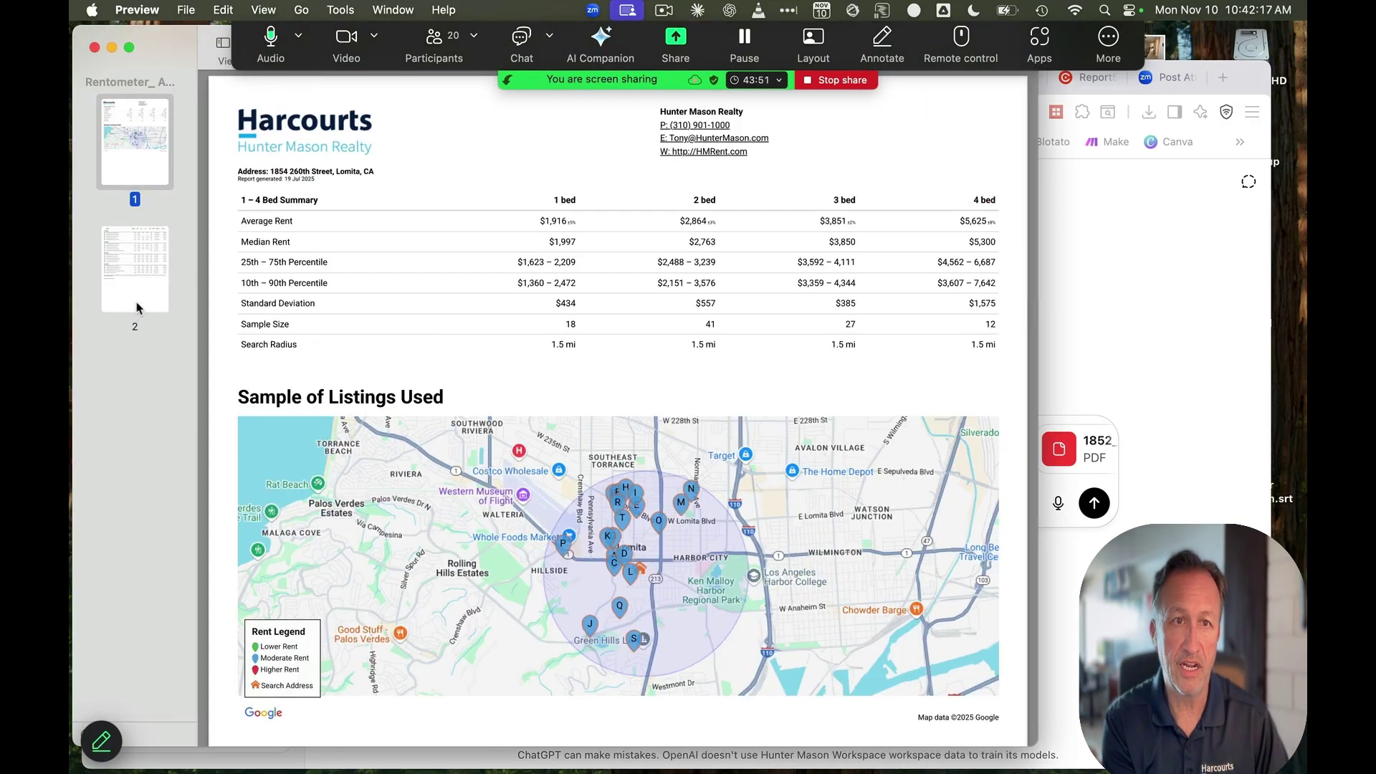
# Check the Rentometer report's rent listings and summary pages, then attach it to the chat
pyautogui.click(148, 269)
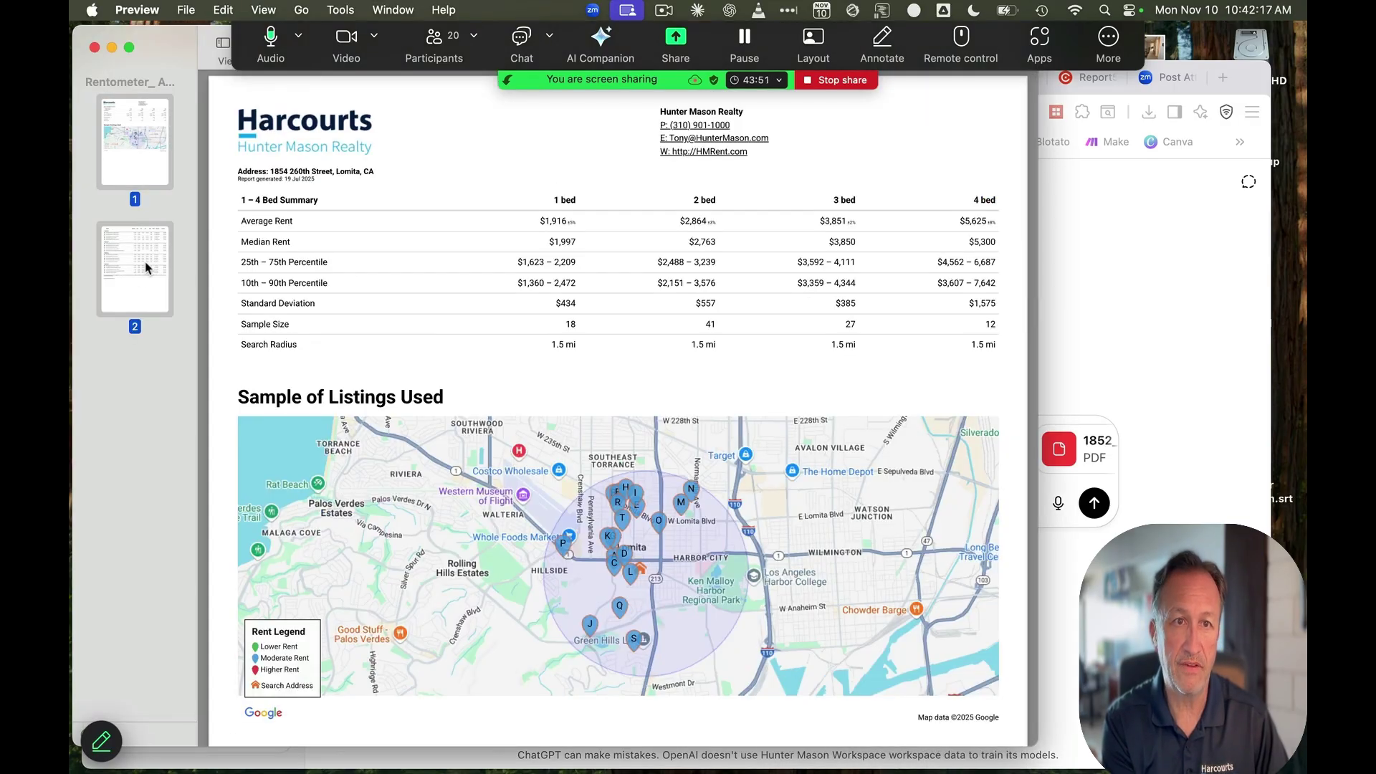
pyautogui.click(135, 147)
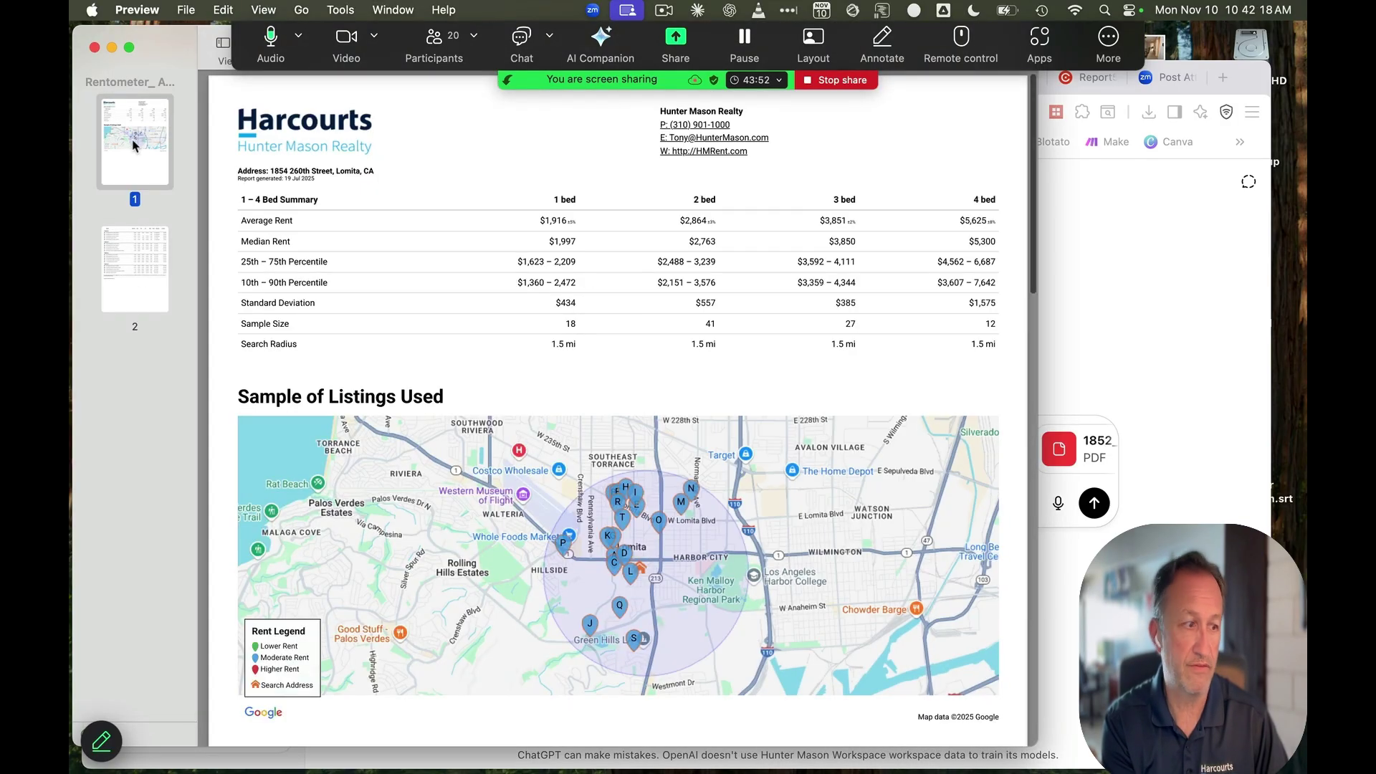
pyautogui.click(94, 48)
pyautogui.moveTo(323, 47); pyautogui.dragTo(954, 417)
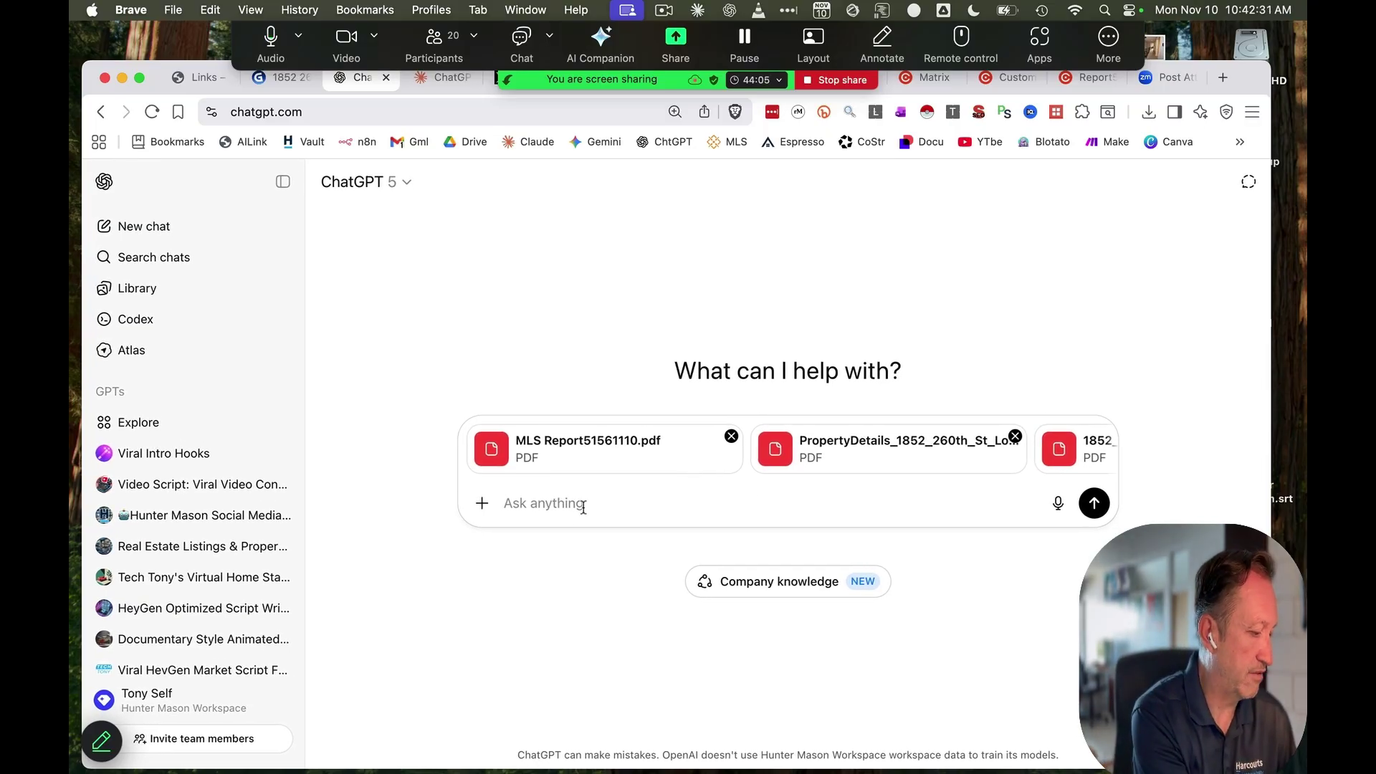
# Send 'analyze' with the four reports, read through ChatGPT's analysis, then go to the Claude chat
pyautogui.write('analyze')
pyautogui.press('Return')
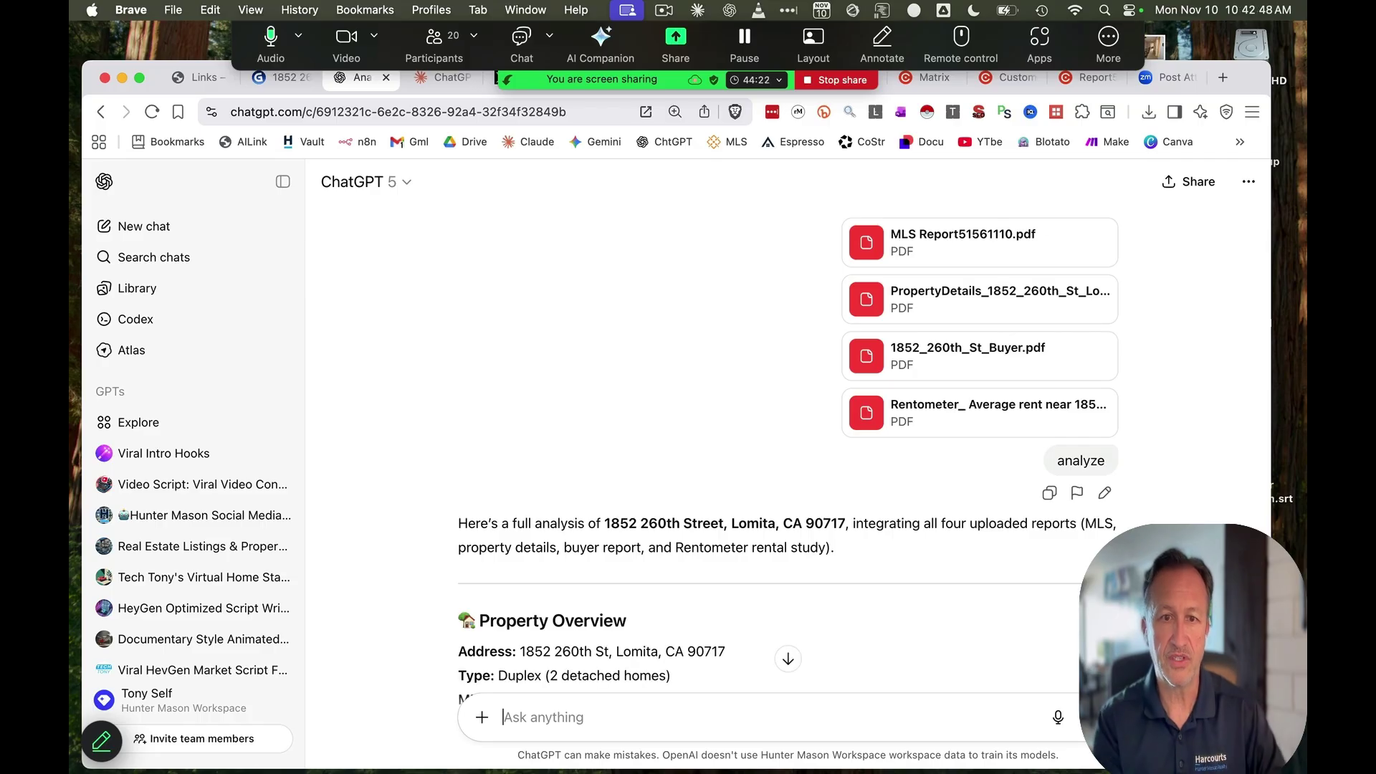
pyautogui.scroll(-5, 626, 443)
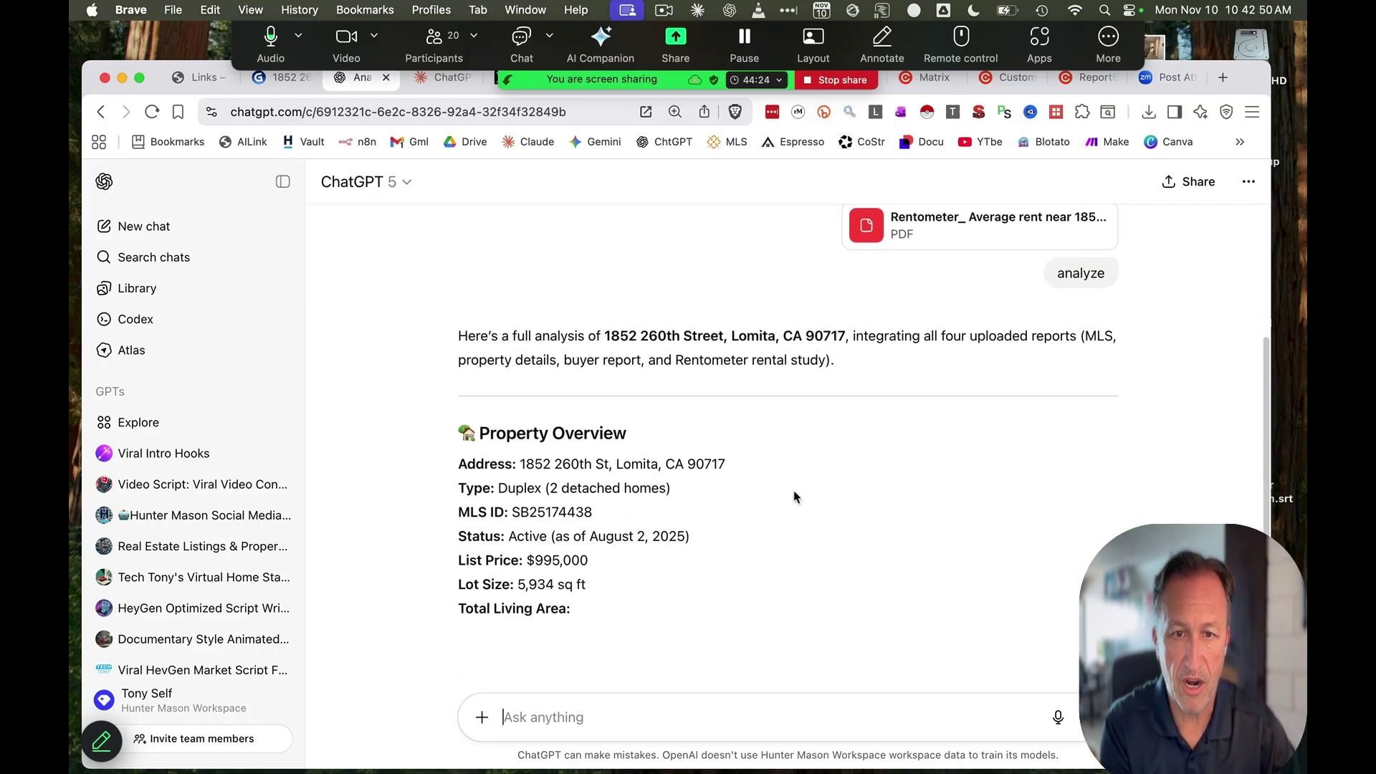
pyautogui.scroll(-10, 788, 487)
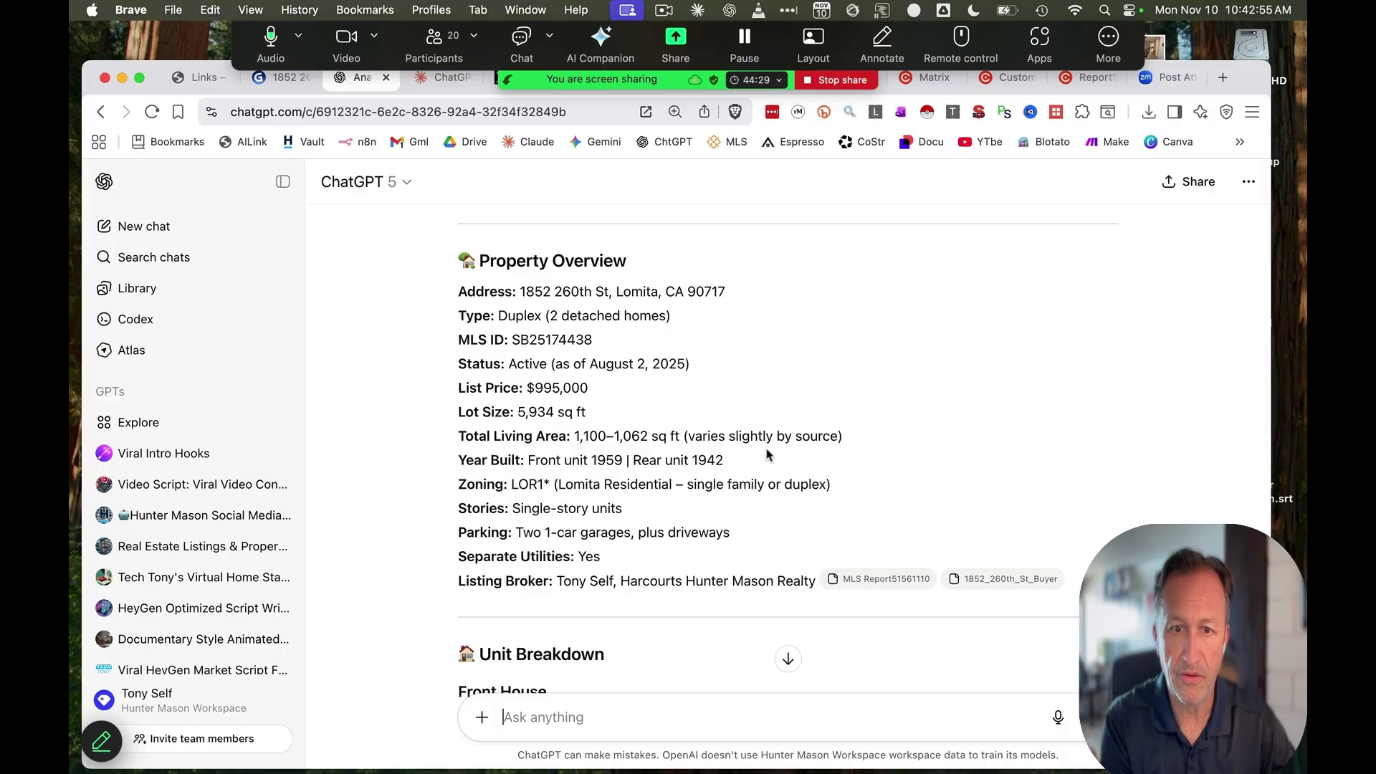
pyautogui.scroll(-1, 764, 456)
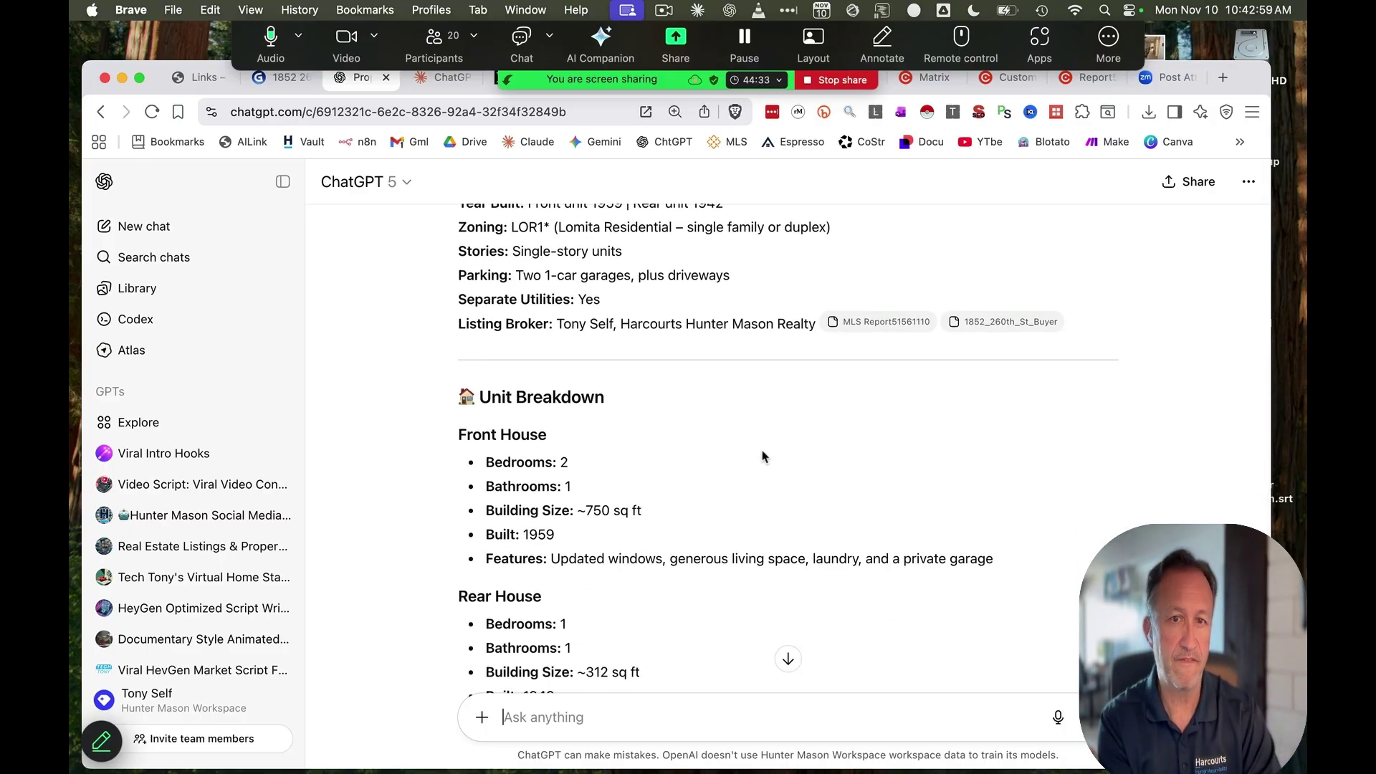
pyautogui.scroll(-12, 763, 456)
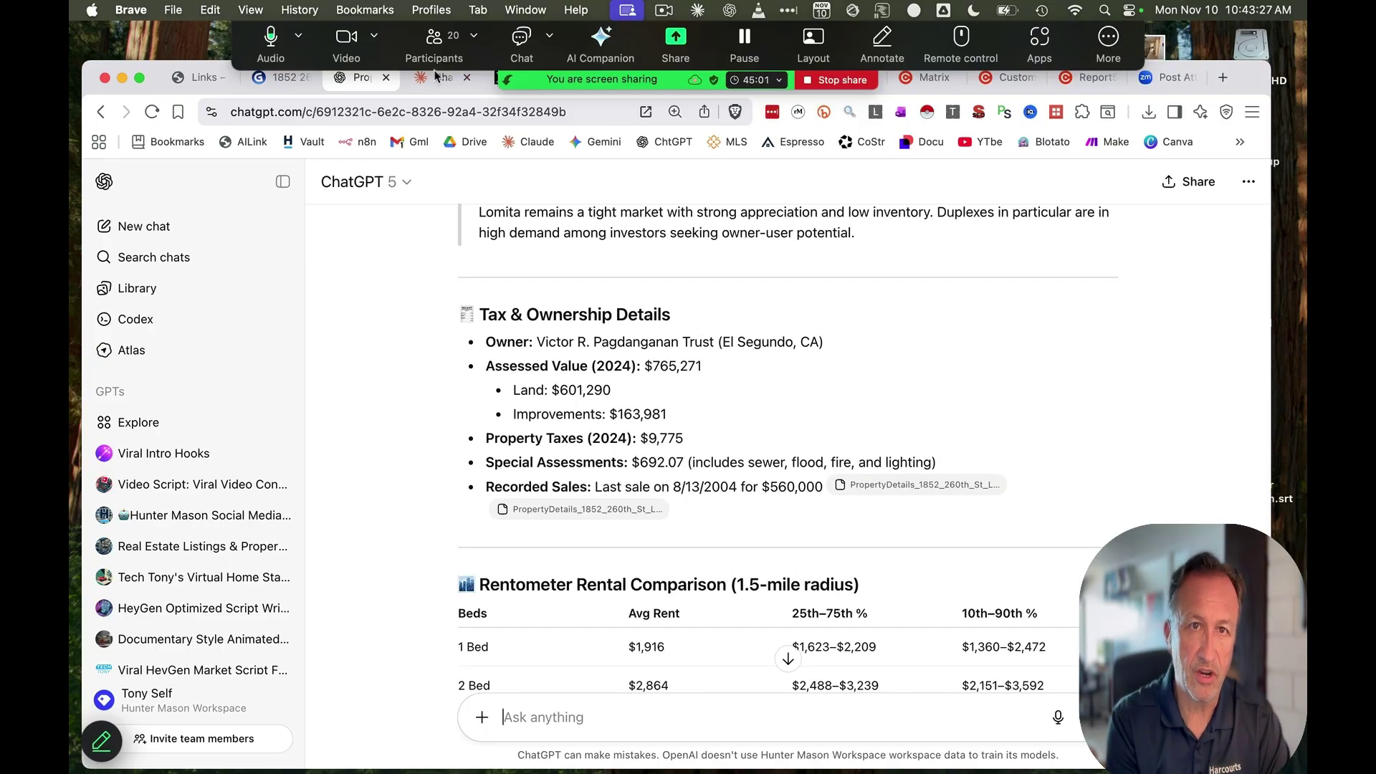
pyautogui.click(436, 77)
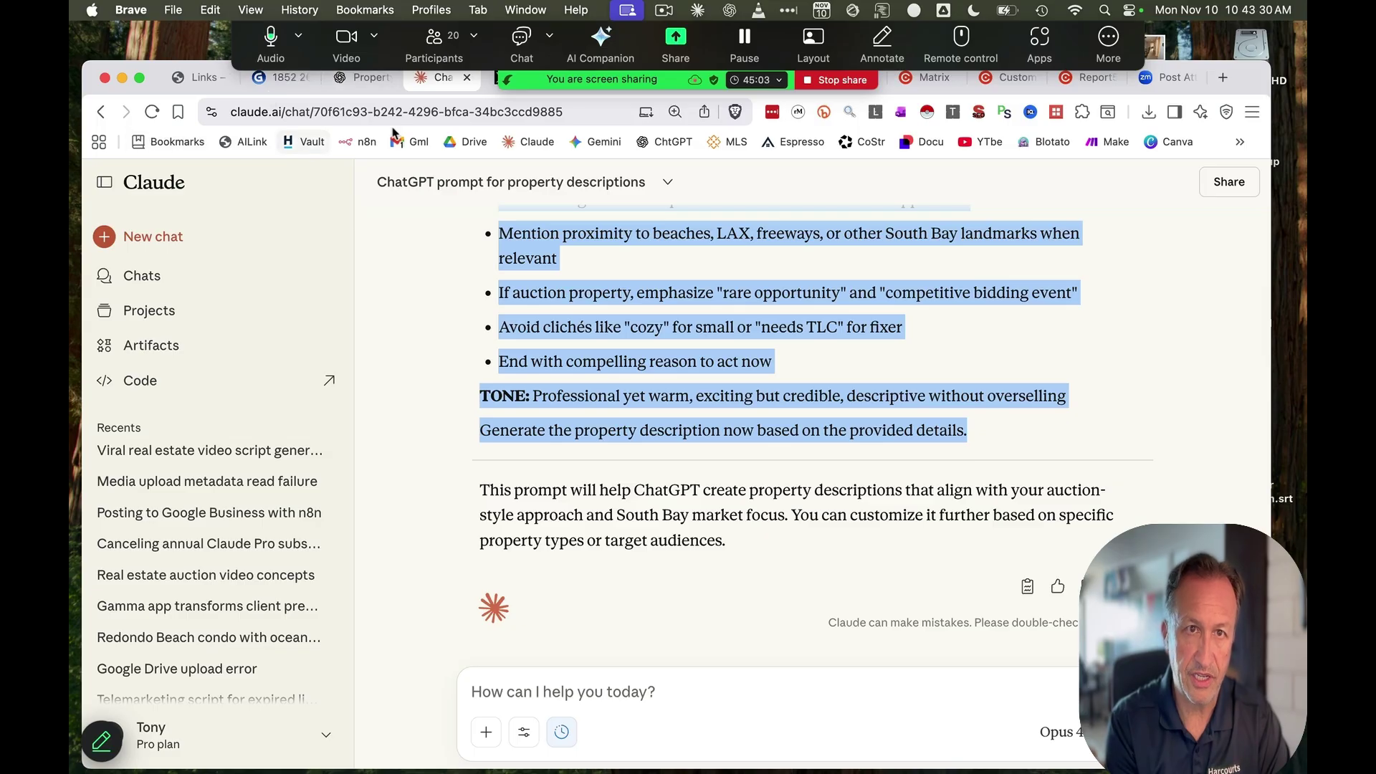
# Load chatgpt.com and attach the Rentometer report from the AI Agent Event folder to a new chat
pyautogui.click(397, 112)
pyautogui.write('chat')
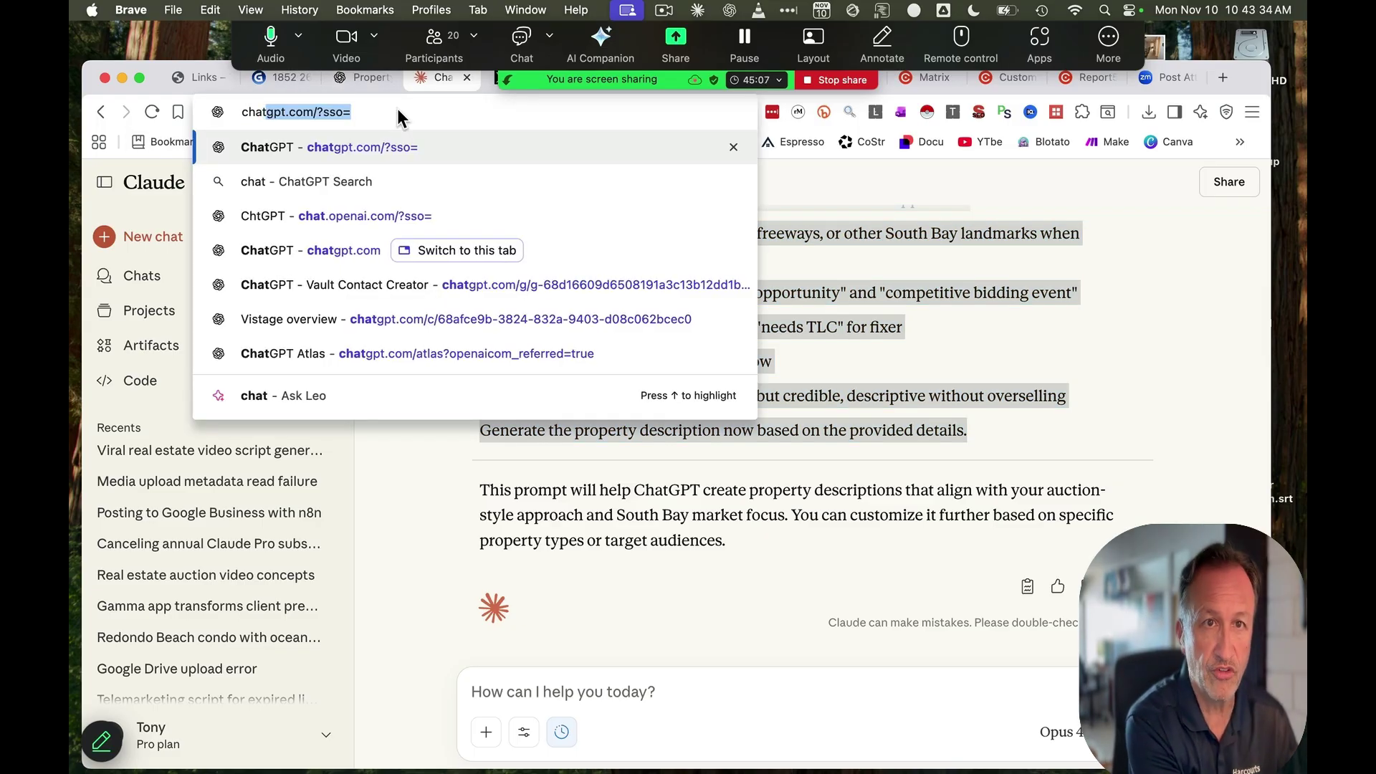
pyautogui.press('Return')
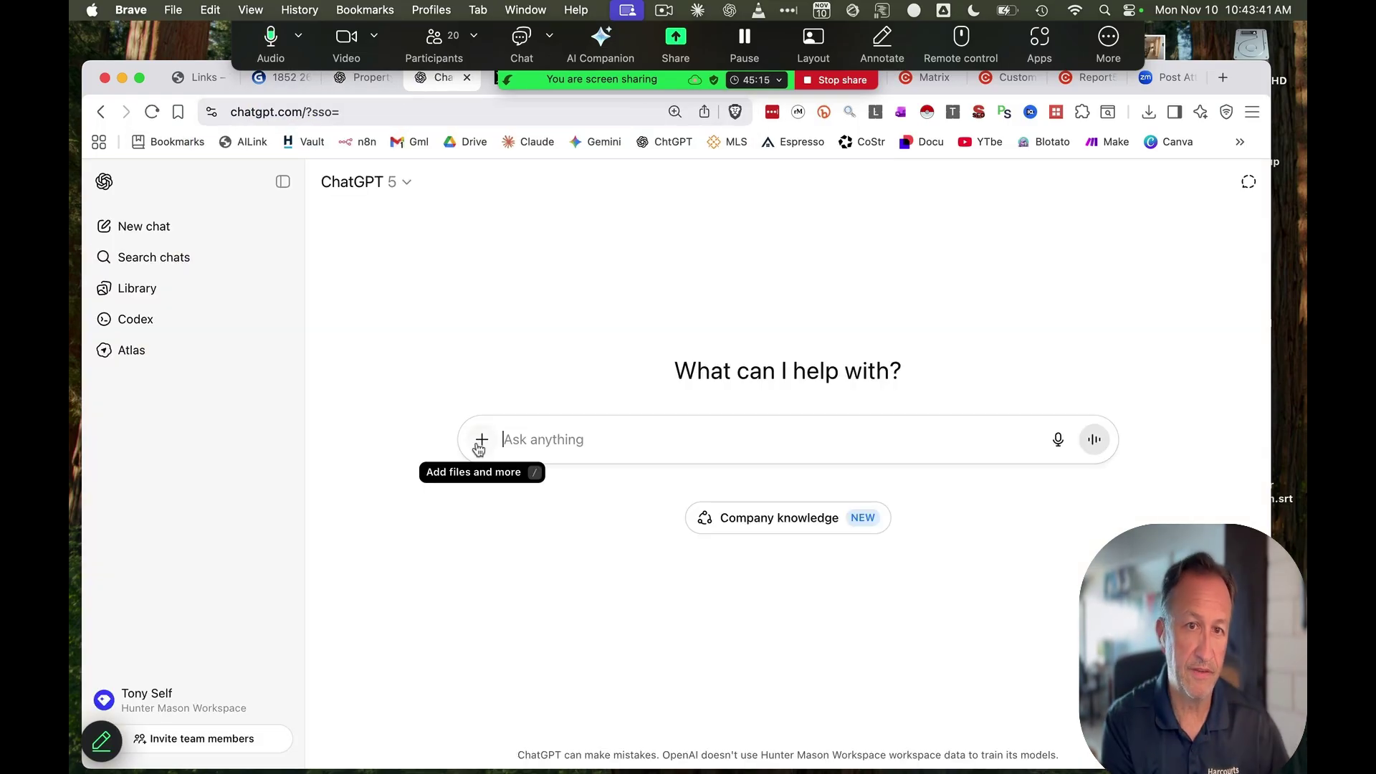
pyautogui.click(480, 441)
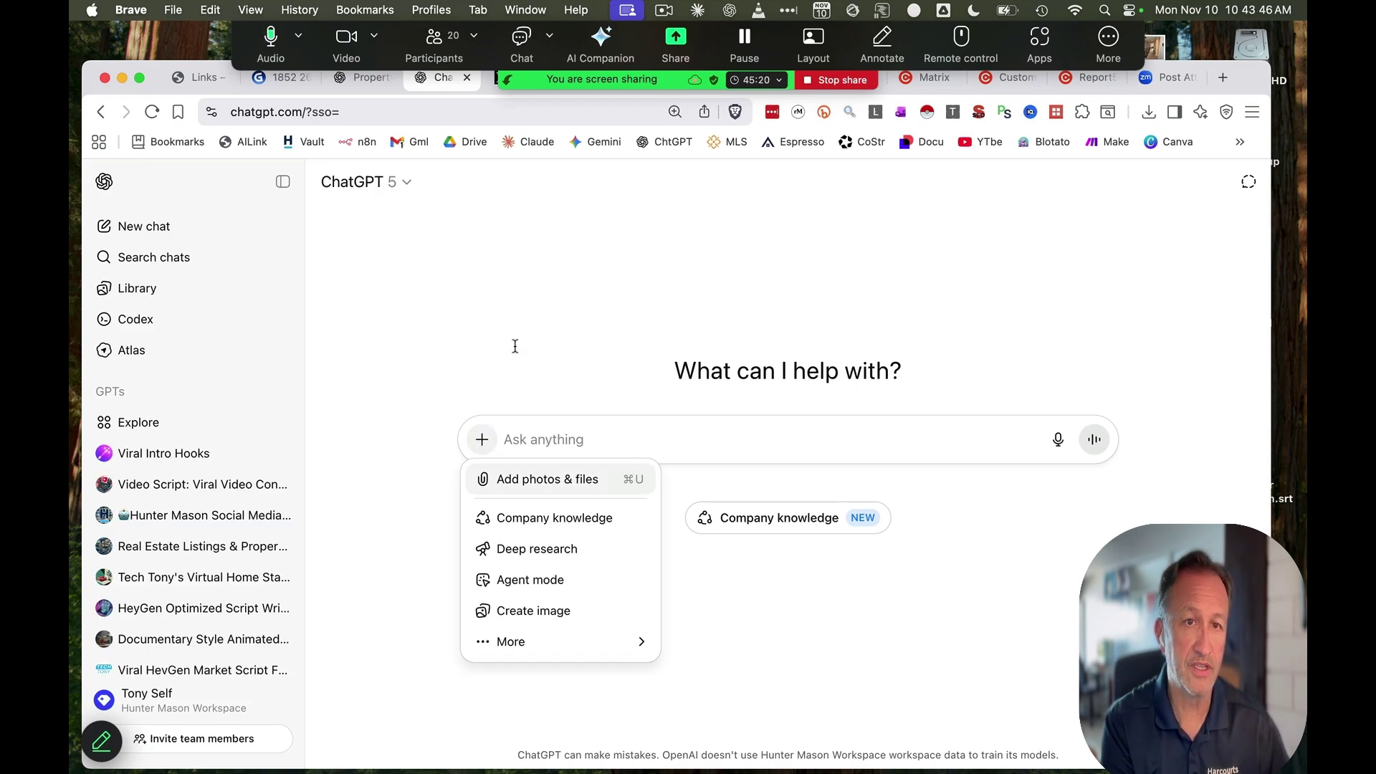
pyautogui.click(432, 235)
pyautogui.moveTo(415, 773); pyautogui.dragTo(955, 338)
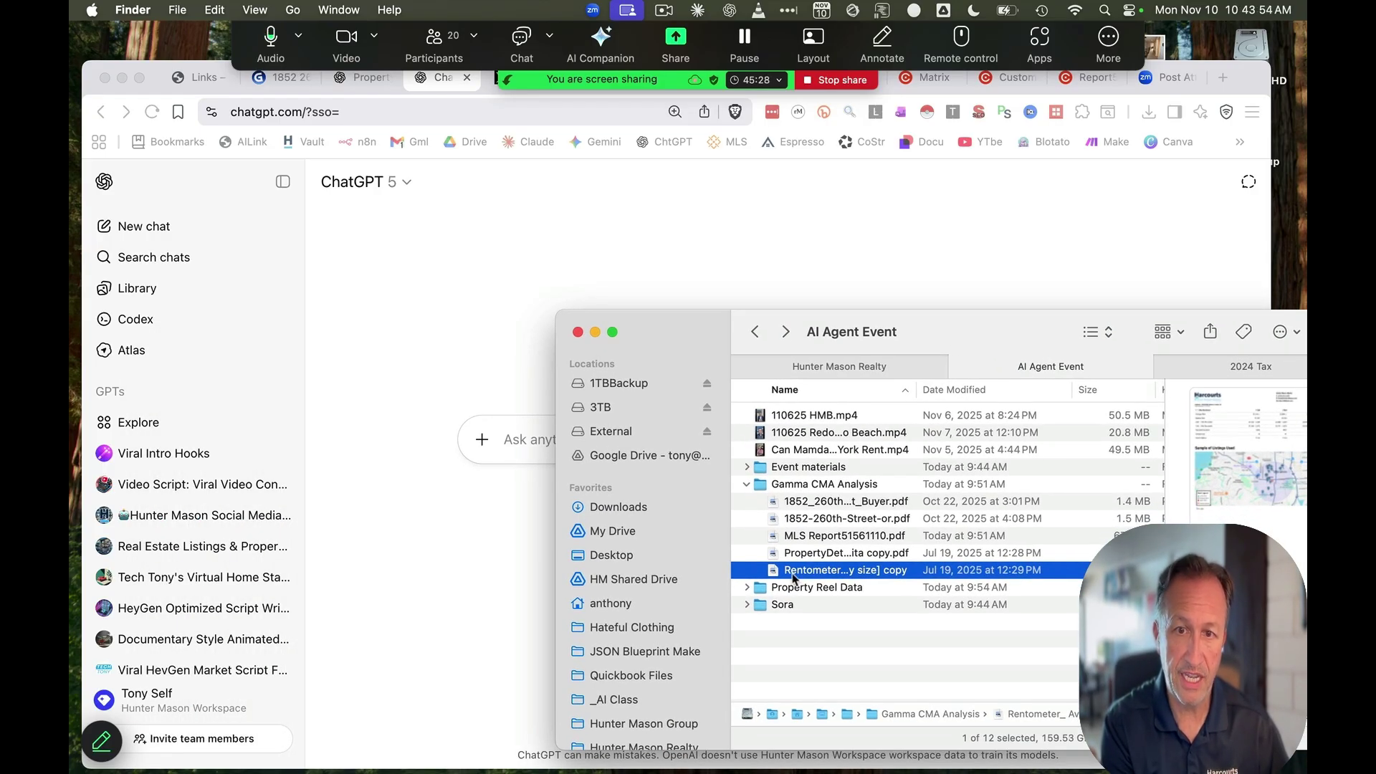
pyautogui.moveTo(794, 578); pyautogui.dragTo(372, 377)
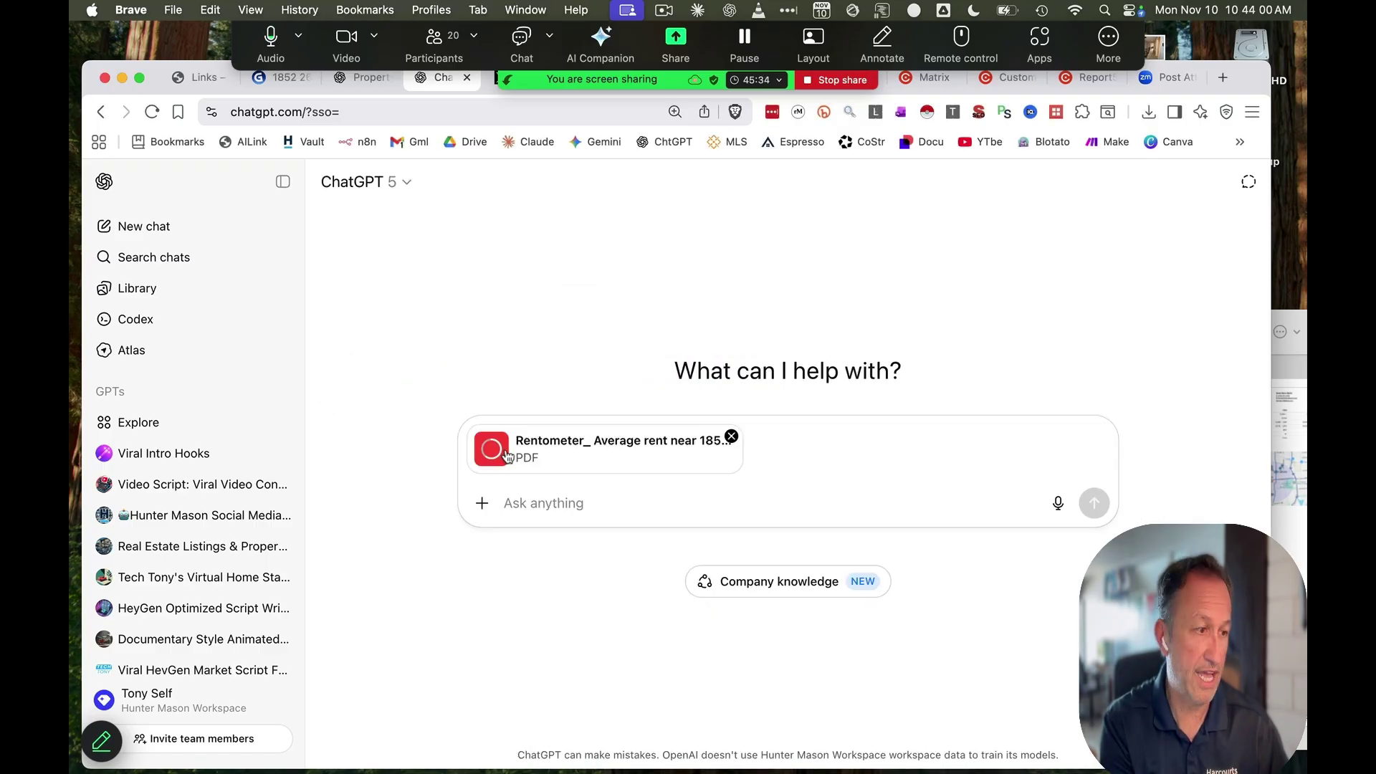
# Browse for a property photo to attach alongside the Rentometer PDF
pyautogui.click(482, 503)
pyautogui.click(541, 550)
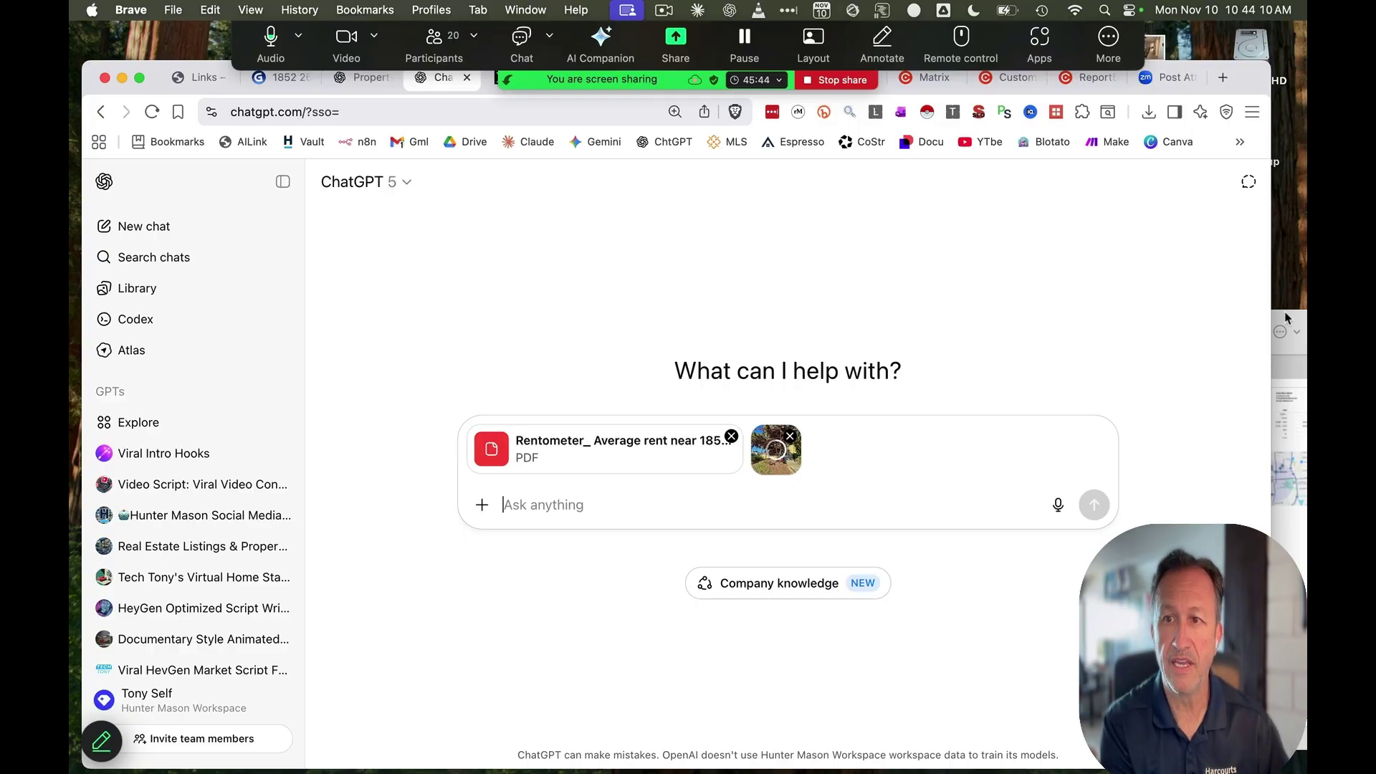
pyautogui.moveTo(1293, 317); pyautogui.dragTo(70, 379)
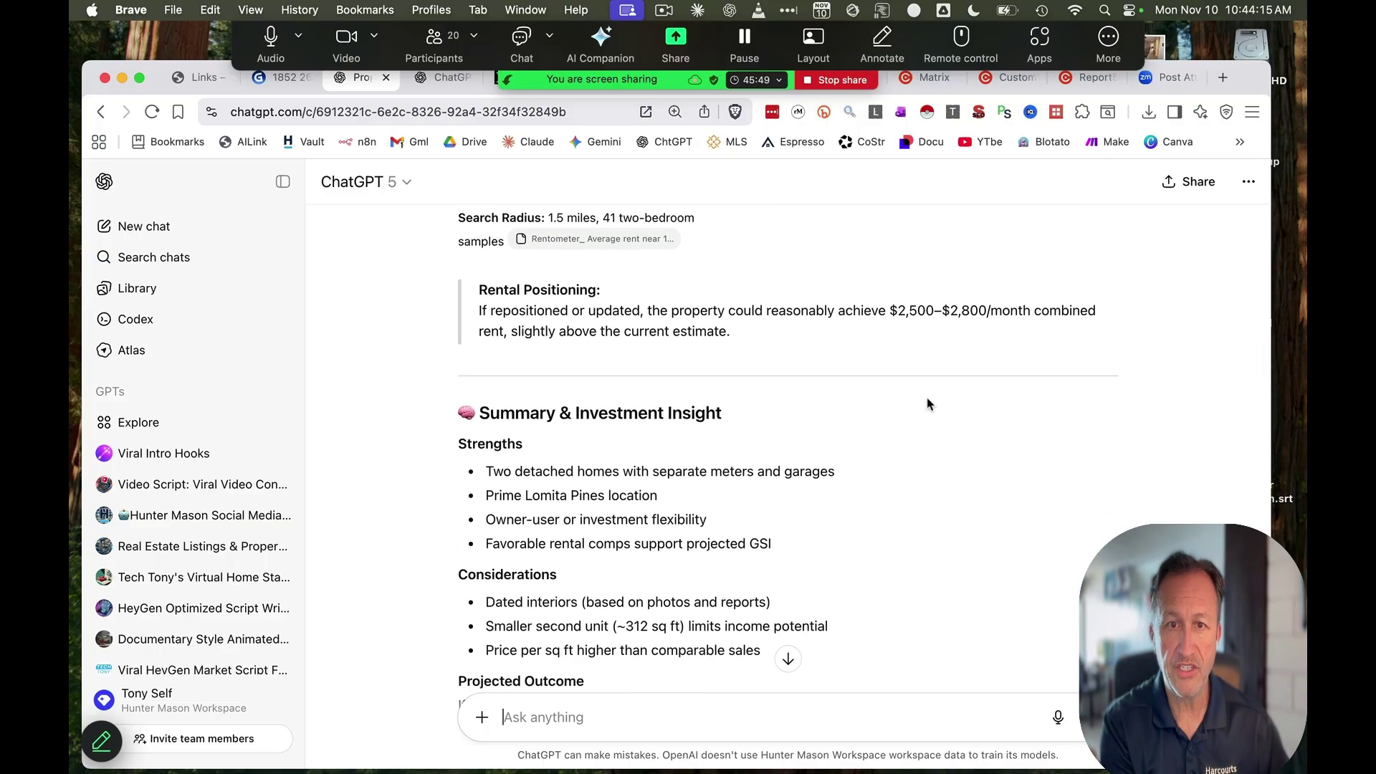
pyautogui.scroll(-5, 927, 406)
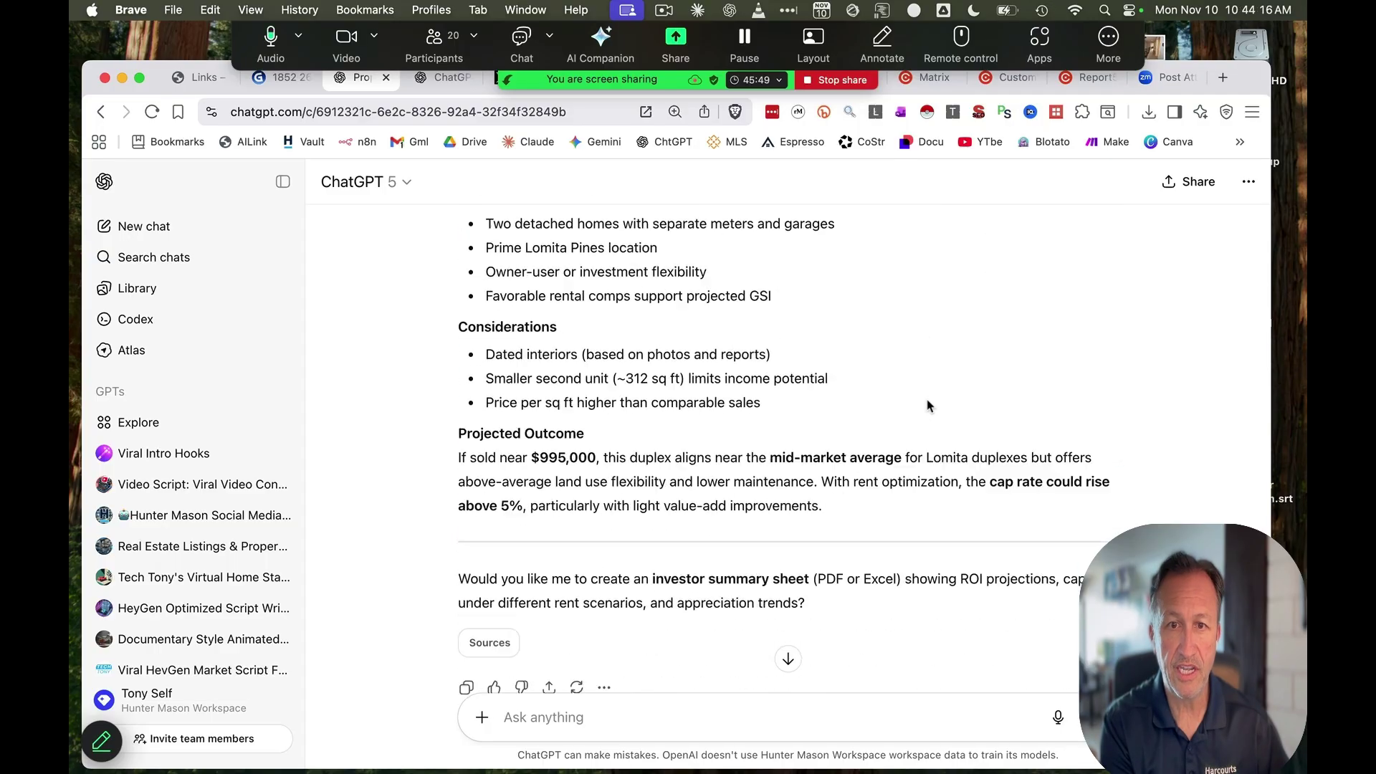
# Ask ChatGPT 'what is the ideal price to list' for the Lomita duplex
pyautogui.scroll(8, 927, 406)
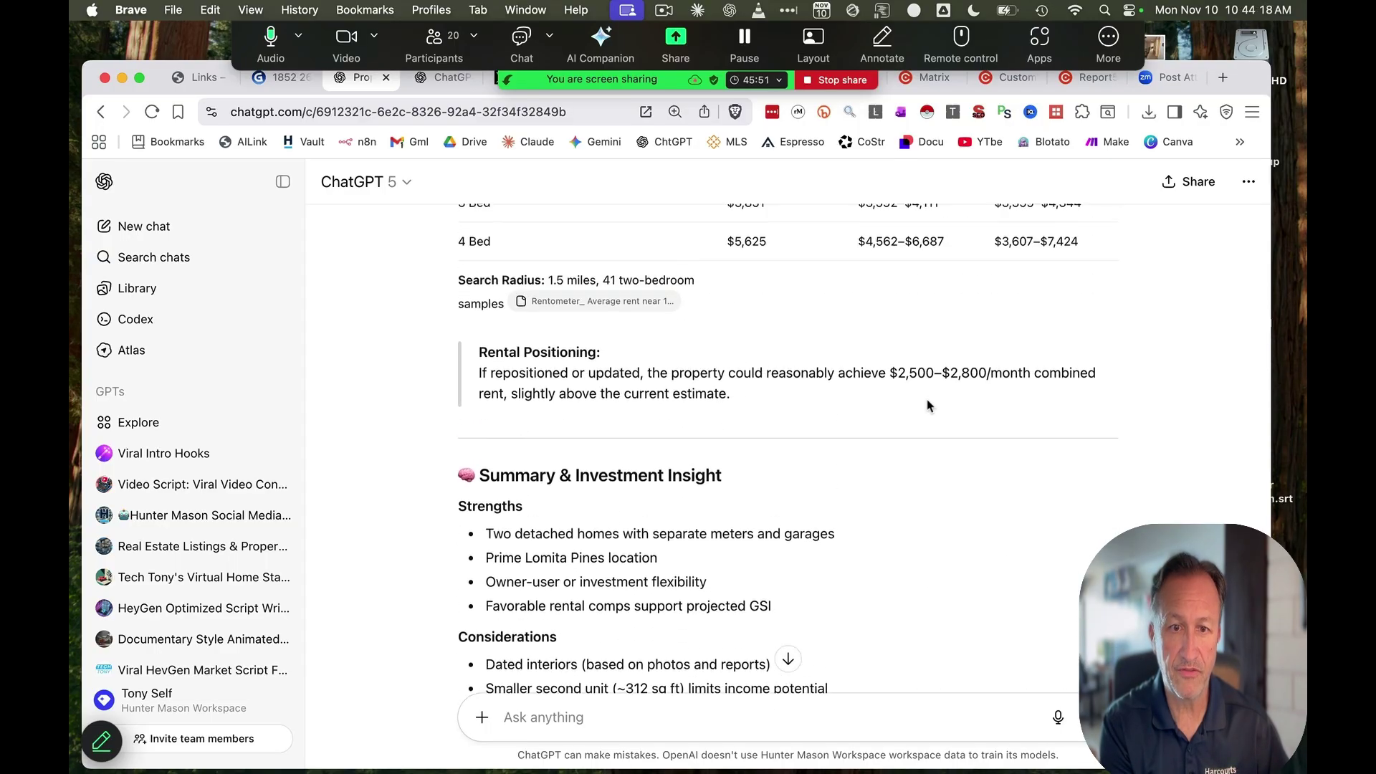
pyautogui.scroll(-5, 927, 405)
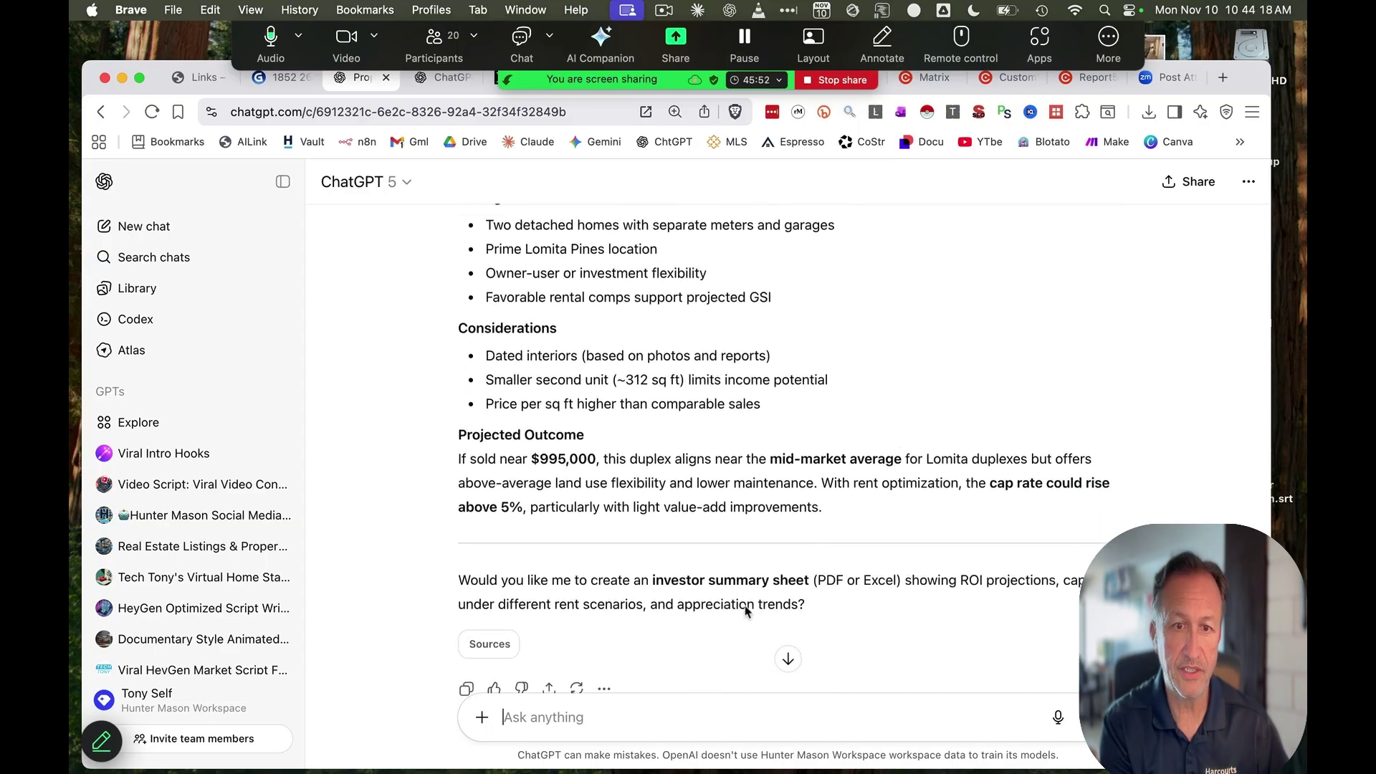
pyautogui.click(631, 702)
pyautogui.write('what is')
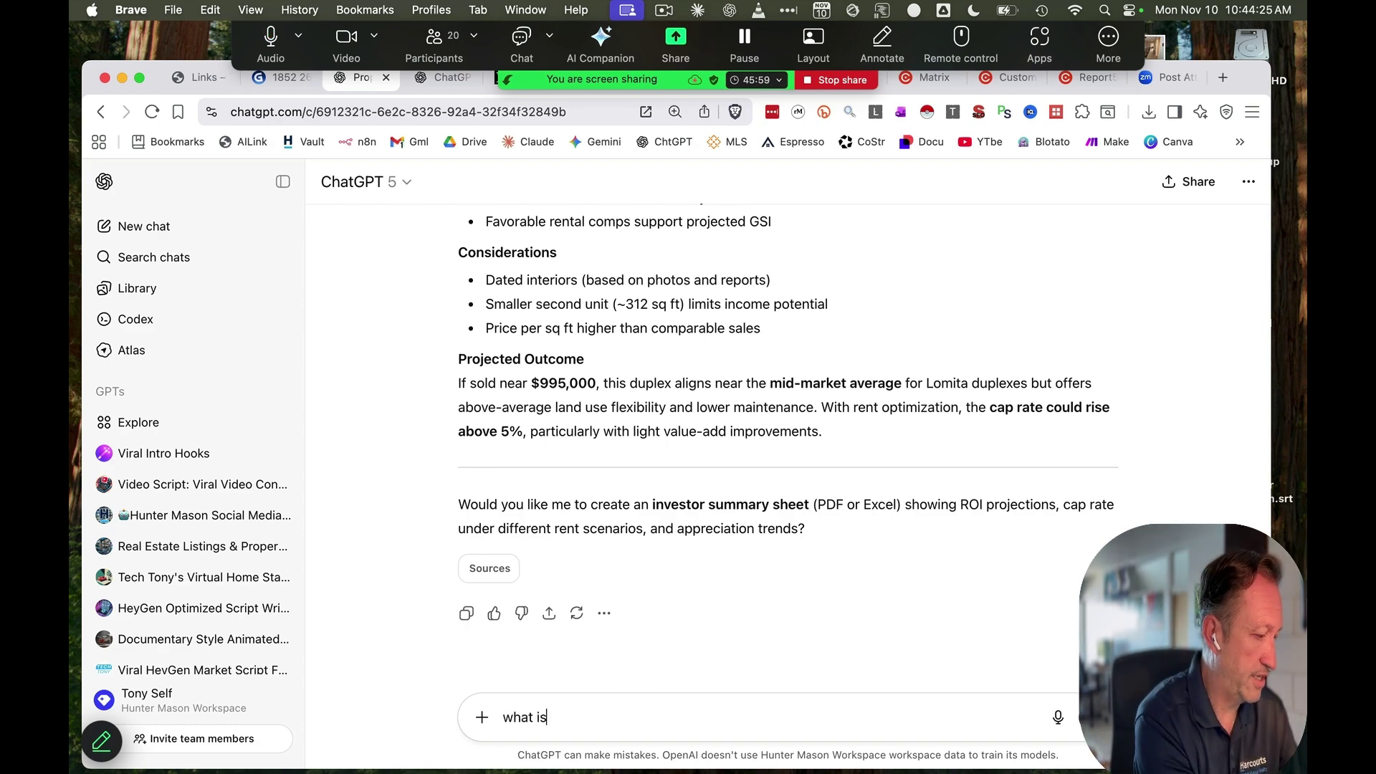
pyautogui.write(' the ideal price t')
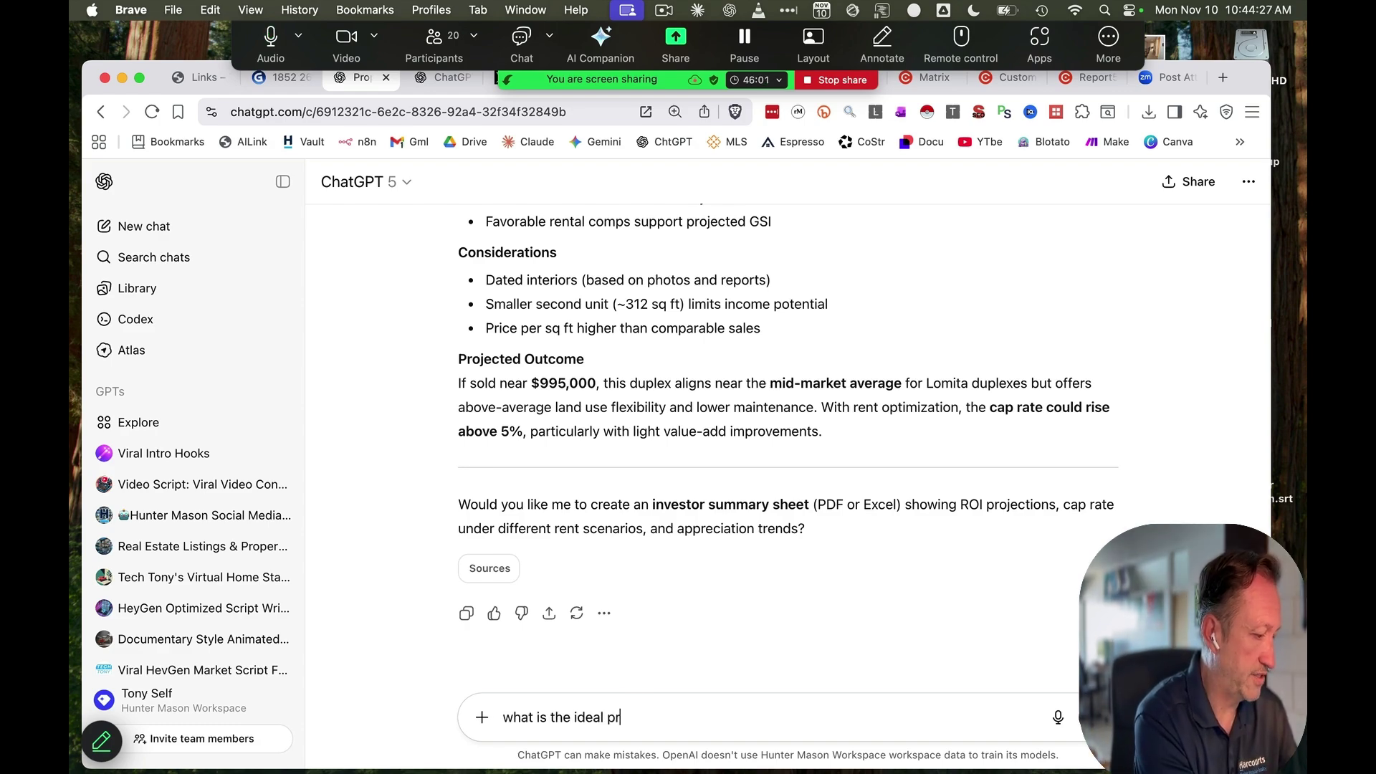
pyautogui.write('o list')
pyautogui.press('Return')
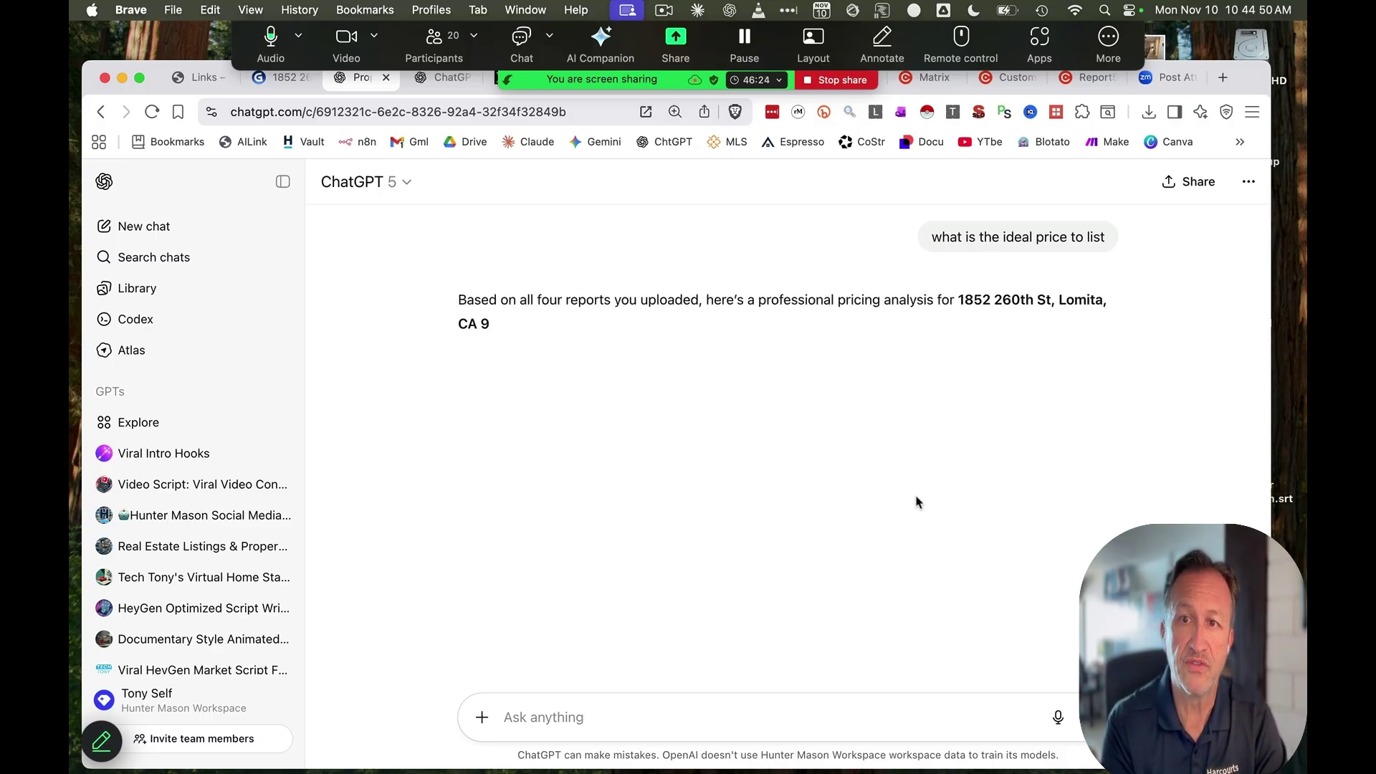
# Follow the streaming reply down to the $949,000 recommendation, pricing range table and ~4.9% cap-rate insight
pyautogui.scroll(-1, 961, 445)
pyautogui.scroll(-1, 927, 479)
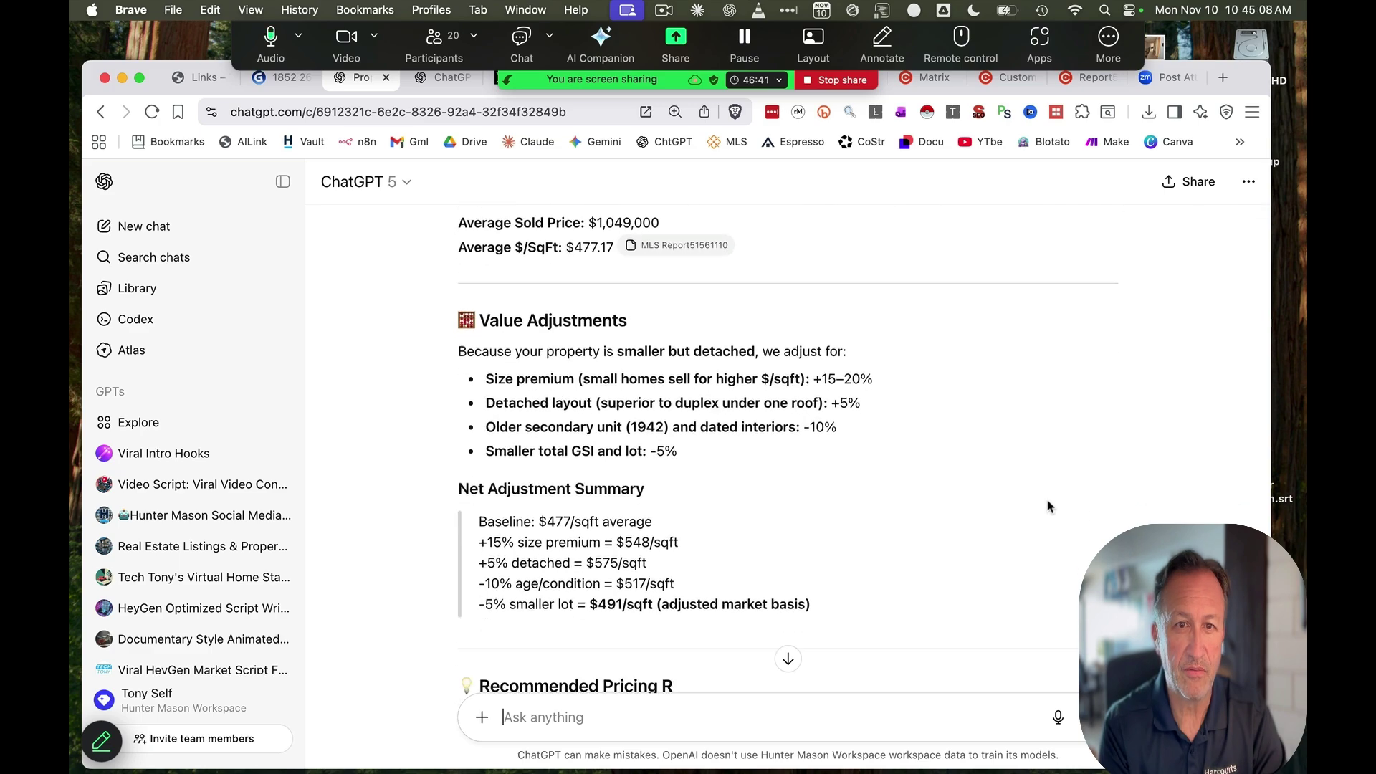
pyautogui.scroll(-1, 1057, 506)
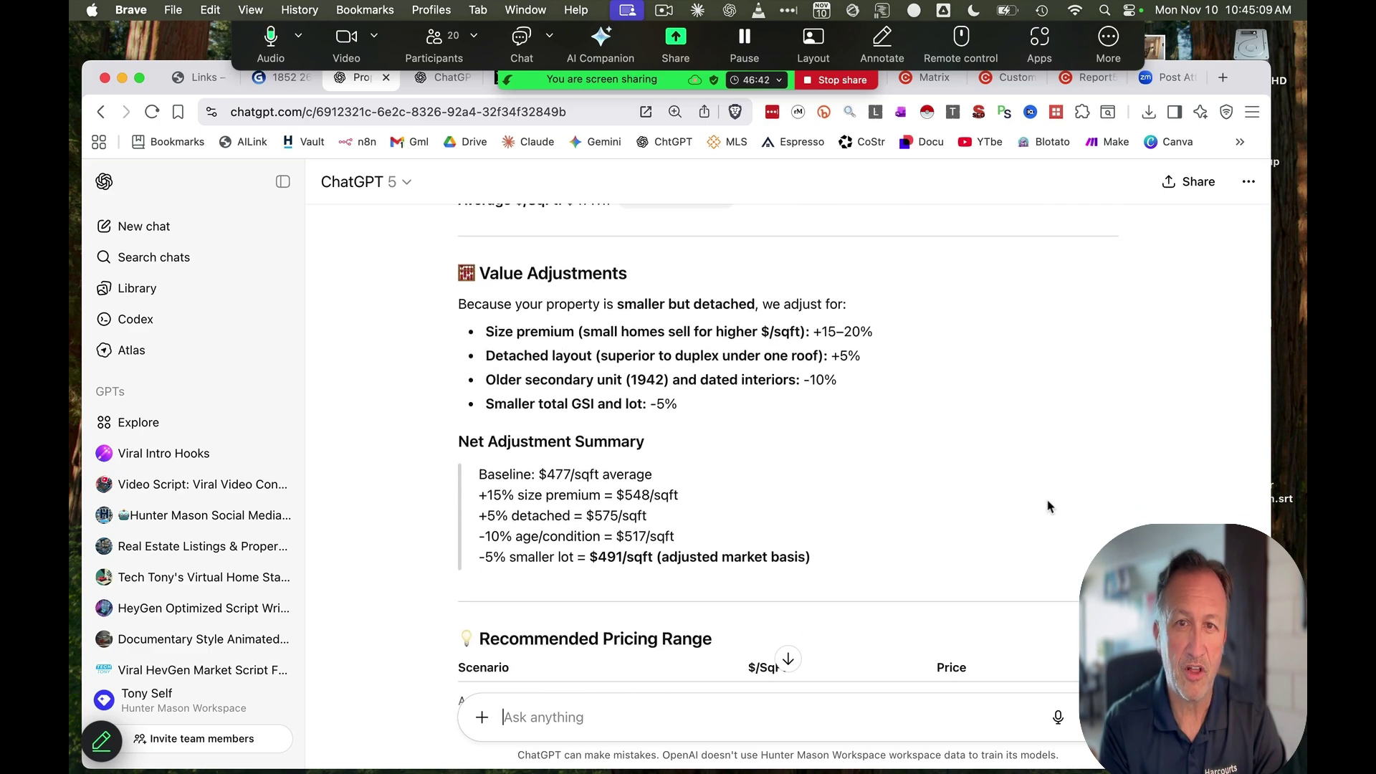
pyautogui.scroll(-2, 1048, 506)
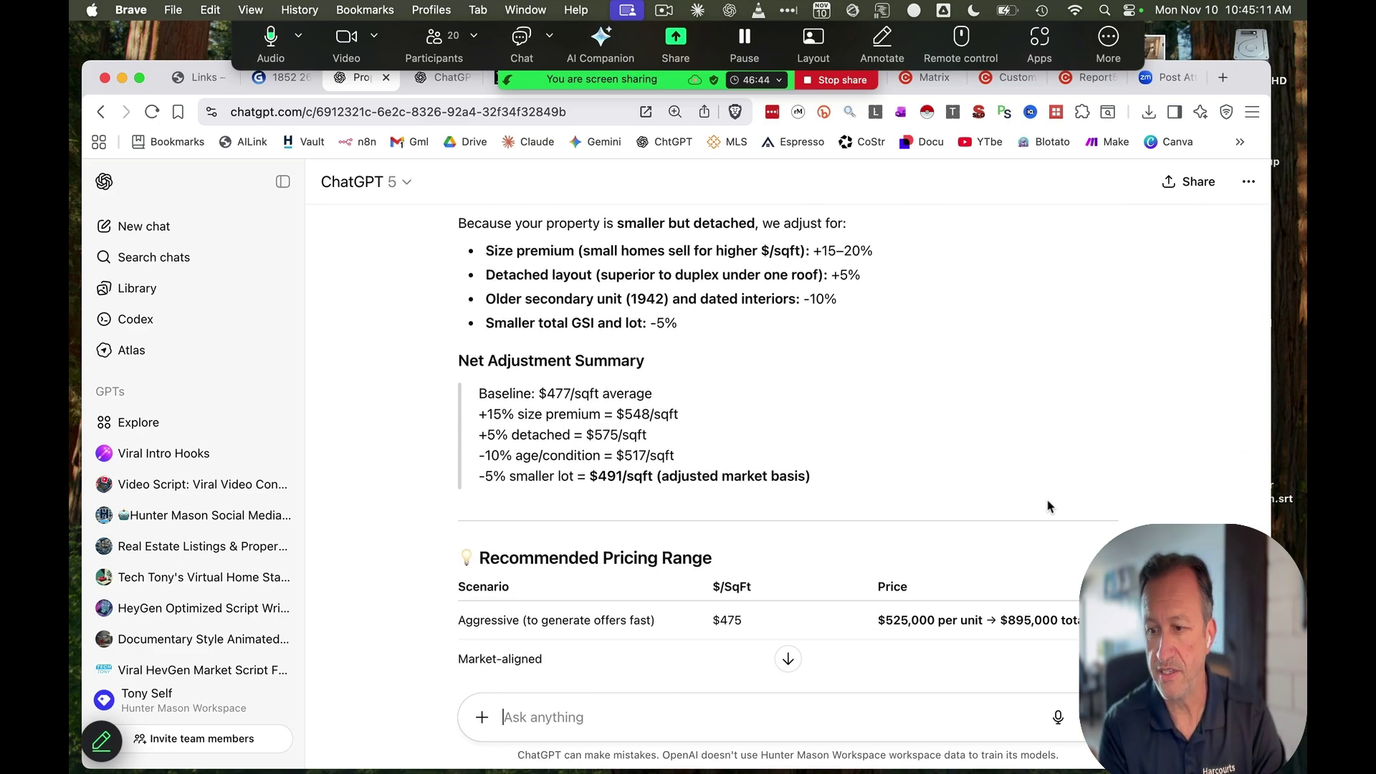
pyautogui.scroll(-3, 1048, 505)
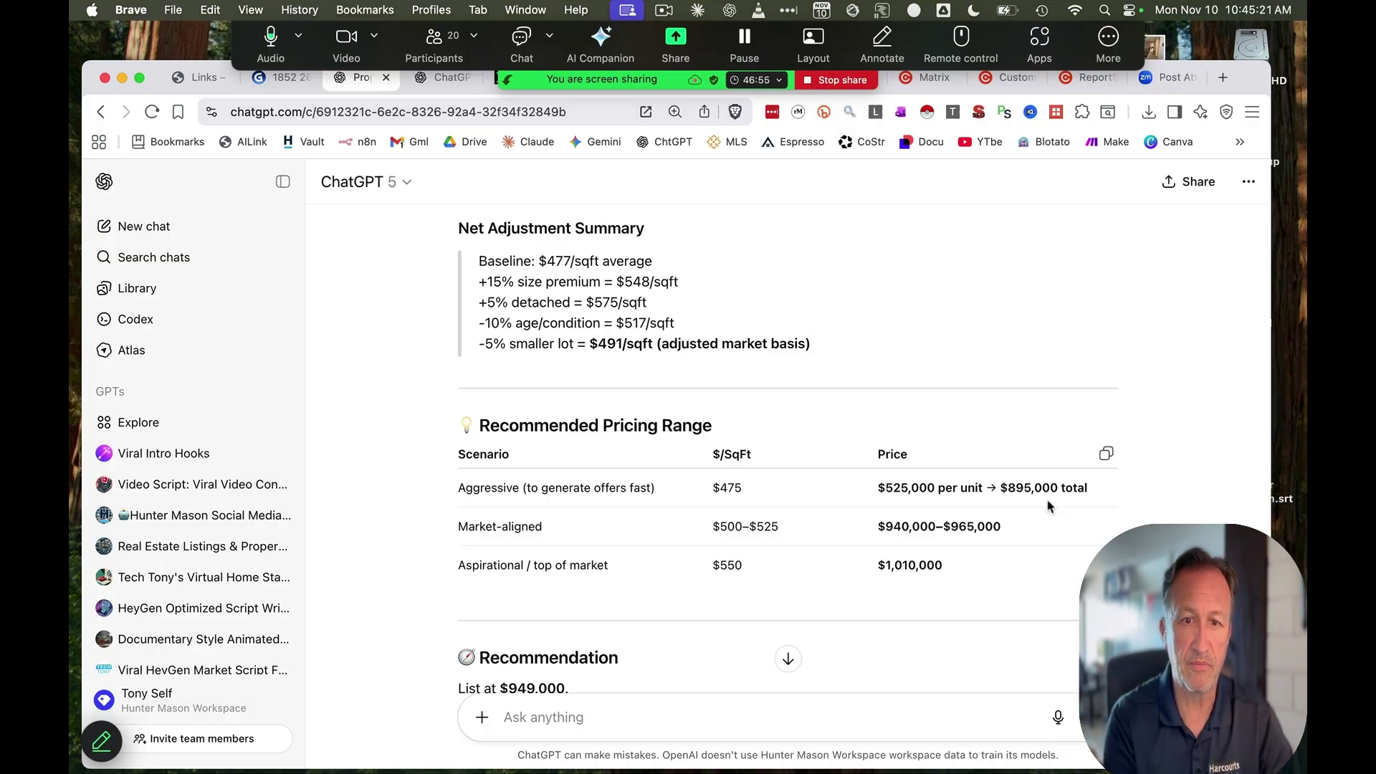
pyautogui.scroll(-8, 1047, 506)
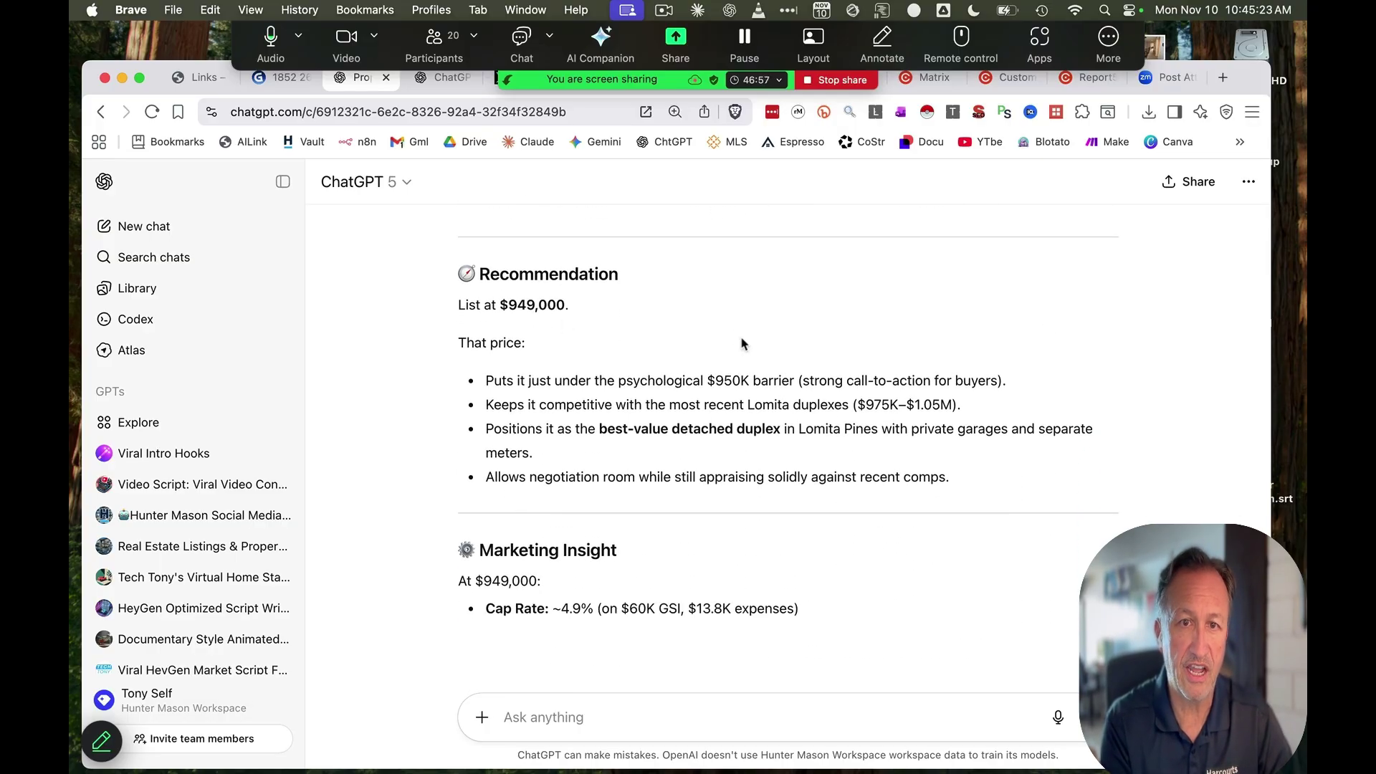
pyautogui.scroll(-2, 1021, 516)
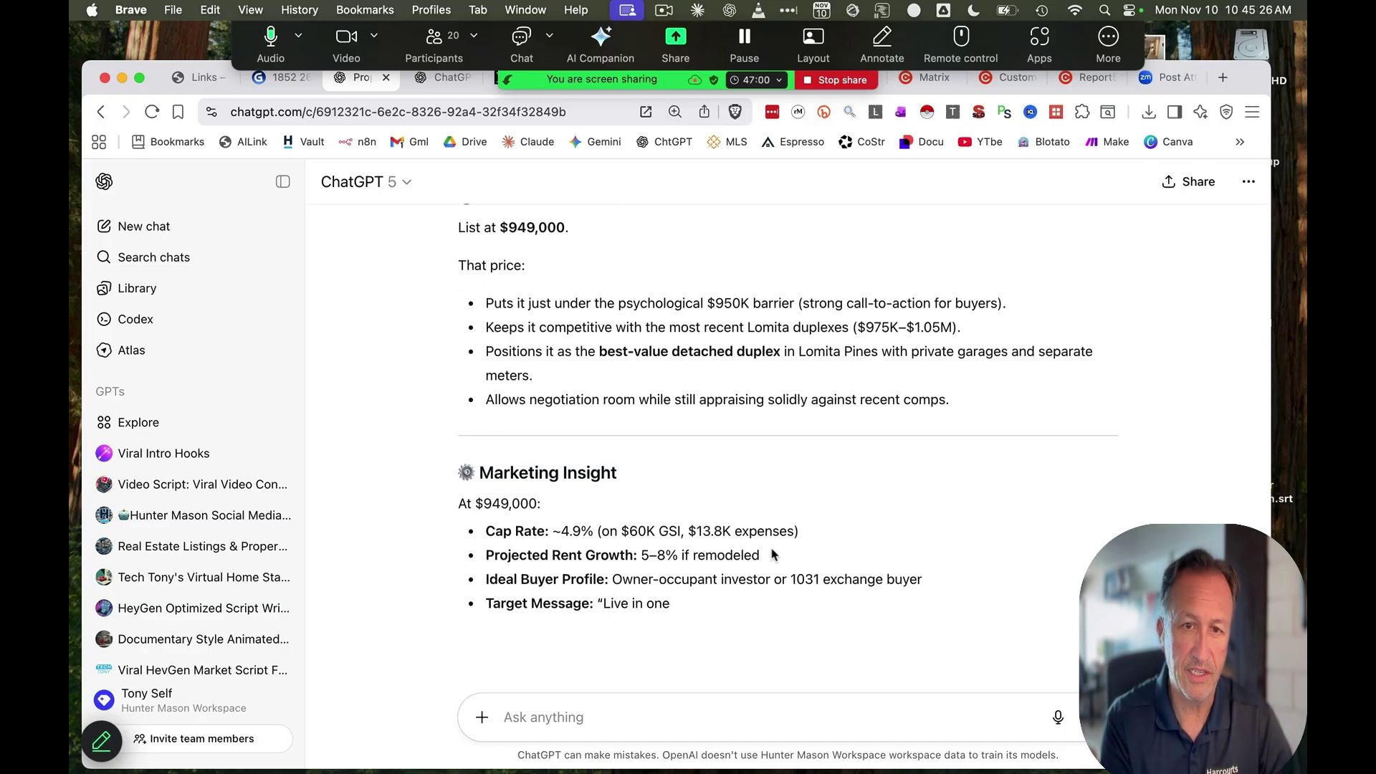
pyautogui.scroll(-2, 914, 536)
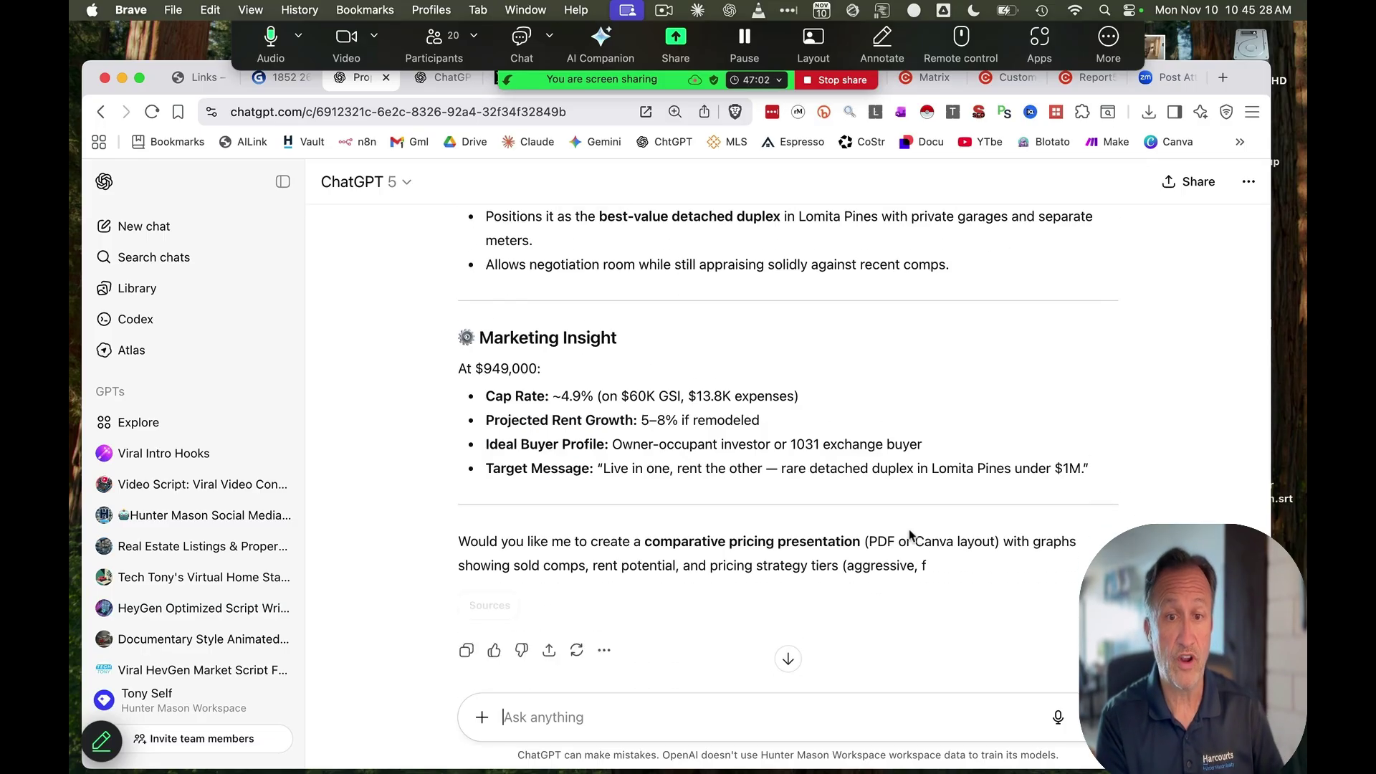
pyautogui.scroll(-2, 910, 533)
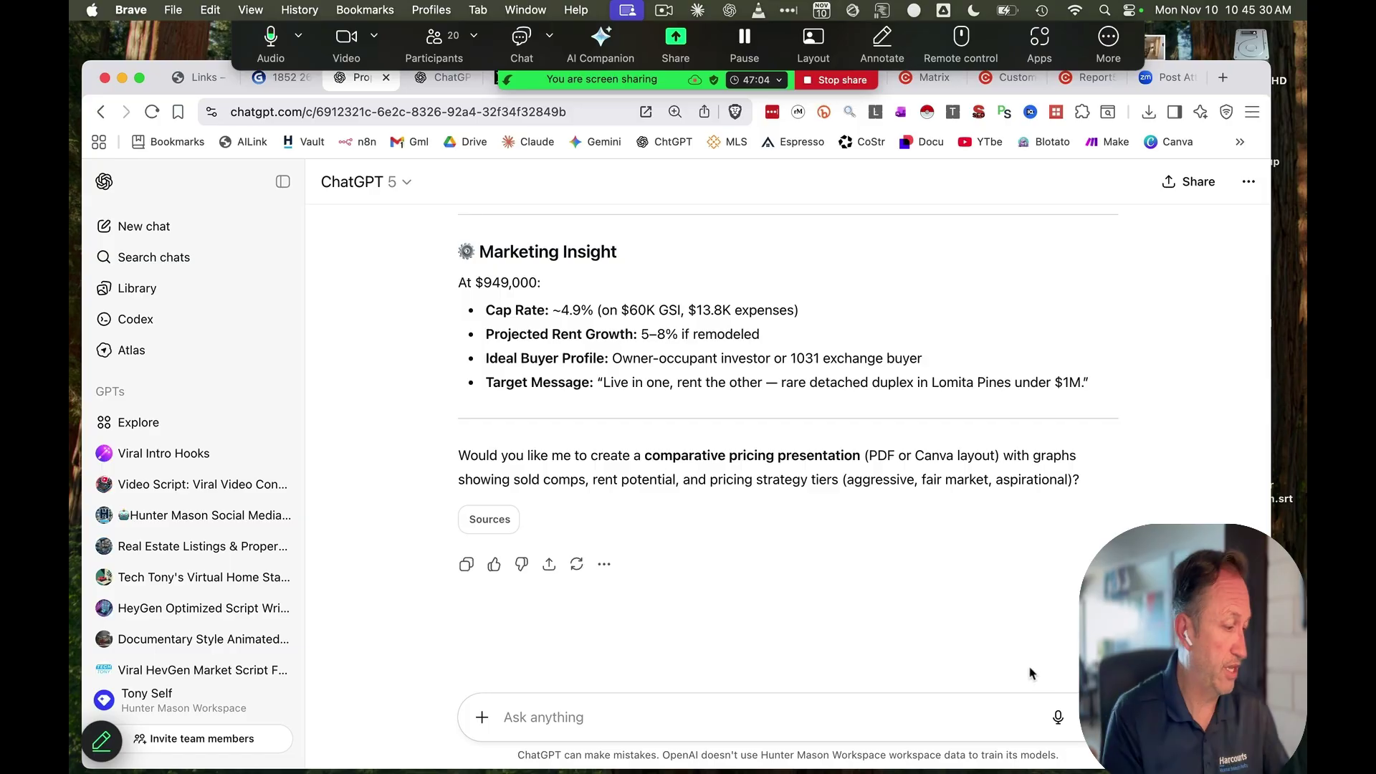
# Ask ChatGPT for a brief client email proposing a list price cut from $995,000 to $949,000
pyautogui.write('draft an e')
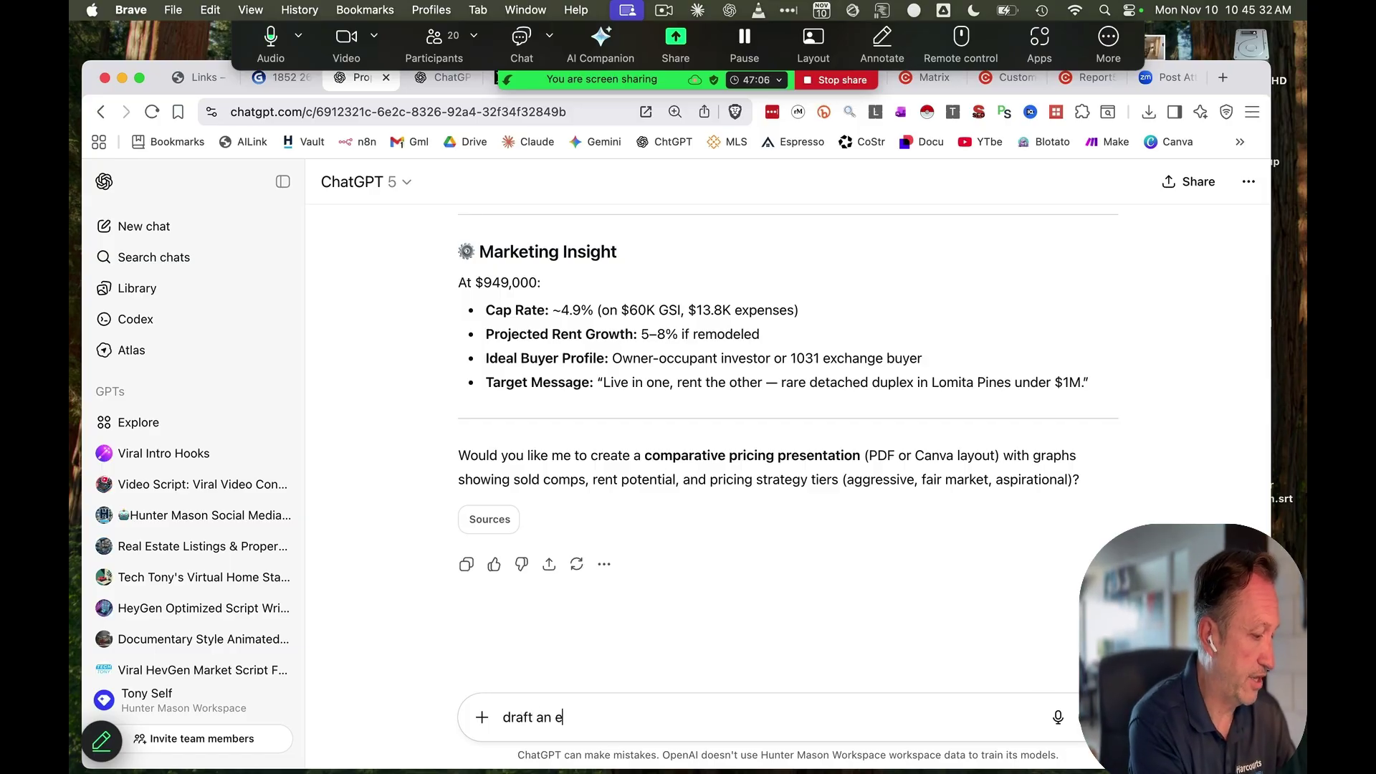
pyautogui.write('mail to my client re')
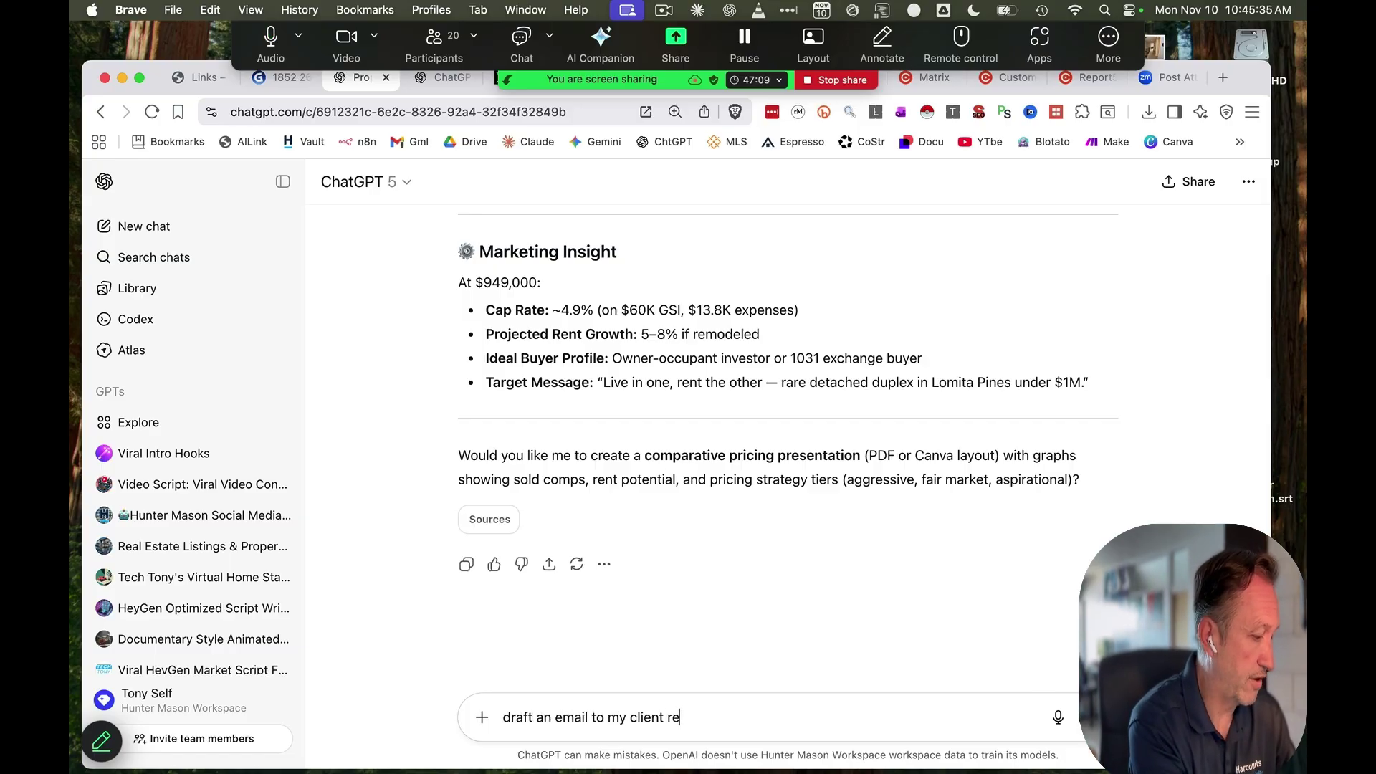
pyautogui.write('garding a')
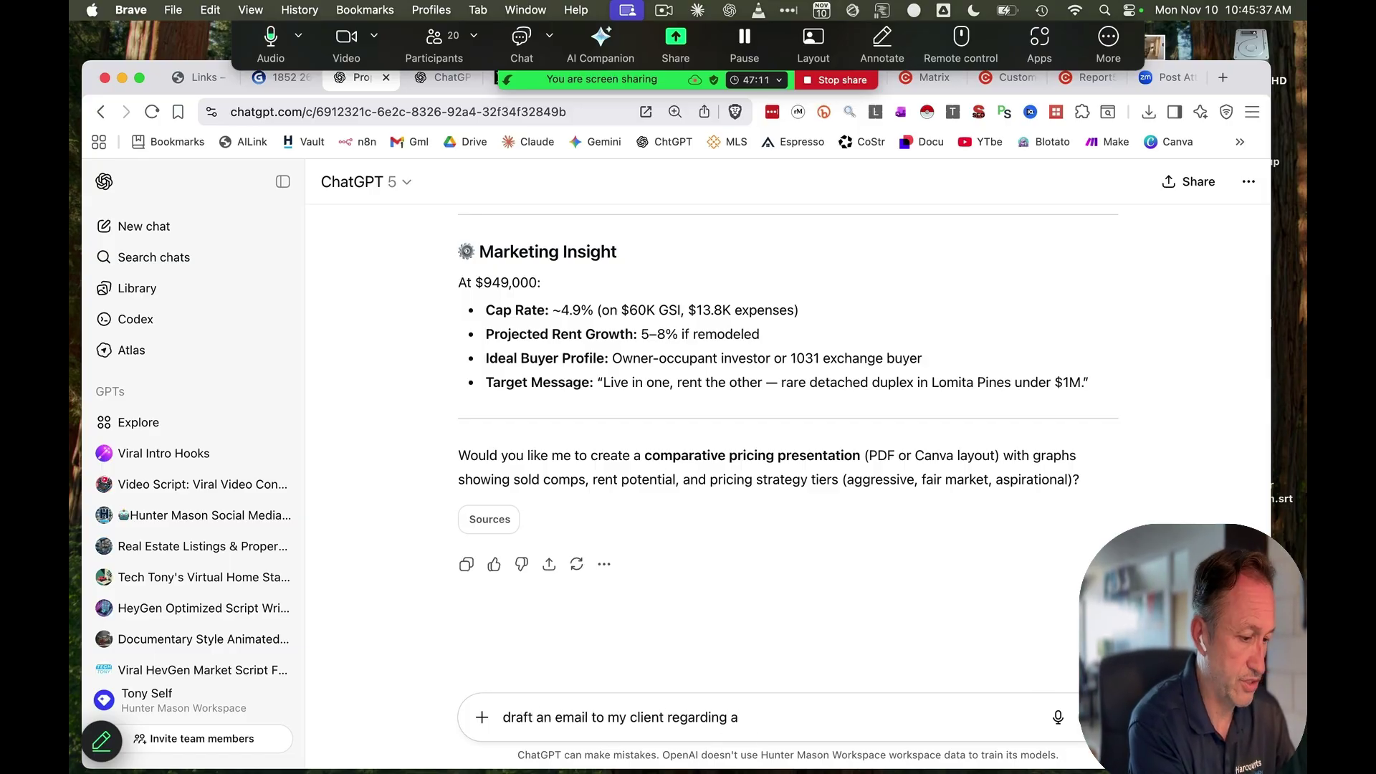
pyautogui.write(' price redutction keep it')
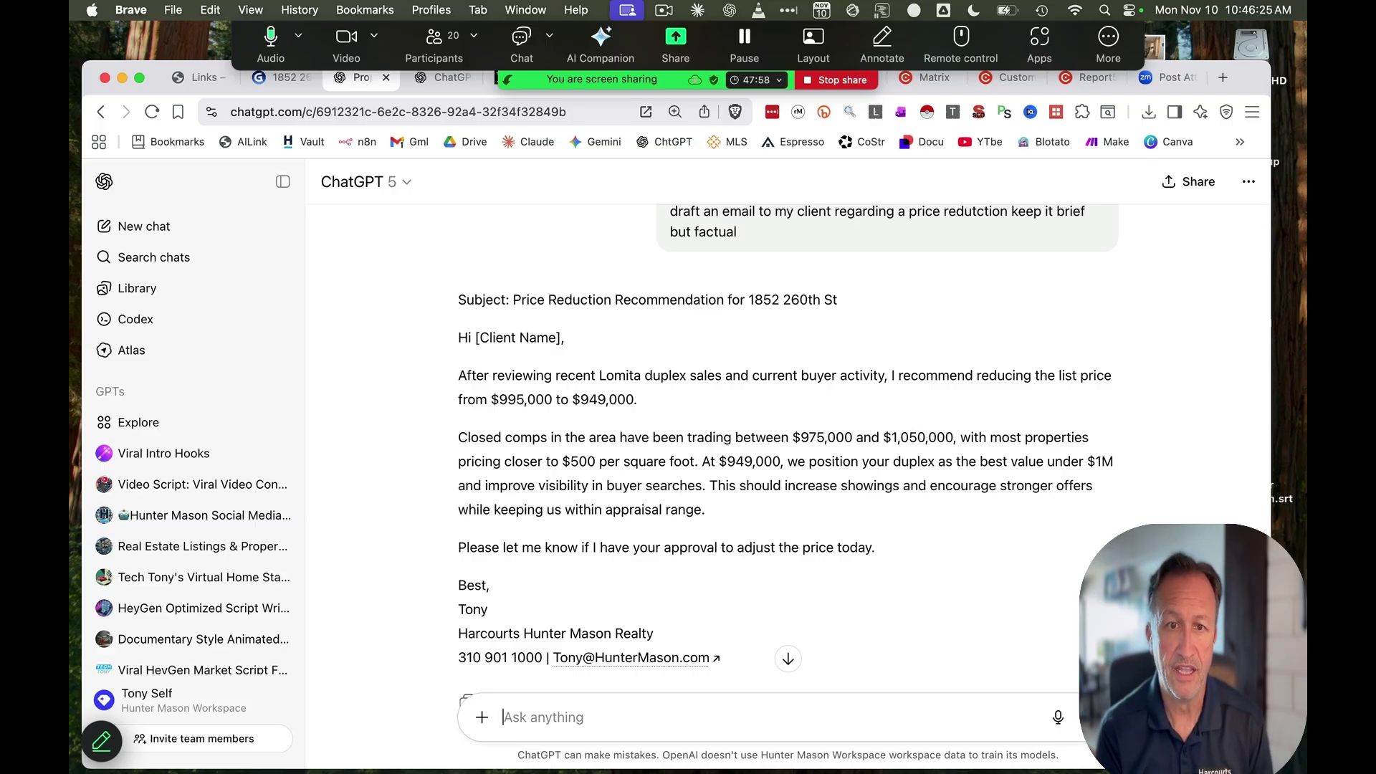
pyautogui.scroll(-3, 1018, 633)
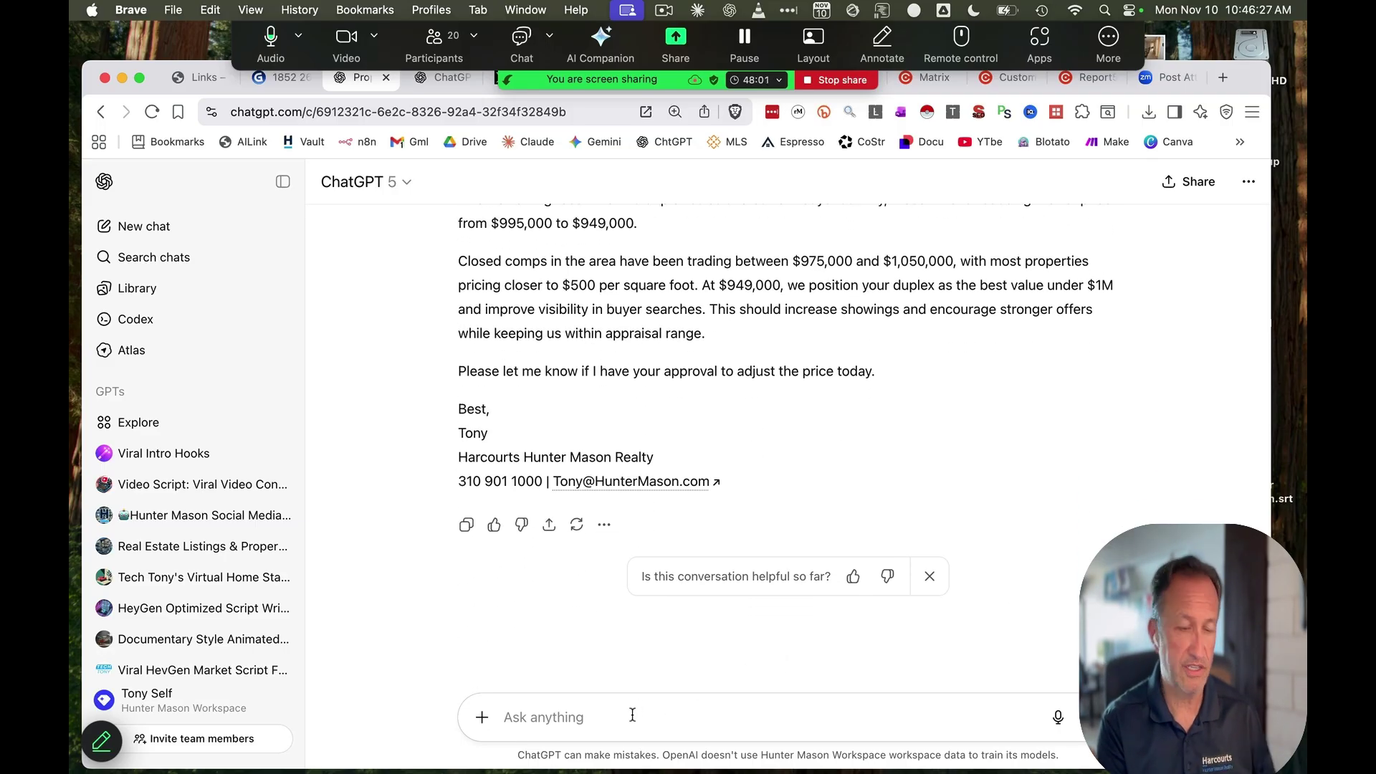
pyautogui.write('next create ')
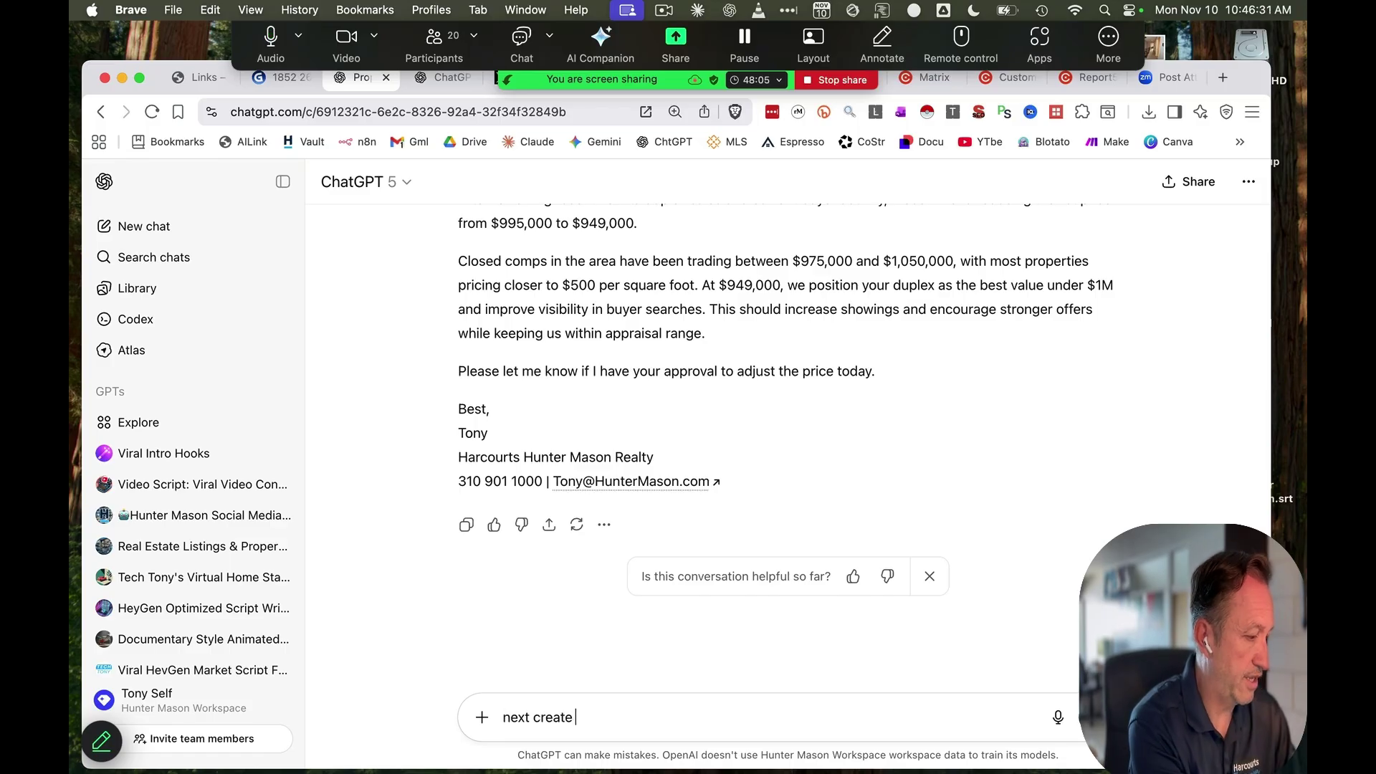
pyautogui.write('a summary to u')
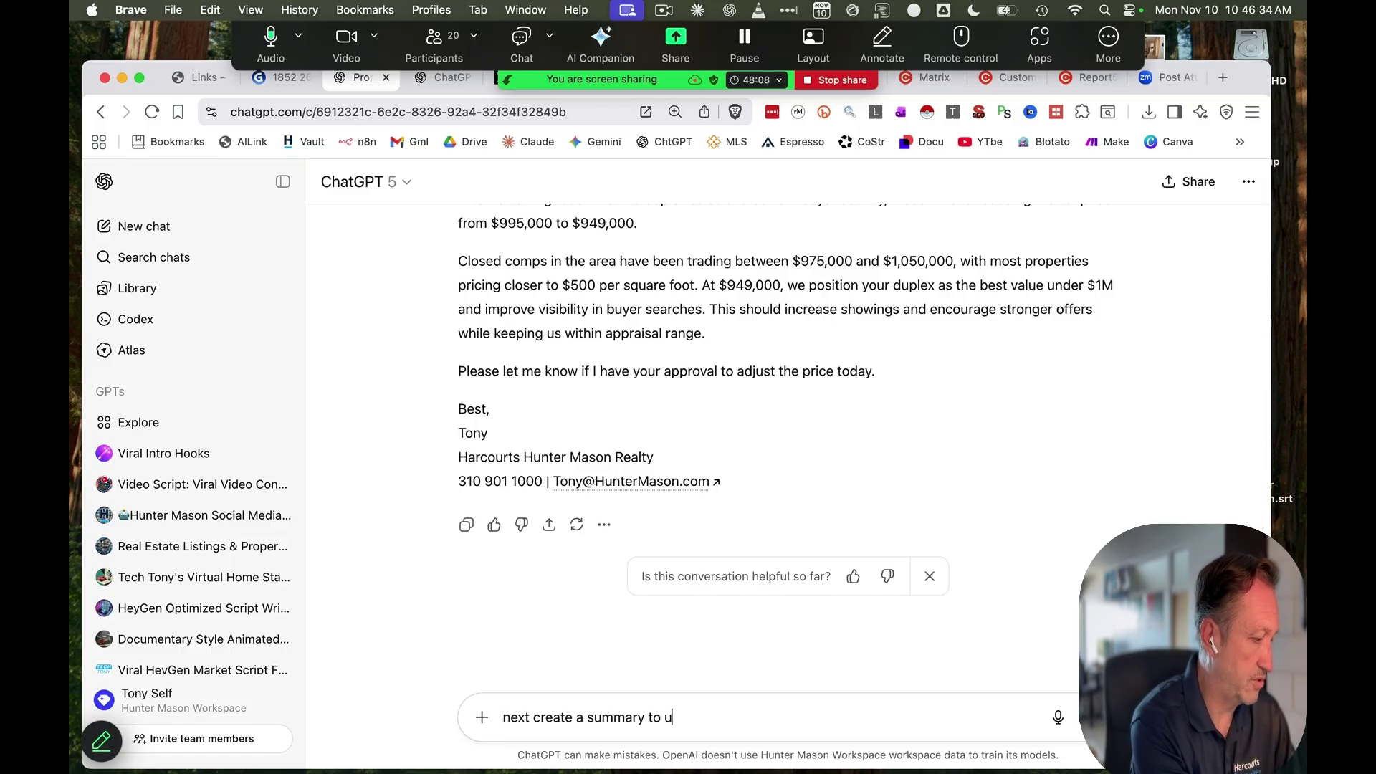
pyautogui.write('sed in gamma')
pyautogui.press('Return')
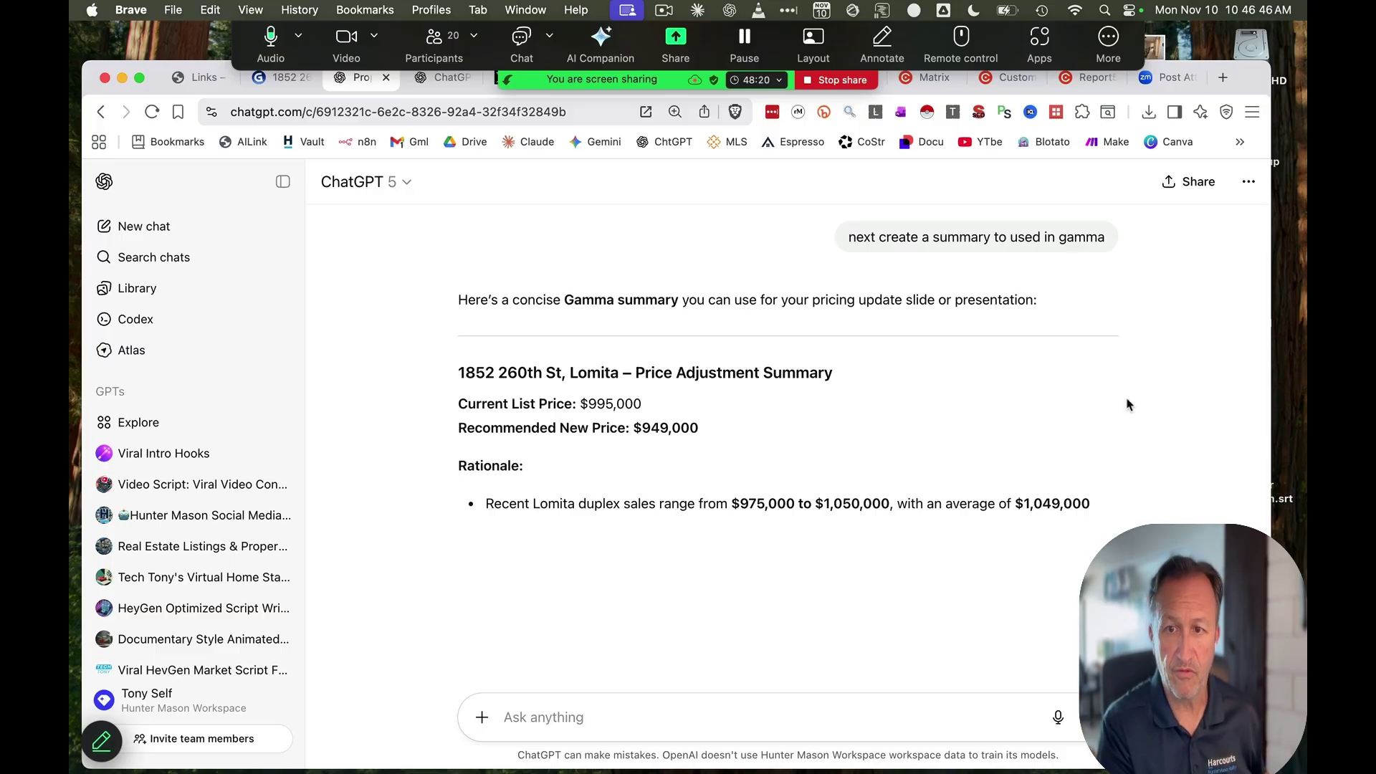
pyautogui.scroll(-2, 1115, 445)
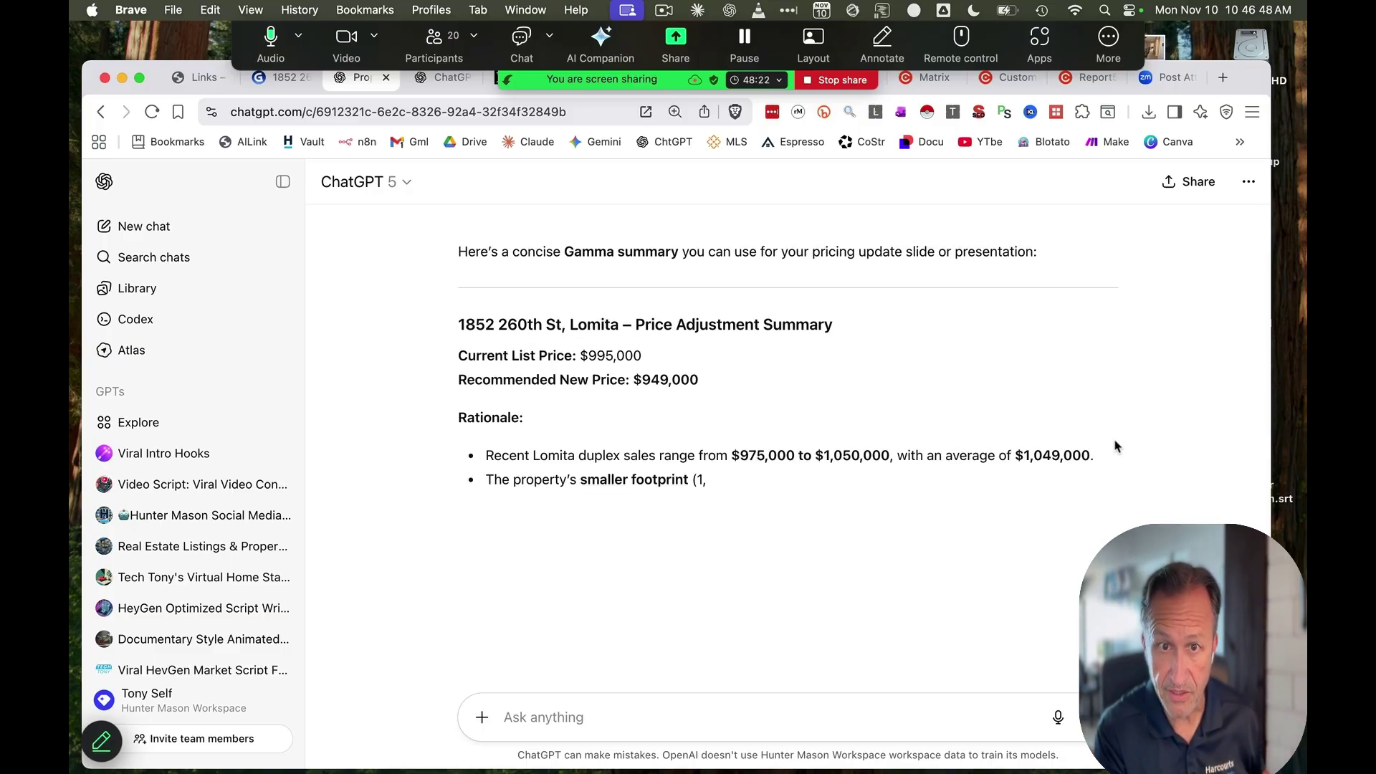
pyautogui.click(284, 83)
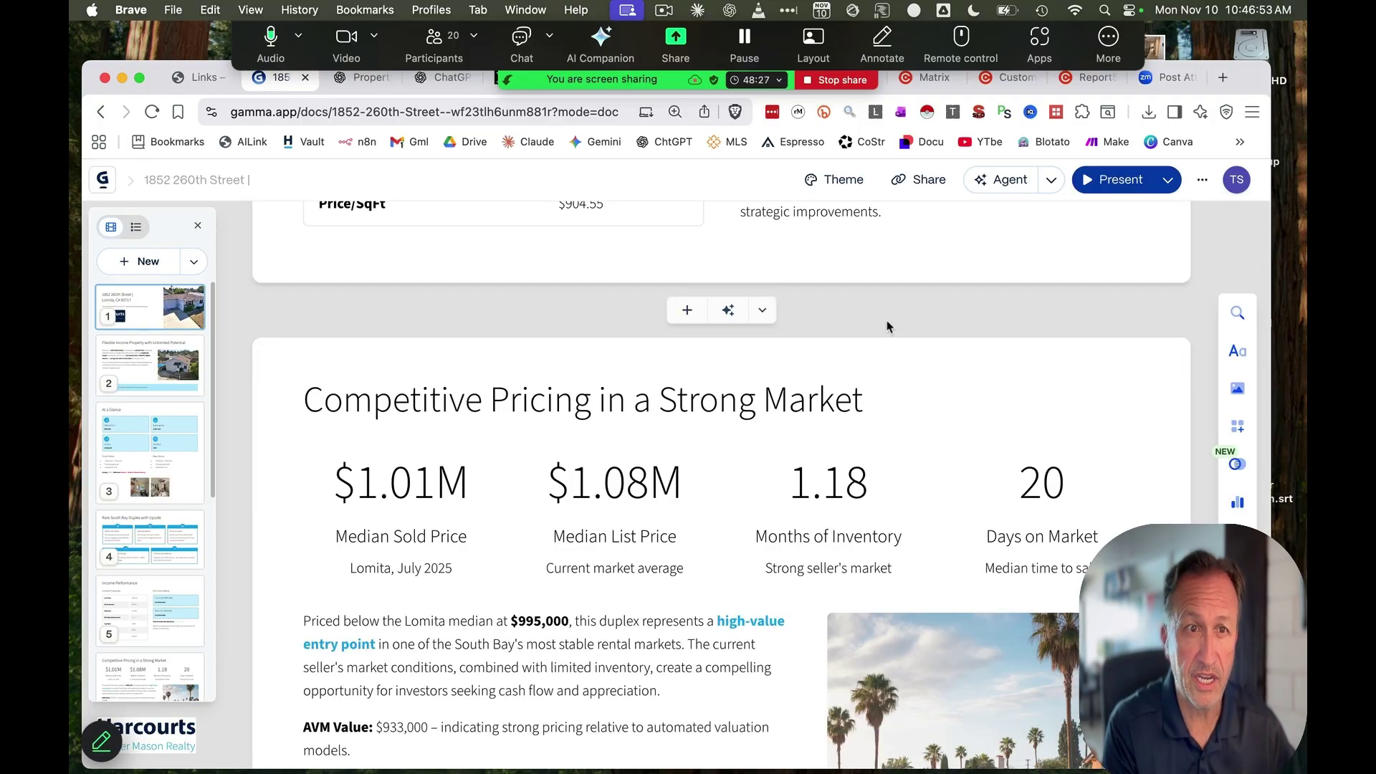
# Start a new Gamma 'Paste in text' presentation and select ChatGPT's price adjustment summary to copy
pyautogui.scroll(10, 887, 327)
pyautogui.click(102, 179)
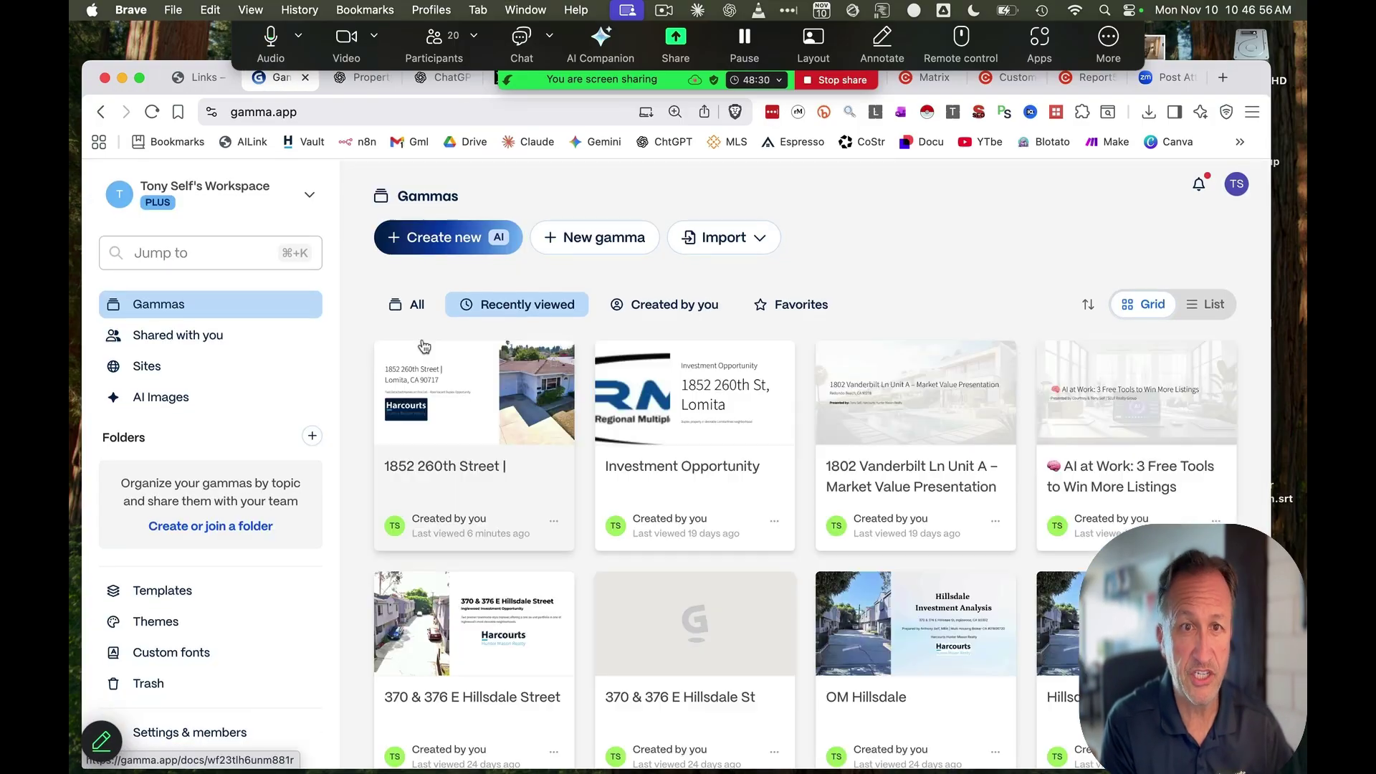
pyautogui.click(450, 238)
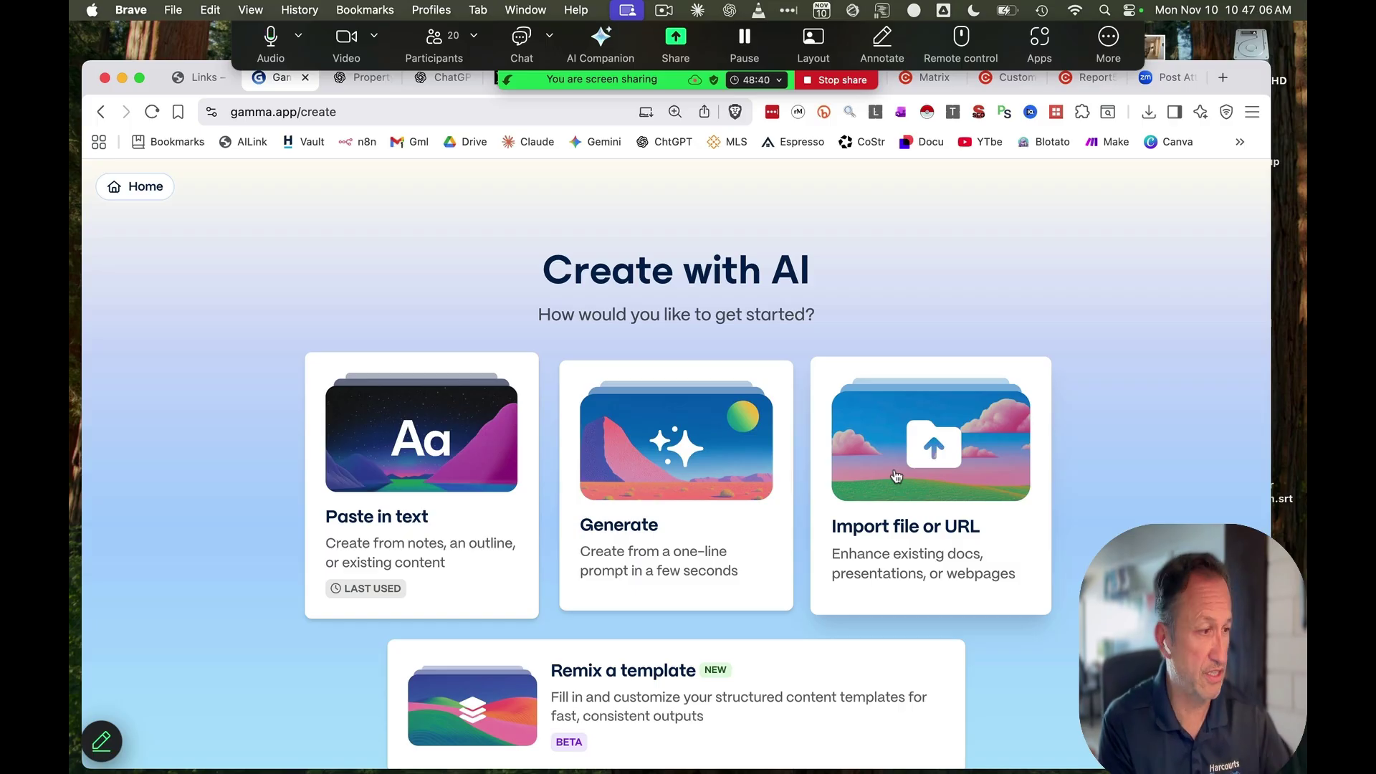
pyautogui.click(351, 450)
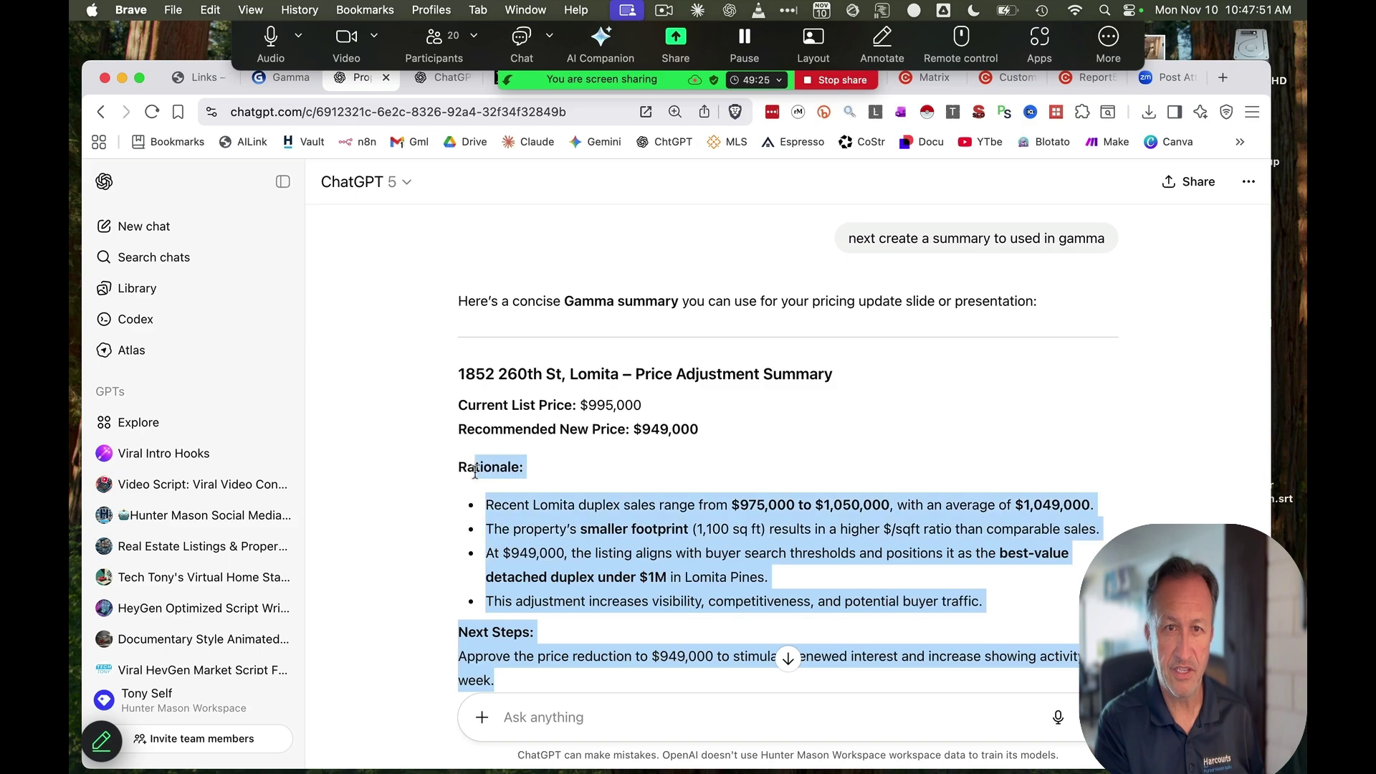
pyautogui.moveTo(430, 462); pyautogui.dragTo(423, 353)
pyautogui.press('super+c')
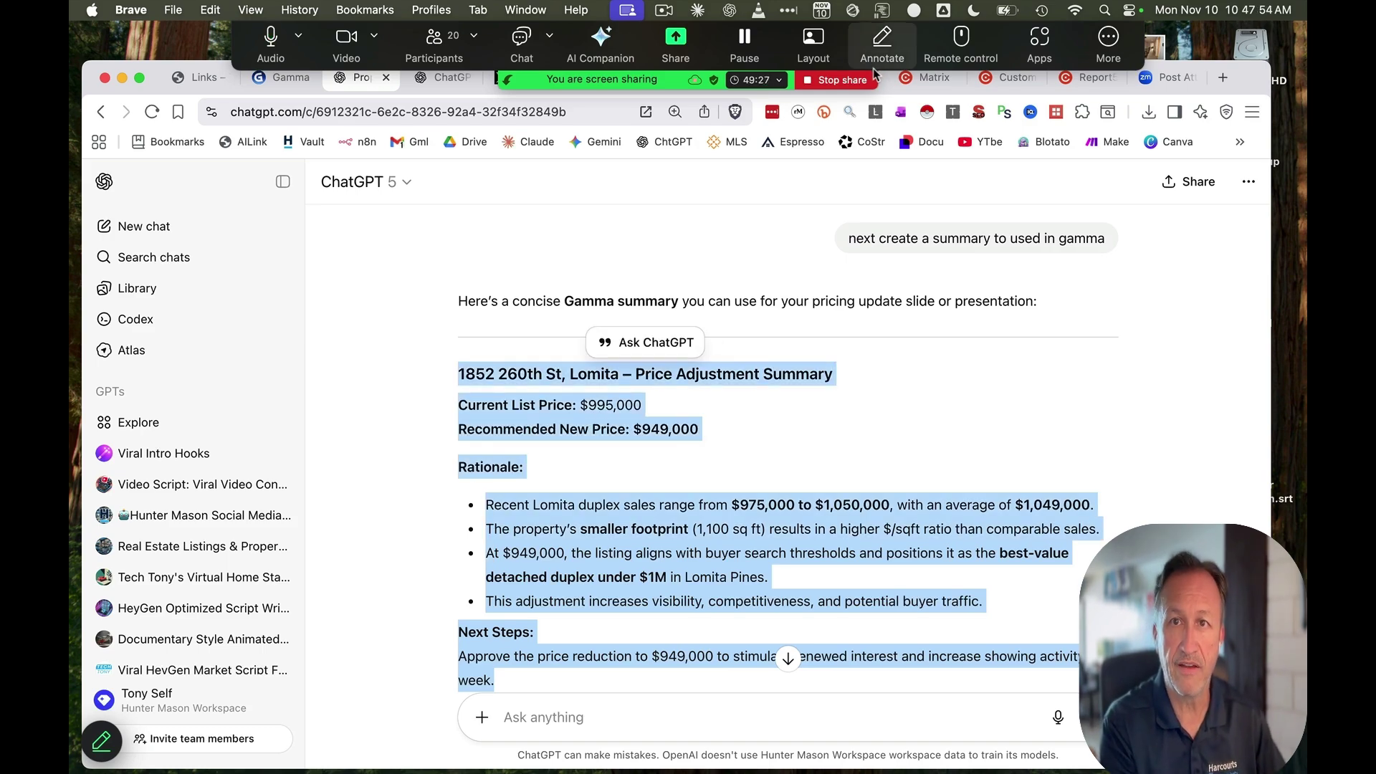
pyautogui.click(285, 84)
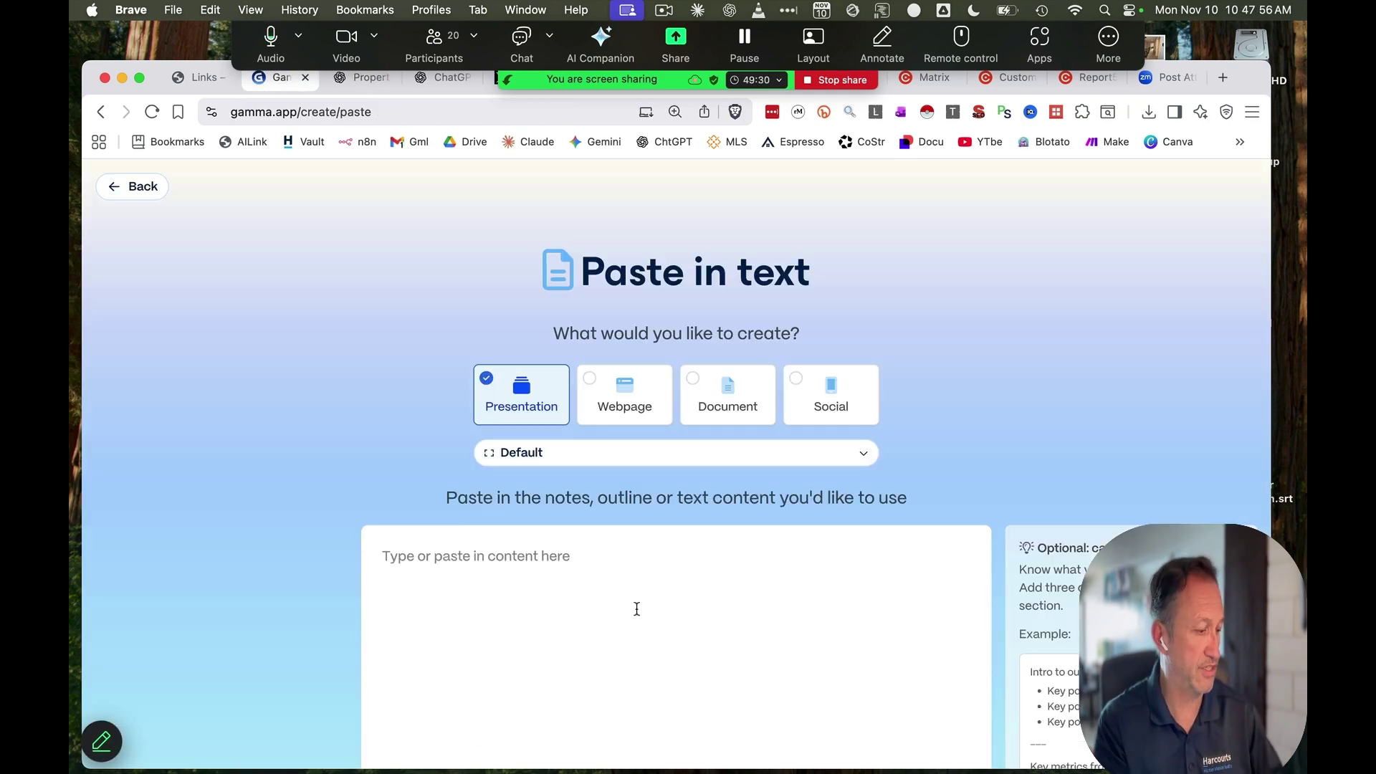
pyautogui.click(636, 608)
pyautogui.press('super+v')
pyautogui.scroll(-5, 755, 574)
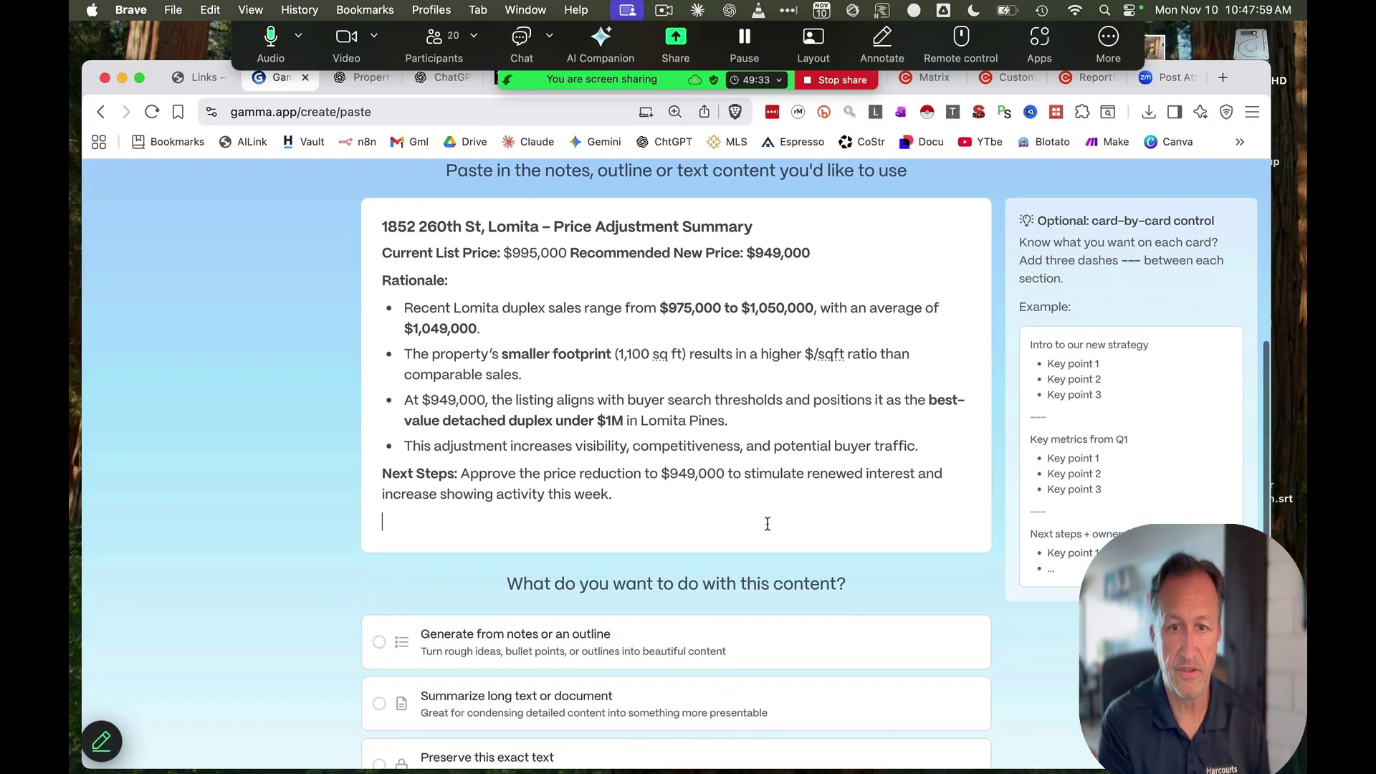
pyautogui.scroll(-3, 768, 524)
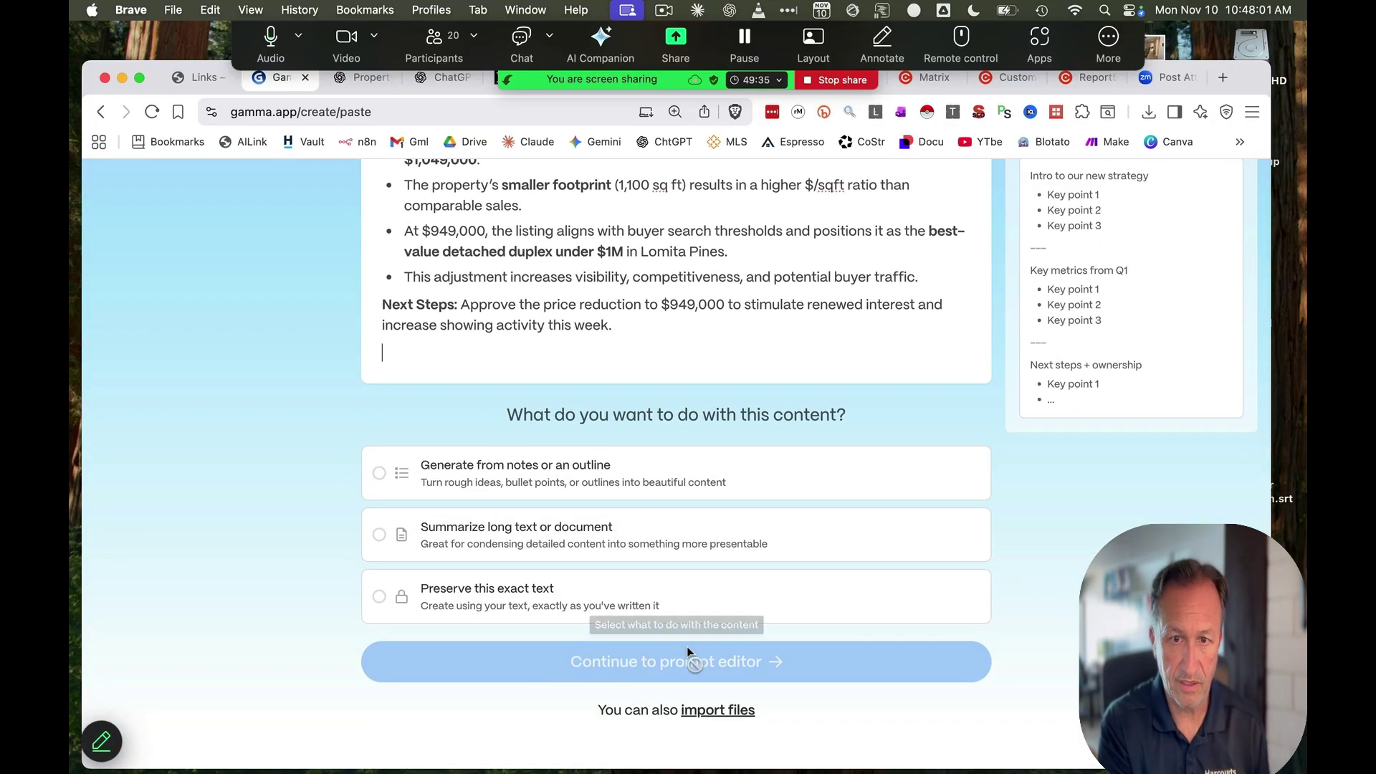
# Generate a 10-card deck from the summary, using 'Generate from notes or an outline'
pyautogui.click(401, 473)
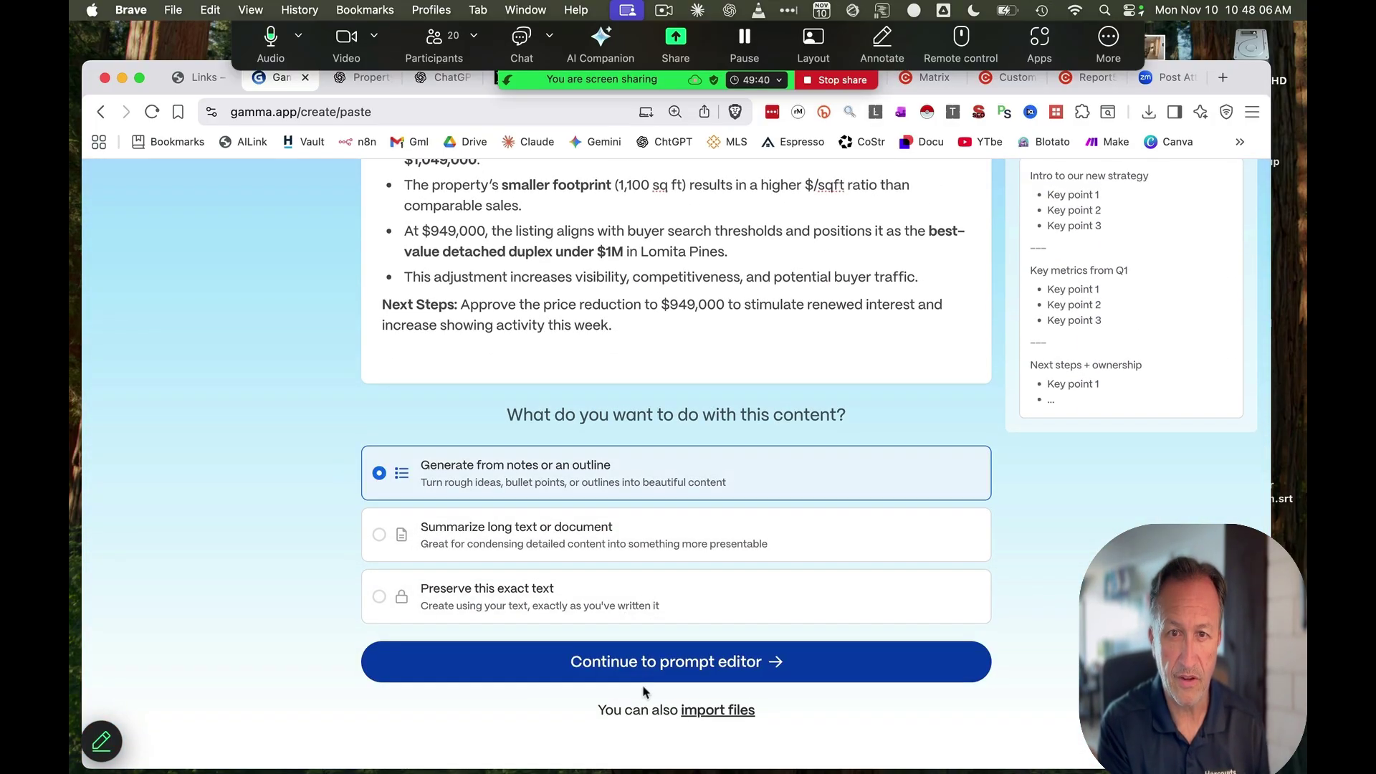
pyautogui.click(674, 669)
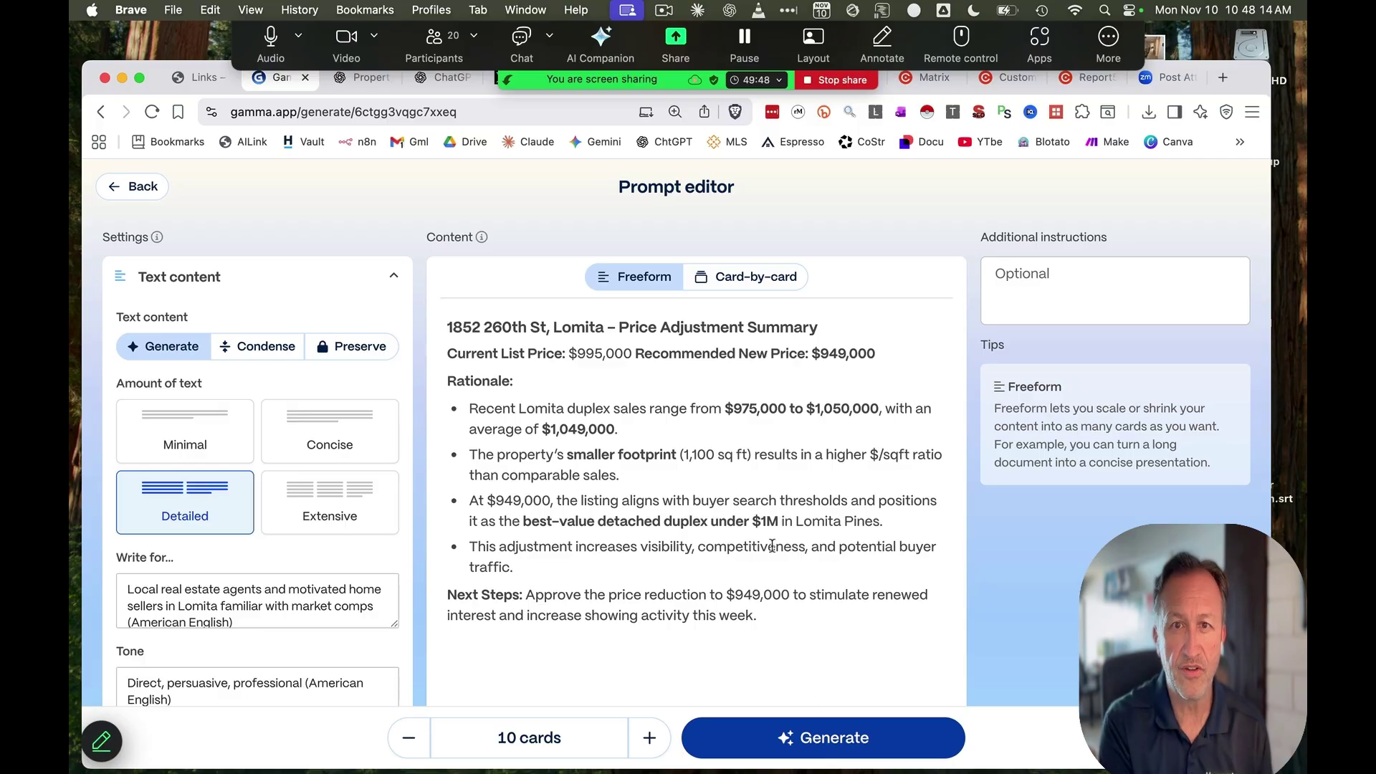
pyautogui.scroll(-3, 771, 546)
pyautogui.click(819, 748)
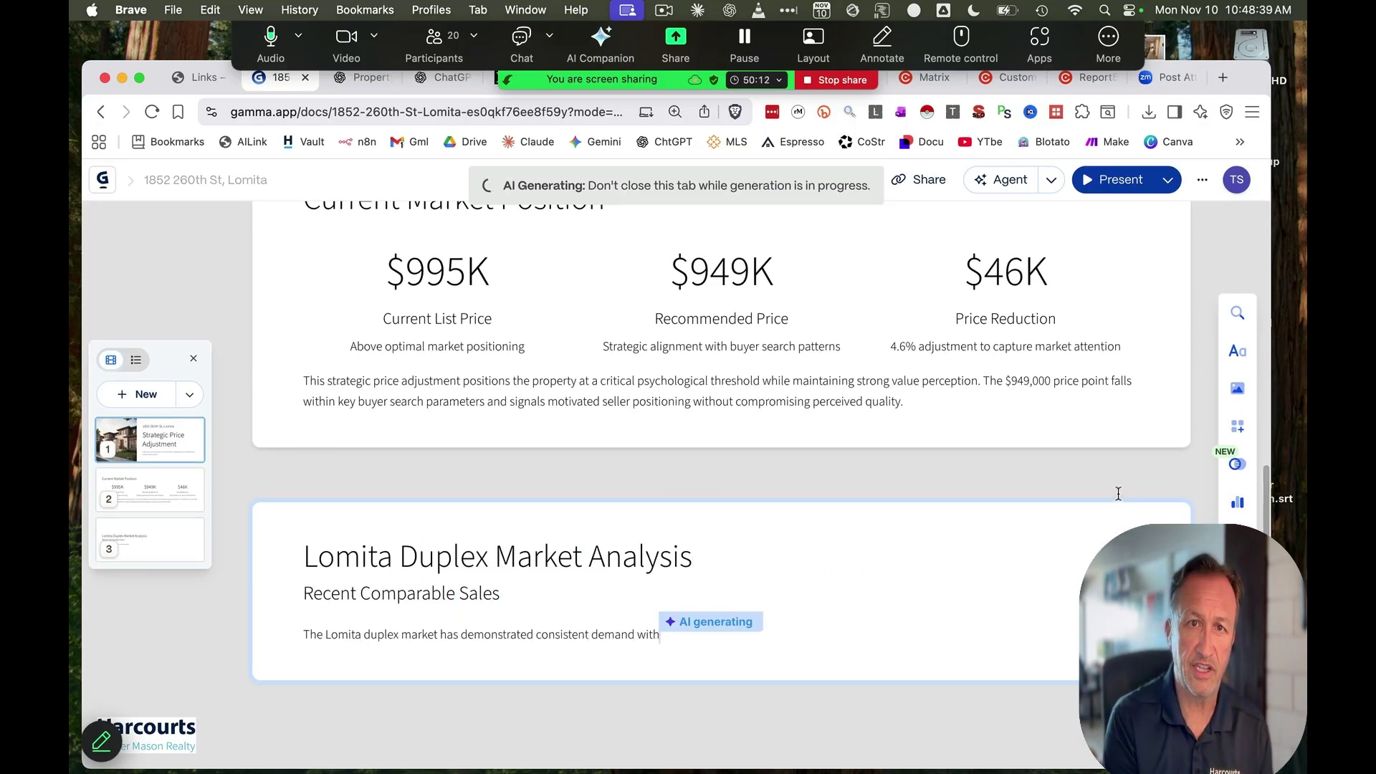
# Add an image placeholder under Market Signal on the 'Why $949,000 Works' card
pyautogui.scroll(7, 458, 423)
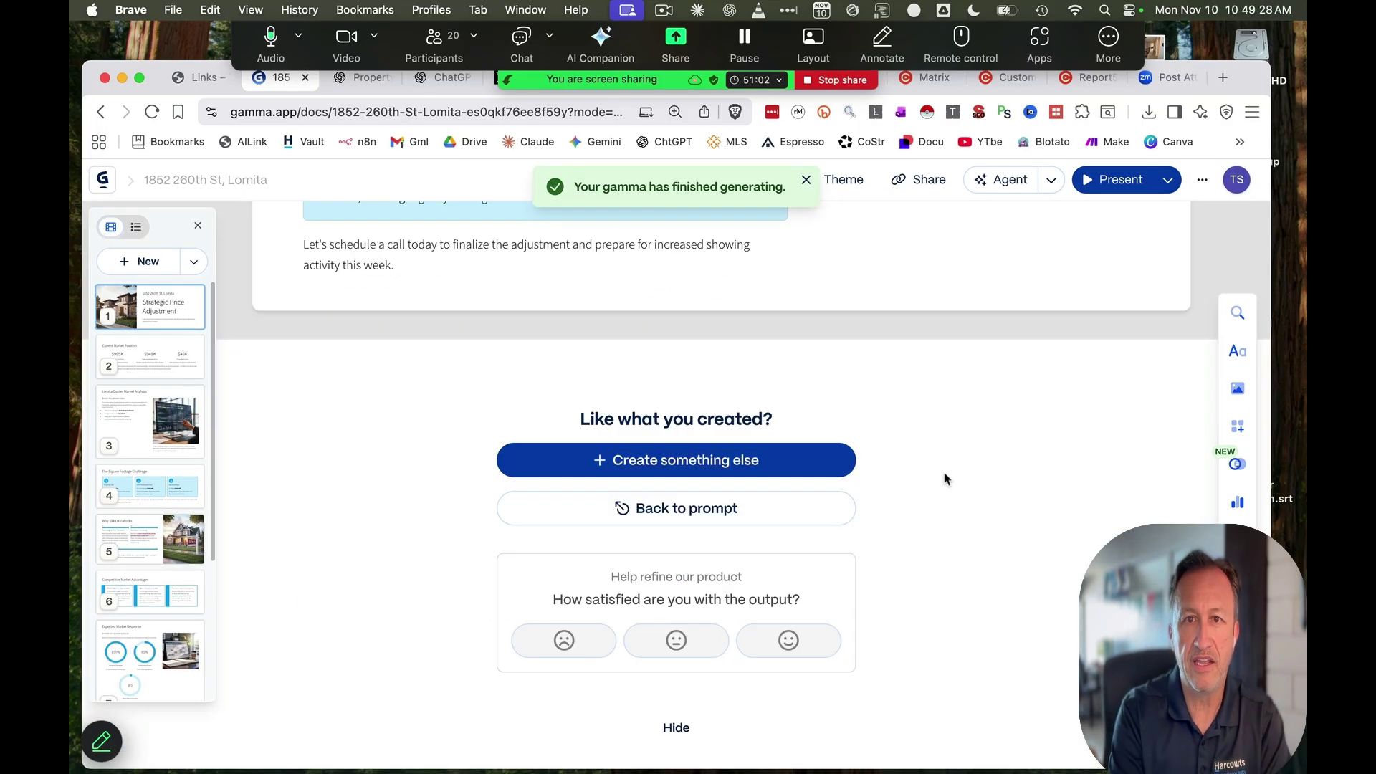
pyautogui.scroll(10, 943, 476)
pyautogui.scroll(8, 945, 476)
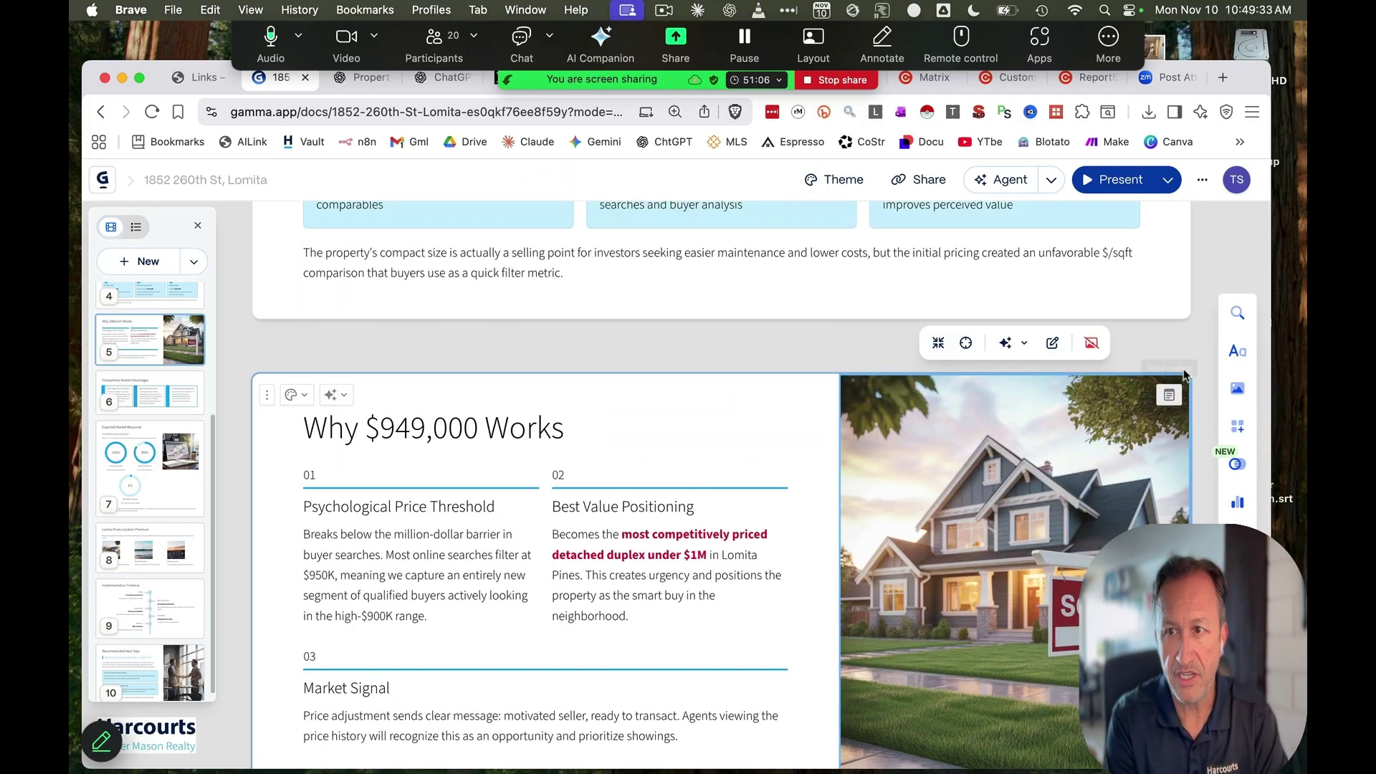
pyautogui.click(1237, 387)
pyautogui.click(901, 281)
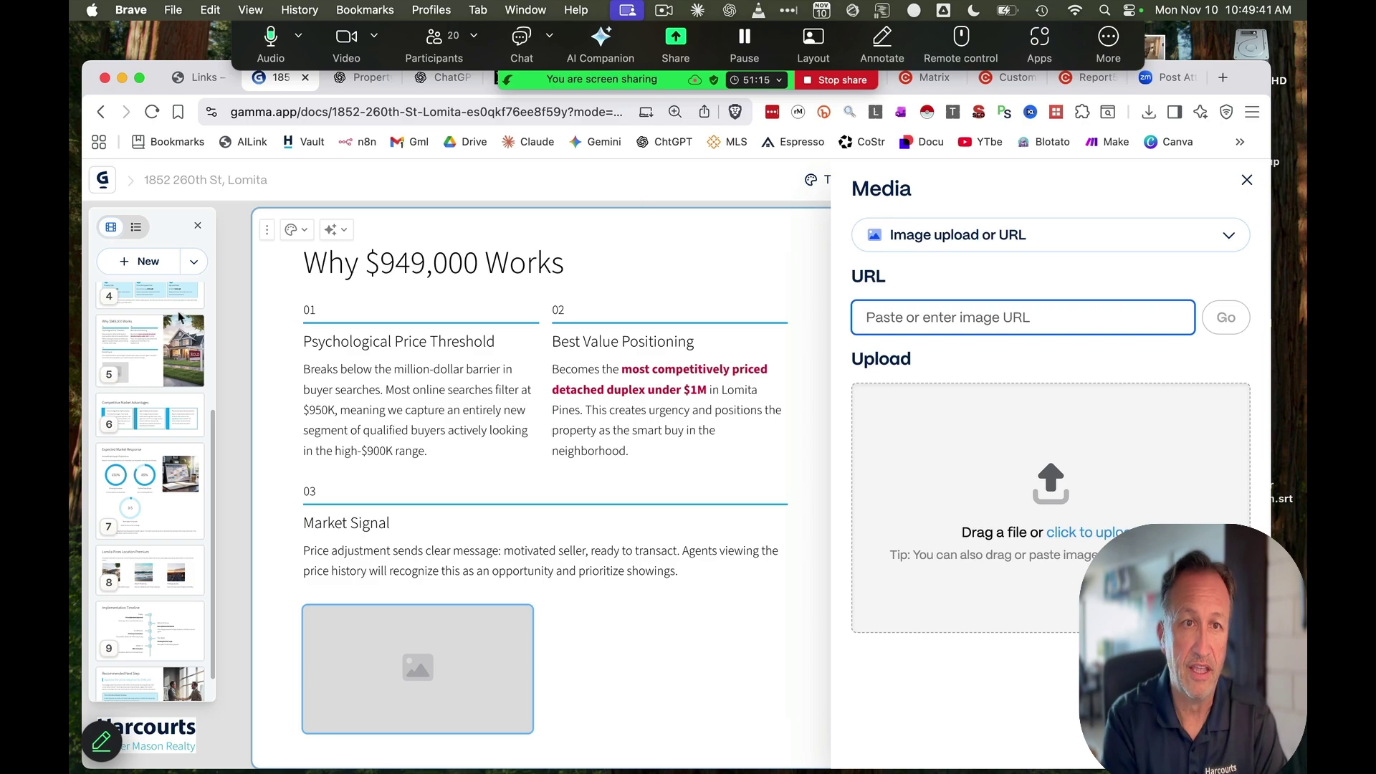
pyautogui.click(254, 276)
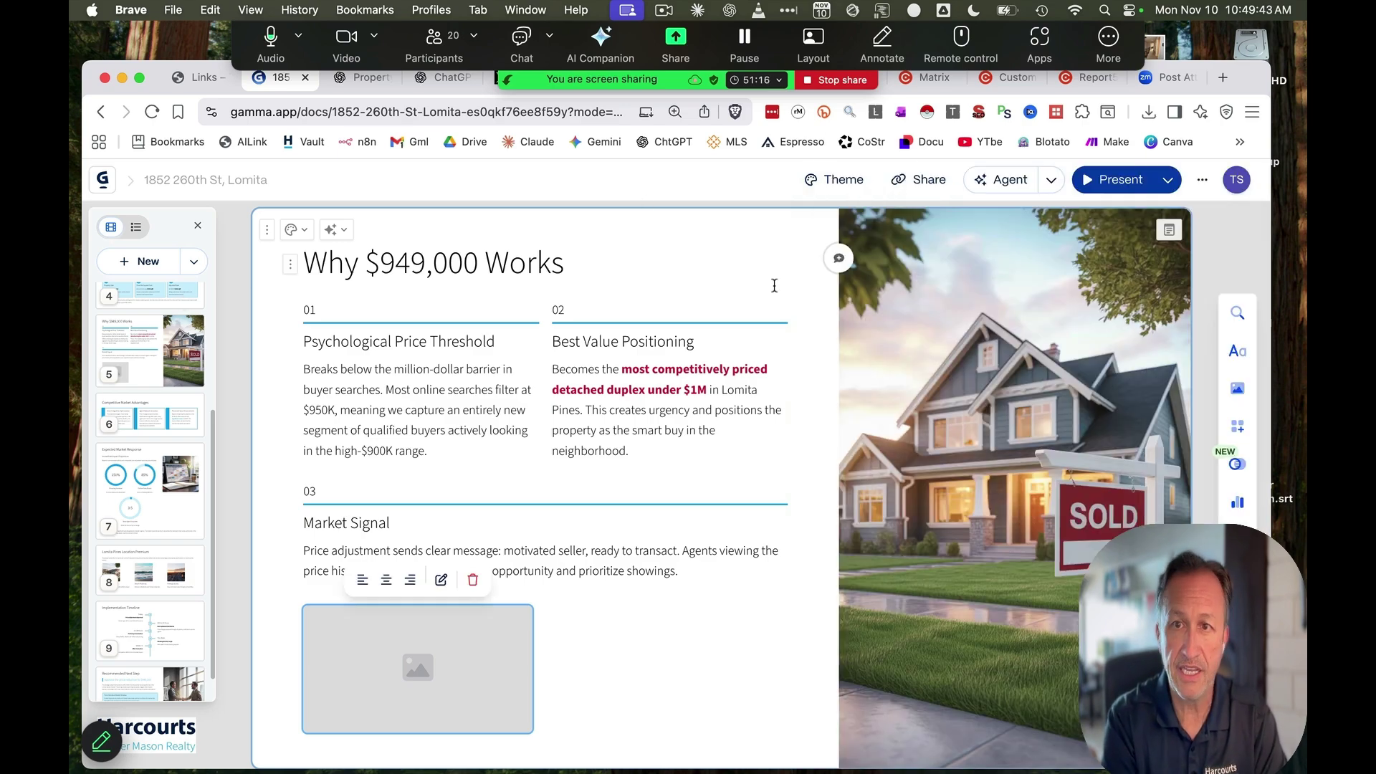
pyautogui.click(1171, 181)
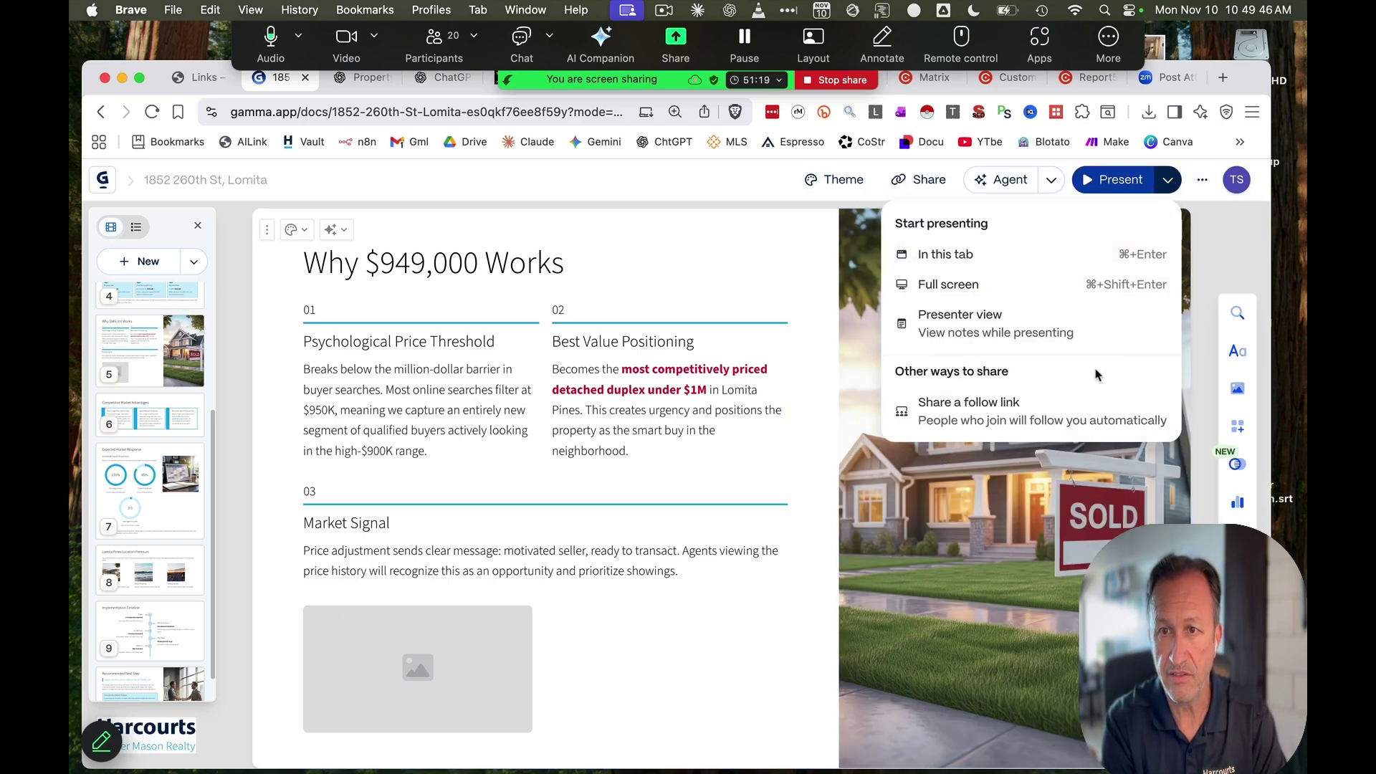
pyautogui.click(930, 179)
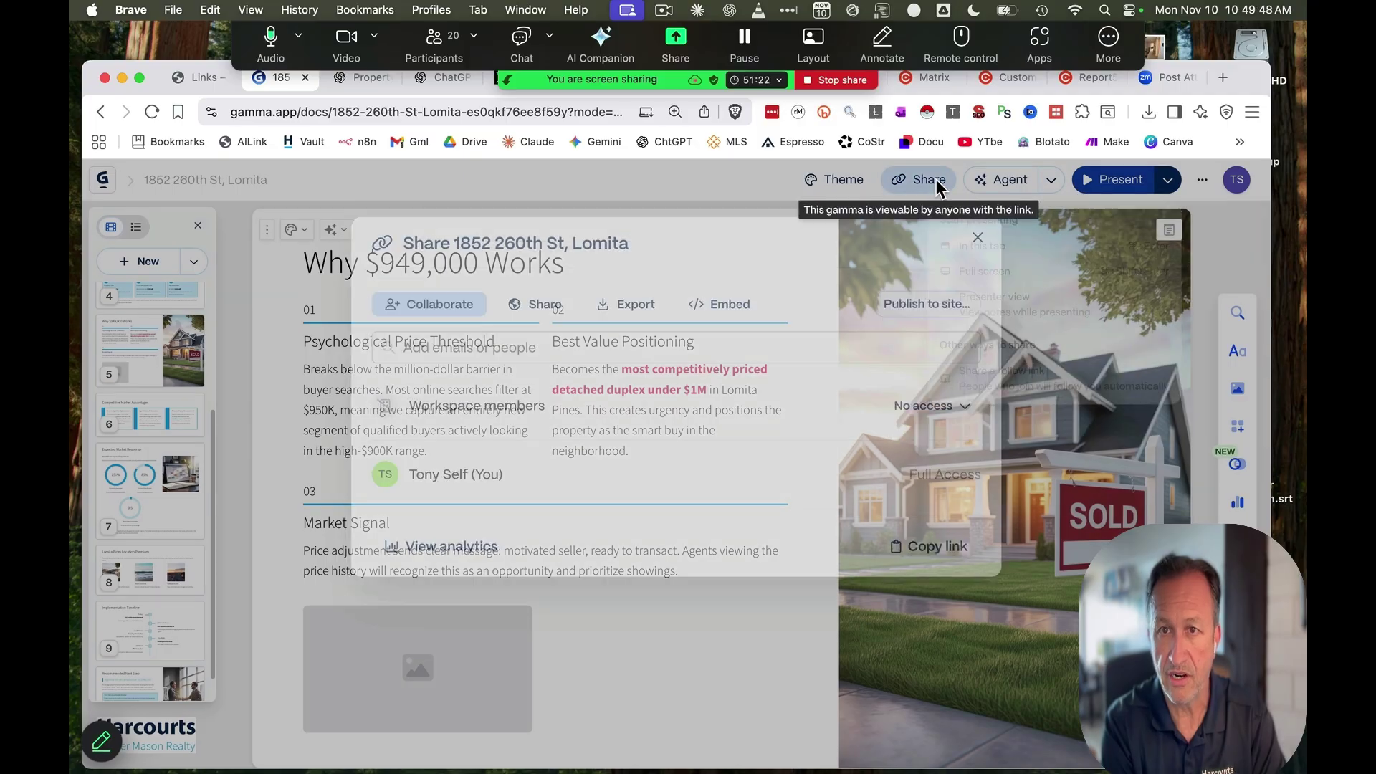
pyautogui.click(643, 307)
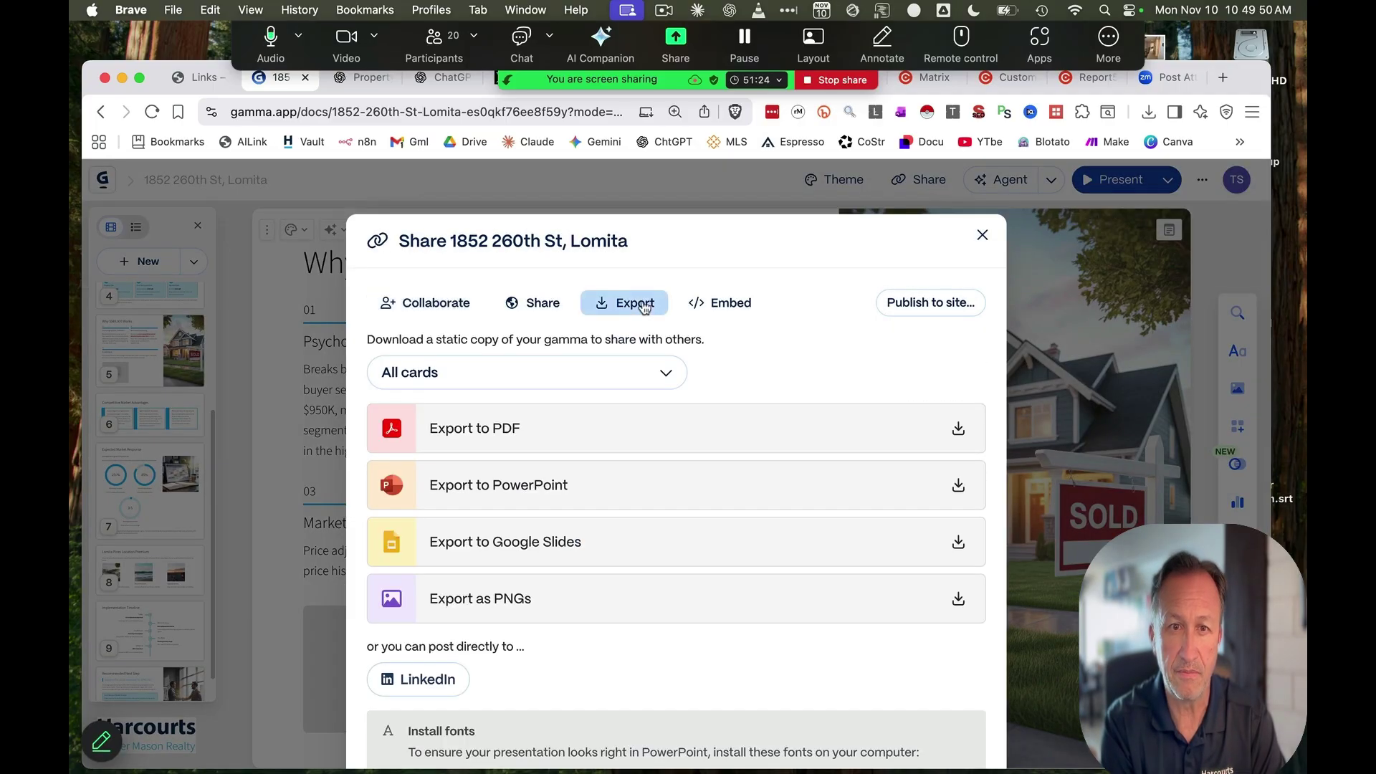
pyautogui.click(953, 433)
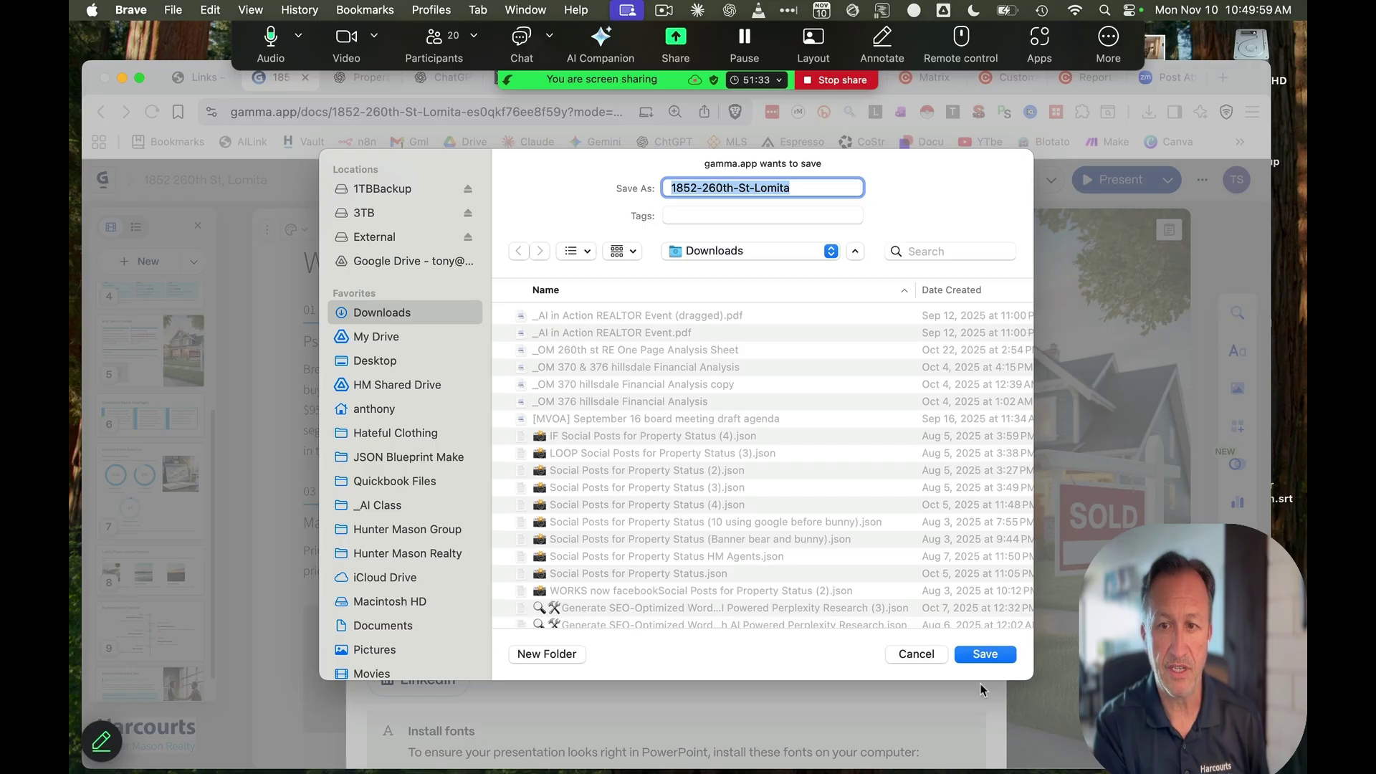
pyautogui.click(985, 654)
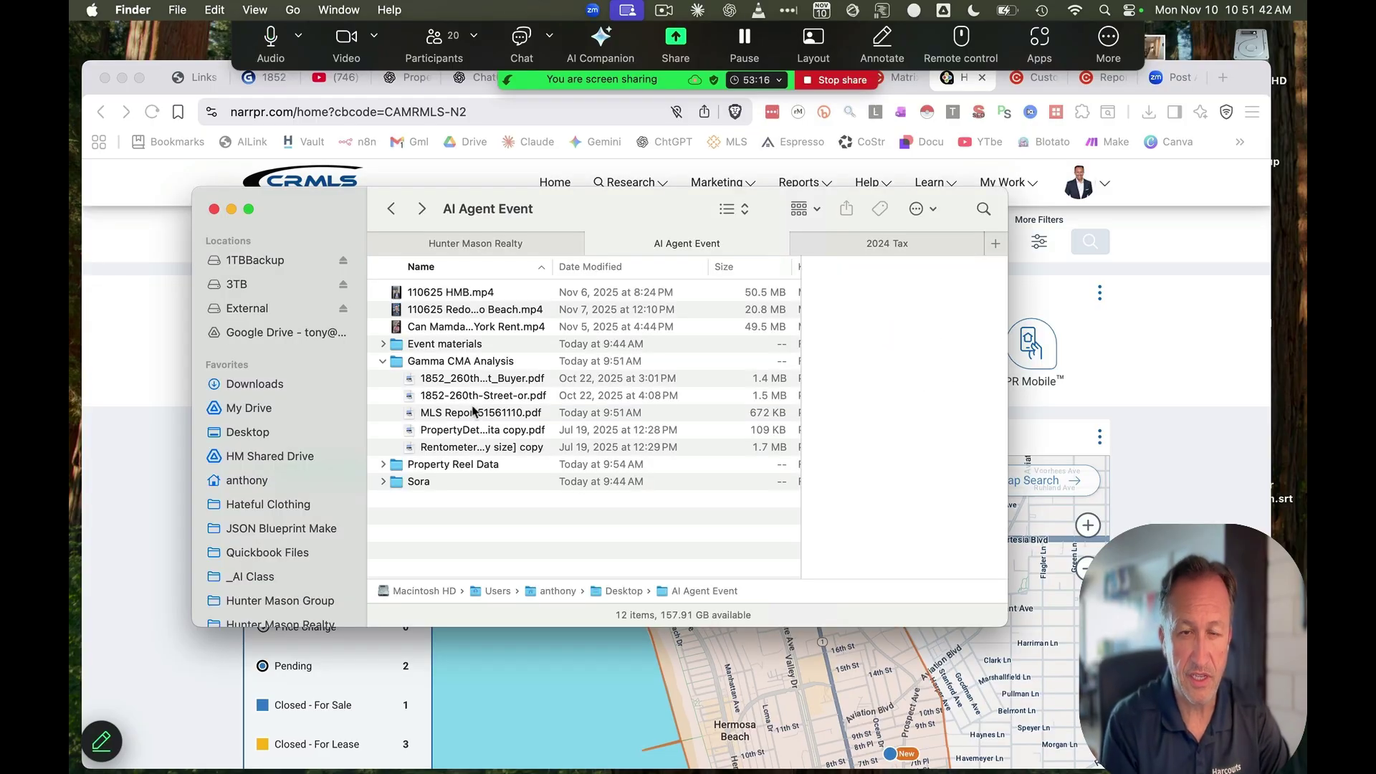
pyautogui.click(472, 414)
pyautogui.click(469, 395)
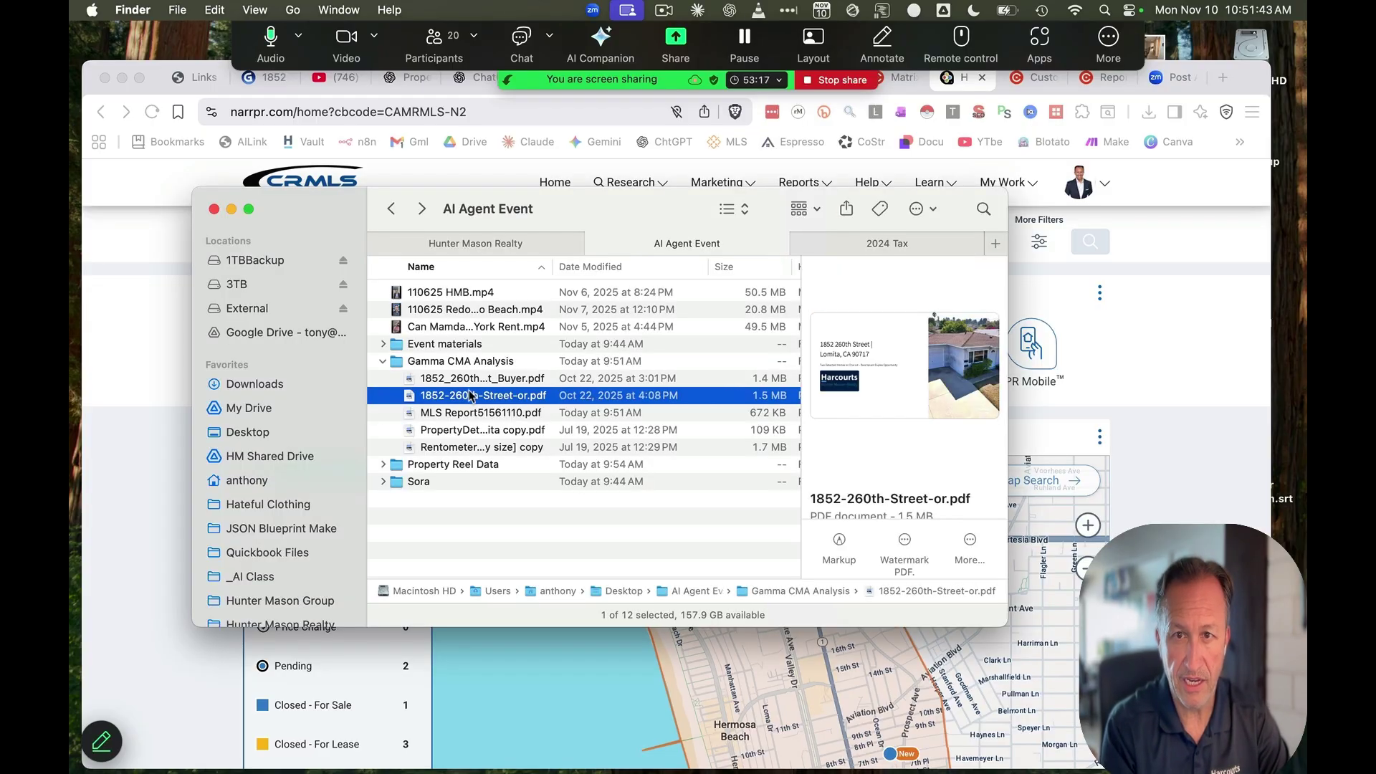
pyautogui.click(461, 380)
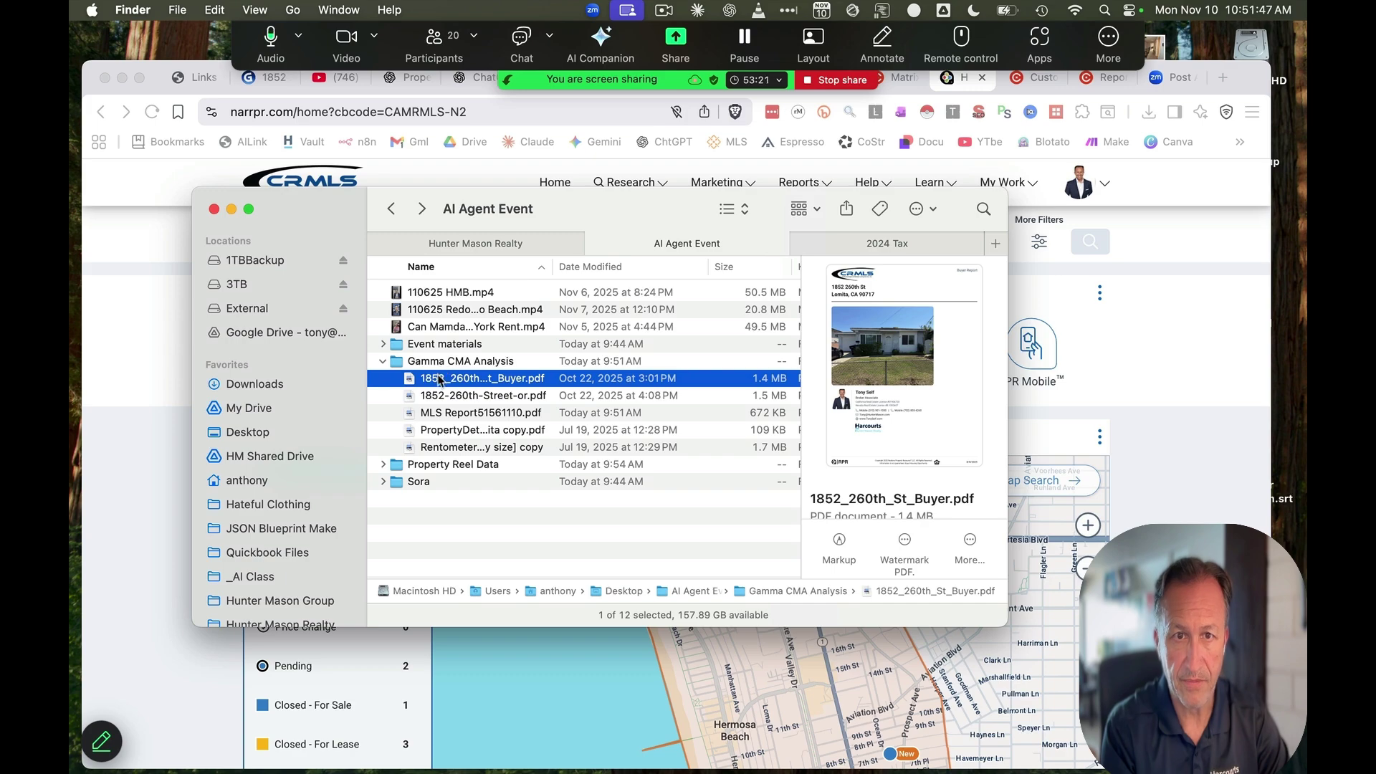
pyautogui.doubleClick(439, 379)
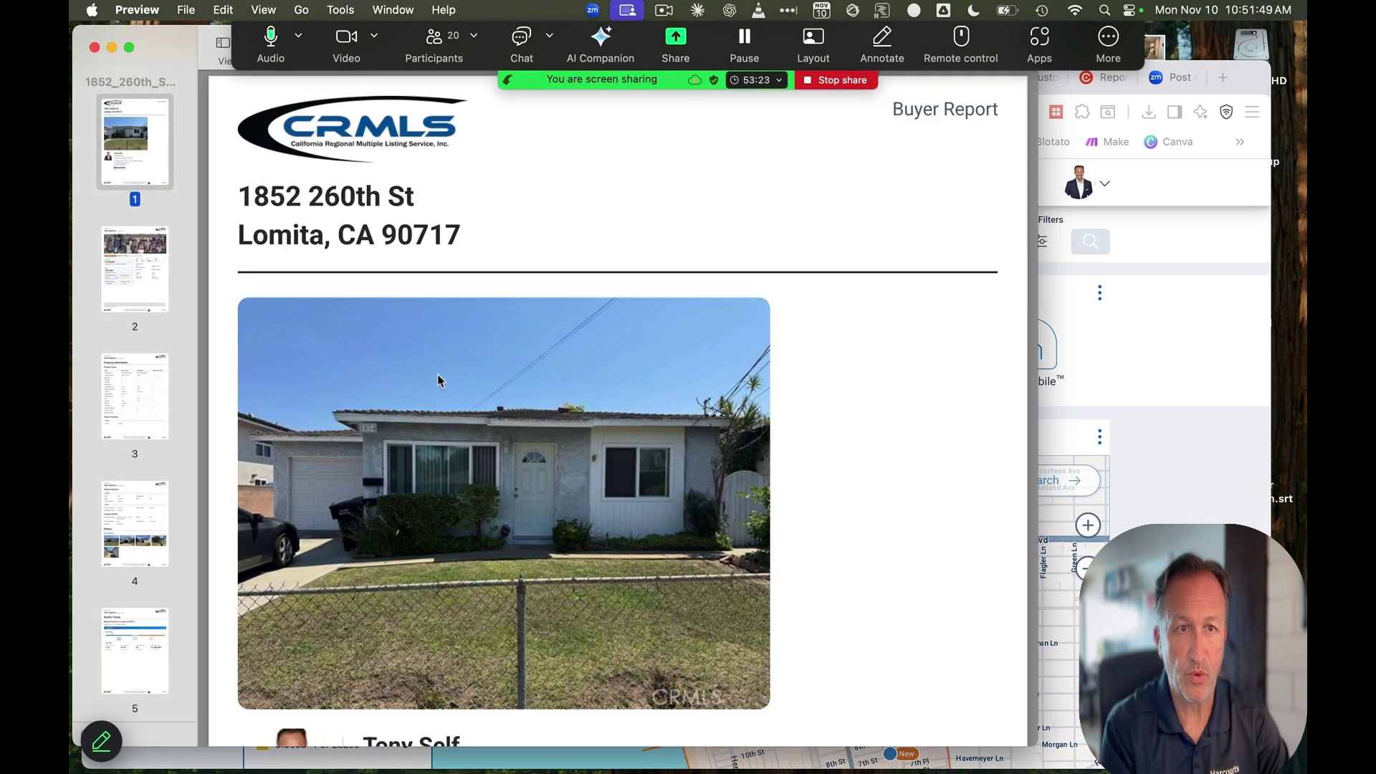
# Page through the buyer report from Property Information to the Lomita Median Sold Price charts and beyond
pyautogui.click(135, 277)
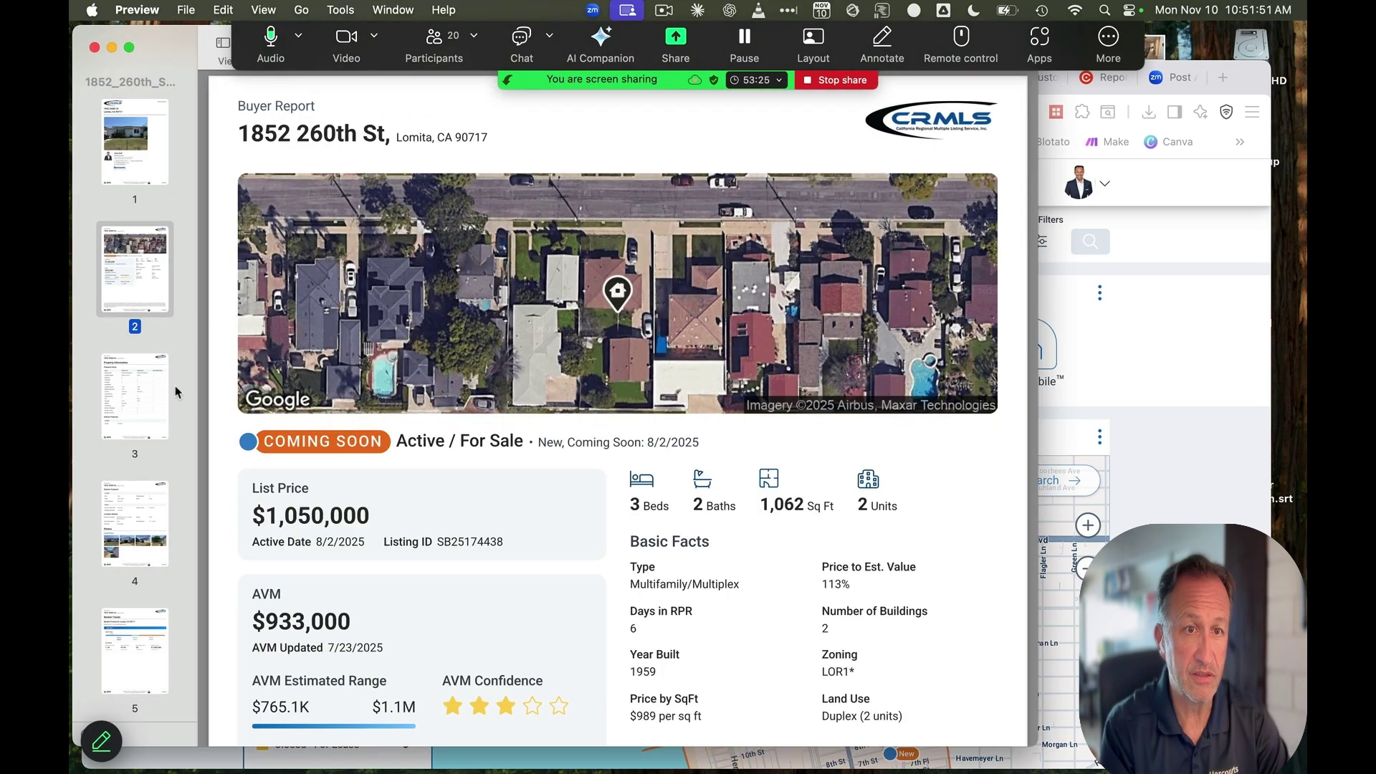
pyautogui.click(161, 384)
pyautogui.click(152, 521)
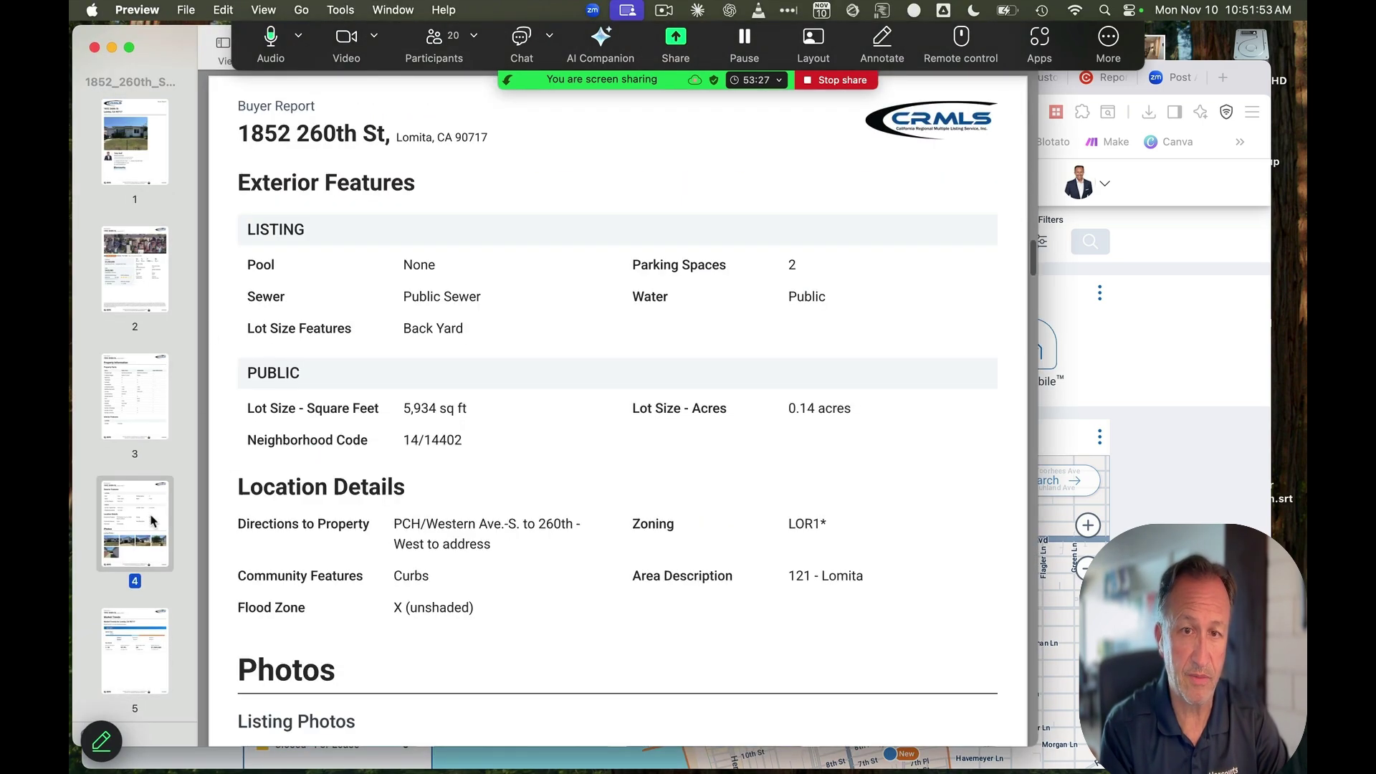
pyautogui.press('Down')
pyautogui.press('Down')
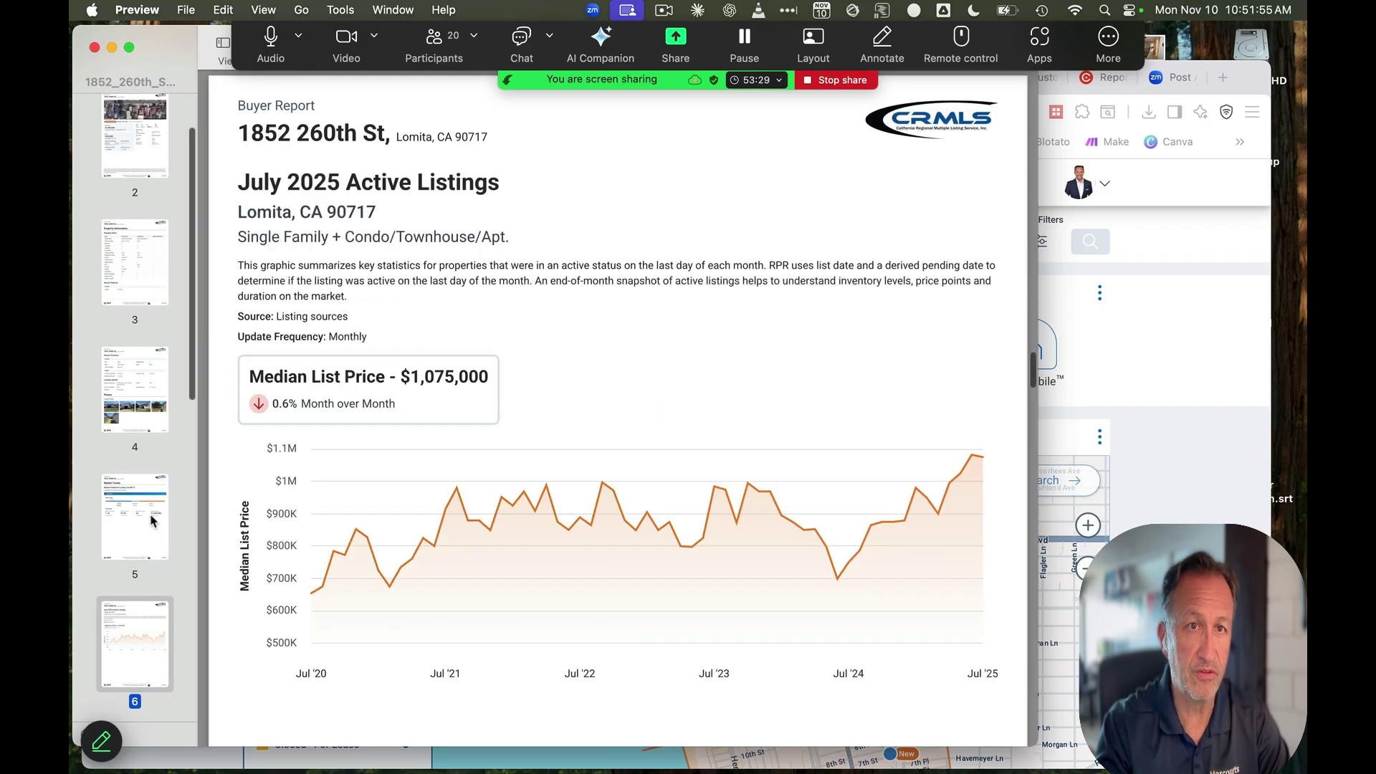
pyautogui.press('Down')
pyautogui.press('Down')
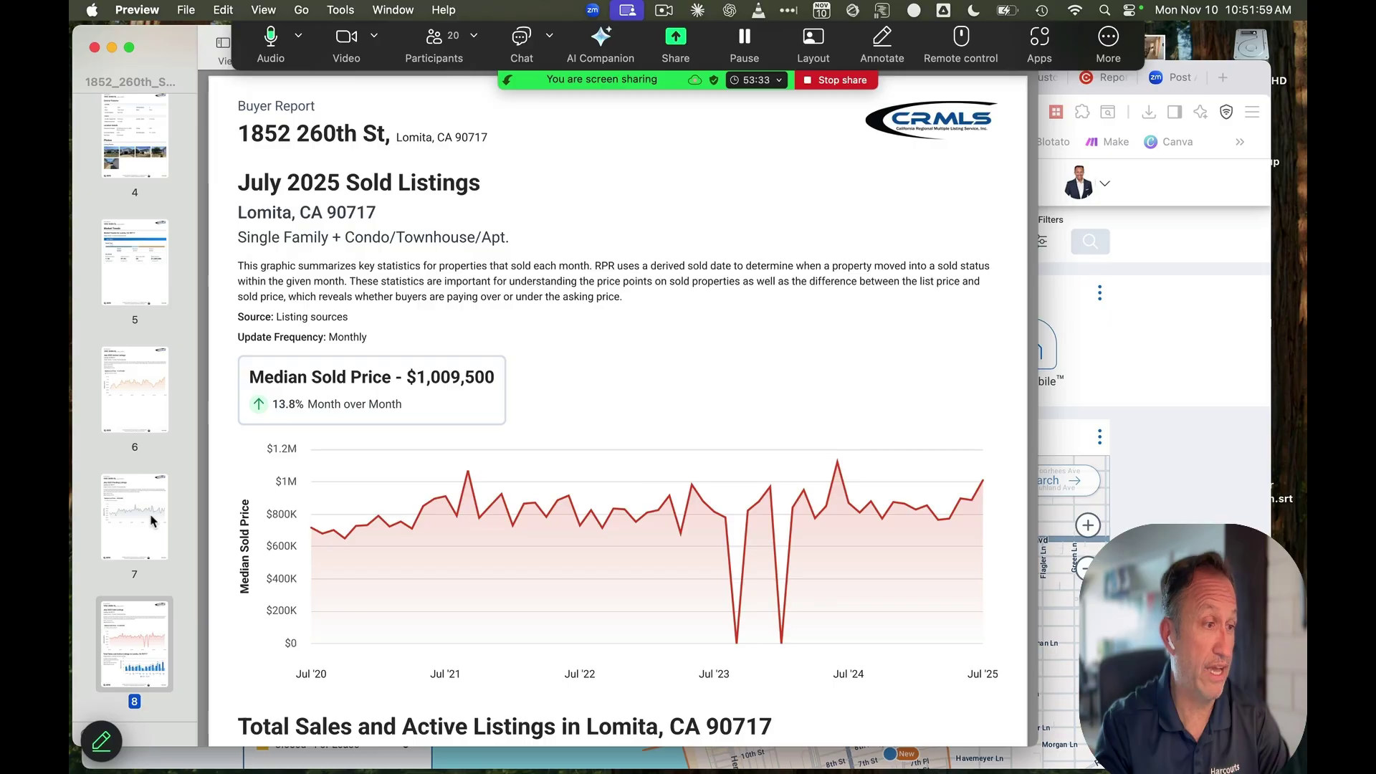
pyautogui.press('Down')
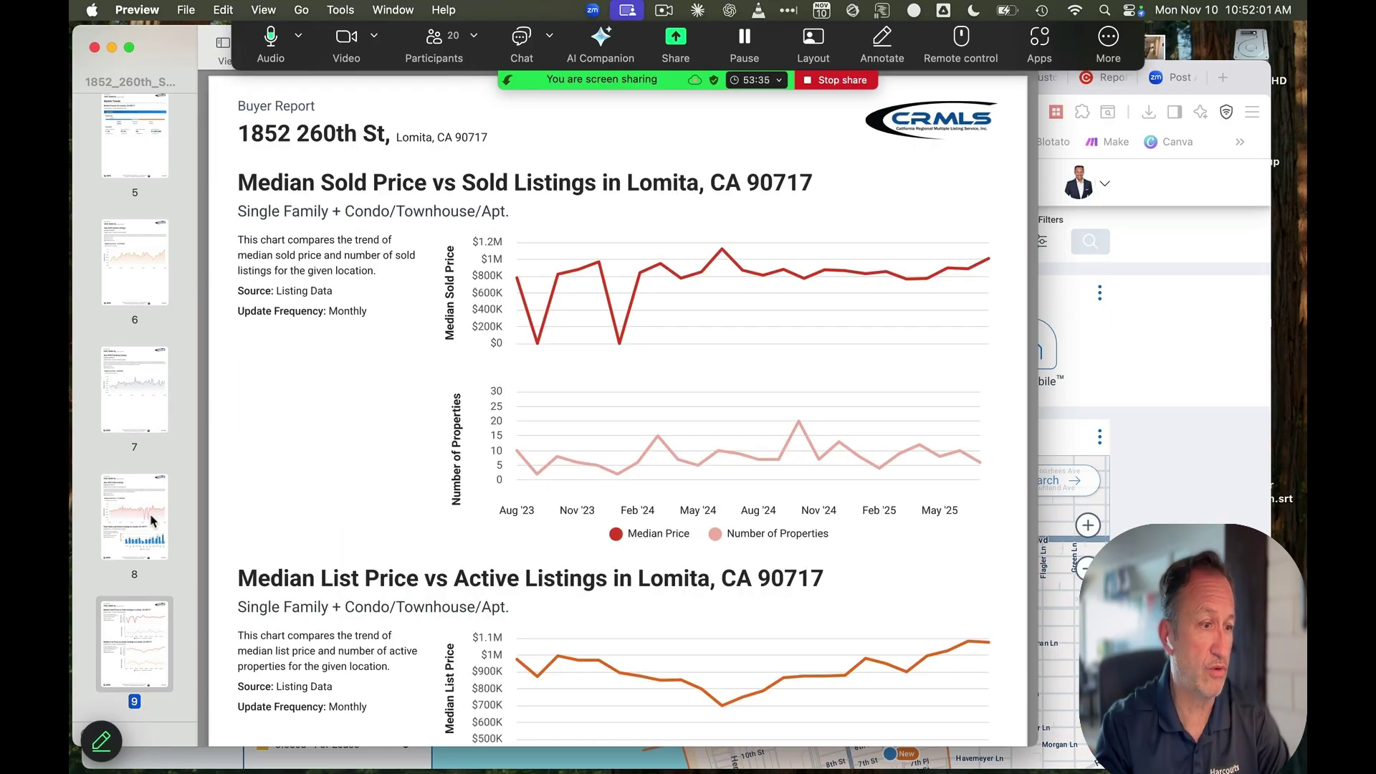
pyautogui.press('Down')
pyautogui.press('Down')
pyautogui.press('Down')
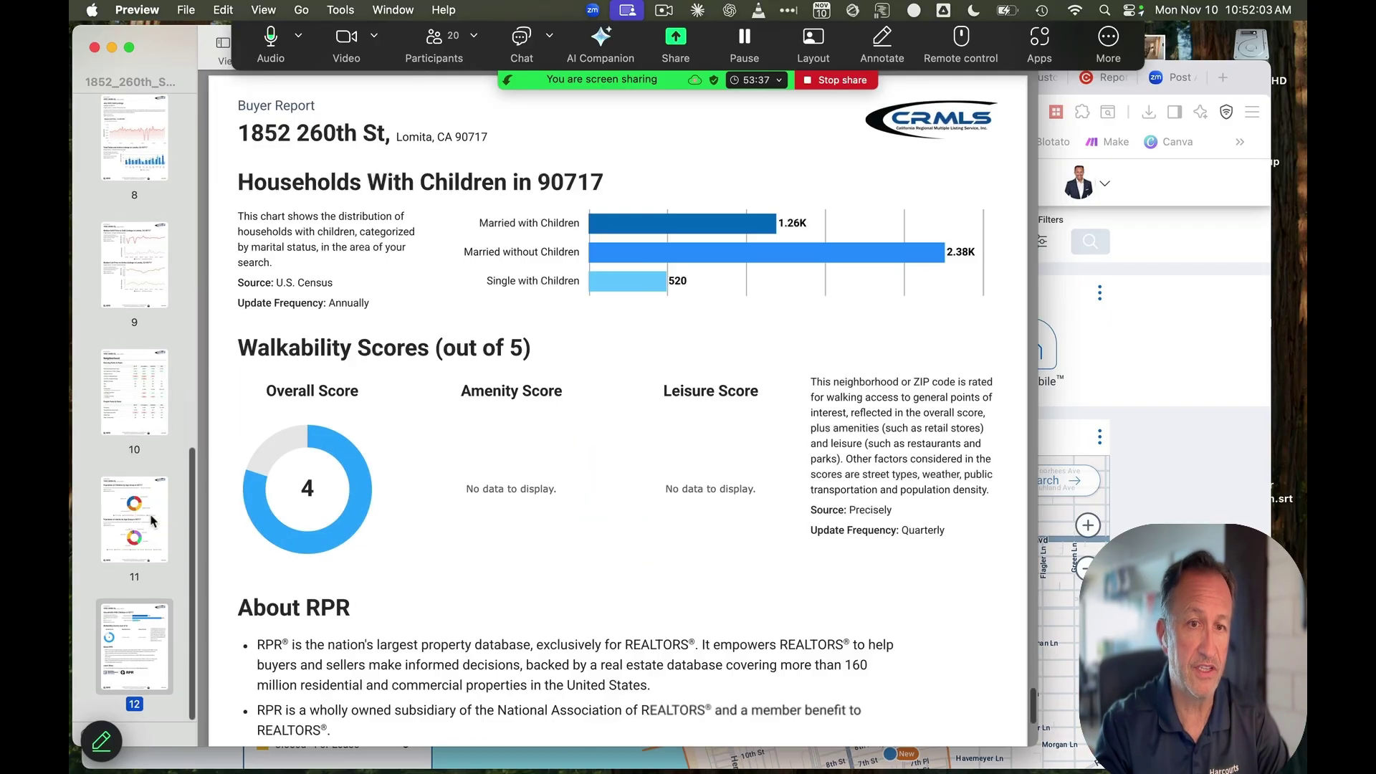
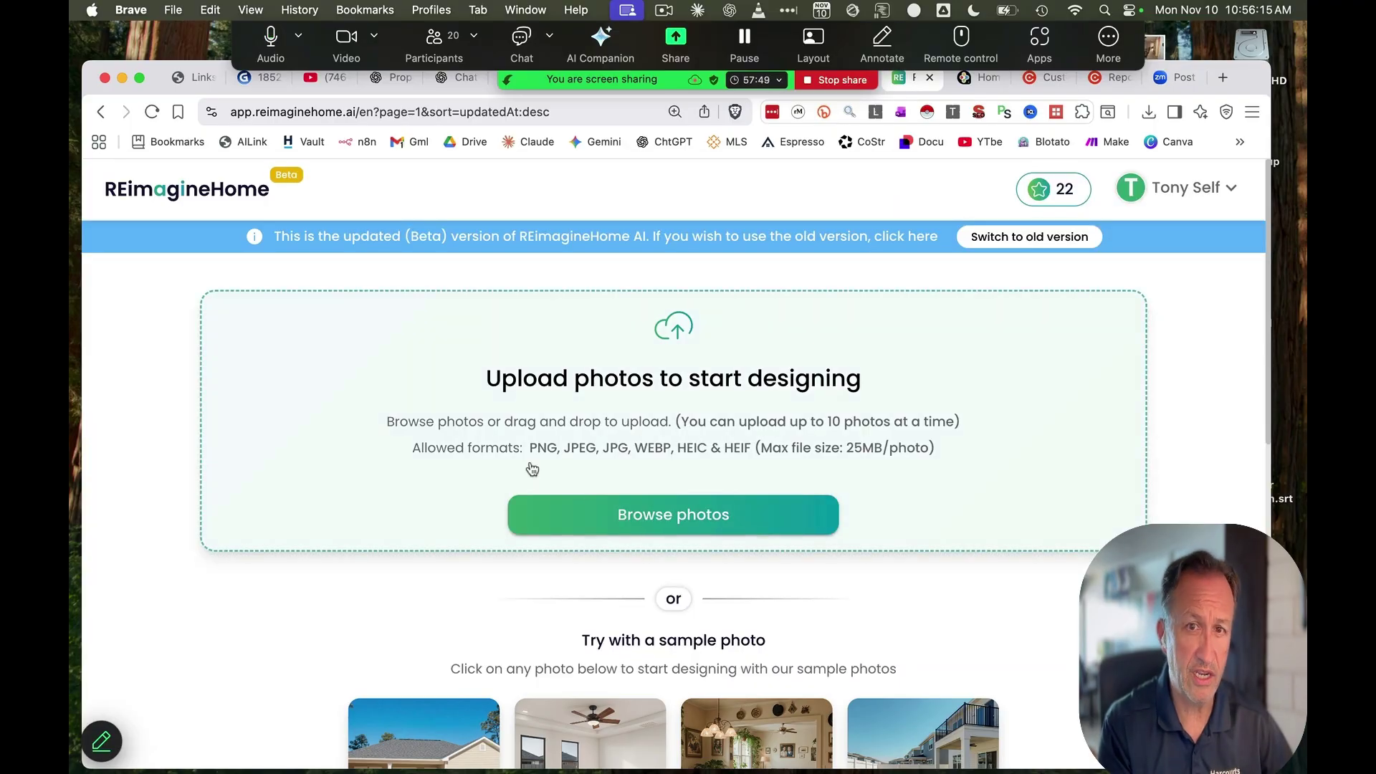
# Open Tech Tony's Virtual Home Staging Bot from the TechTony links page's Custom AI Bots list
pyautogui.scroll(-1, 655, 545)
pyautogui.scroll(-2, 656, 544)
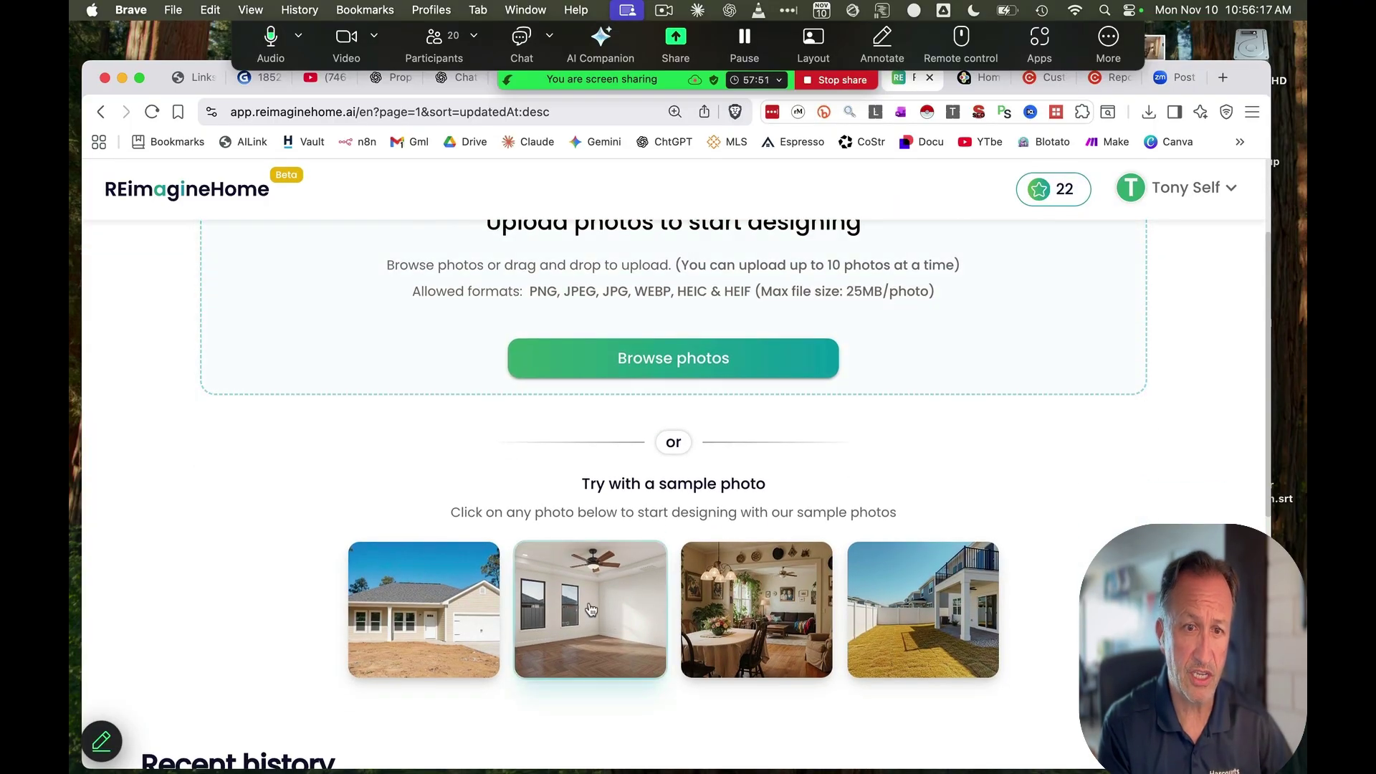
pyautogui.scroll(-2, 590, 609)
pyautogui.scroll(2, 590, 609)
pyautogui.scroll(1, 591, 609)
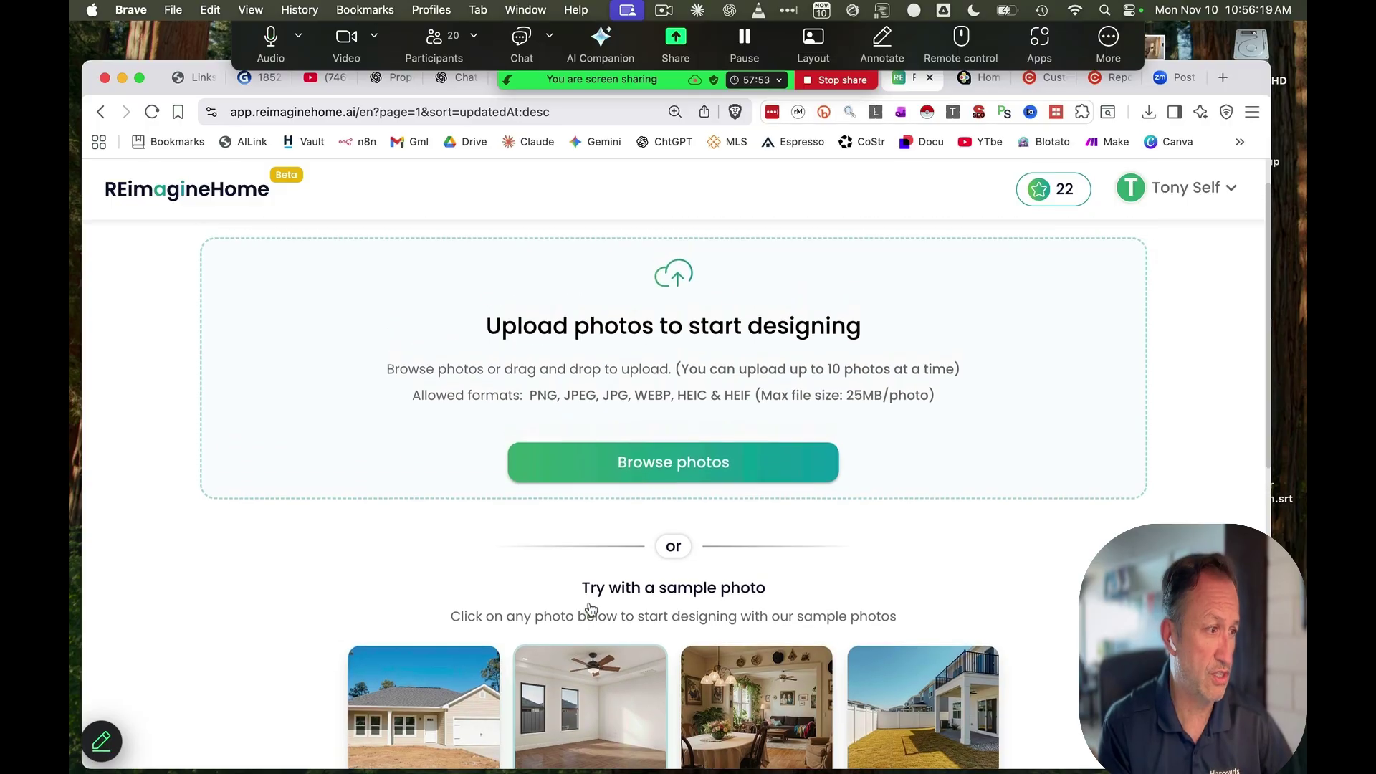
pyautogui.scroll(1, 762, 427)
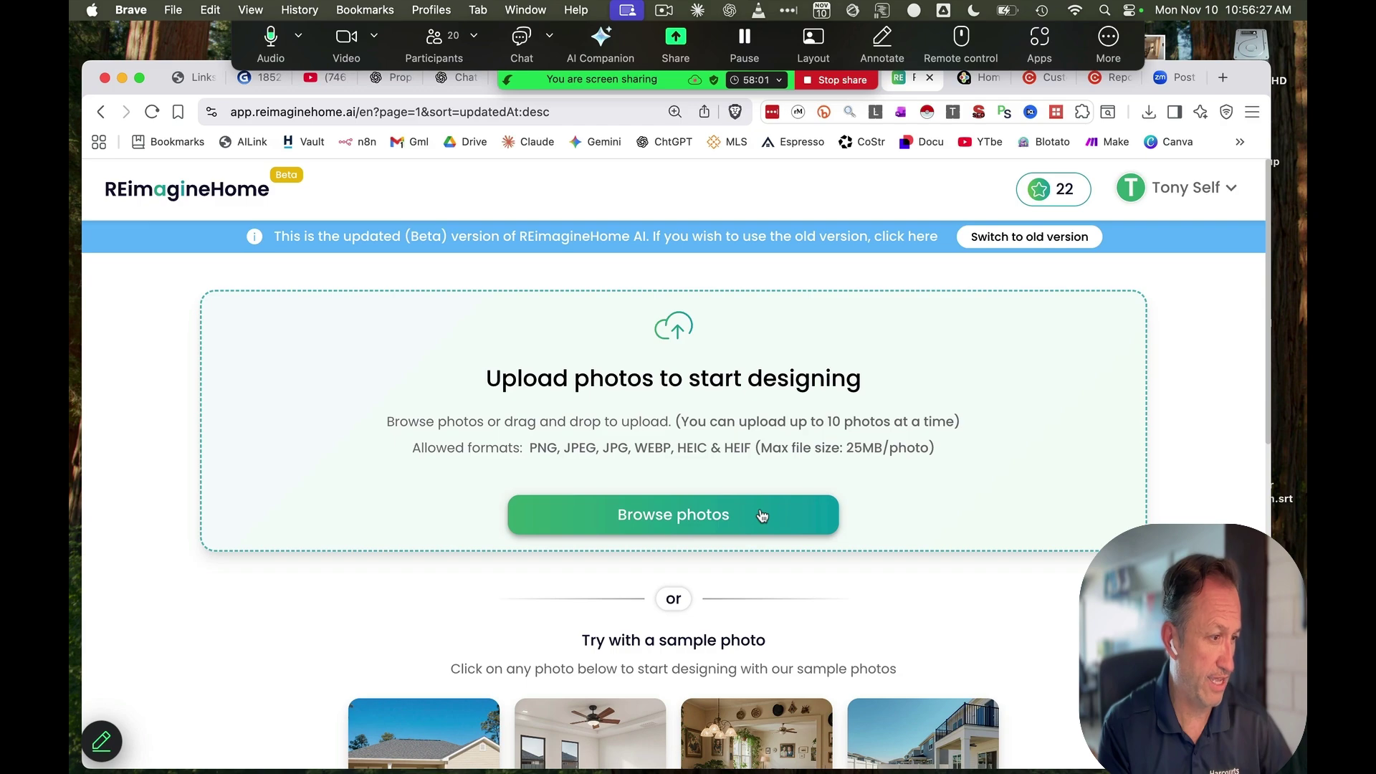
pyautogui.click(202, 84)
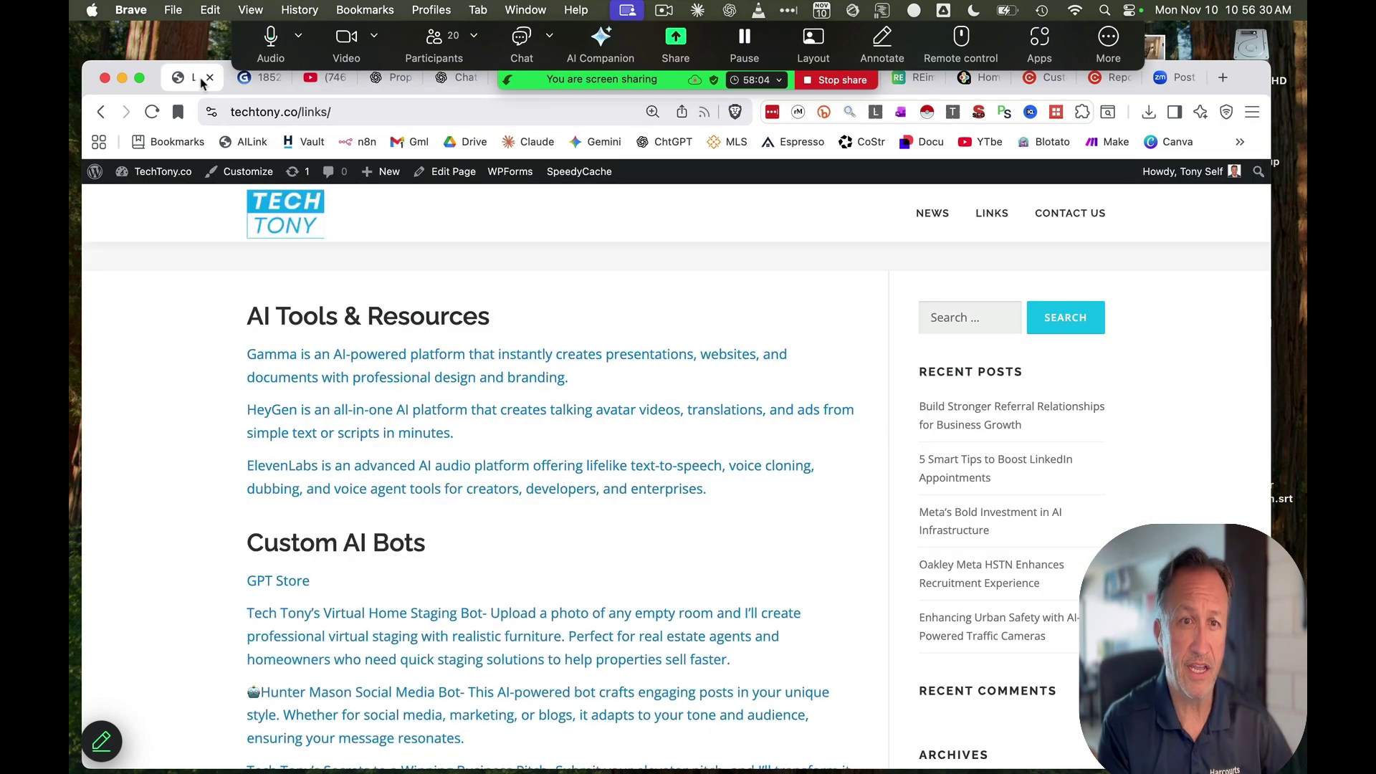
pyautogui.scroll(-3, 611, 500)
pyautogui.scroll(-2, 393, 534)
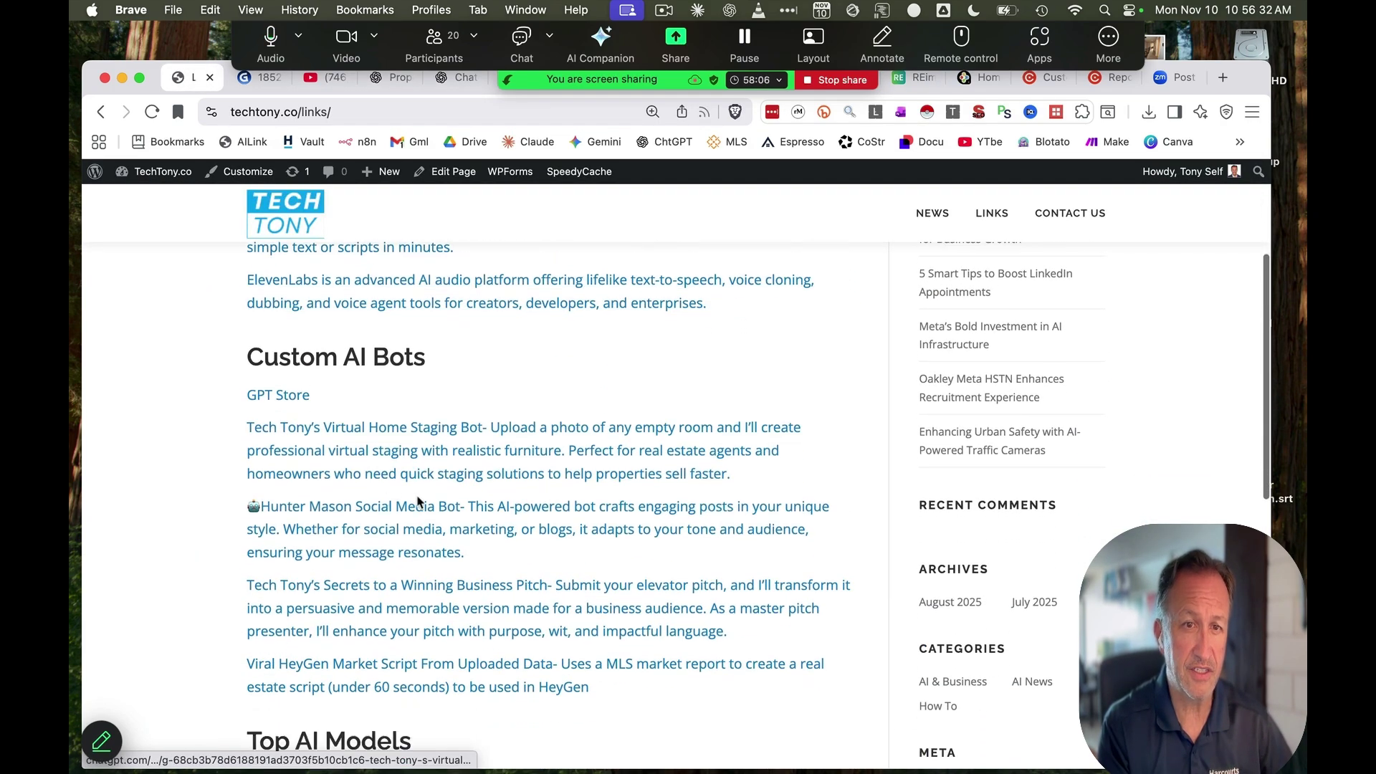
pyautogui.click(383, 448)
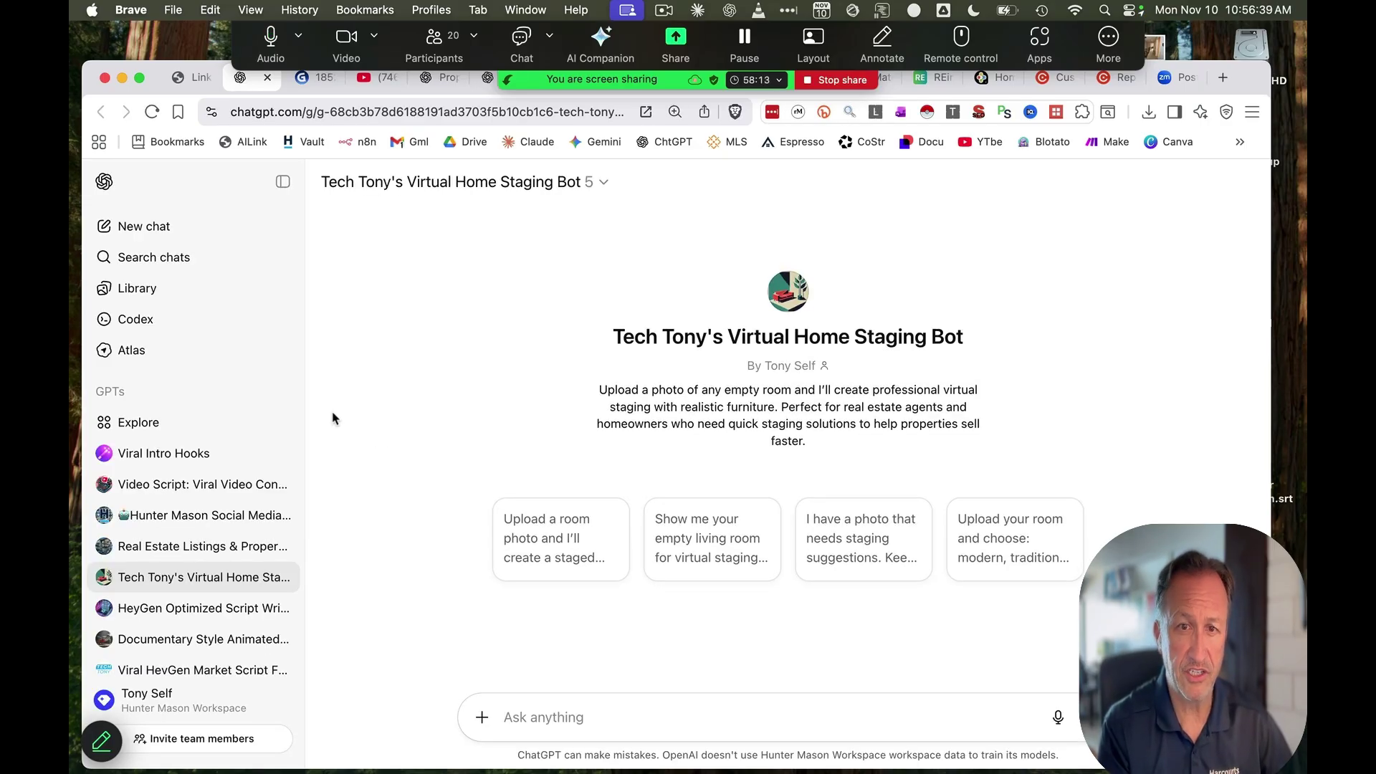
# Send the 'Upload a room photo' starter prompt to the Virtual Home Staging Bot
pyautogui.click(558, 562)
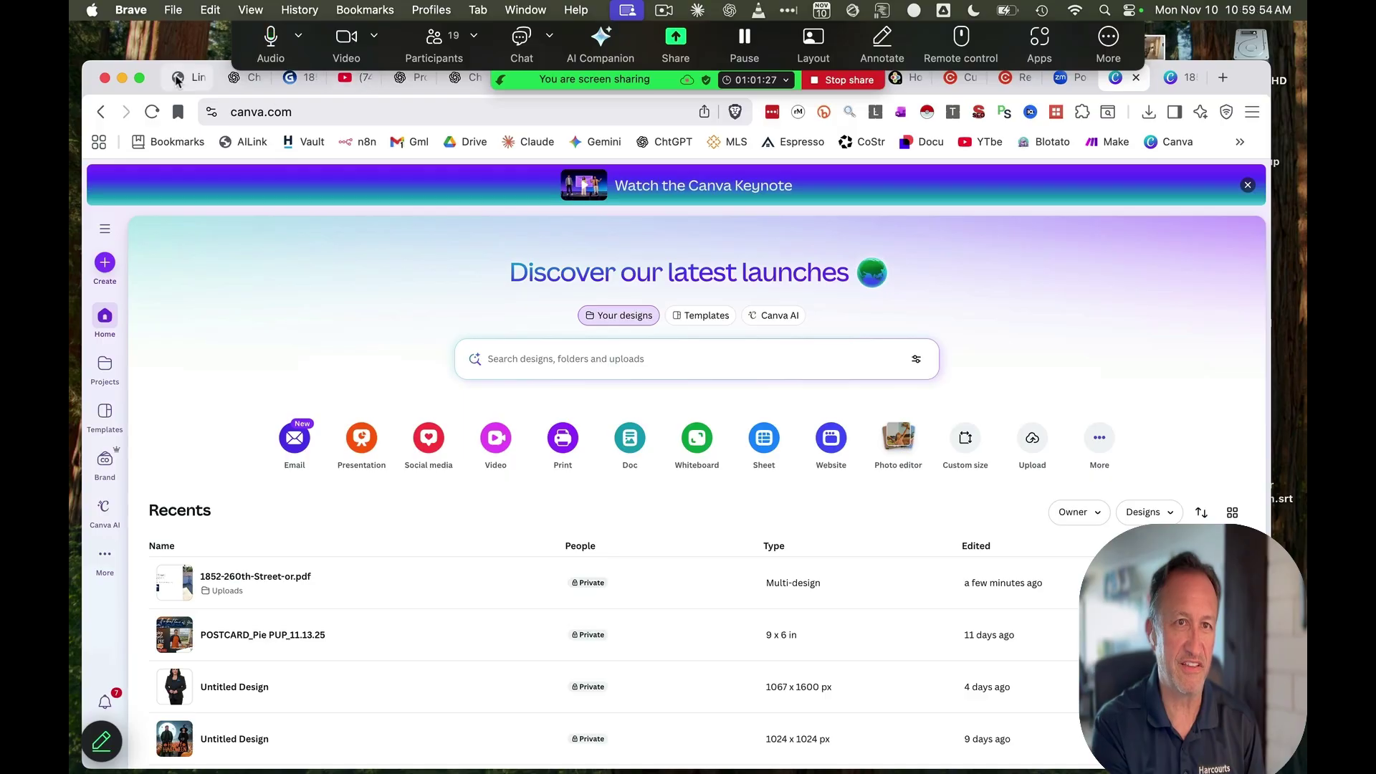
# Open the Hunter Mason Social Media Bot in a new tab from the TechTony Custom AI Bots list
pyautogui.click(179, 78)
pyautogui.scroll(-5, 547, 501)
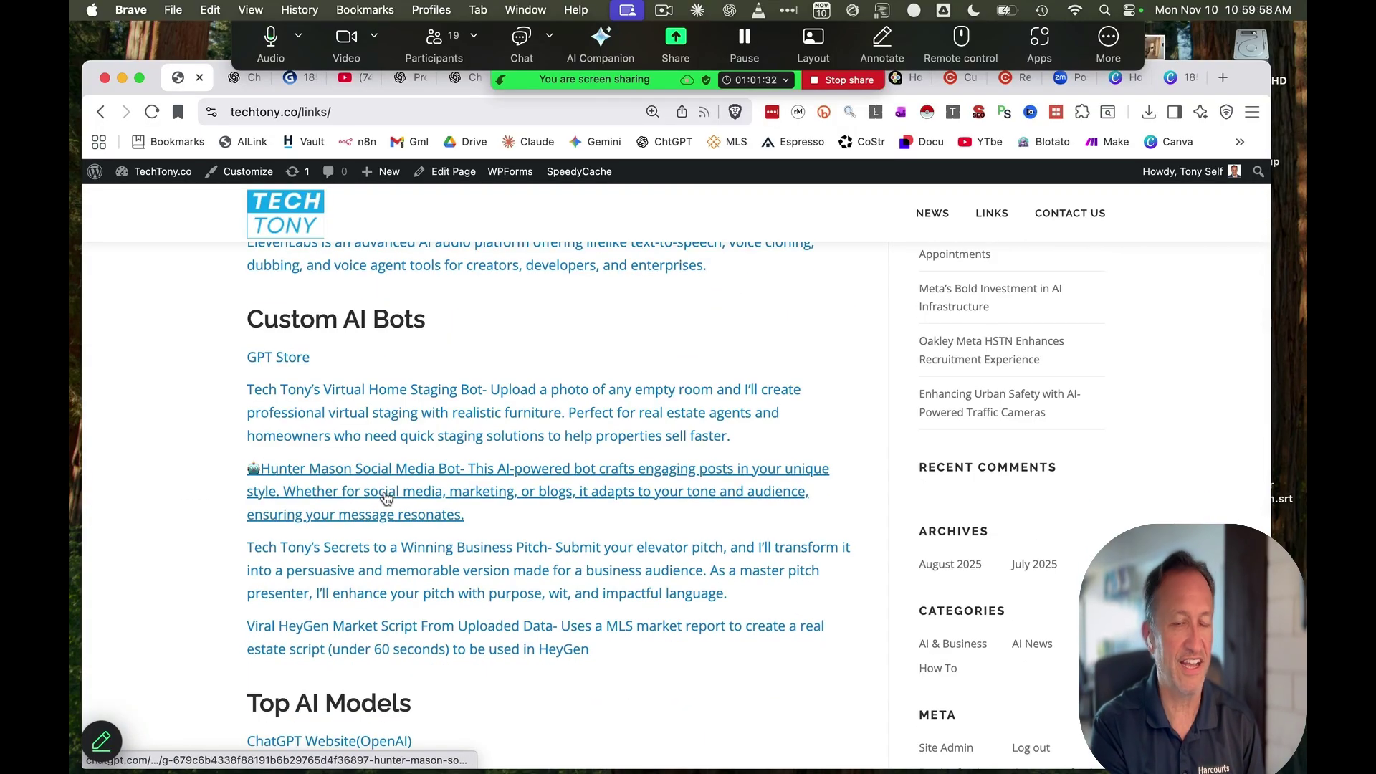
pyautogui.click(386, 494)
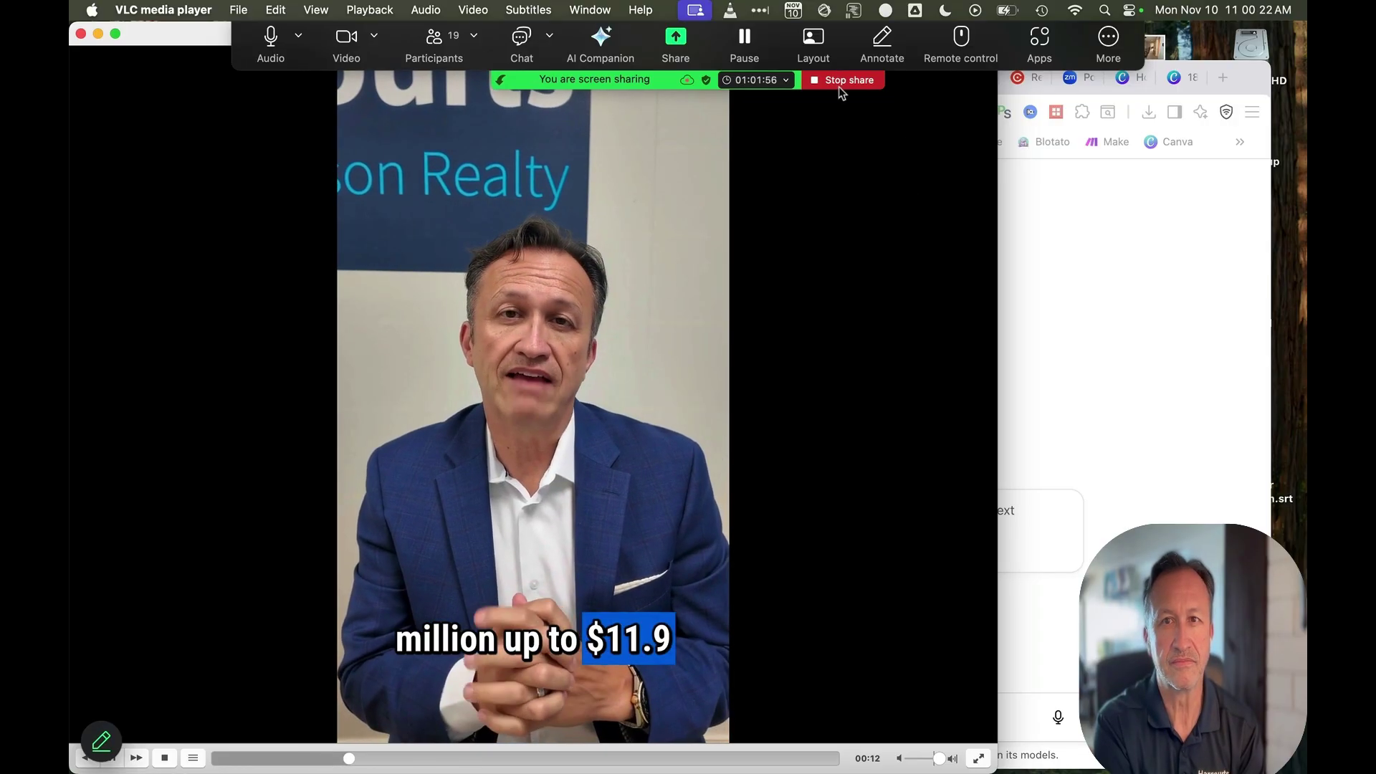
# Stop screen sharing and close the VLC window playing 110625 HMB.mp4
pyautogui.click(842, 80)
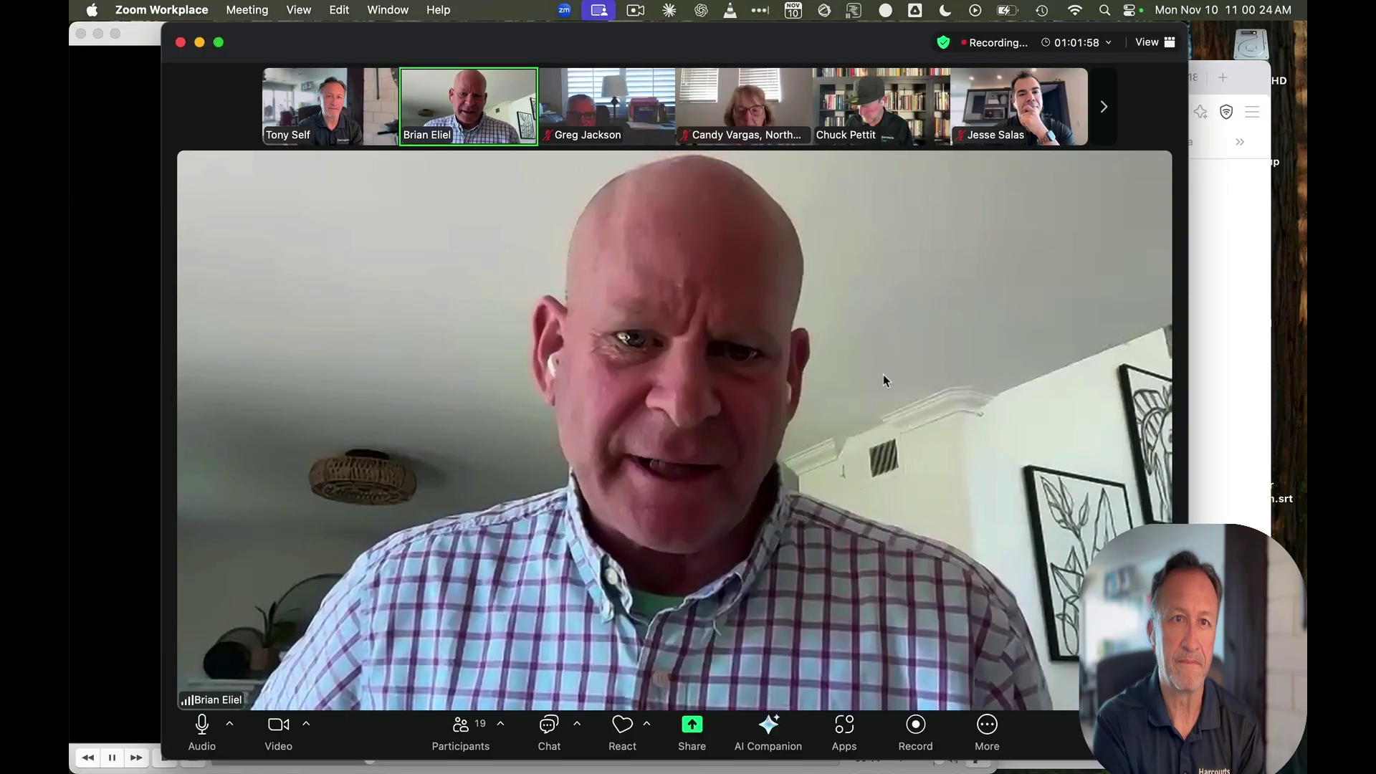
pyautogui.click(79, 100)
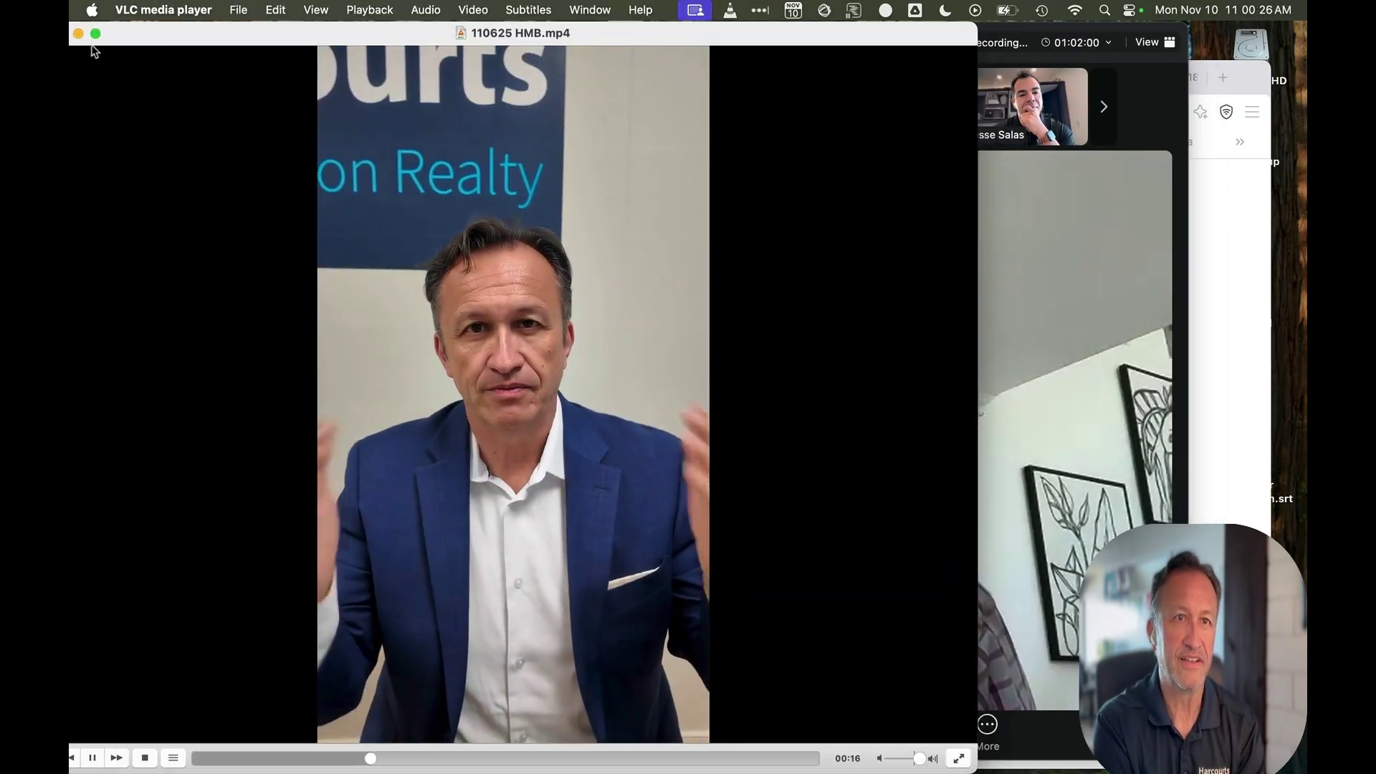
pyautogui.click(95, 33)
pyautogui.click(225, 160)
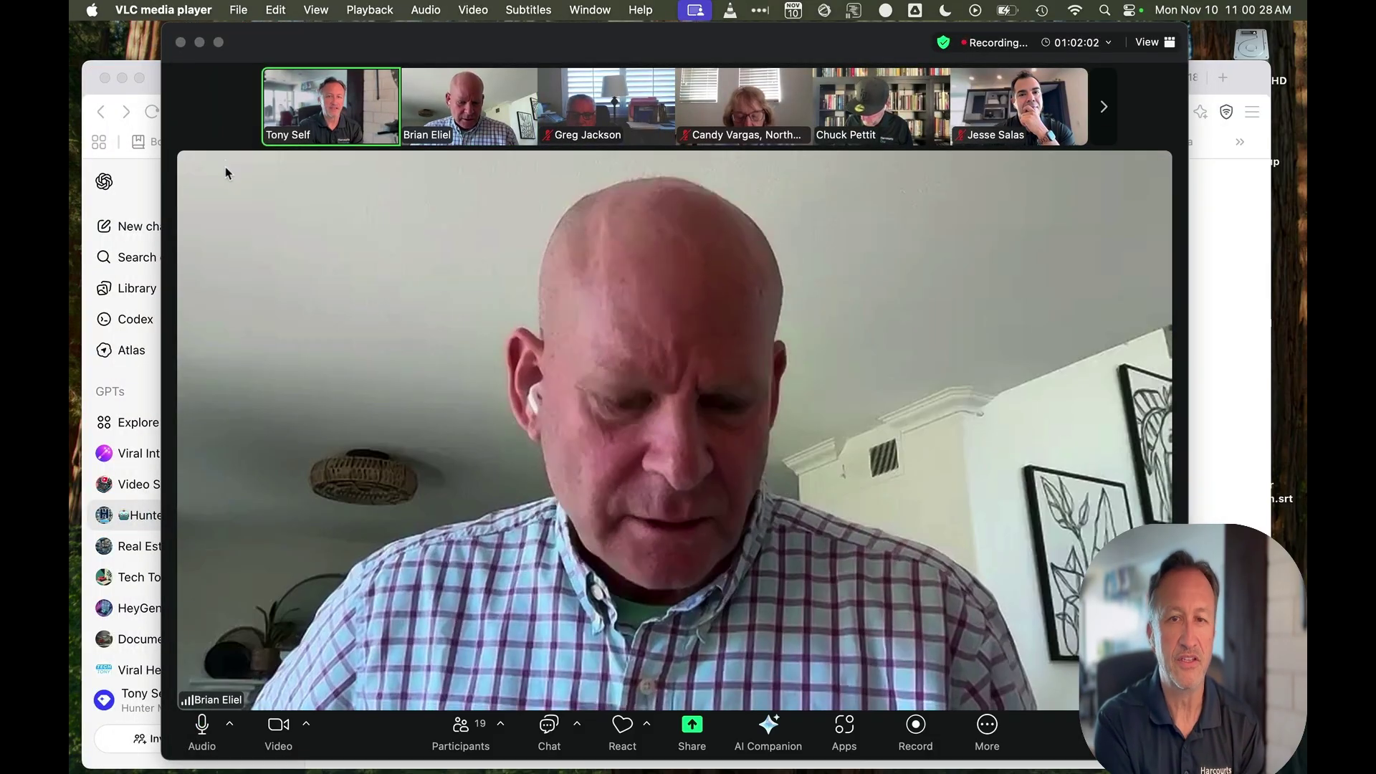
# Bring the browser forward and select the bot page's web address
pyautogui.click(151, 77)
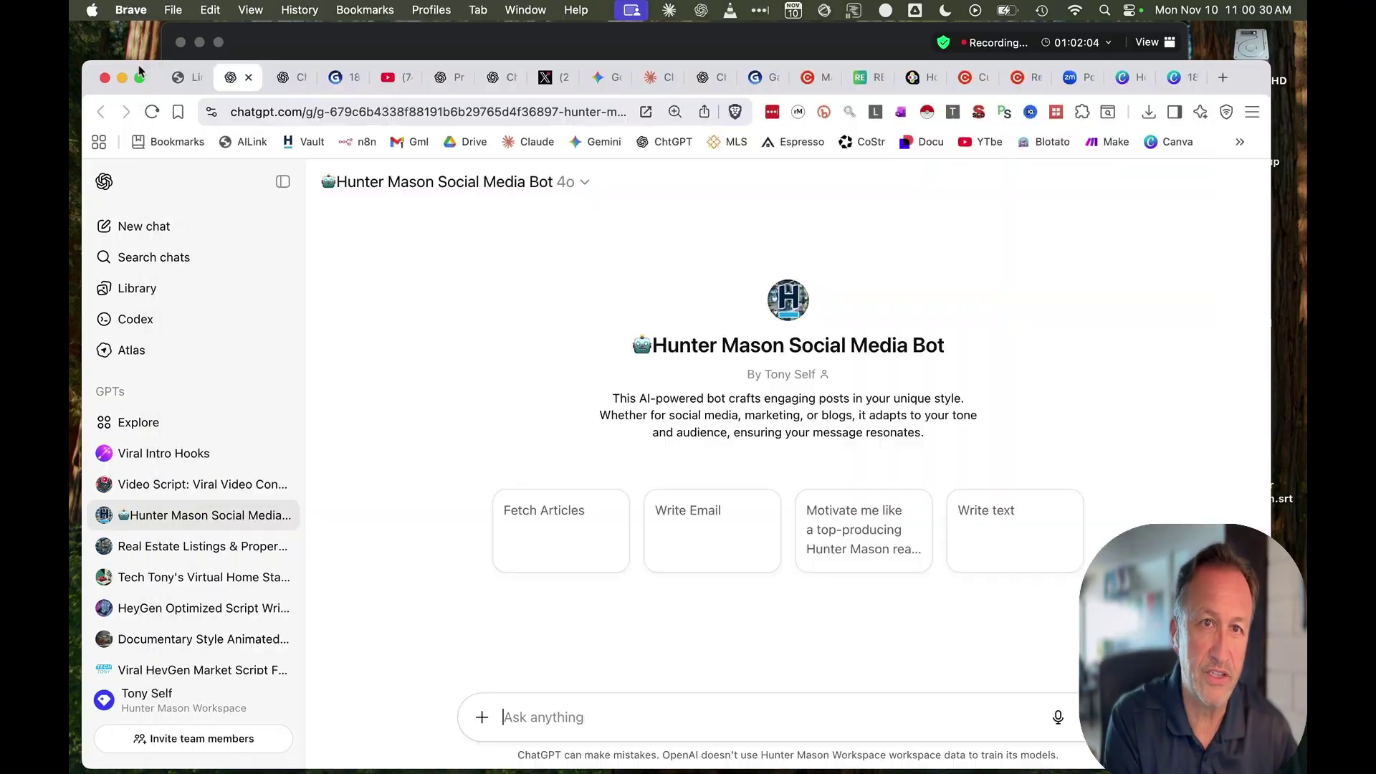
pyautogui.click(444, 112)
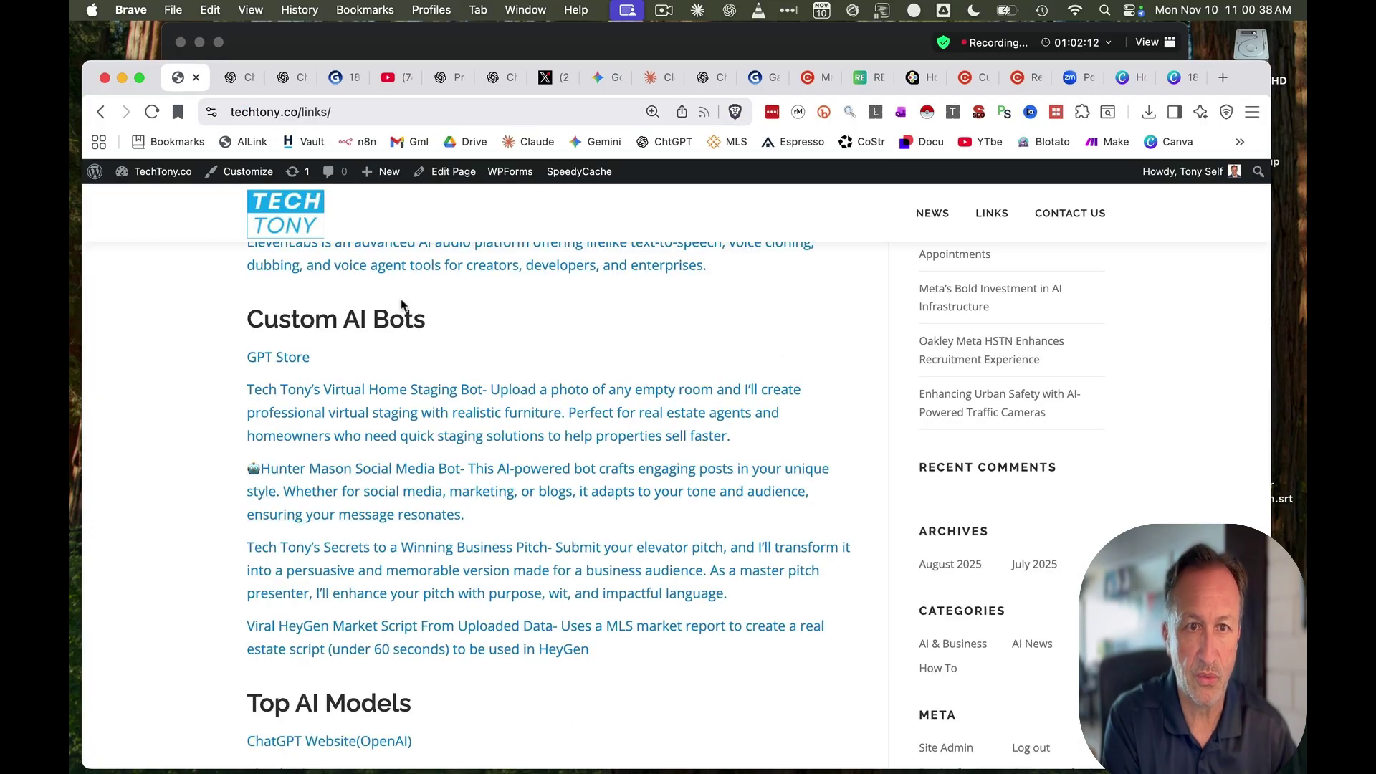
pyautogui.scroll(6, 430, 317)
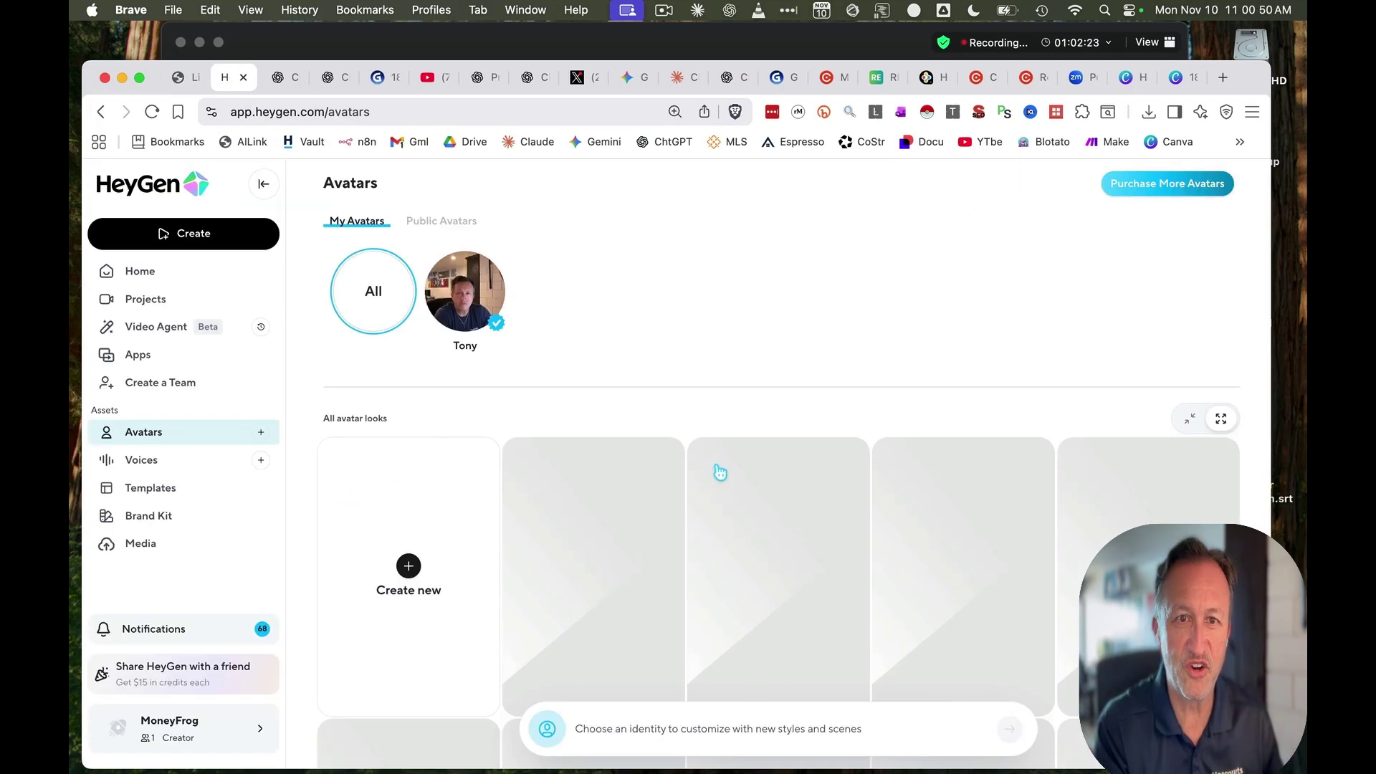
# Play the LS Pink Shirt desk avatar's 30-second preview video, then close it
pyautogui.scroll(-6, 760, 473)
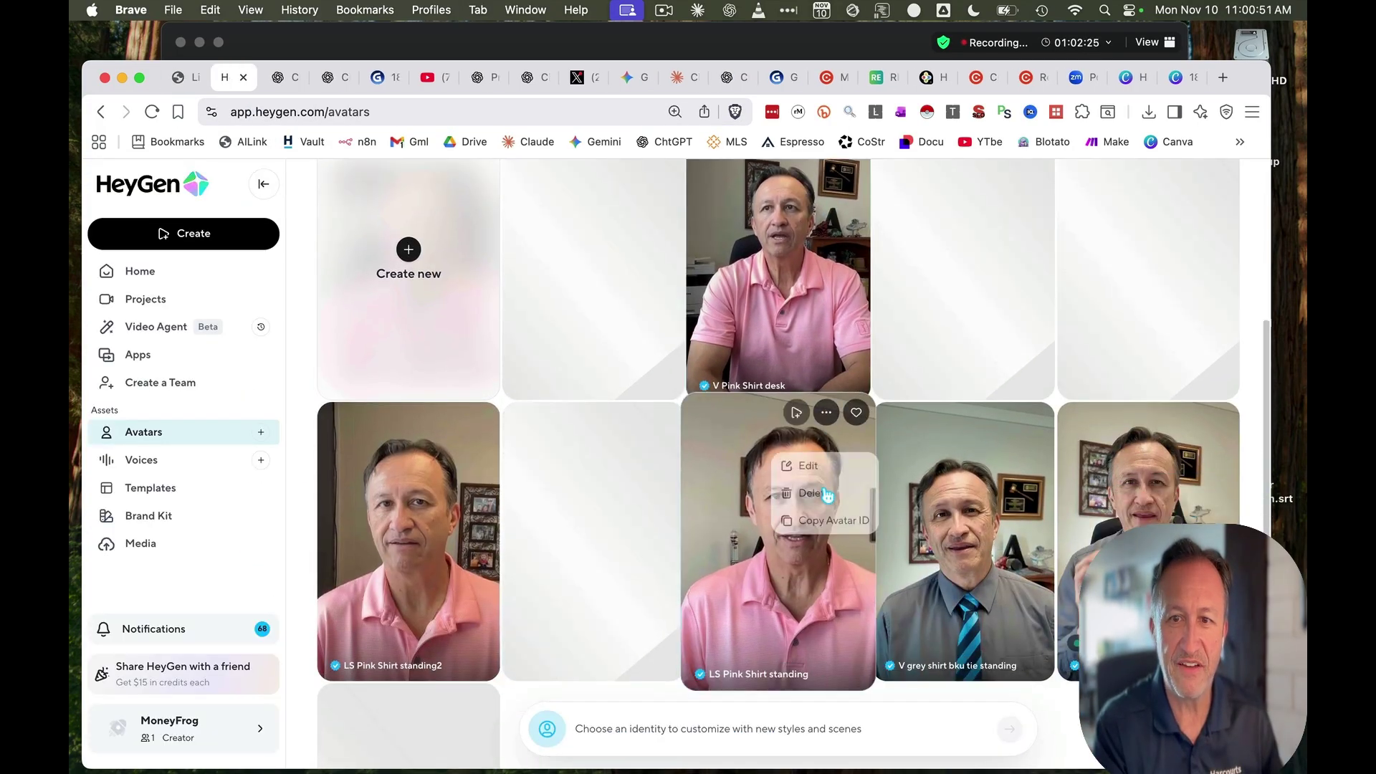
pyautogui.scroll(3, 939, 552)
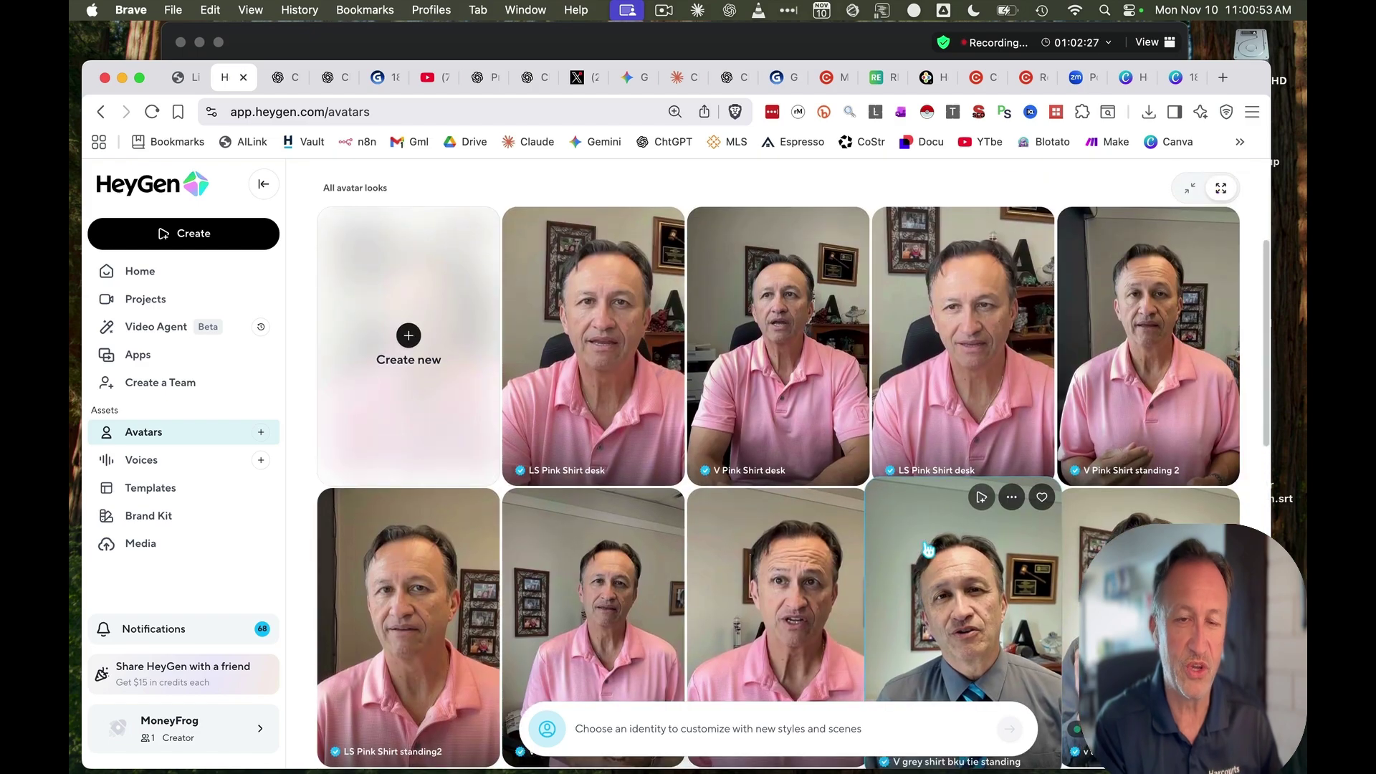
pyautogui.scroll(-3, 932, 550)
pyautogui.scroll(-4, 928, 548)
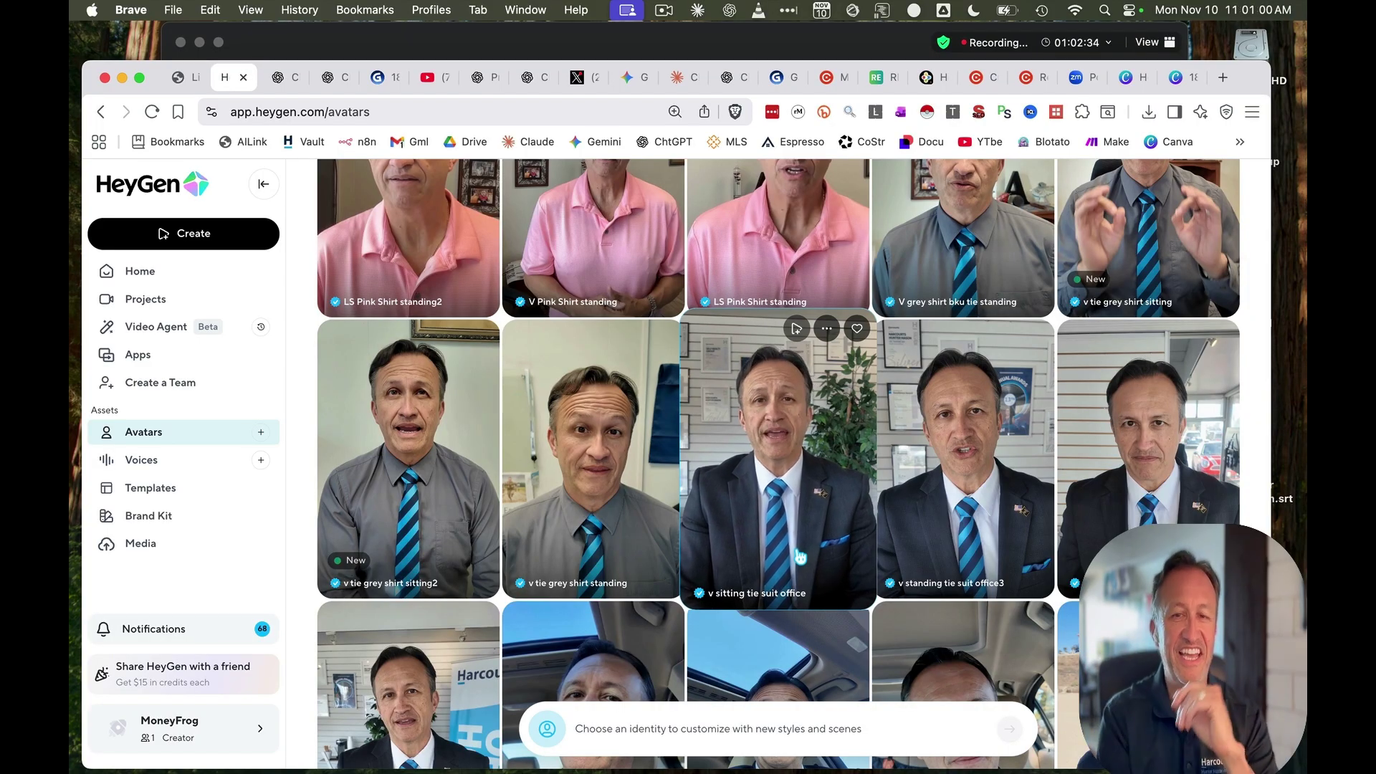
pyautogui.scroll(2, 760, 459)
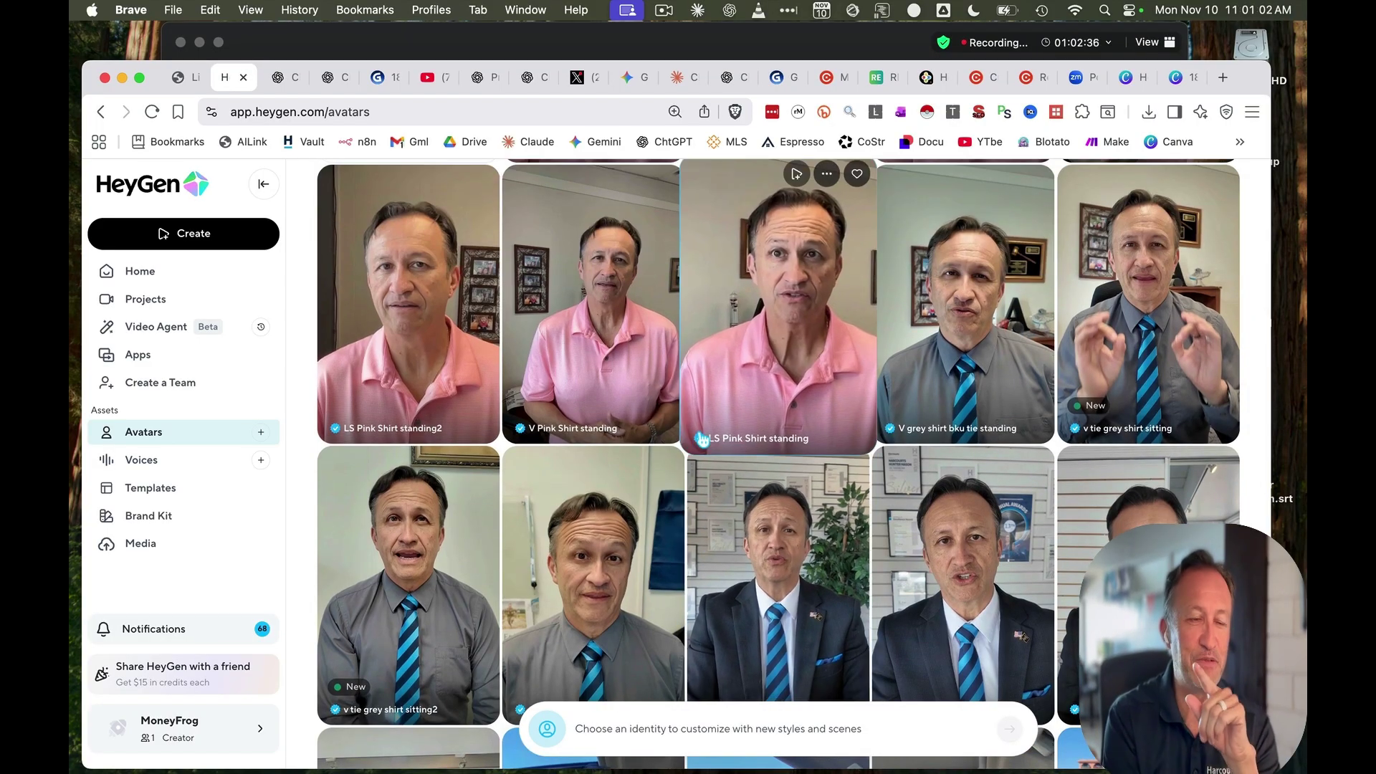
pyautogui.scroll(5, 718, 392)
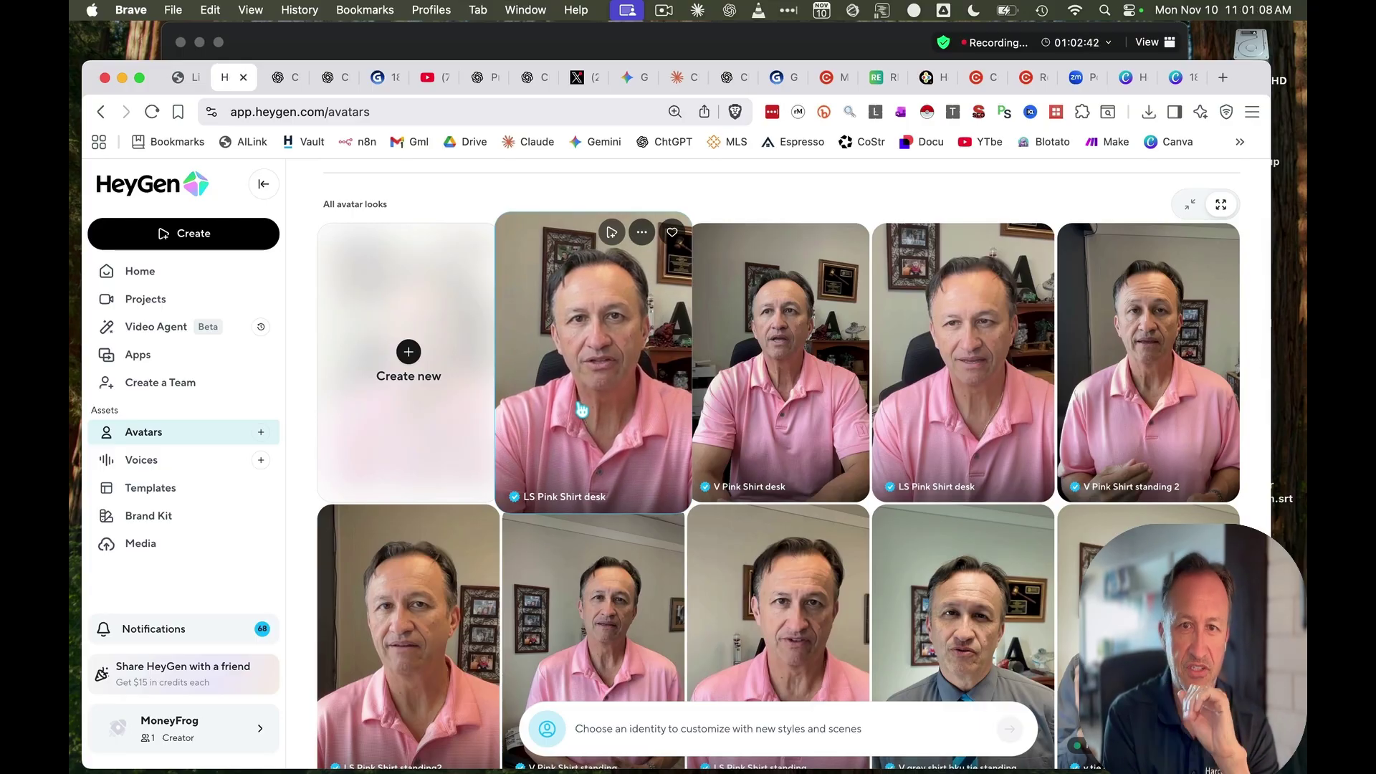
pyautogui.click(578, 415)
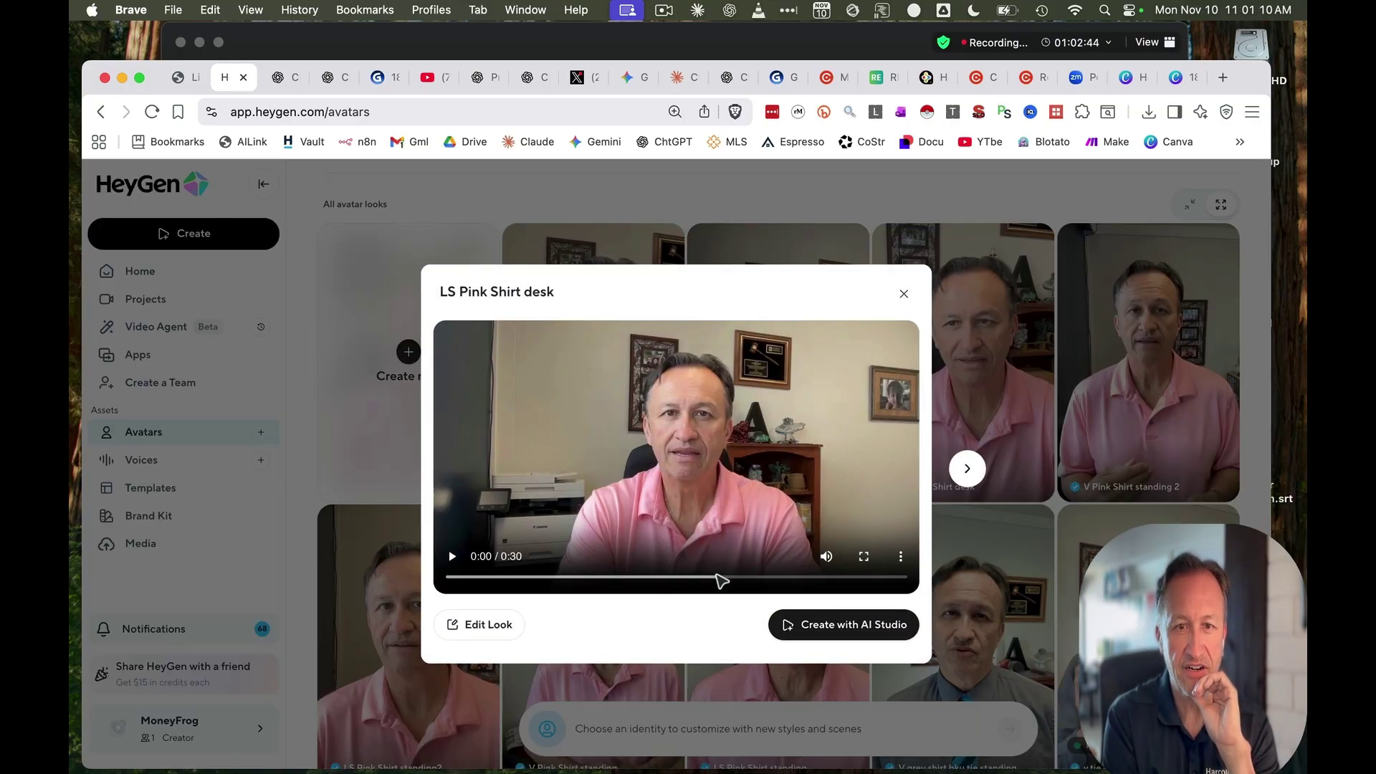
pyautogui.click(451, 558)
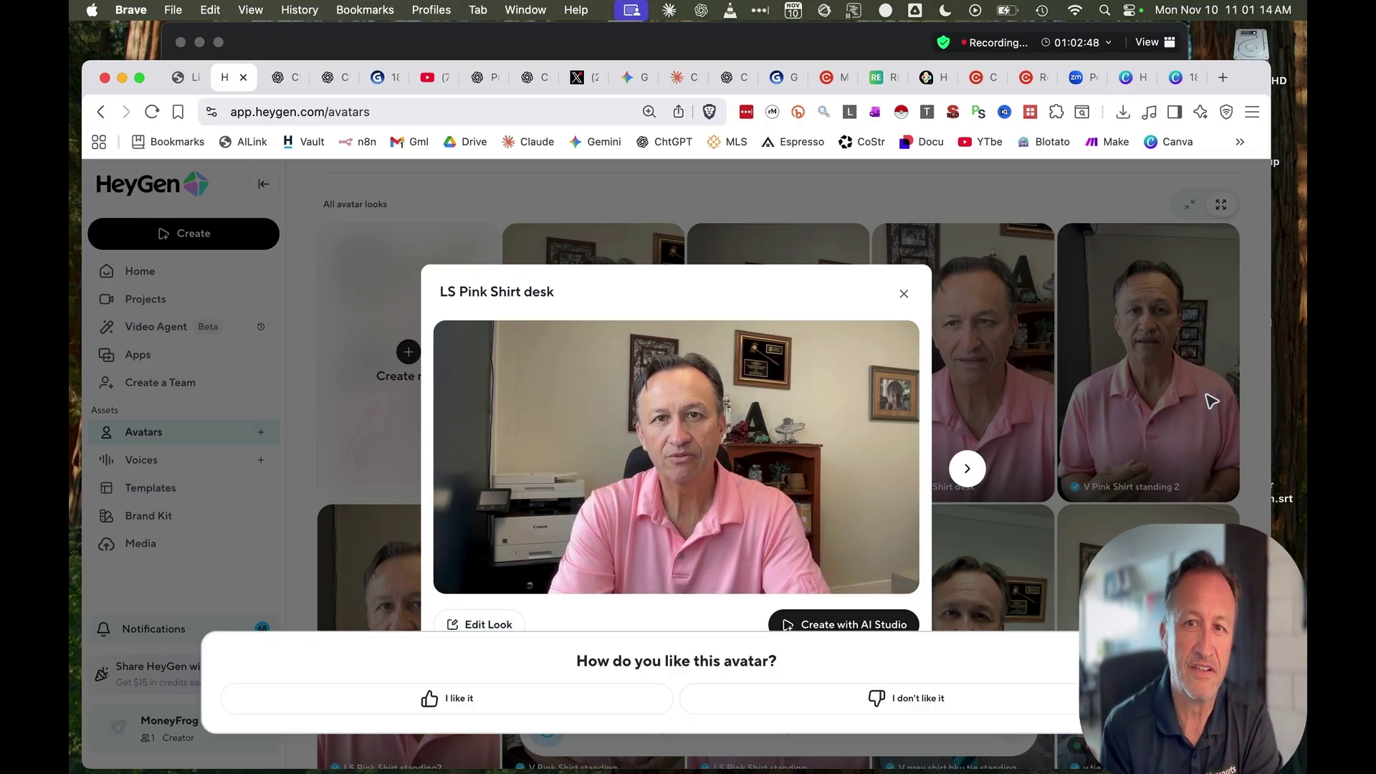
pyautogui.click(903, 294)
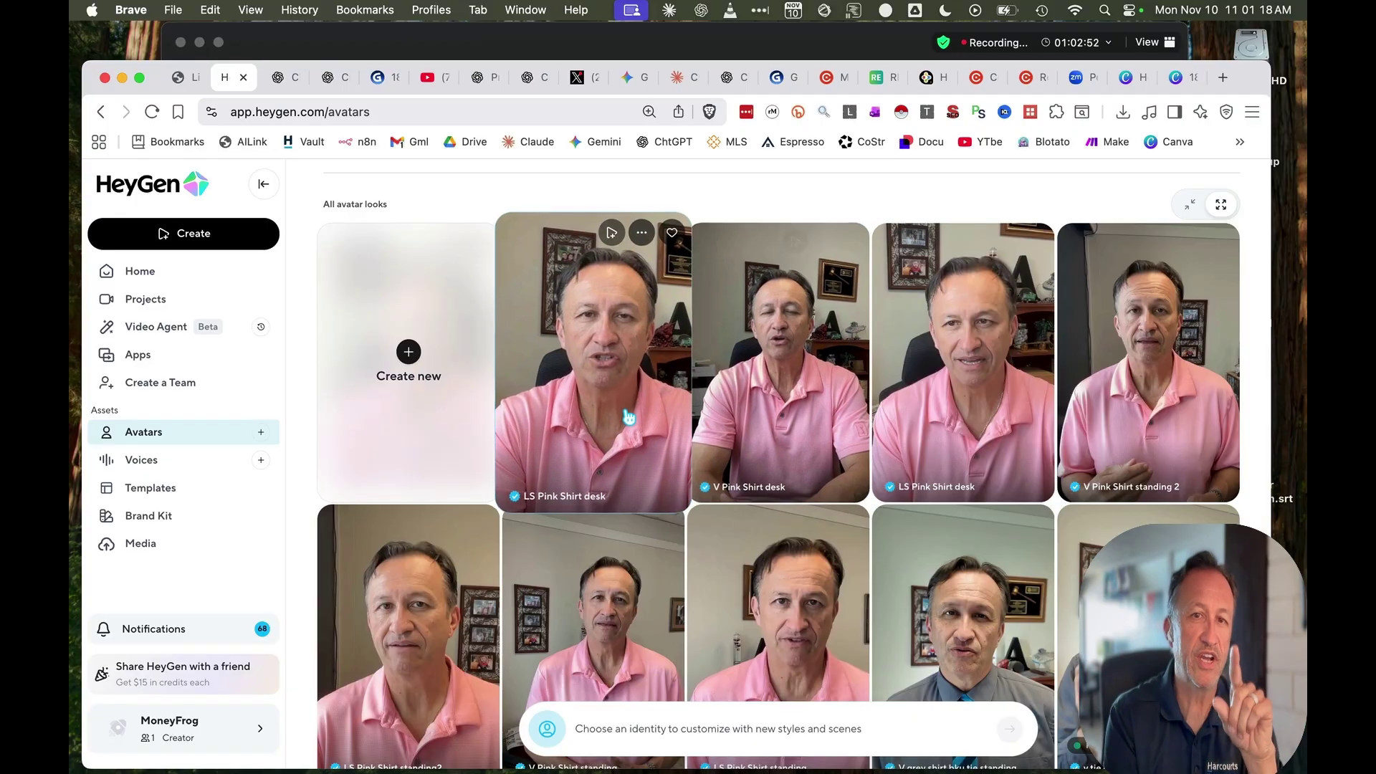
# Play the V Pink Shirt desk look's preview, close it, and return to the TechTony links page
pyautogui.scroll(-2, 788, 401)
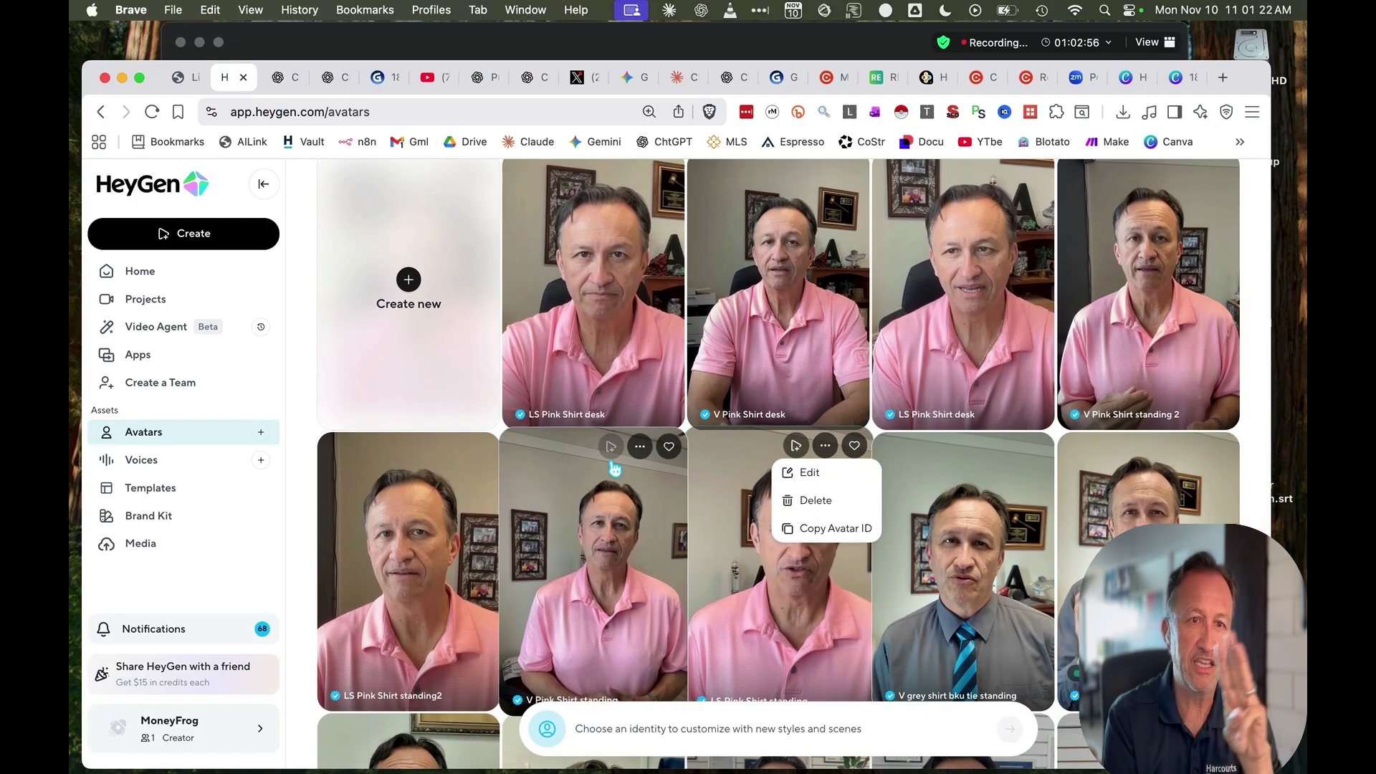
pyautogui.scroll(-3, 602, 462)
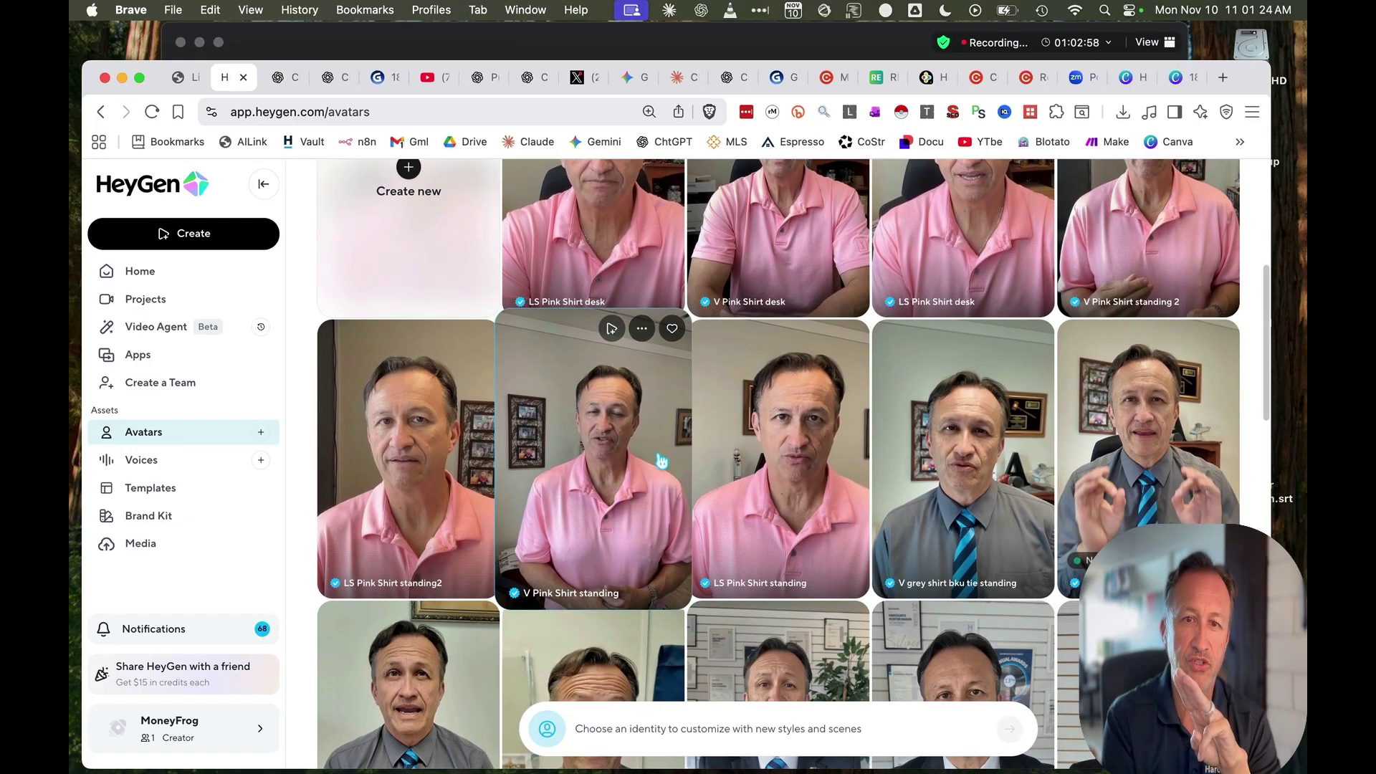
pyautogui.scroll(-3, 782, 479)
pyautogui.scroll(6, 528, 448)
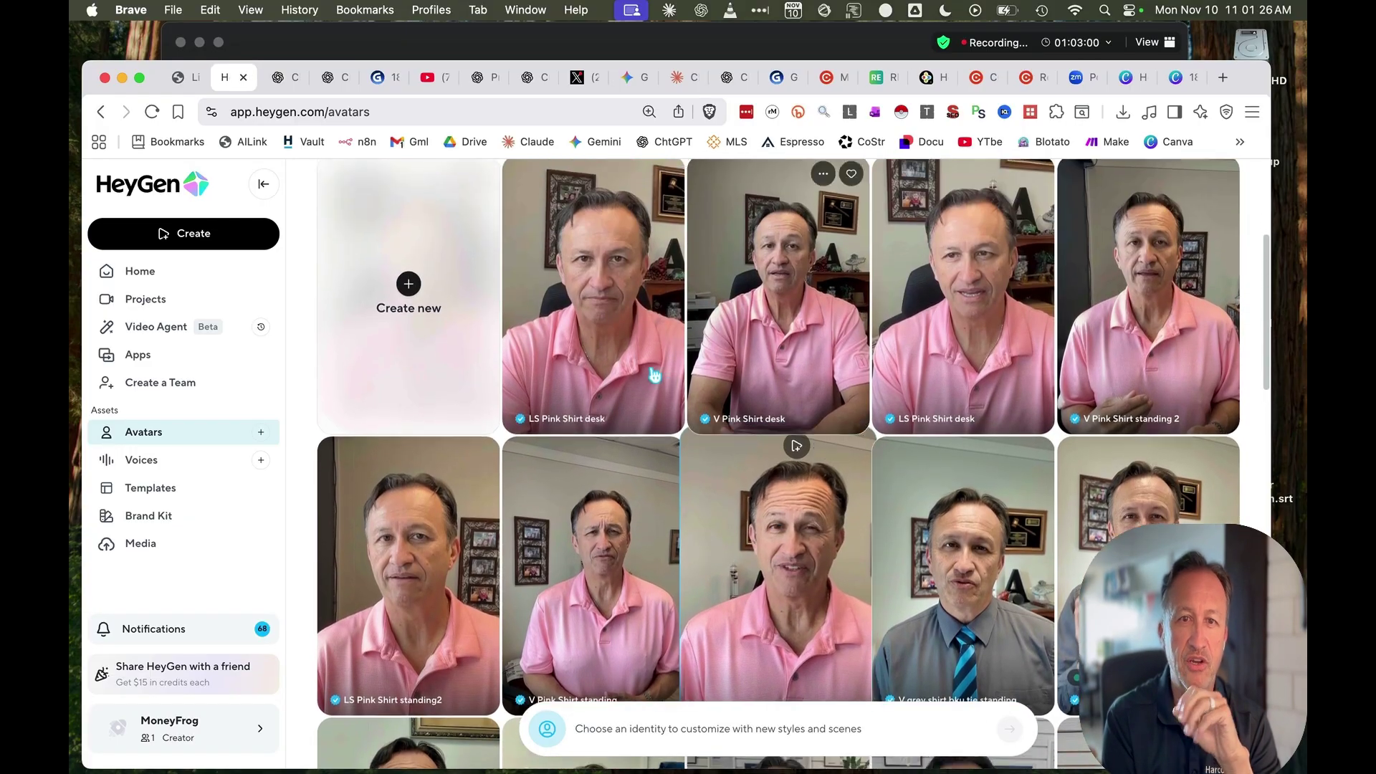
pyautogui.click(842, 403)
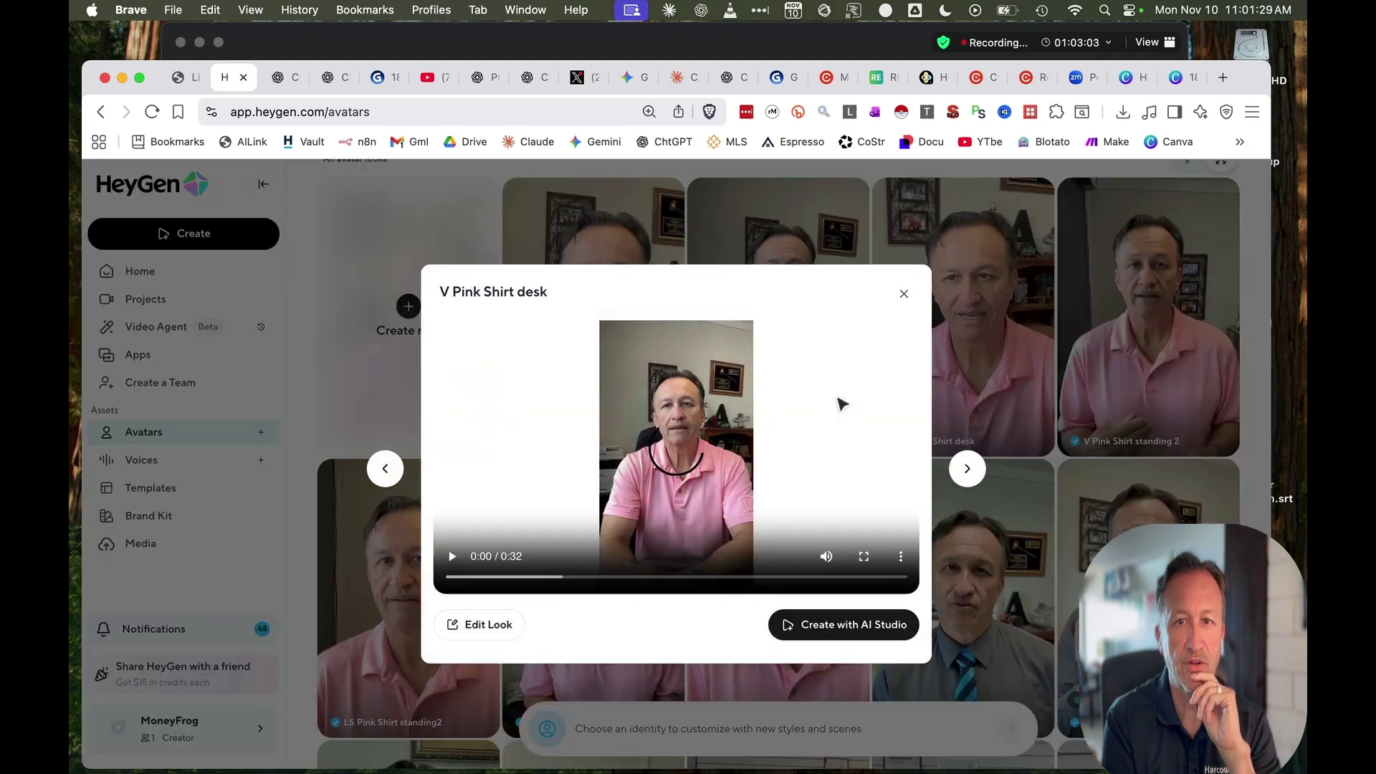
pyautogui.click(452, 557)
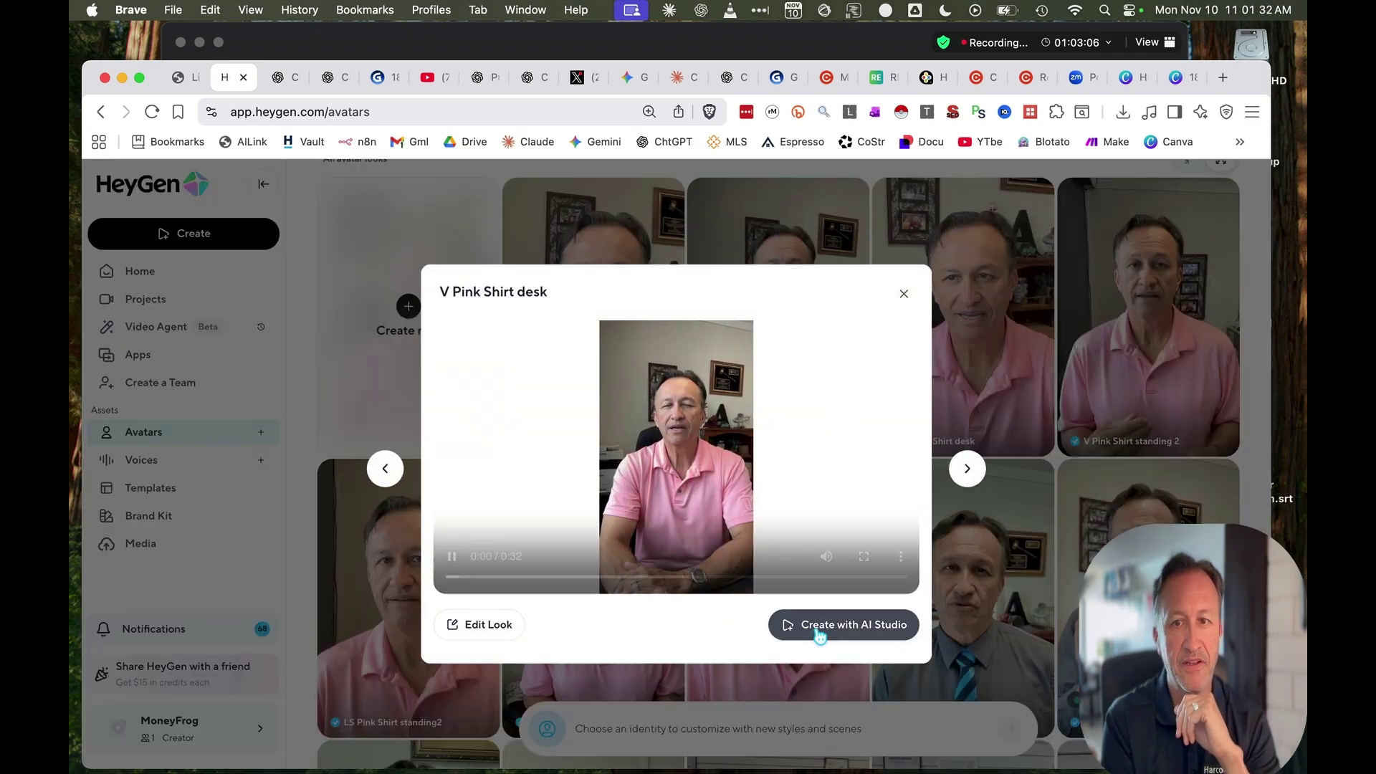
pyautogui.click(904, 293)
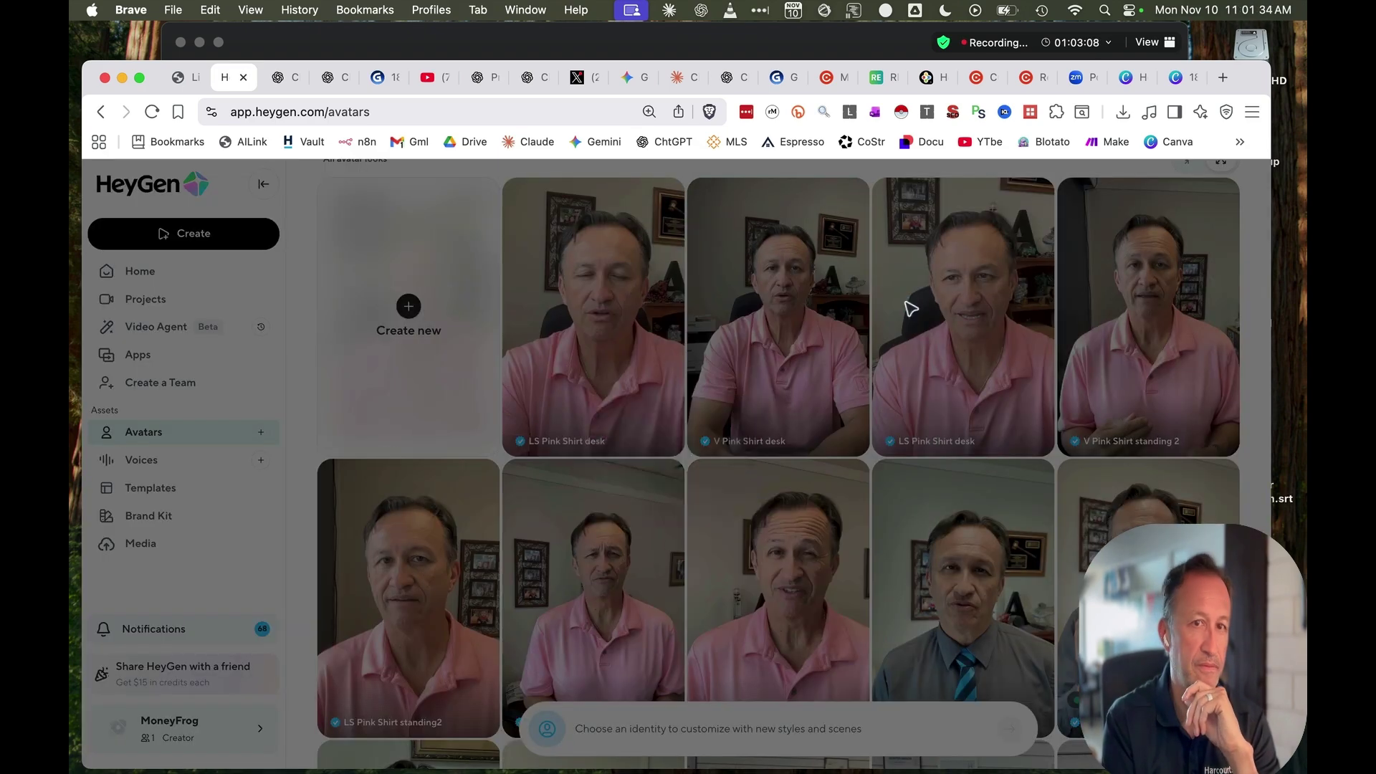
pyautogui.click(184, 78)
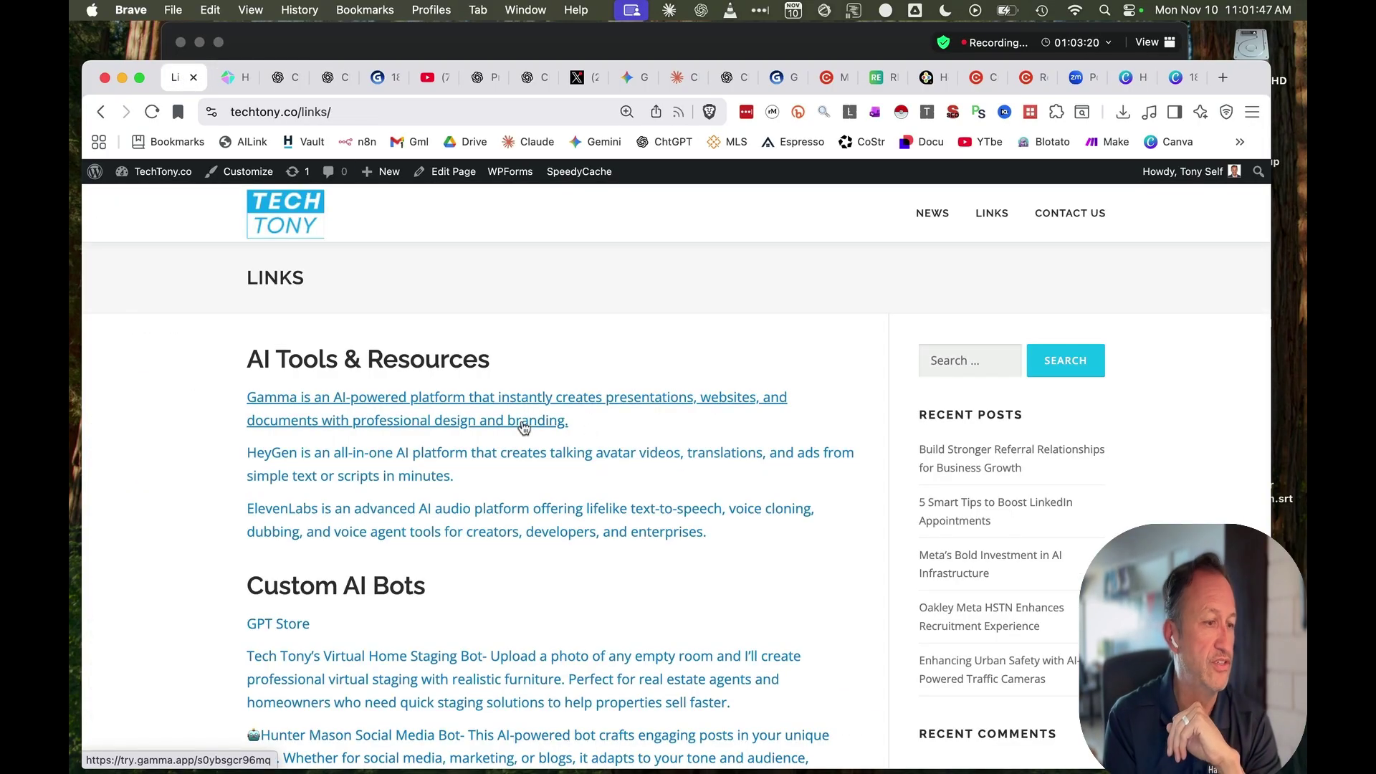
# Open HeyGen from the TechTony links page and go to its avatar library
pyautogui.click(345, 458)
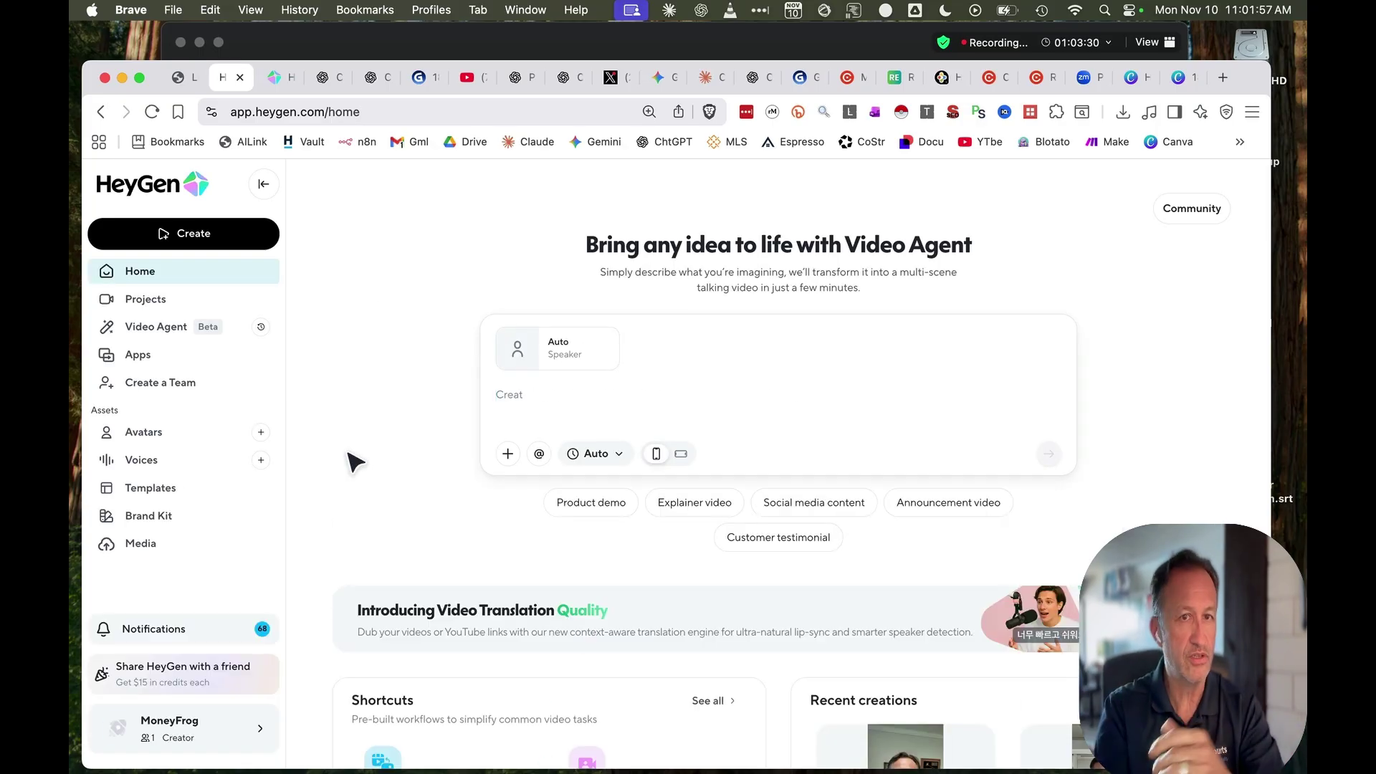
pyautogui.click(161, 434)
pyautogui.scroll(-9, 680, 537)
pyautogui.scroll(4, 680, 537)
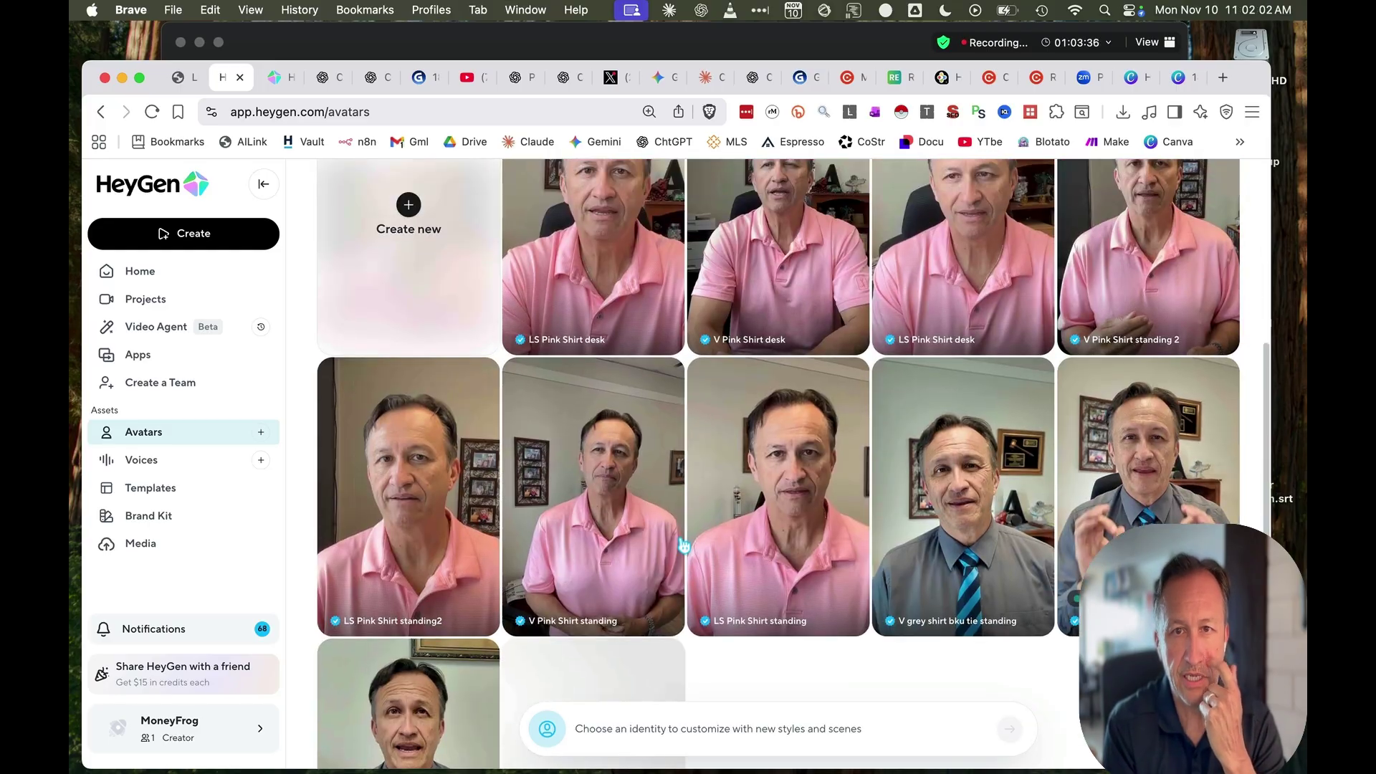
# Check the '...' options for avatar looks, including V grey shirt bku tie standing, and browse the grid
pyautogui.click(643, 371)
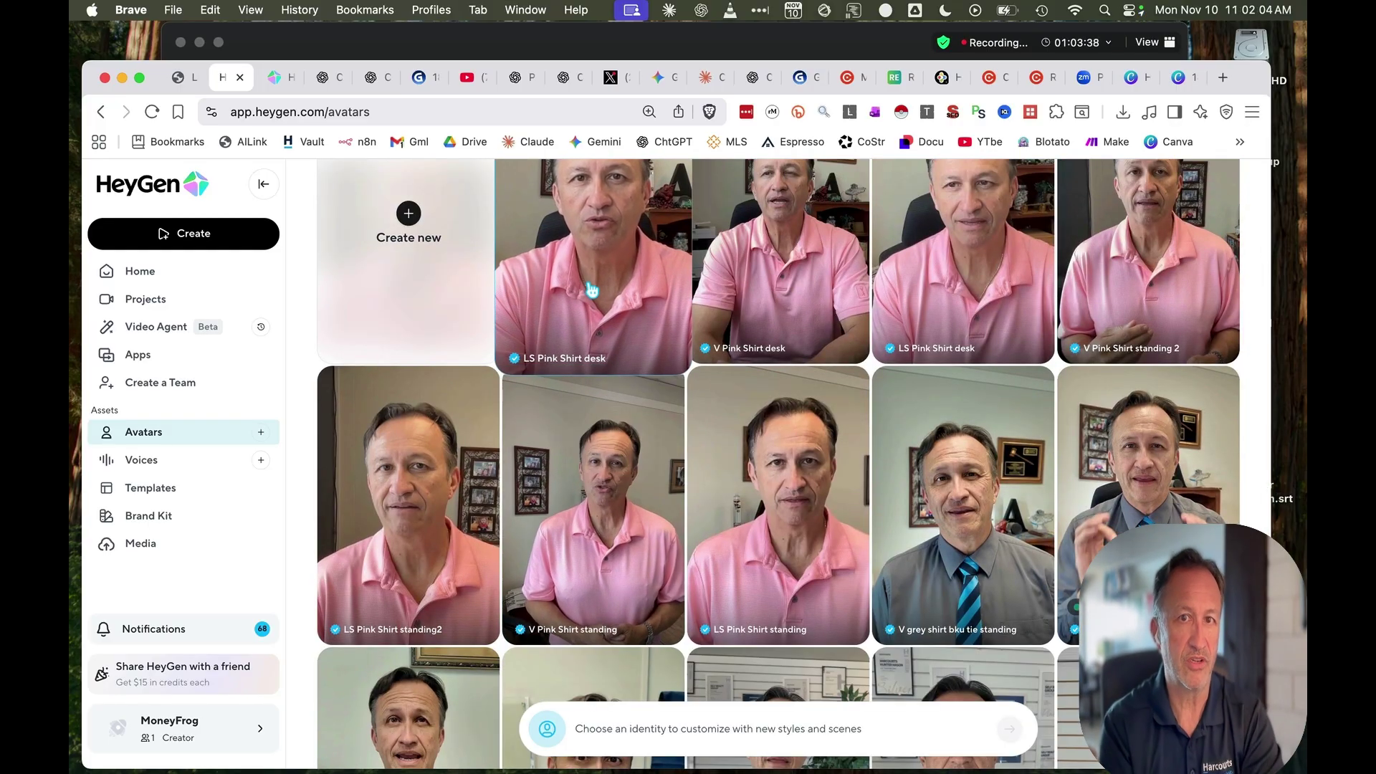
pyautogui.scroll(-1, 594, 290)
pyautogui.scroll(2, 602, 291)
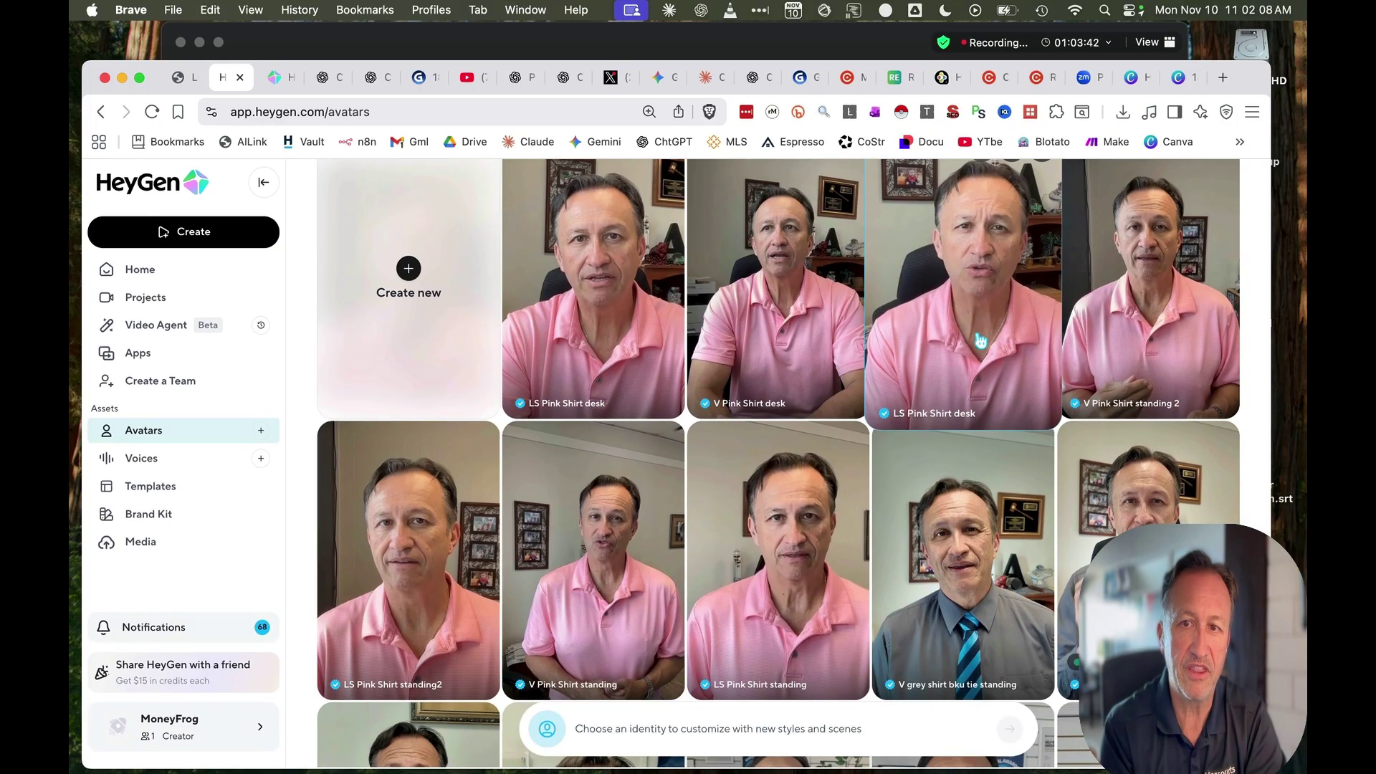
pyautogui.click(1008, 439)
pyautogui.scroll(-3, 750, 593)
pyautogui.scroll(4, 724, 603)
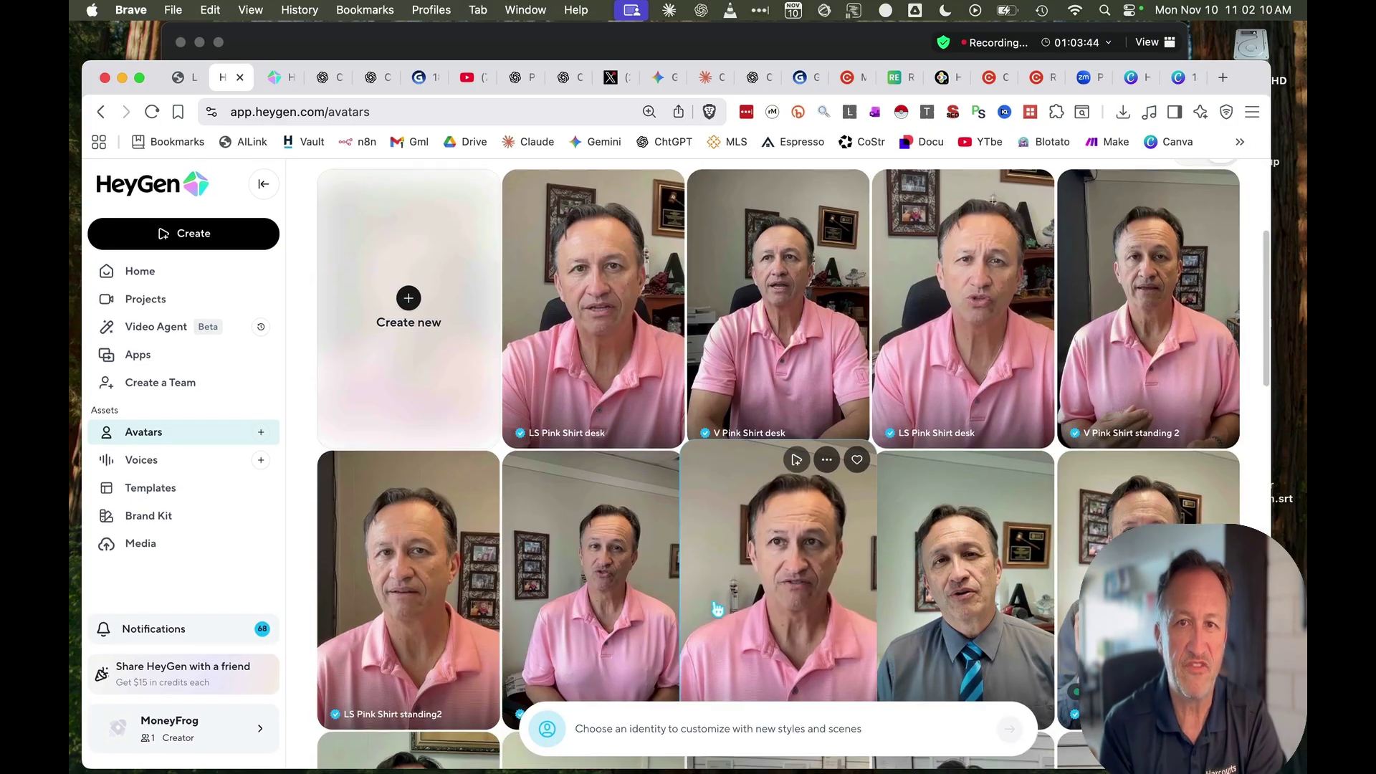
pyautogui.scroll(-4, 721, 609)
pyautogui.scroll(5, 720, 609)
pyautogui.scroll(-8, 717, 602)
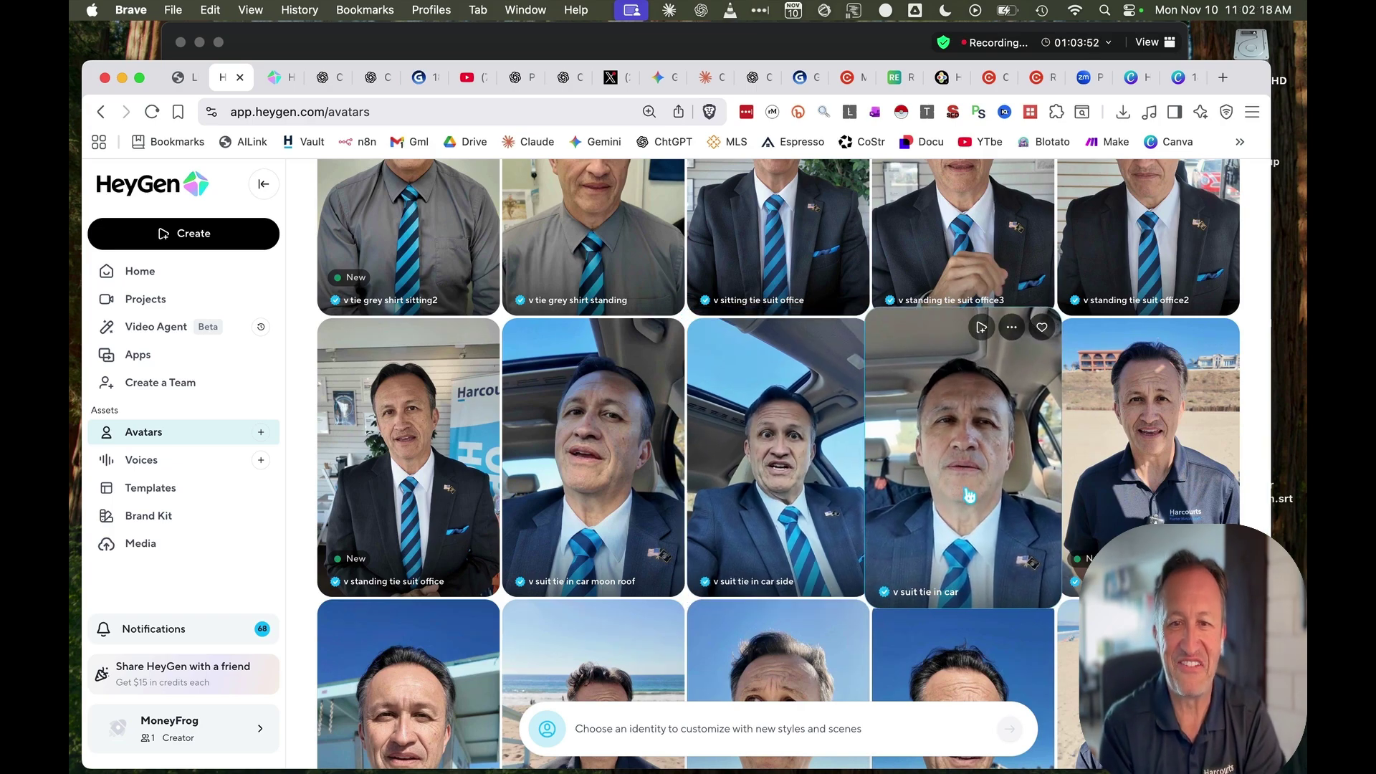
pyautogui.scroll(-8, 968, 495)
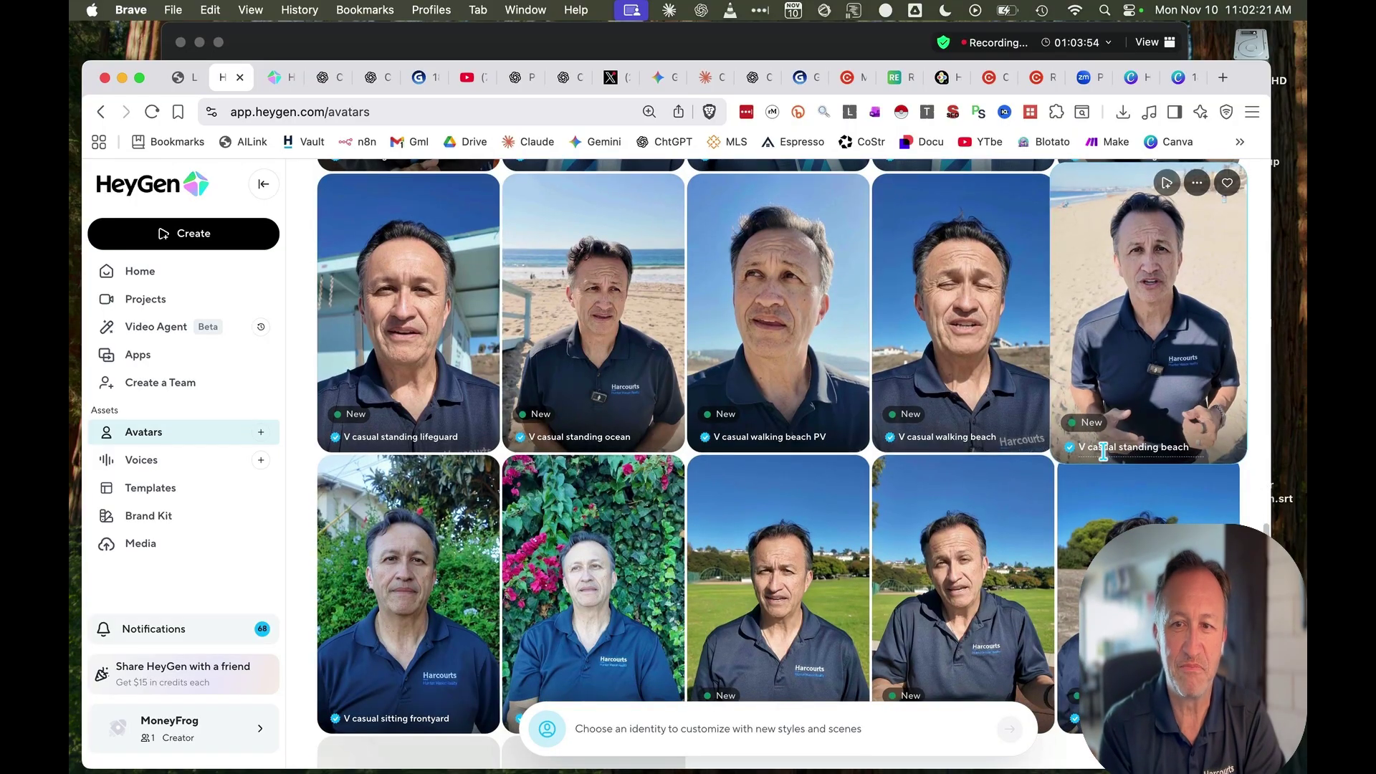
pyautogui.scroll(-5, 1104, 450)
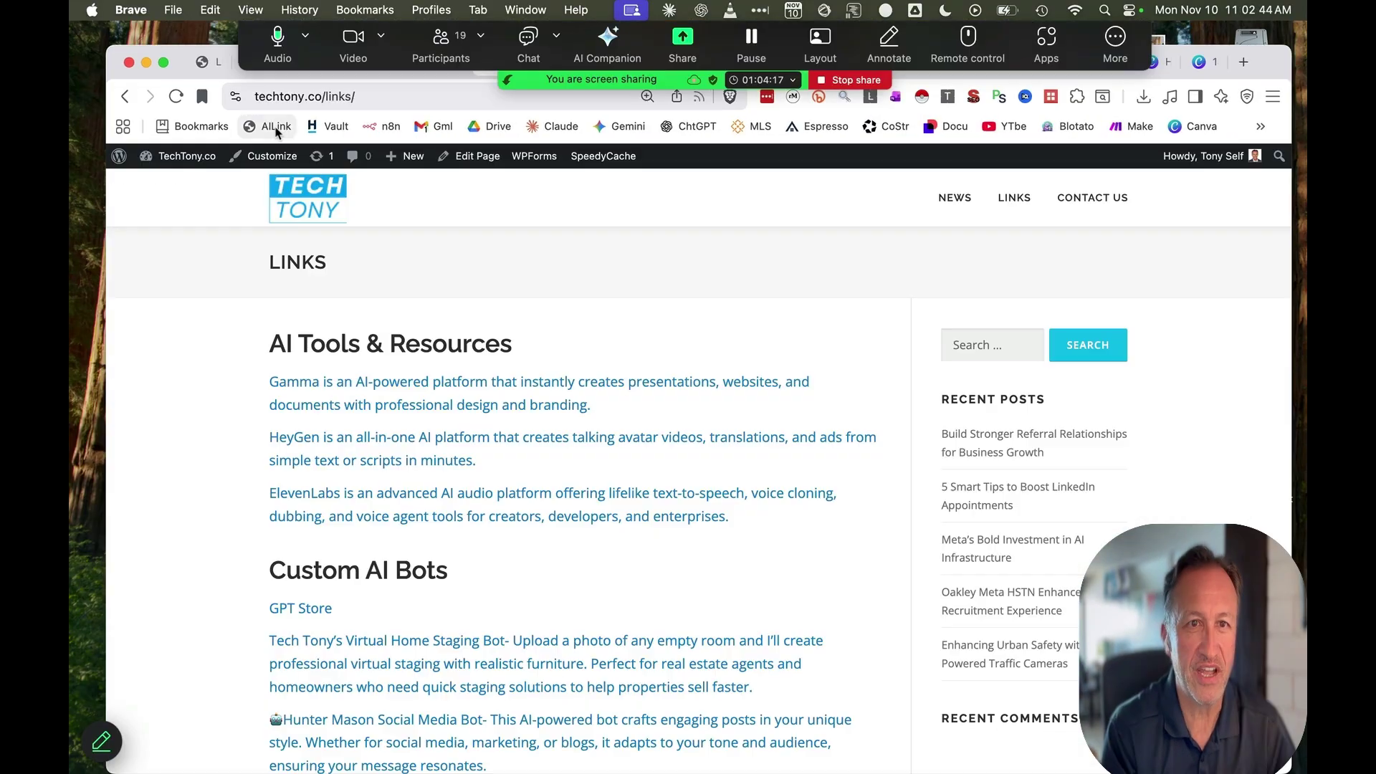
# Follow the HeyGen link under AI Tools & Resources to load HeyGen's home page
pyautogui.click(397, 452)
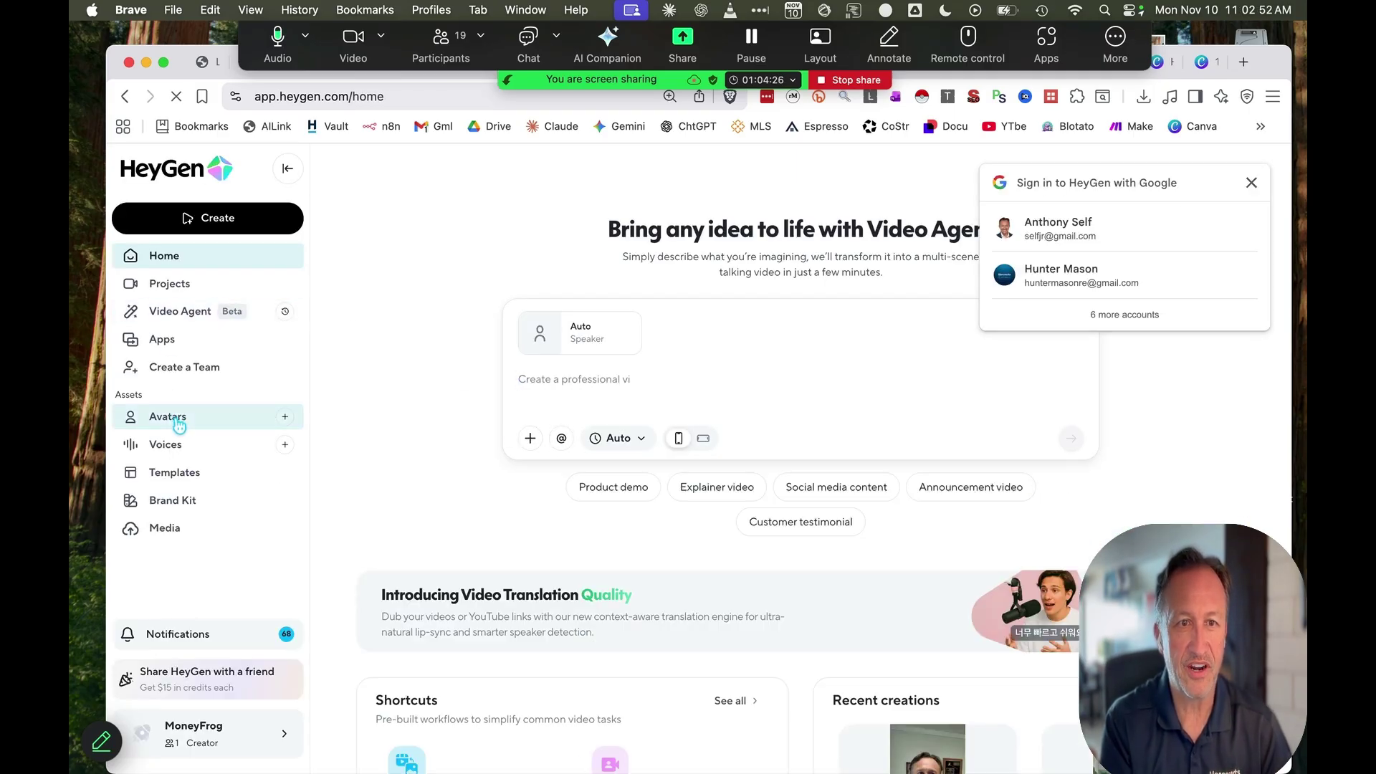
# Go to Avatars and open the V Pink Shirt standing look's 0:34 preview
pyautogui.click(172, 420)
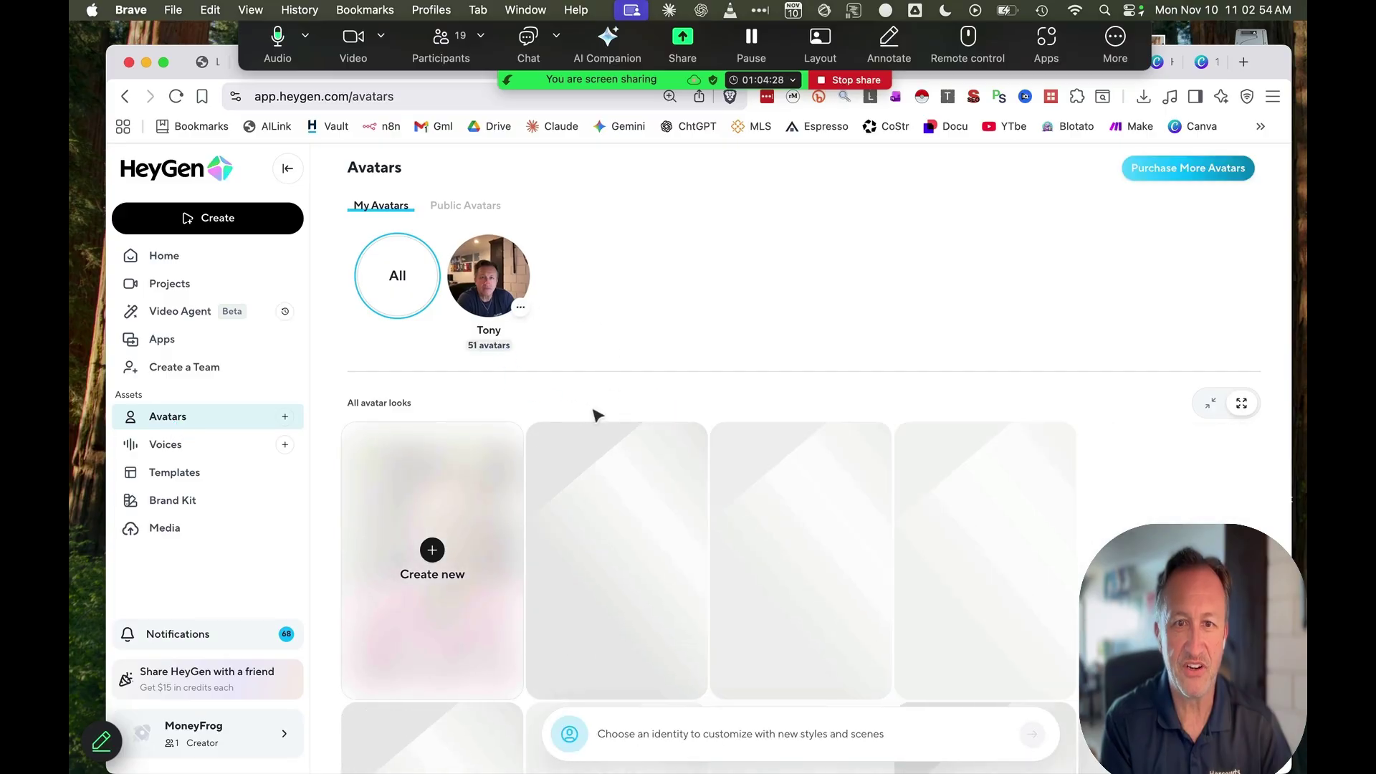
pyautogui.scroll(-8, 616, 426)
pyautogui.scroll(3, 630, 435)
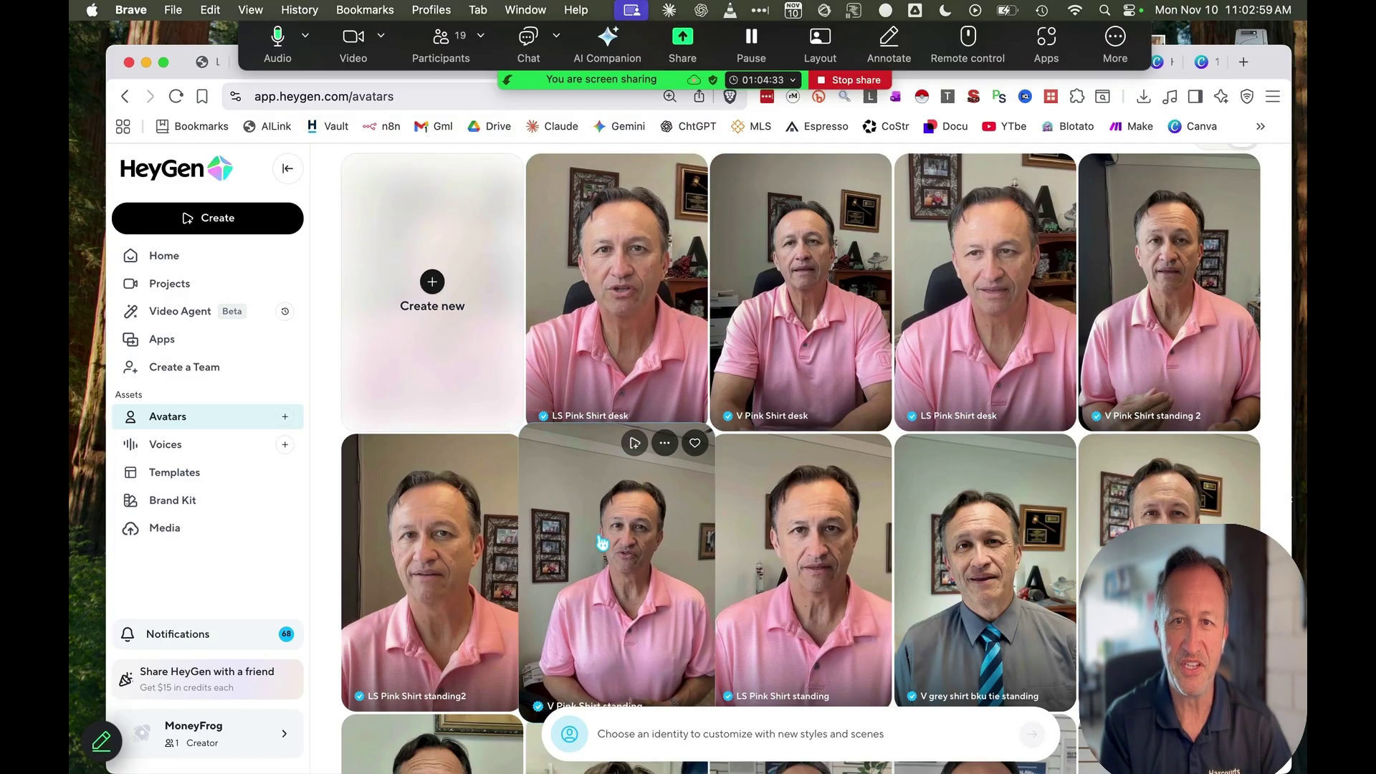
pyautogui.scroll(-3, 618, 432)
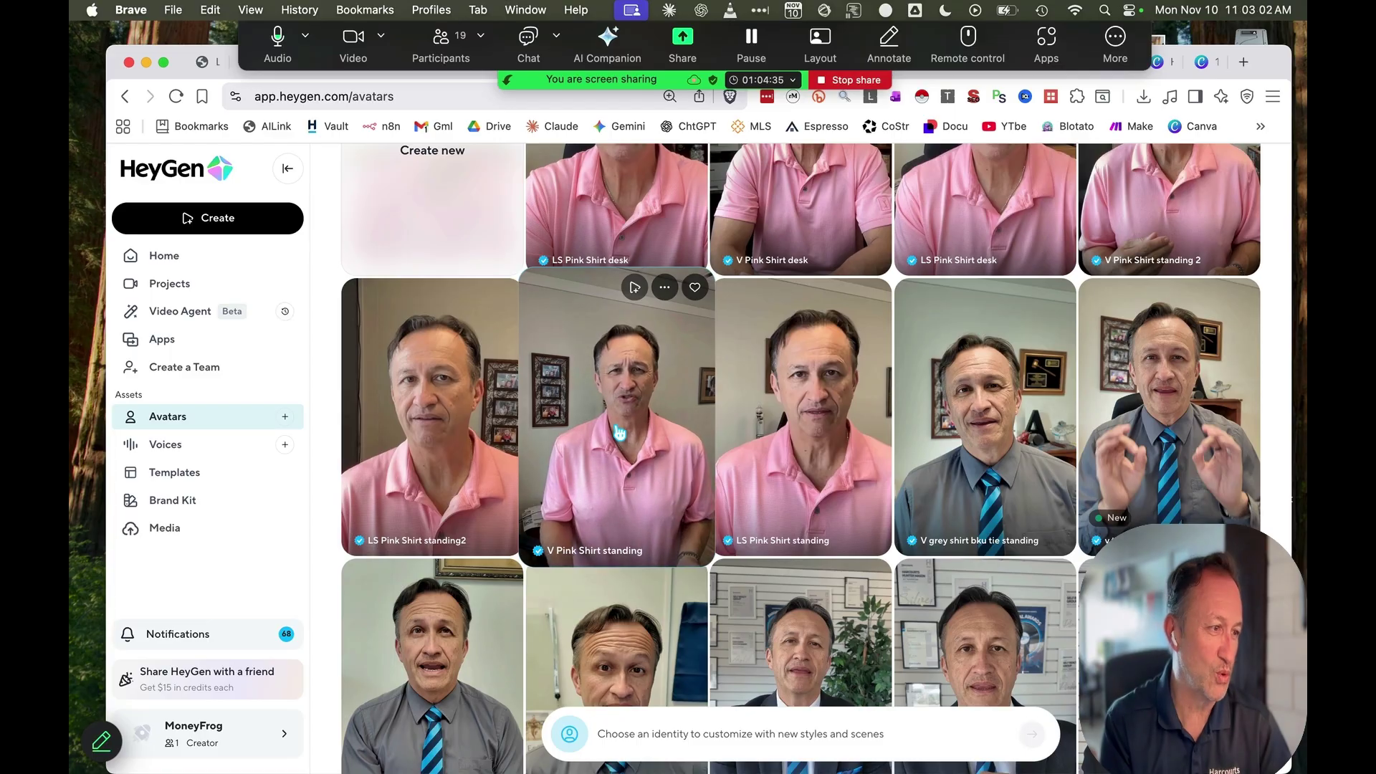
pyautogui.click(619, 433)
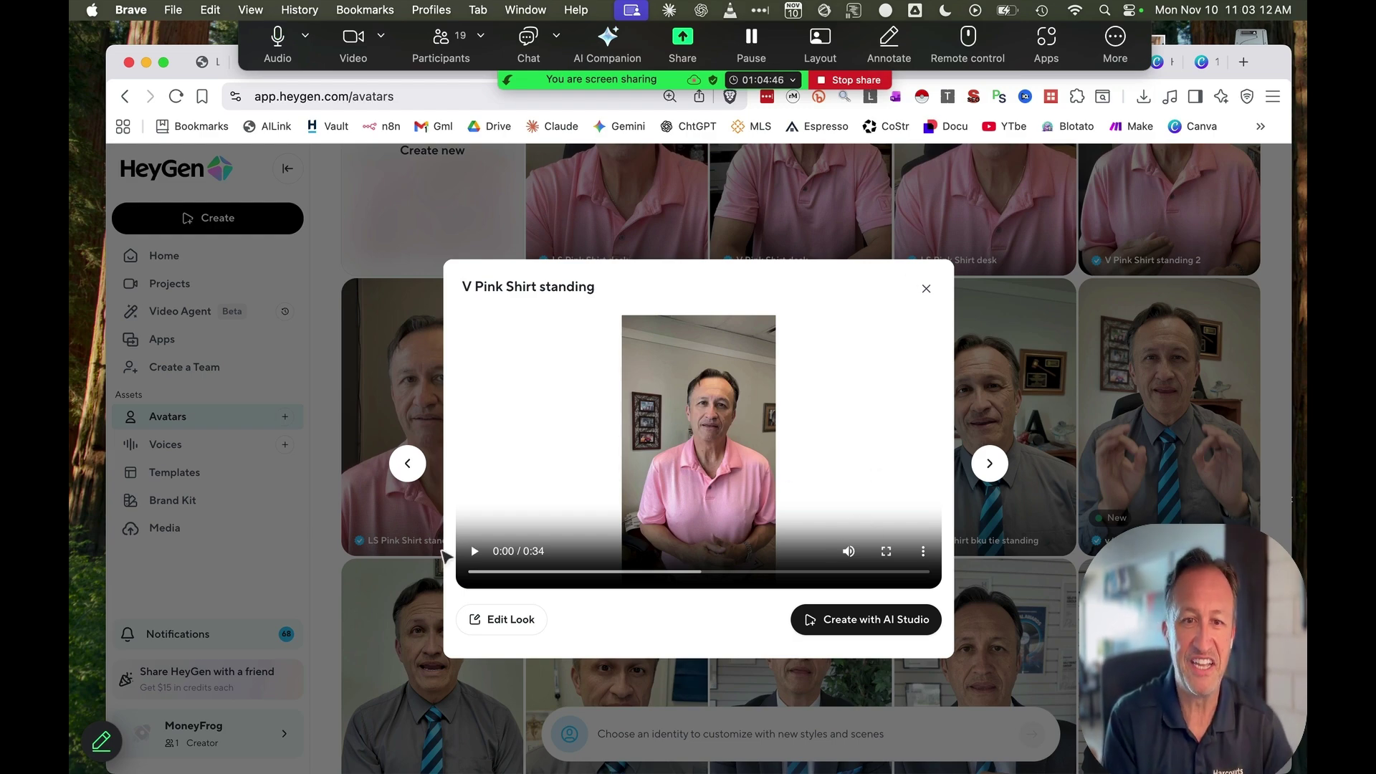
# Play and close the V Pink Shirt standing preview, then reload the main Avatars page
pyautogui.click(474, 551)
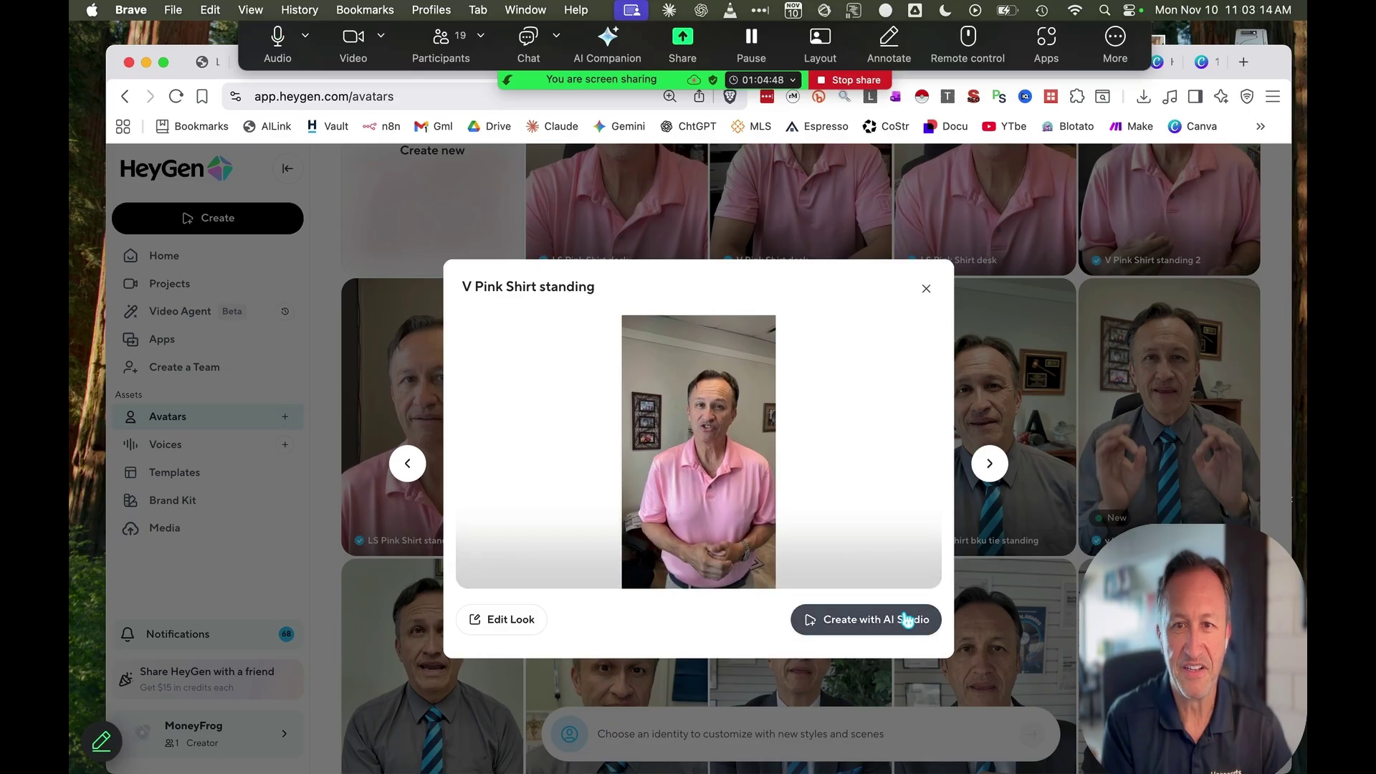
pyautogui.click(926, 288)
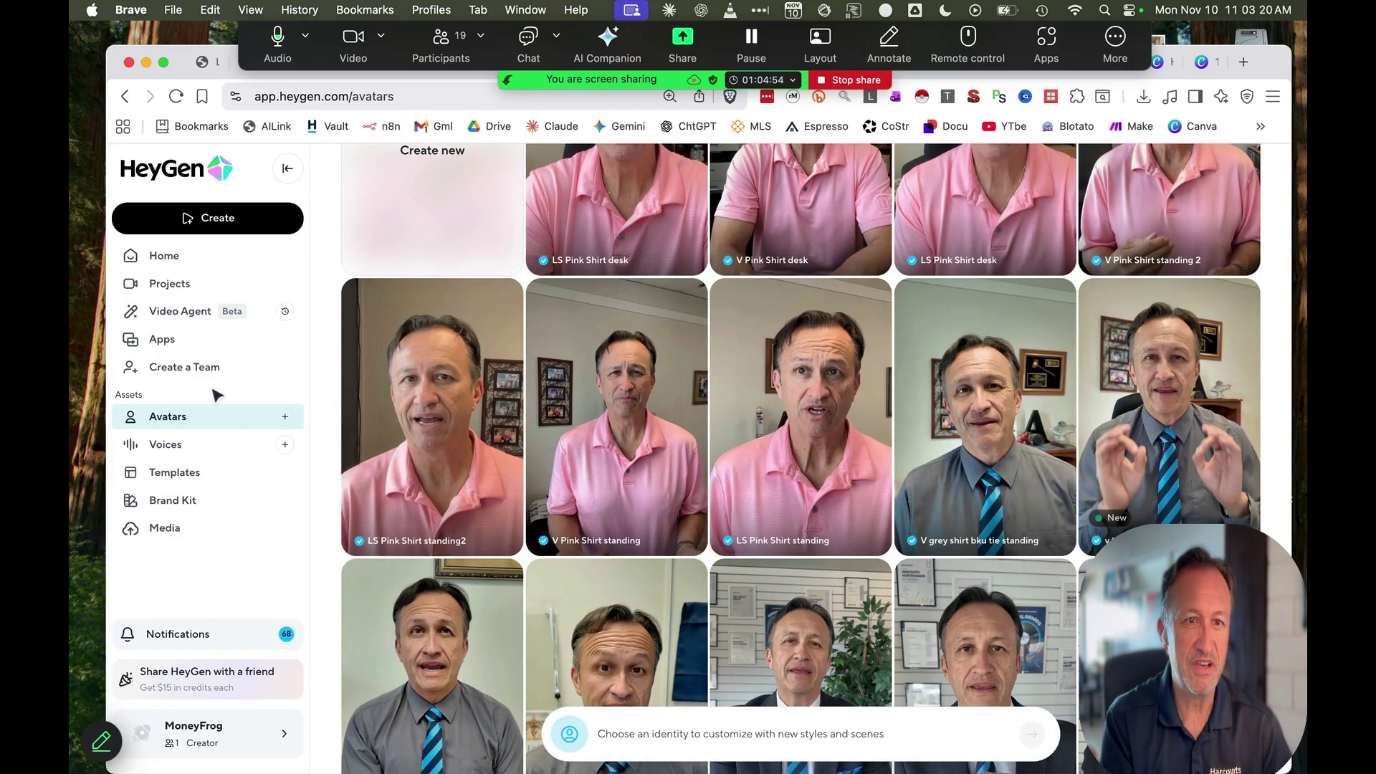
pyautogui.click(239, 421)
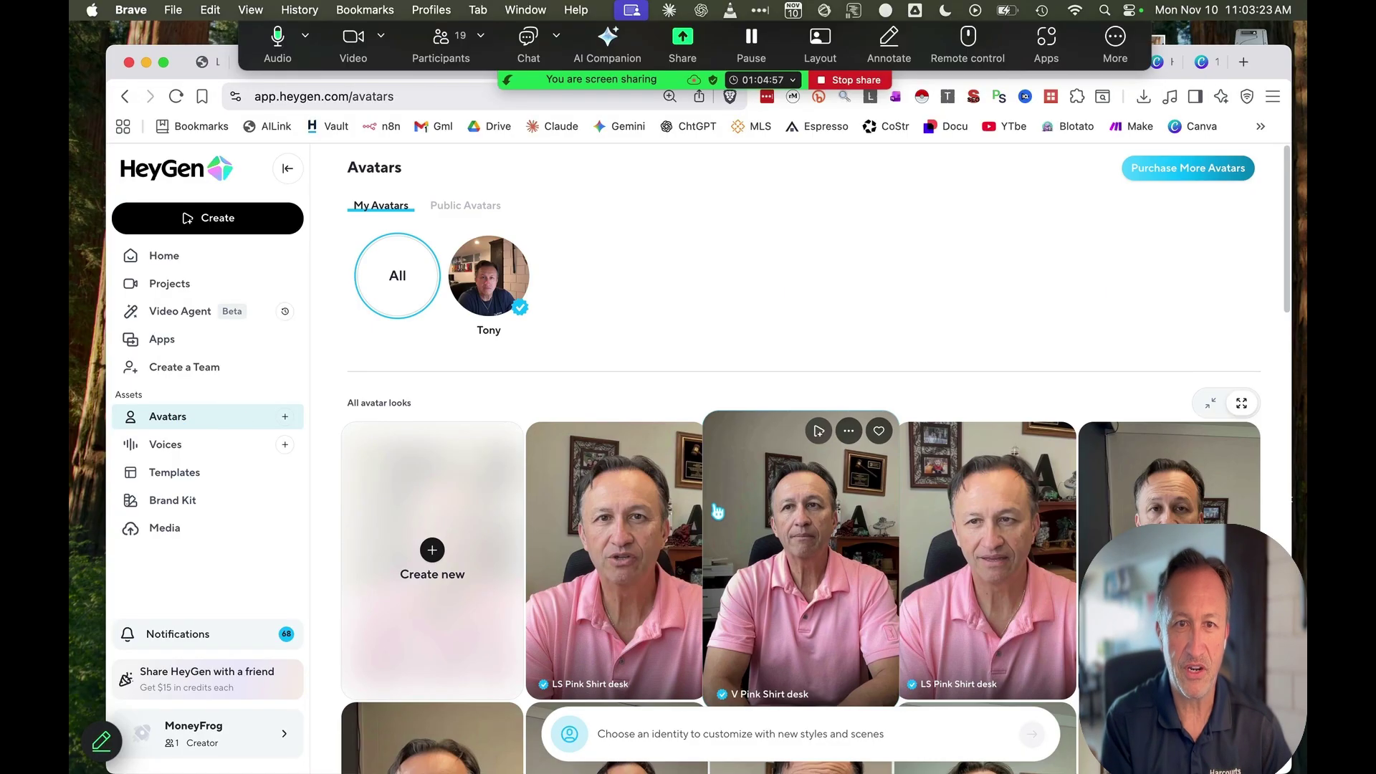
# Walk the video-based Create Avatar wizard to Upload footage and Record via webcam, then exit to Avatars
pyautogui.click(432, 552)
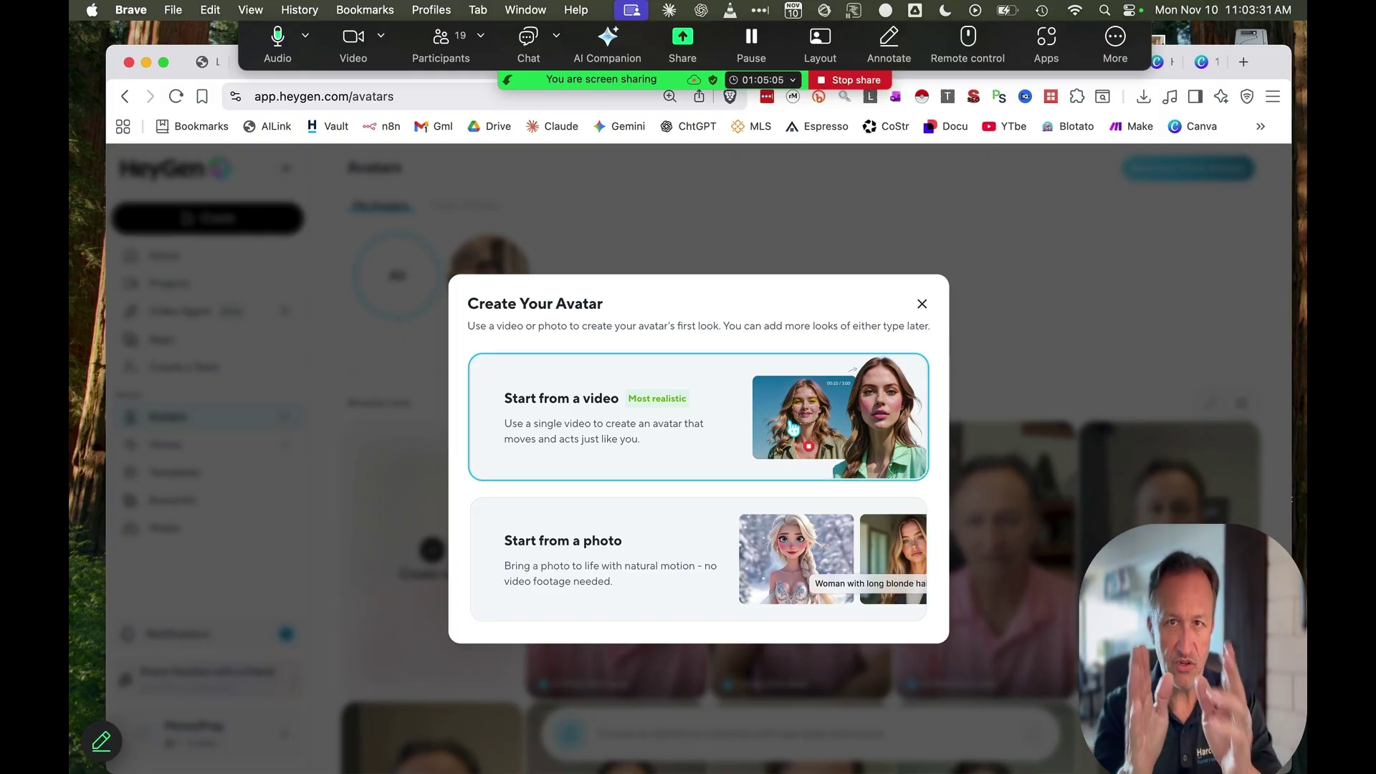
pyautogui.click(692, 428)
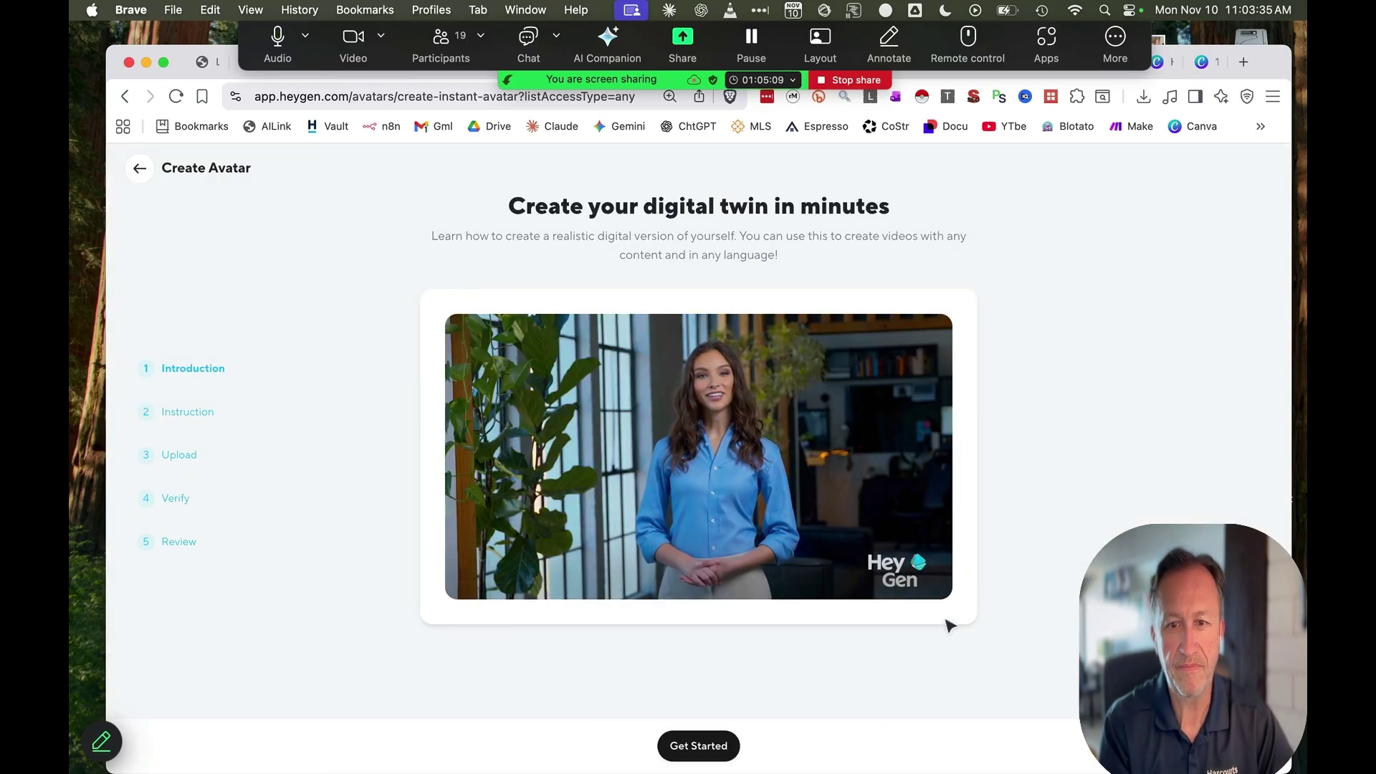
pyautogui.click(674, 752)
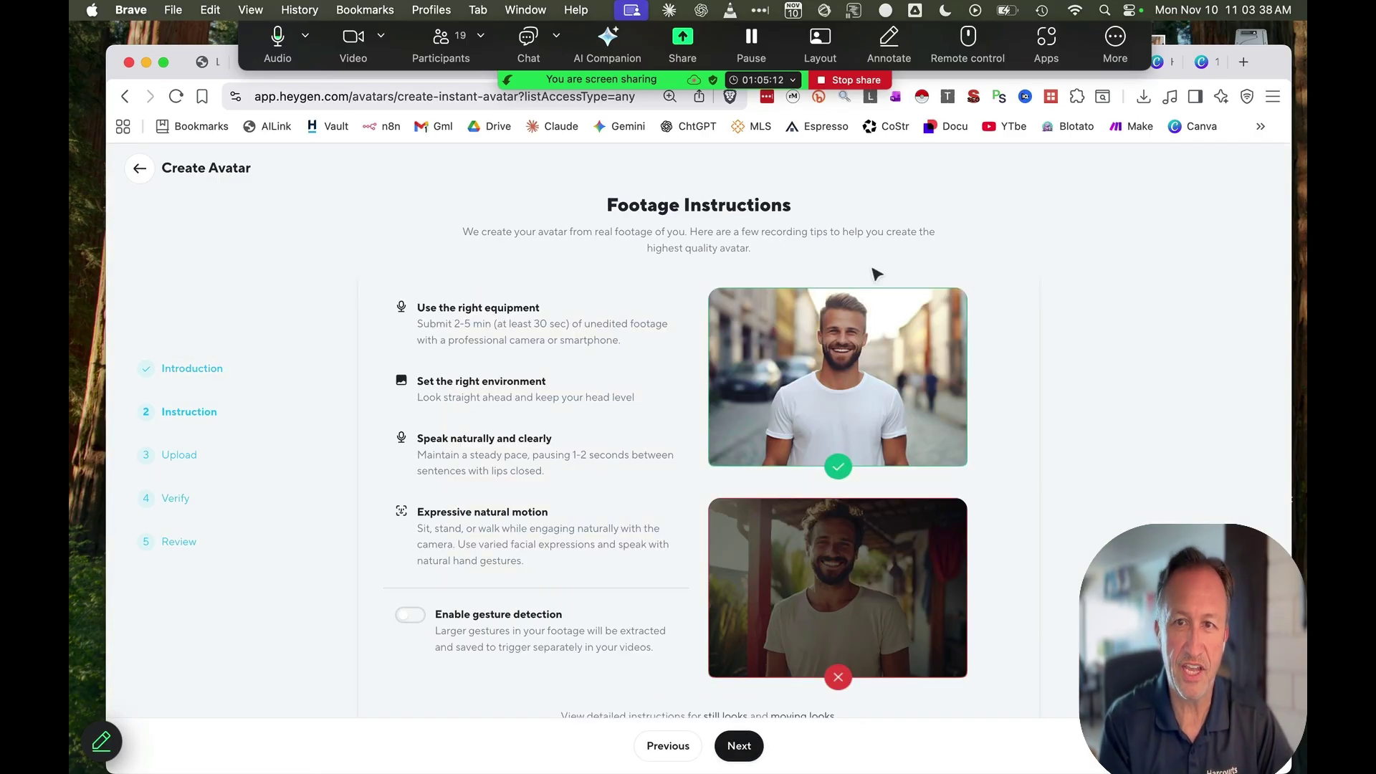
pyautogui.scroll(-1, 571, 648)
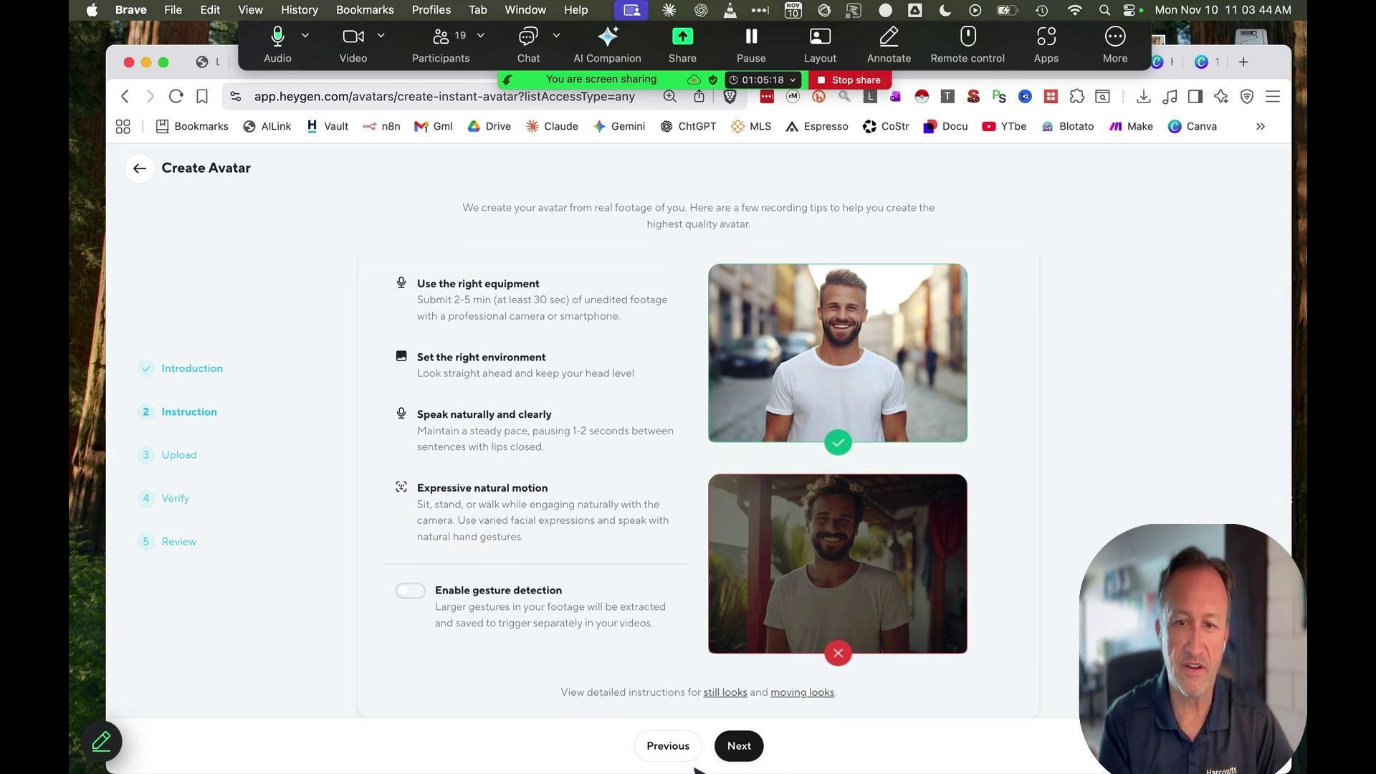
pyautogui.click(739, 745)
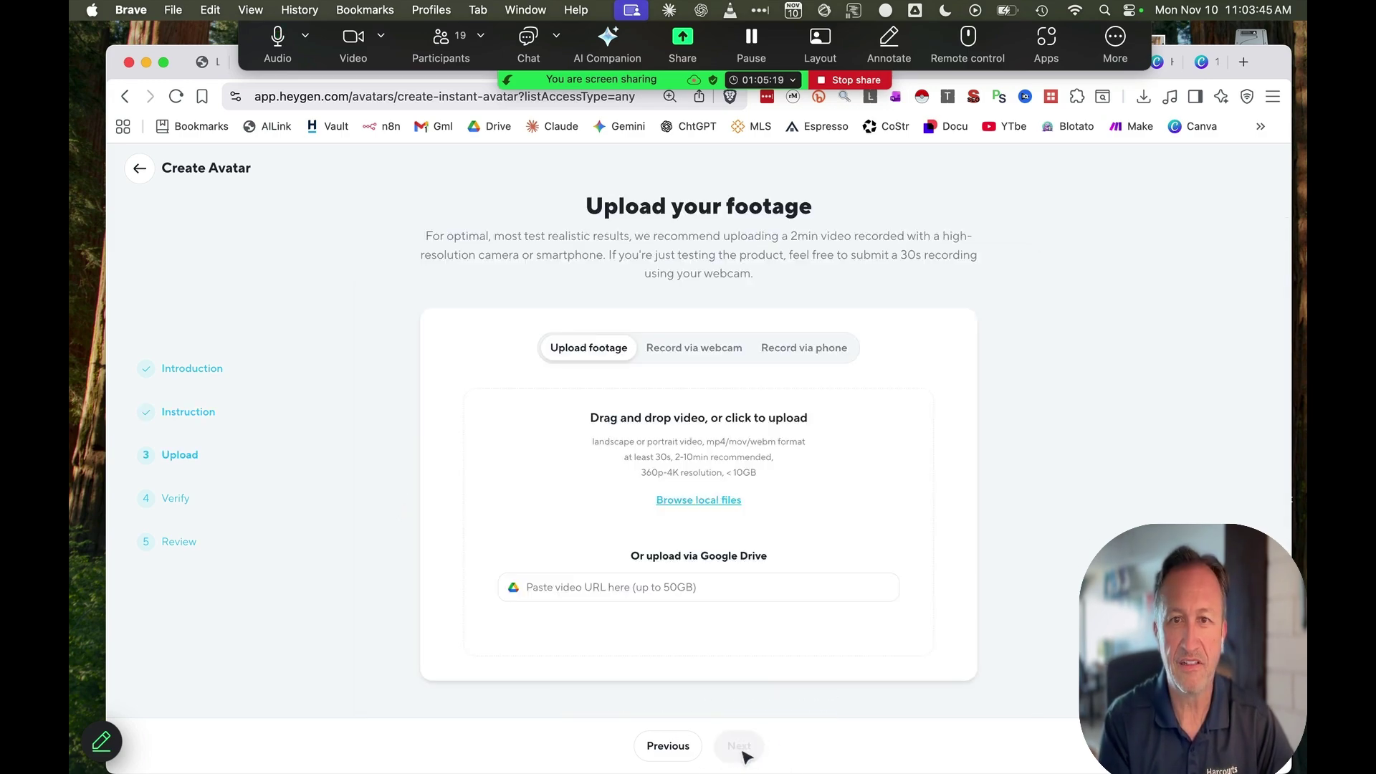
pyautogui.click(686, 351)
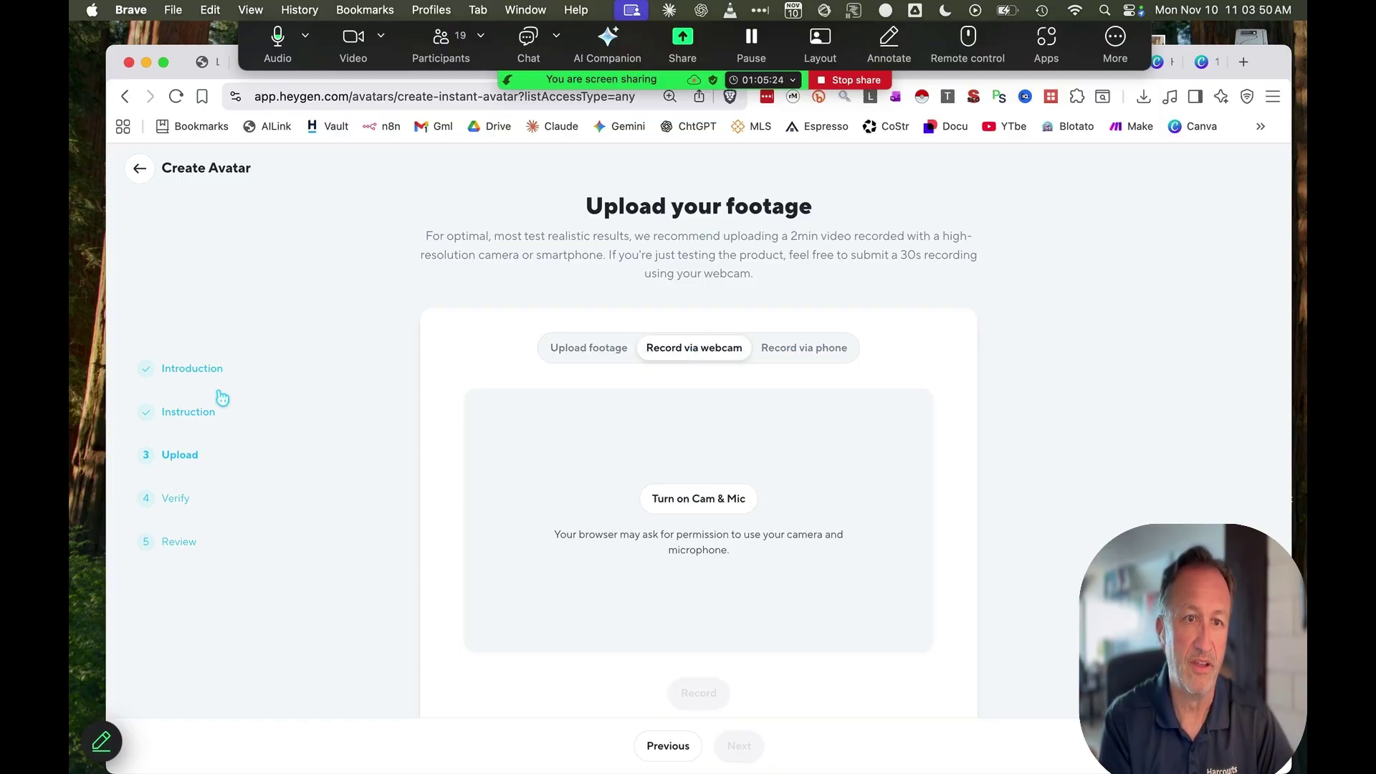
pyautogui.click(139, 170)
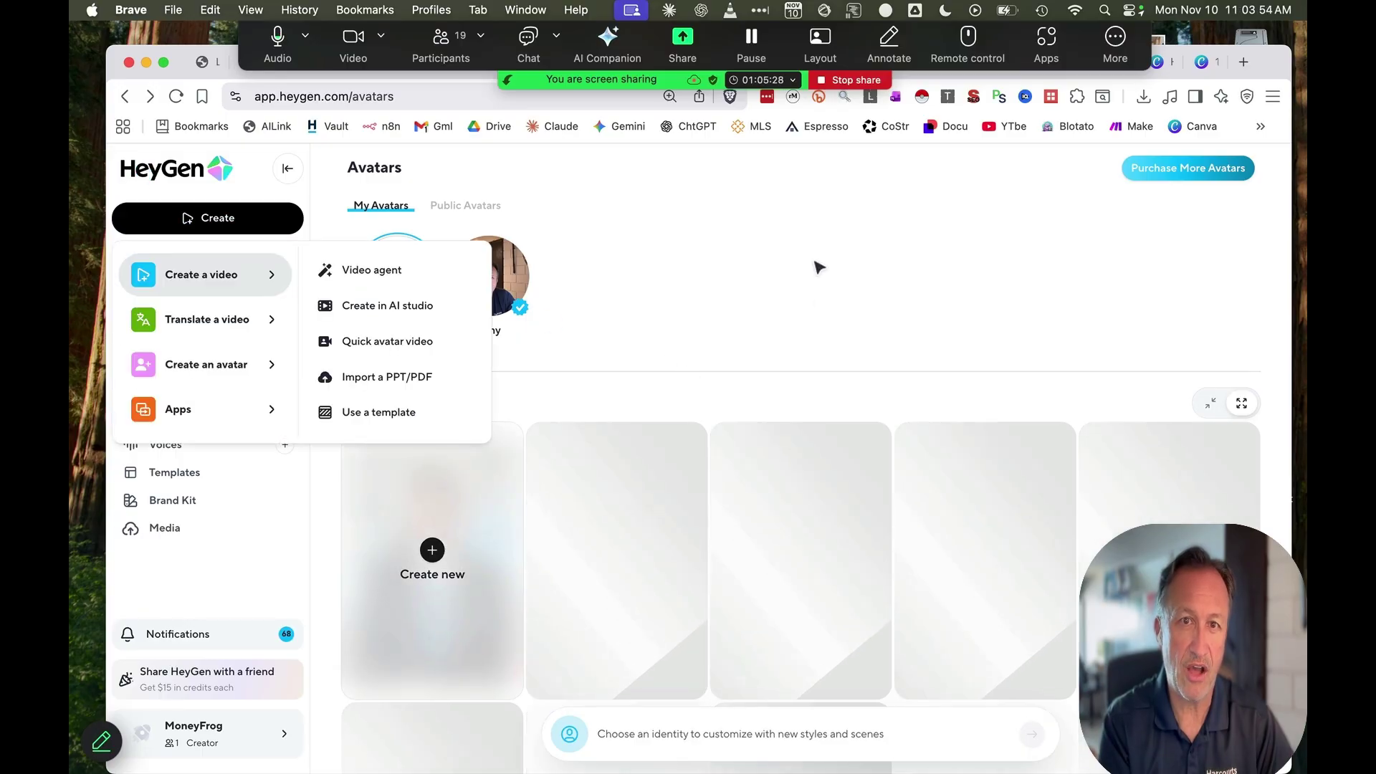
pyautogui.scroll(-6, 1005, 510)
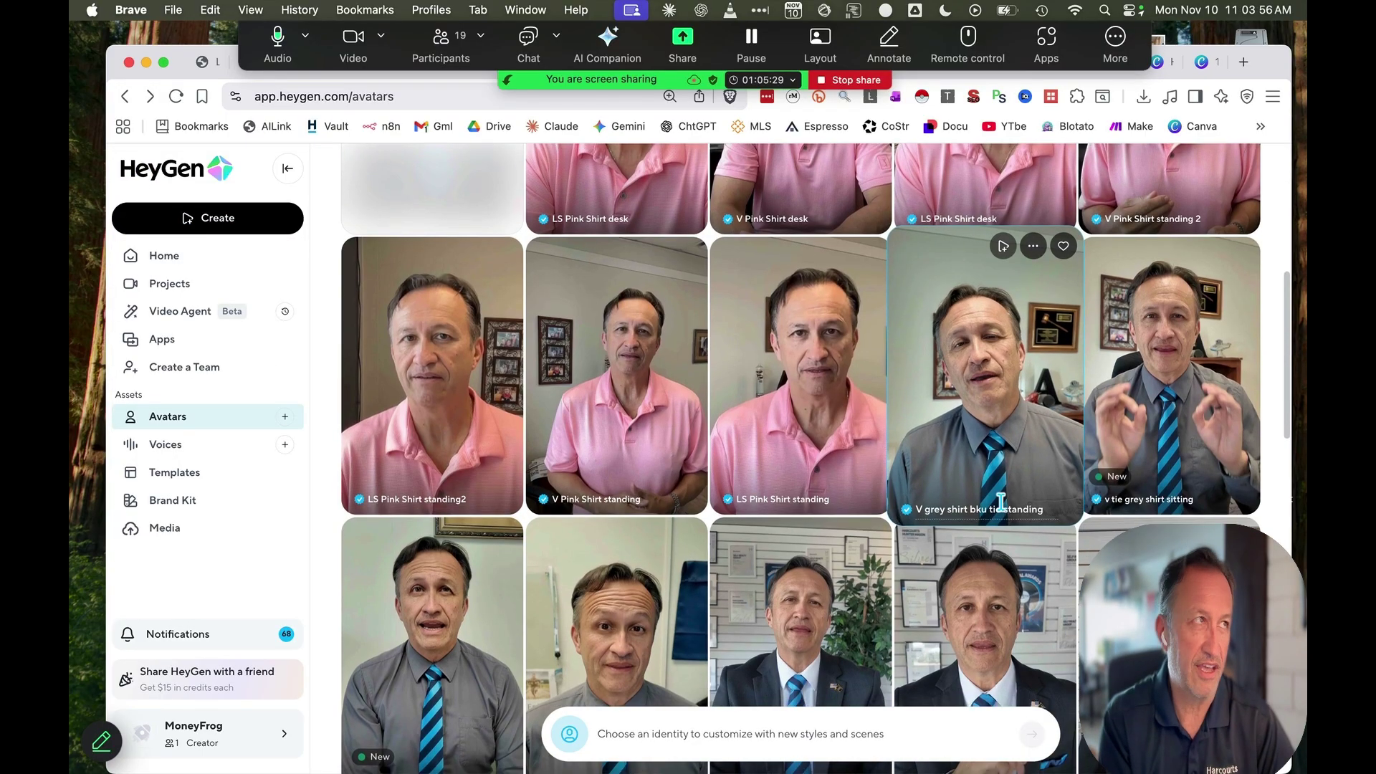
pyautogui.scroll(-5, 1004, 511)
pyautogui.scroll(-4, 1005, 510)
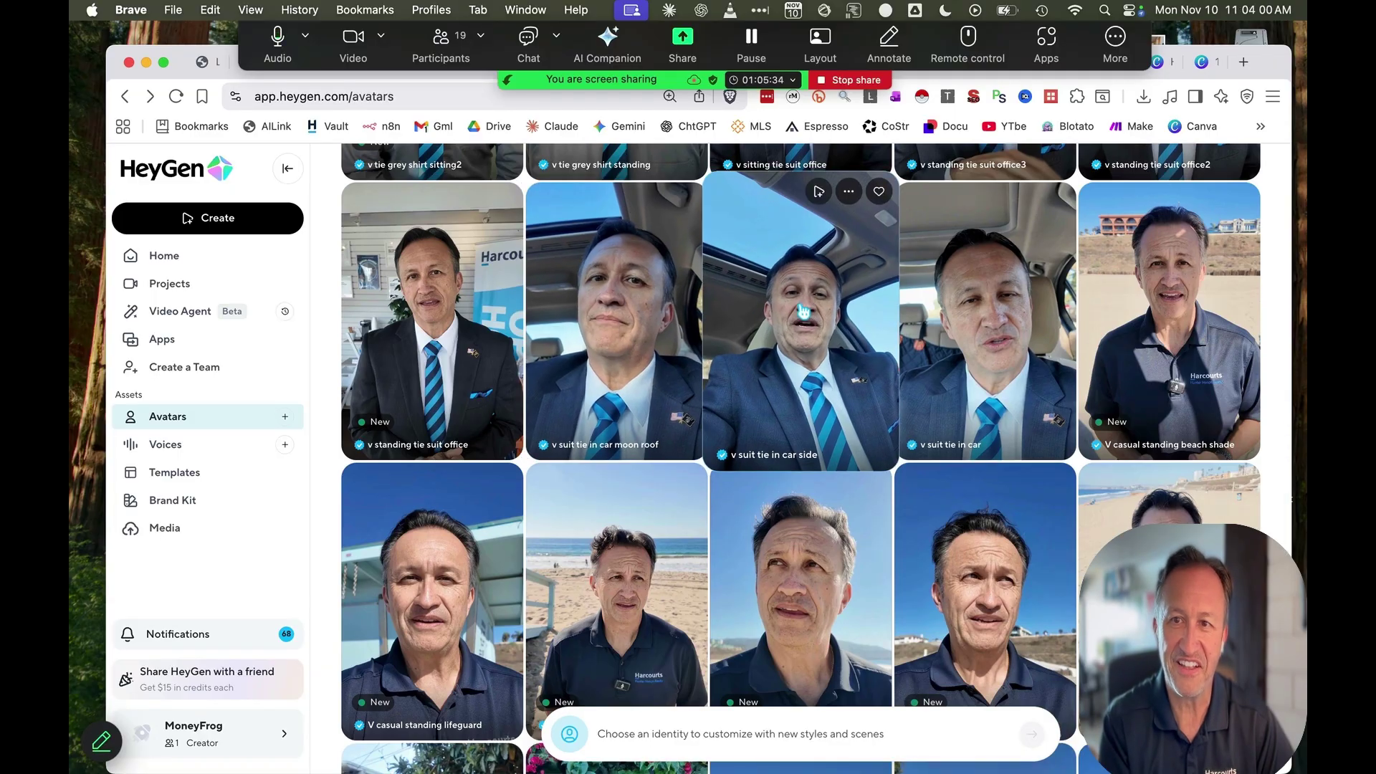
pyautogui.scroll(-5, 969, 343)
pyautogui.scroll(-4, 969, 342)
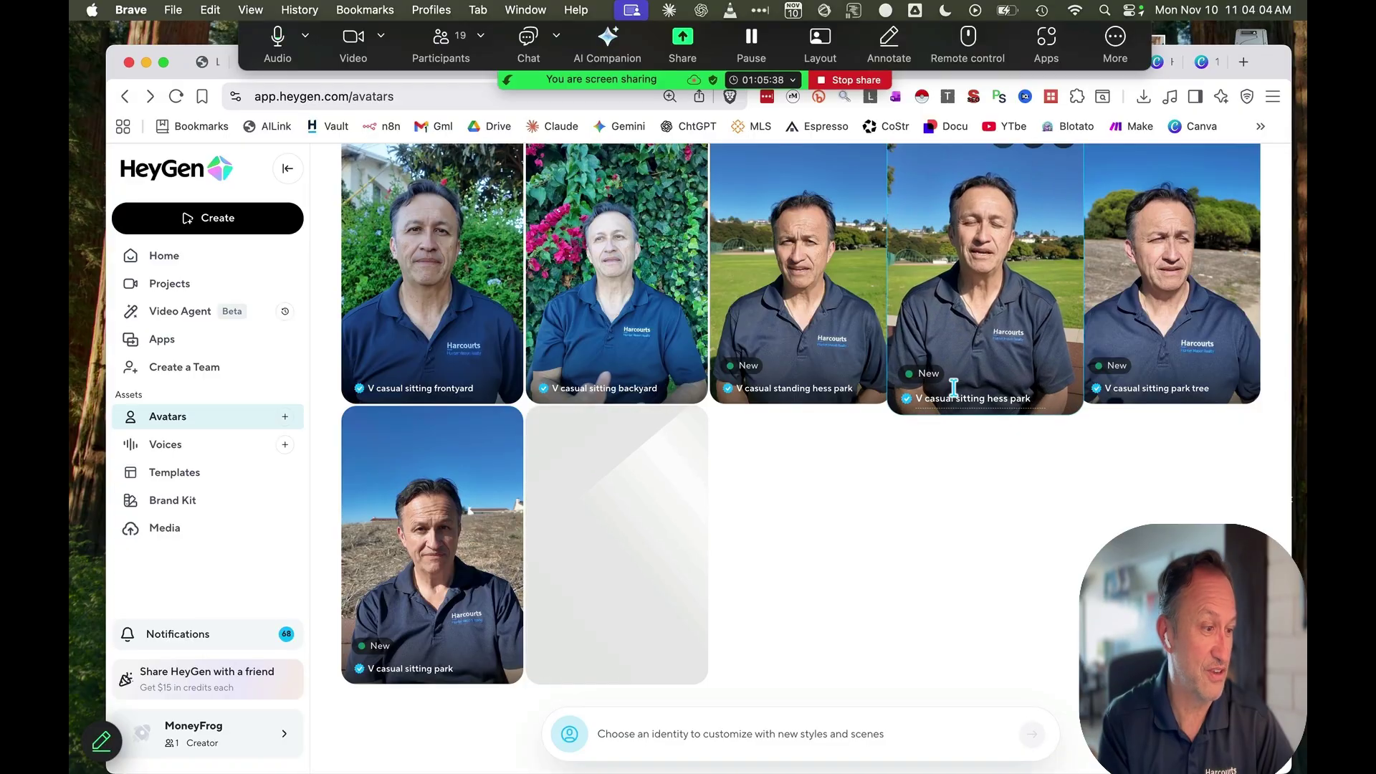
pyautogui.scroll(-4, 953, 388)
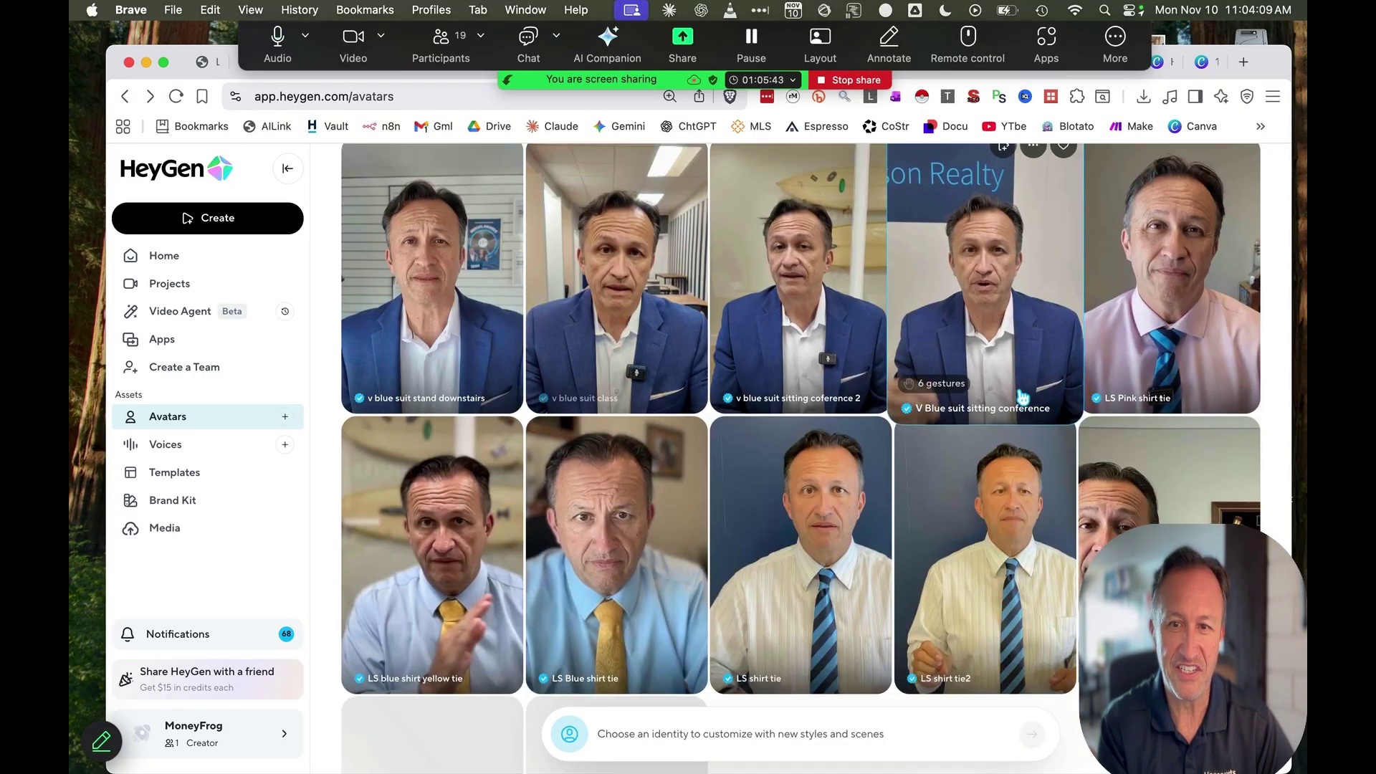
pyautogui.scroll(-4, 1023, 396)
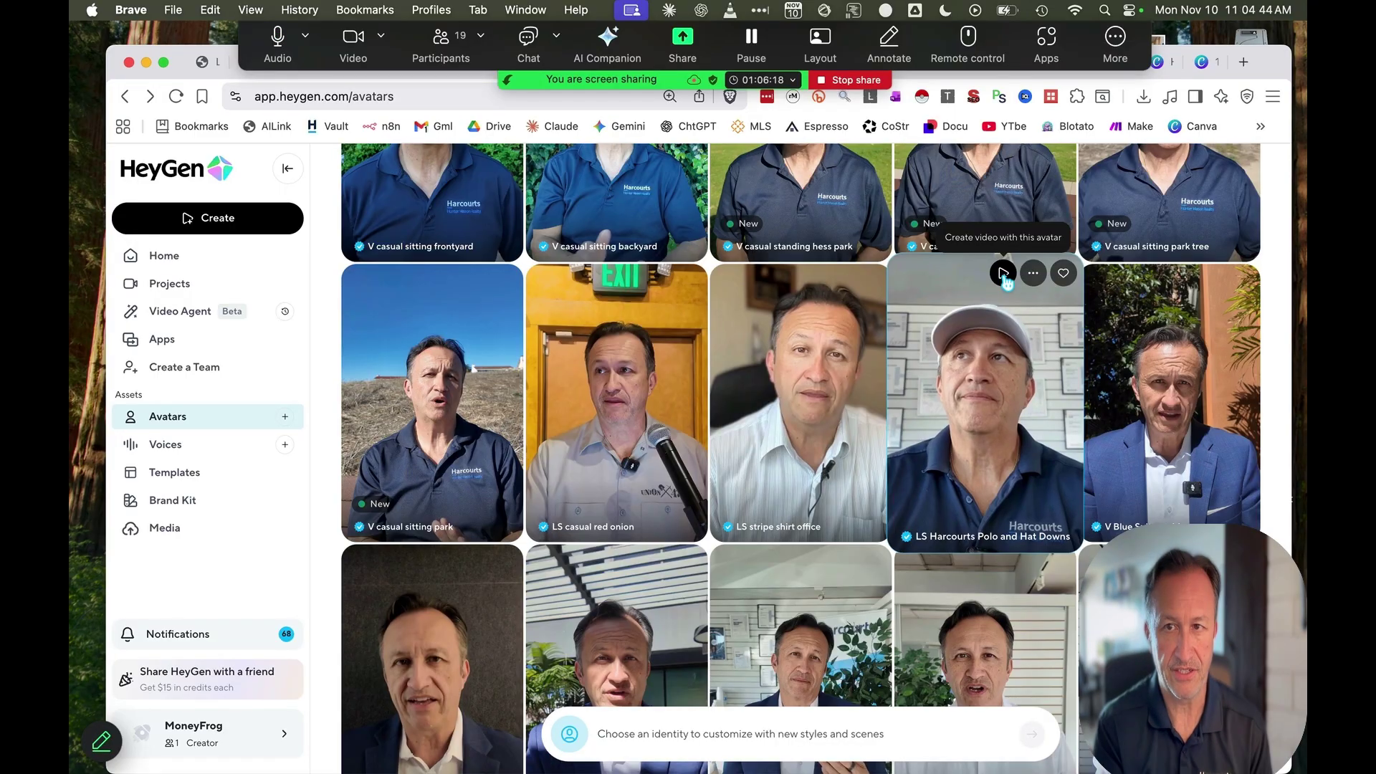
# Create an Untitled Video draft with the LS Harcourts Polo and Hat Downs avatar, then return to the avatars tab
pyautogui.click(1005, 277)
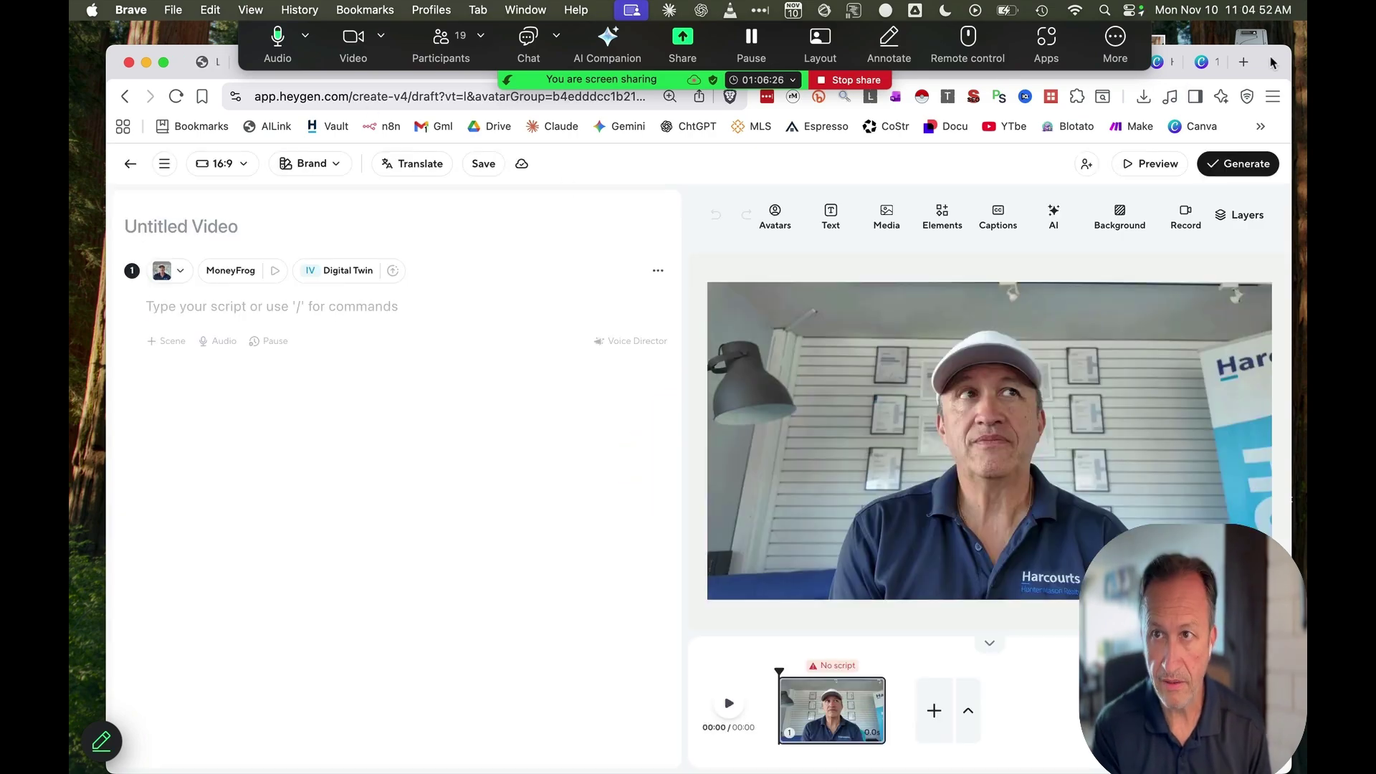
pyautogui.moveTo(1130, 72); pyautogui.dragTo(1122, 105)
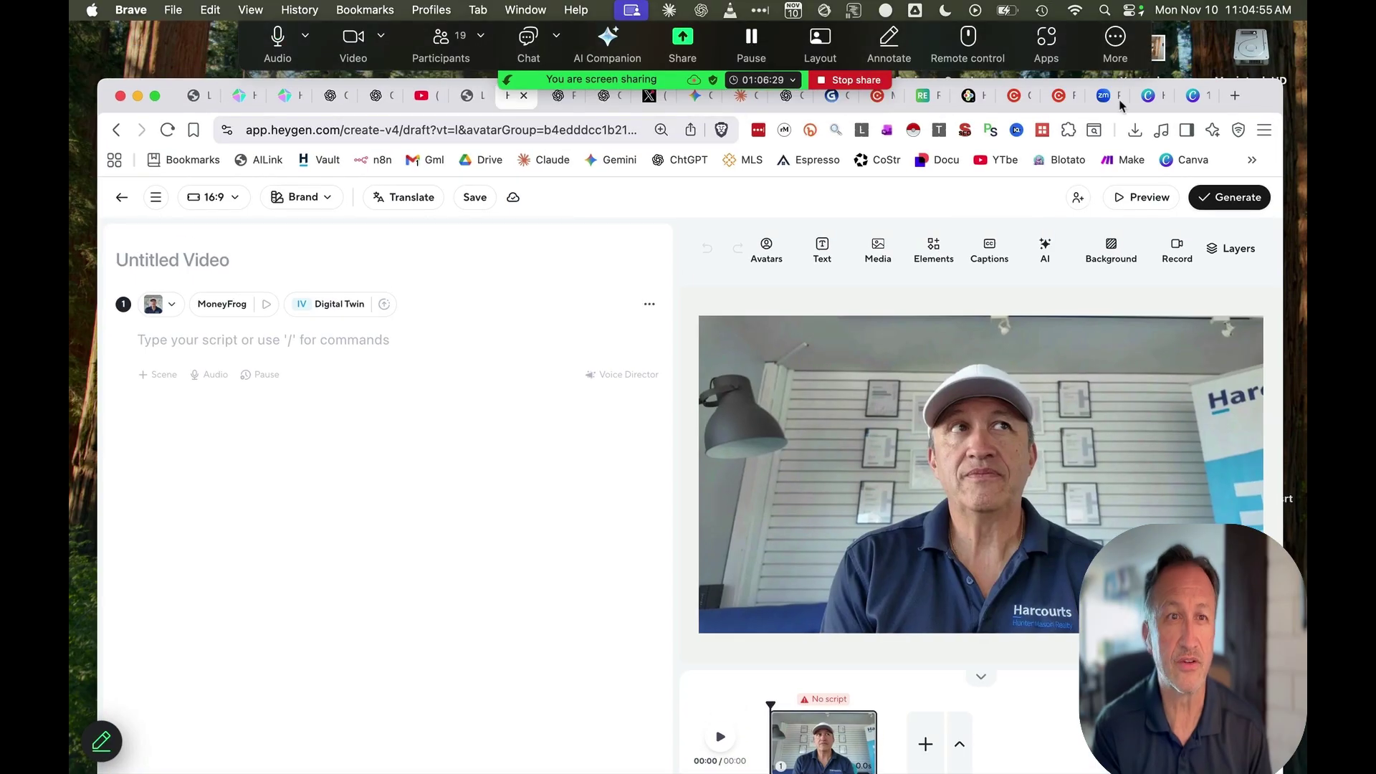
pyautogui.click(285, 95)
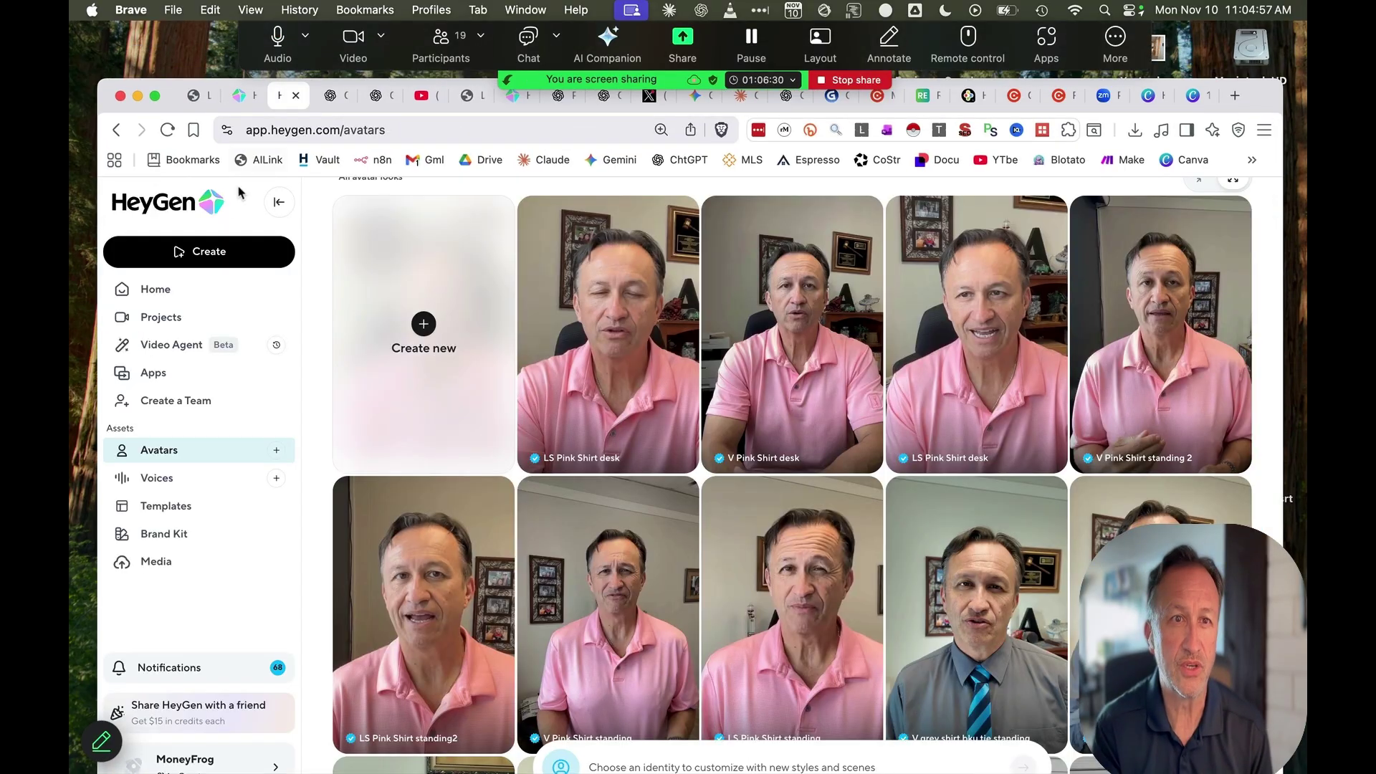
# Open the Viral HeyGen Market Script From Uploaded Data GPT from the TechTony links page
pyautogui.click(198, 106)
pyautogui.scroll(-5, 558, 510)
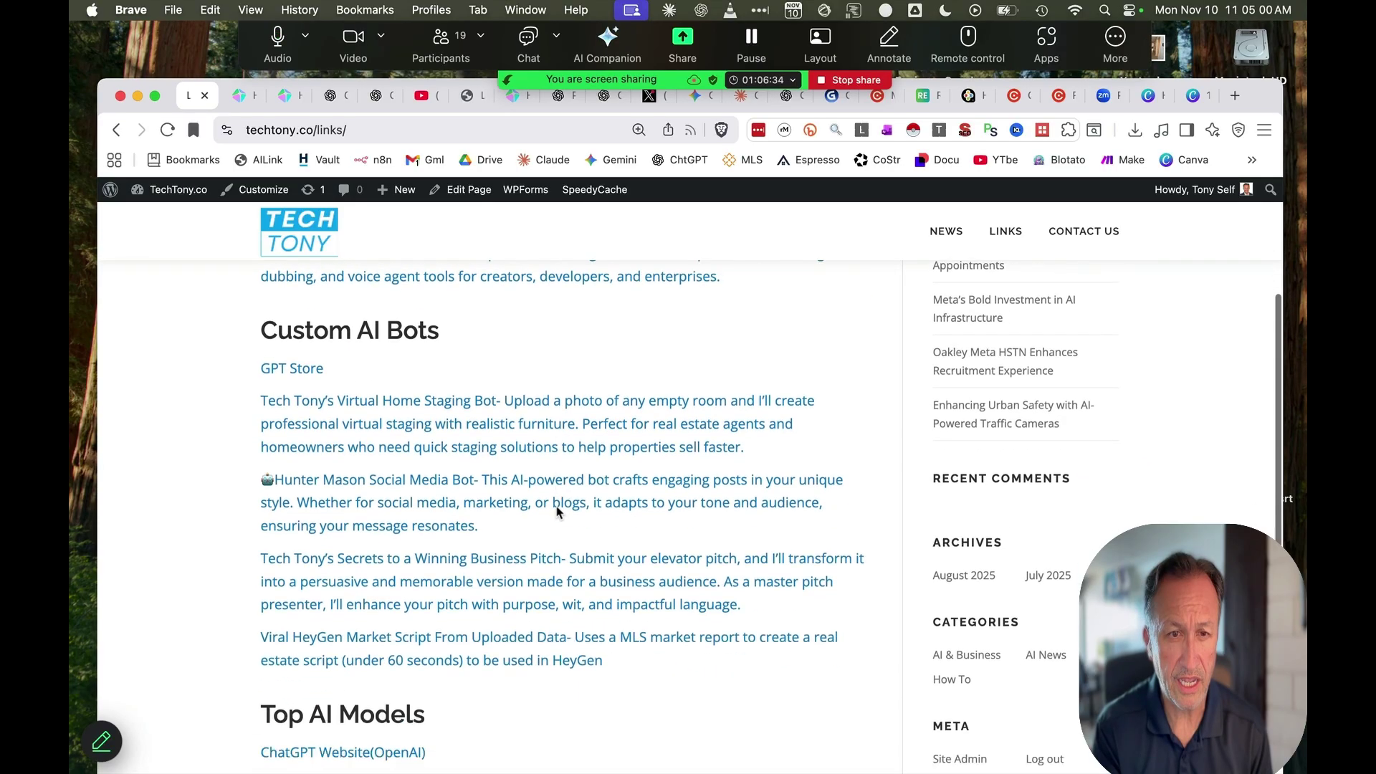
pyautogui.scroll(-1, 557, 510)
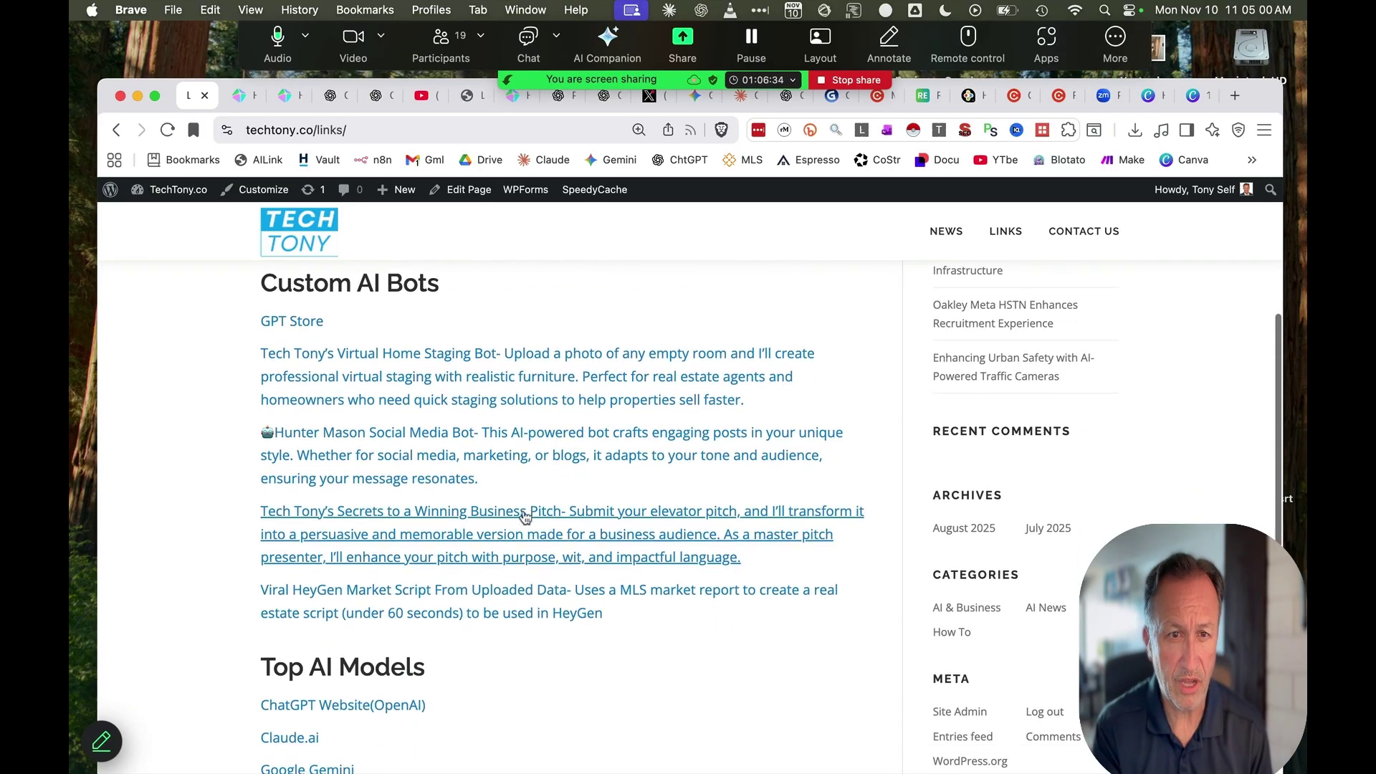
pyautogui.click(423, 600)
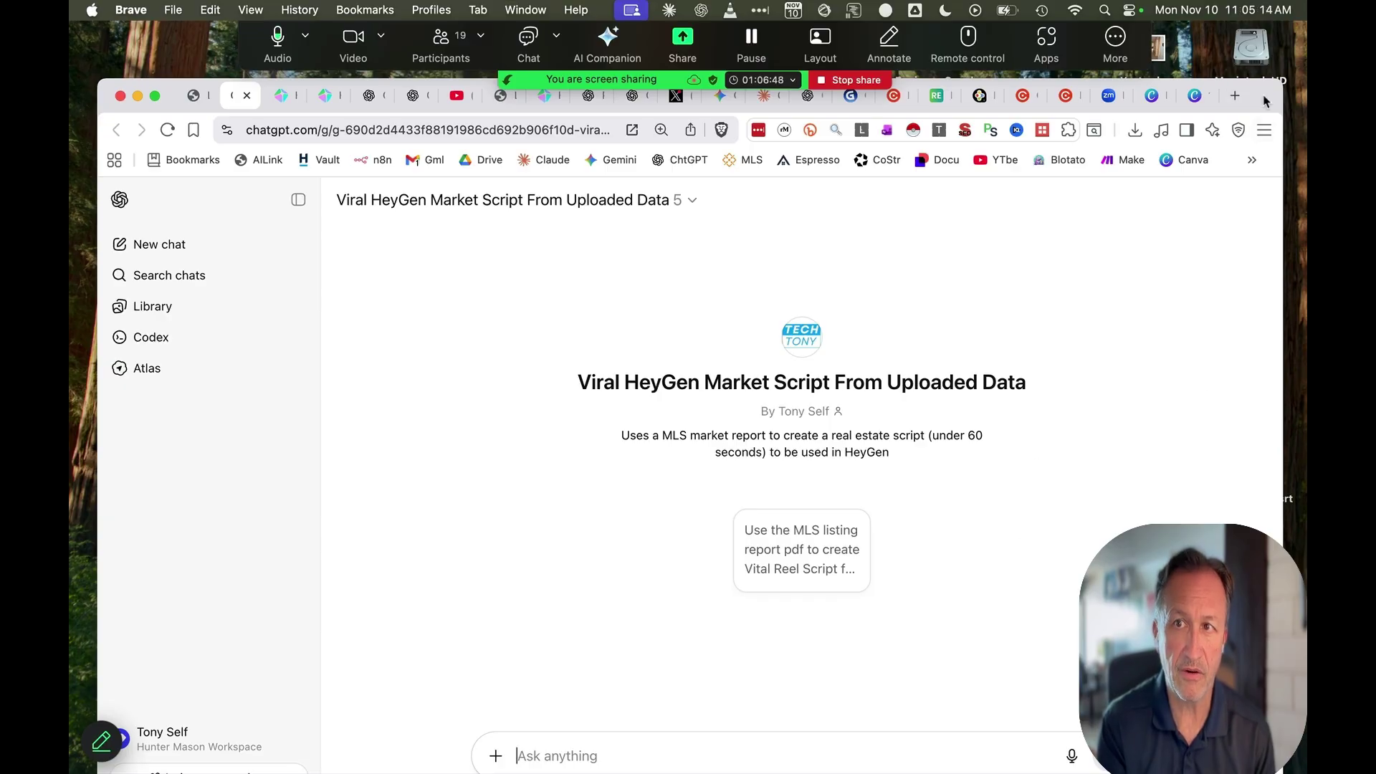
pyautogui.moveTo(1266, 101); pyautogui.dragTo(1278, 60)
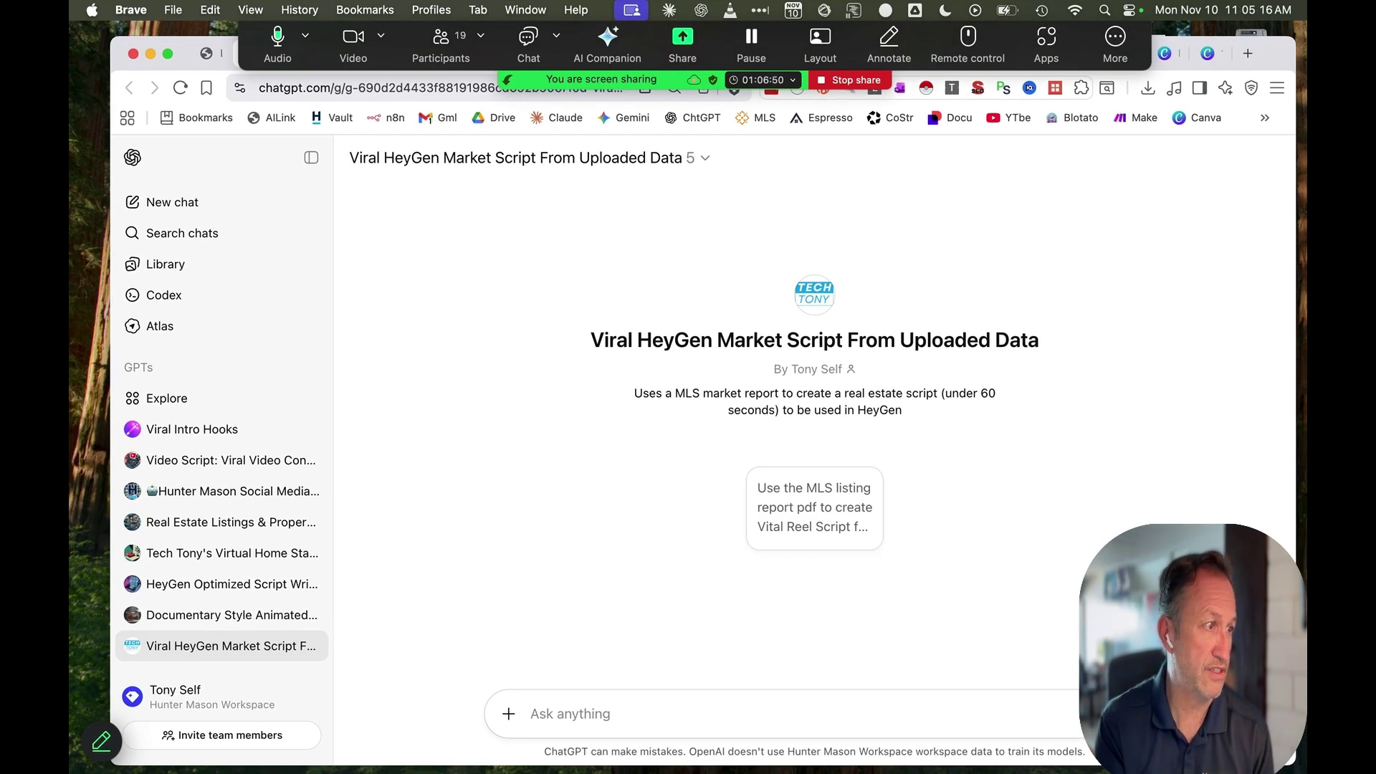
# Open the Torrance customer-short MLS PDF from the Property Reel Data folder in Preview
pyautogui.moveTo(70, 240); pyautogui.dragTo(211, 201)
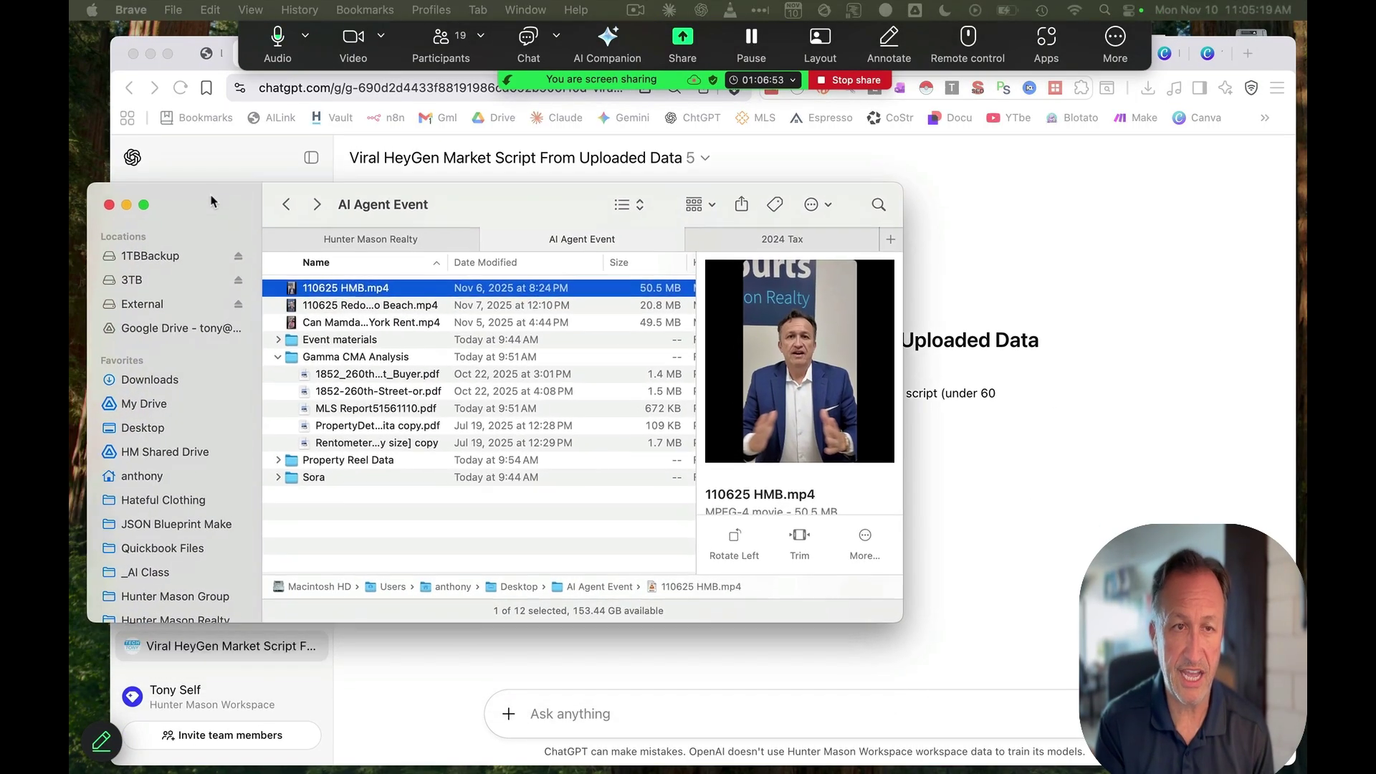
pyautogui.click(281, 457)
pyautogui.click(344, 475)
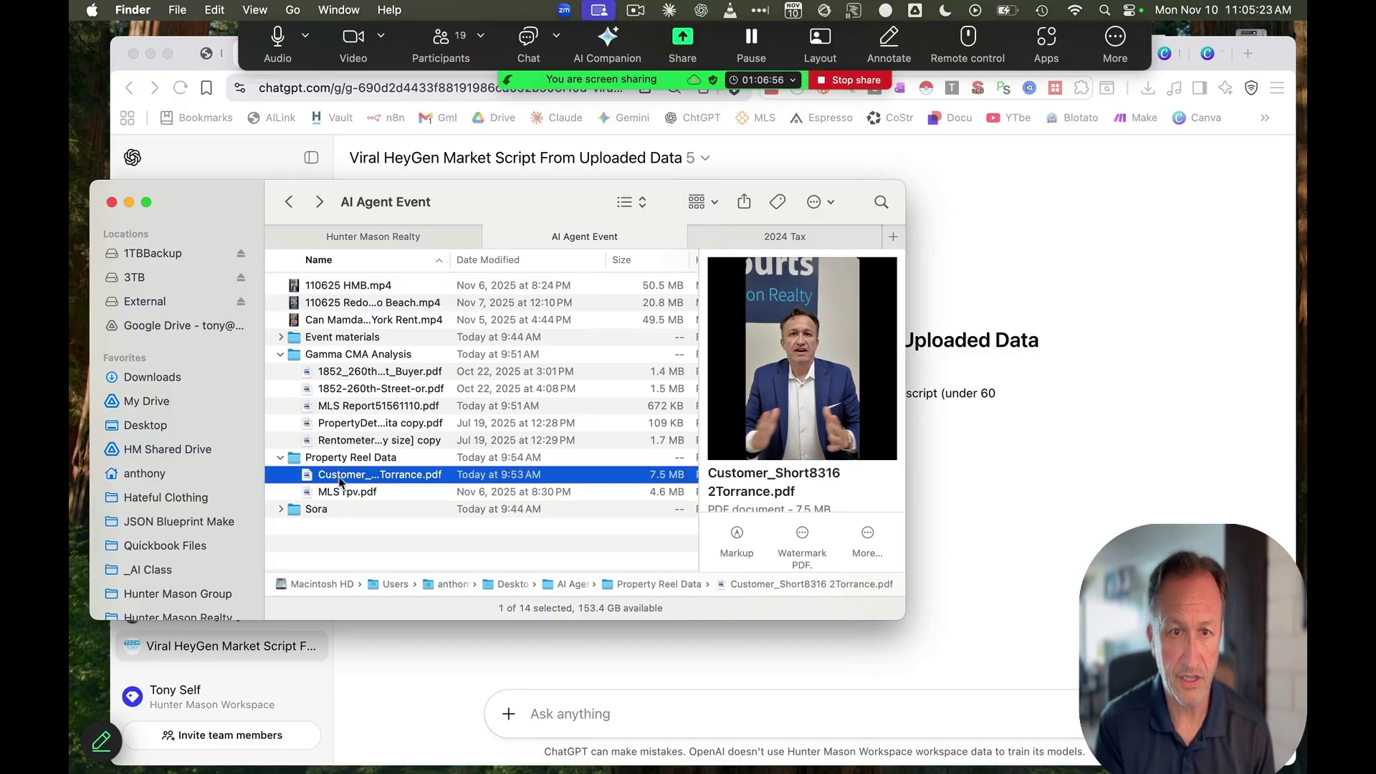
pyautogui.doubleClick(341, 479)
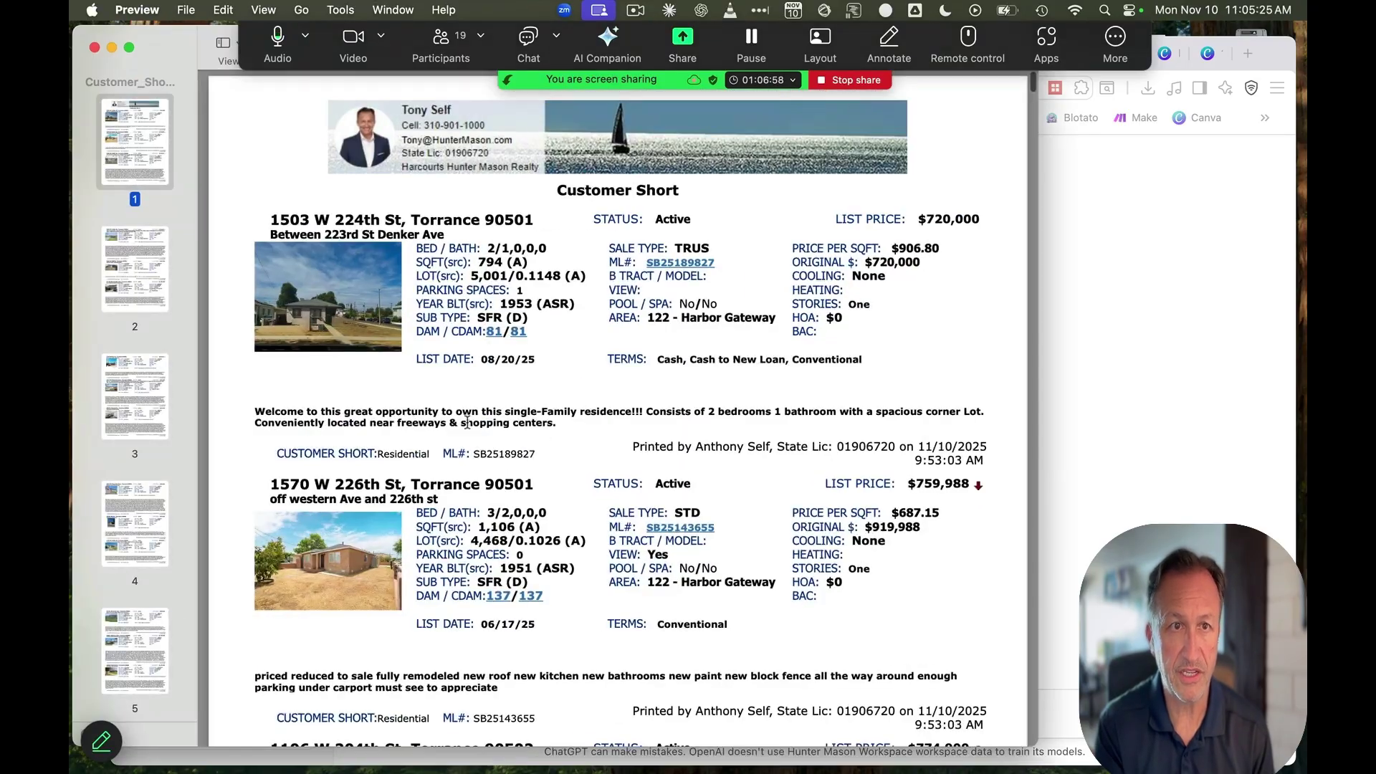
# Scroll through the Torrance MLS report to its active-listings table, then close Preview
pyautogui.scroll(-10, 467, 428)
pyautogui.scroll(-20, 468, 429)
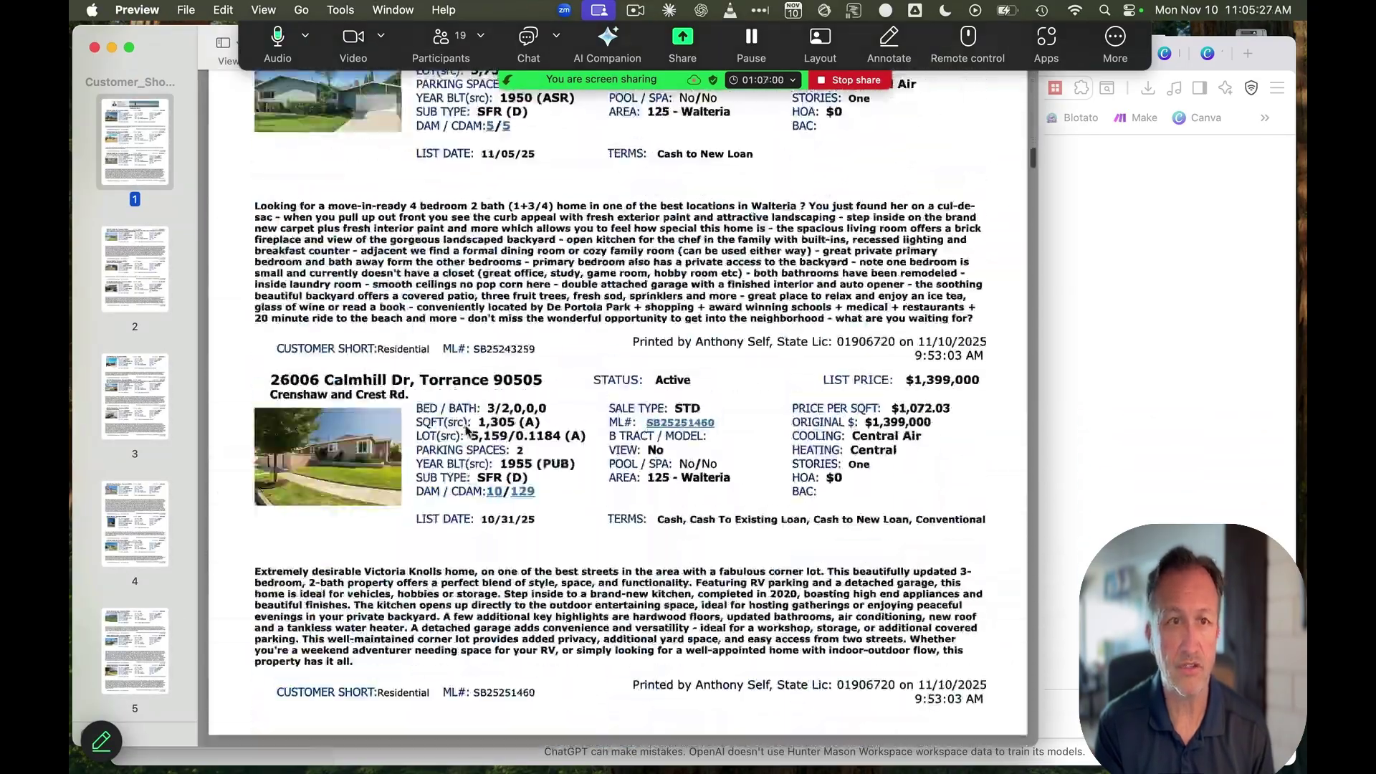
pyautogui.scroll(-20, 467, 428)
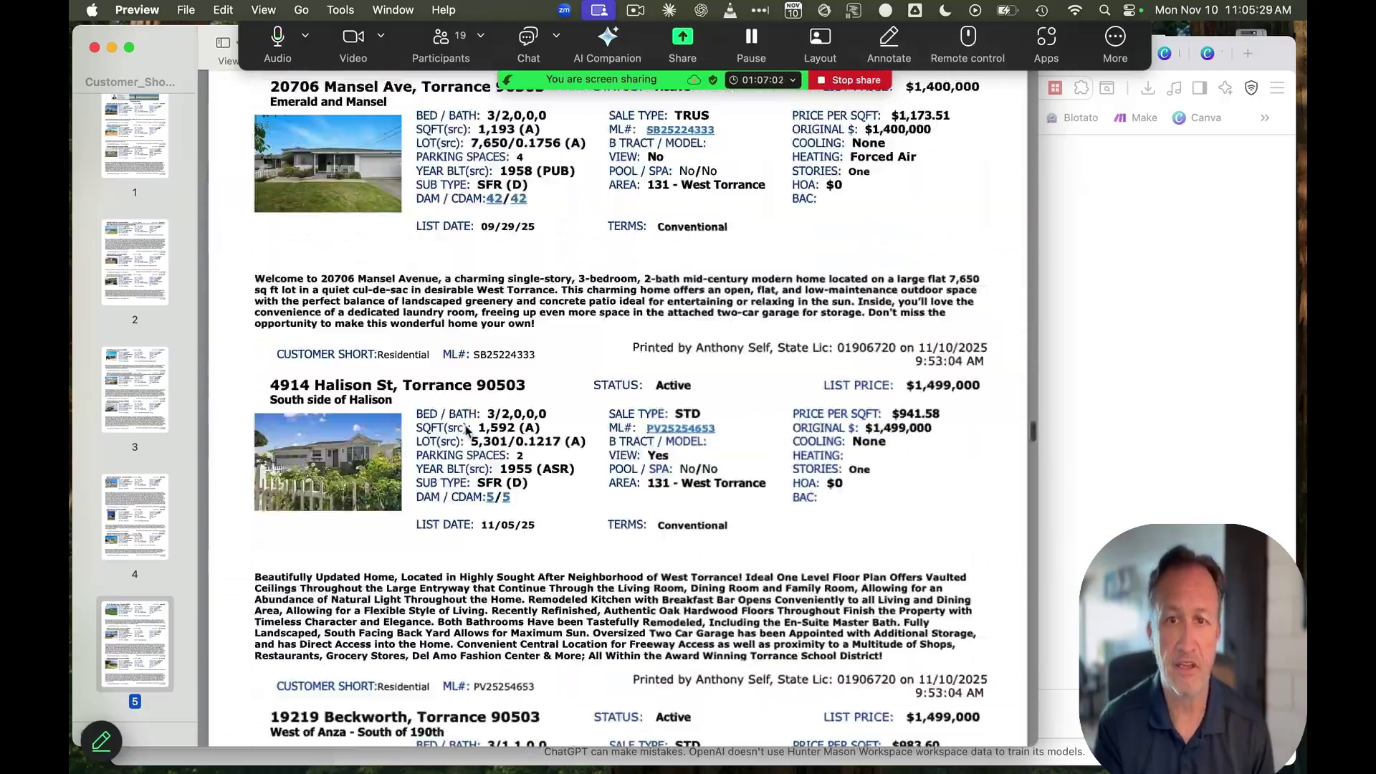
pyautogui.scroll(-15, 465, 430)
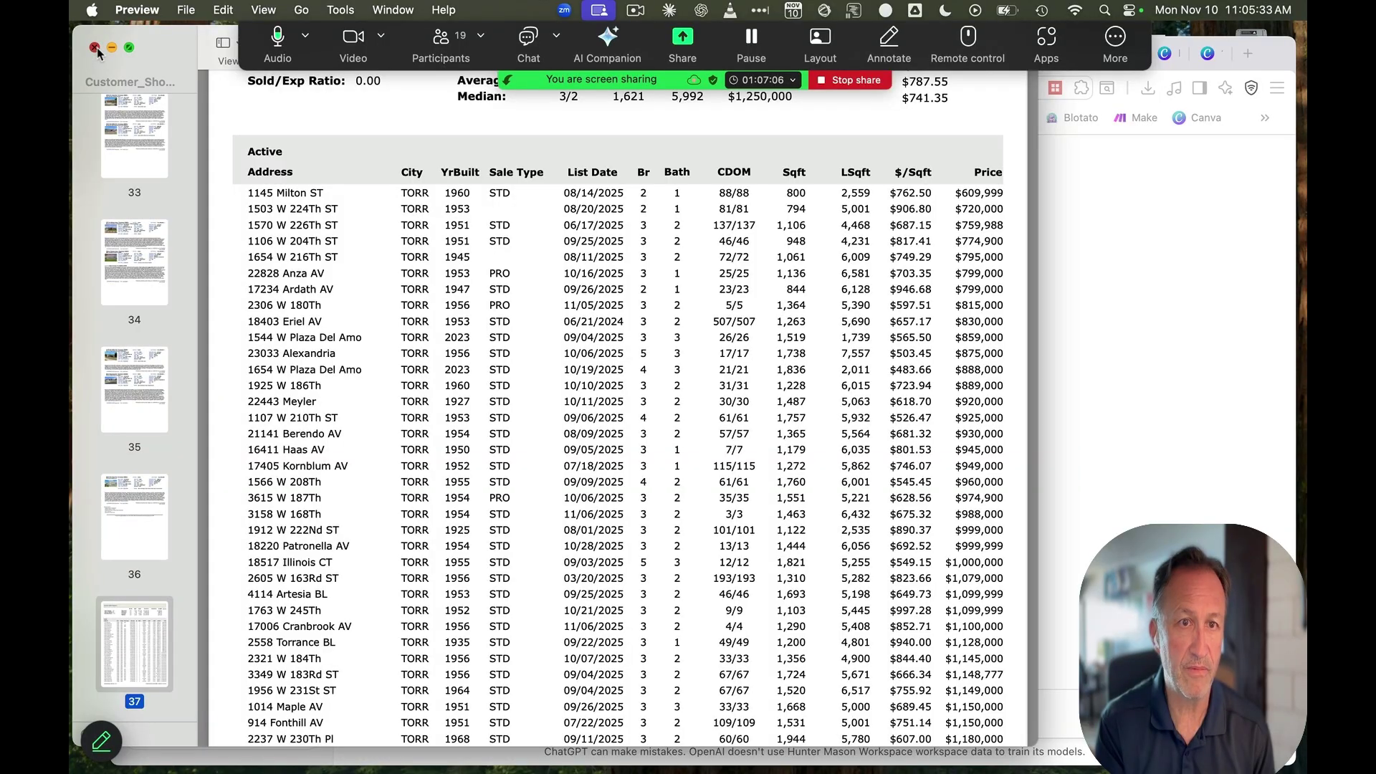
pyautogui.click(94, 47)
pyautogui.moveTo(206, 197); pyautogui.dragTo(0, 243)
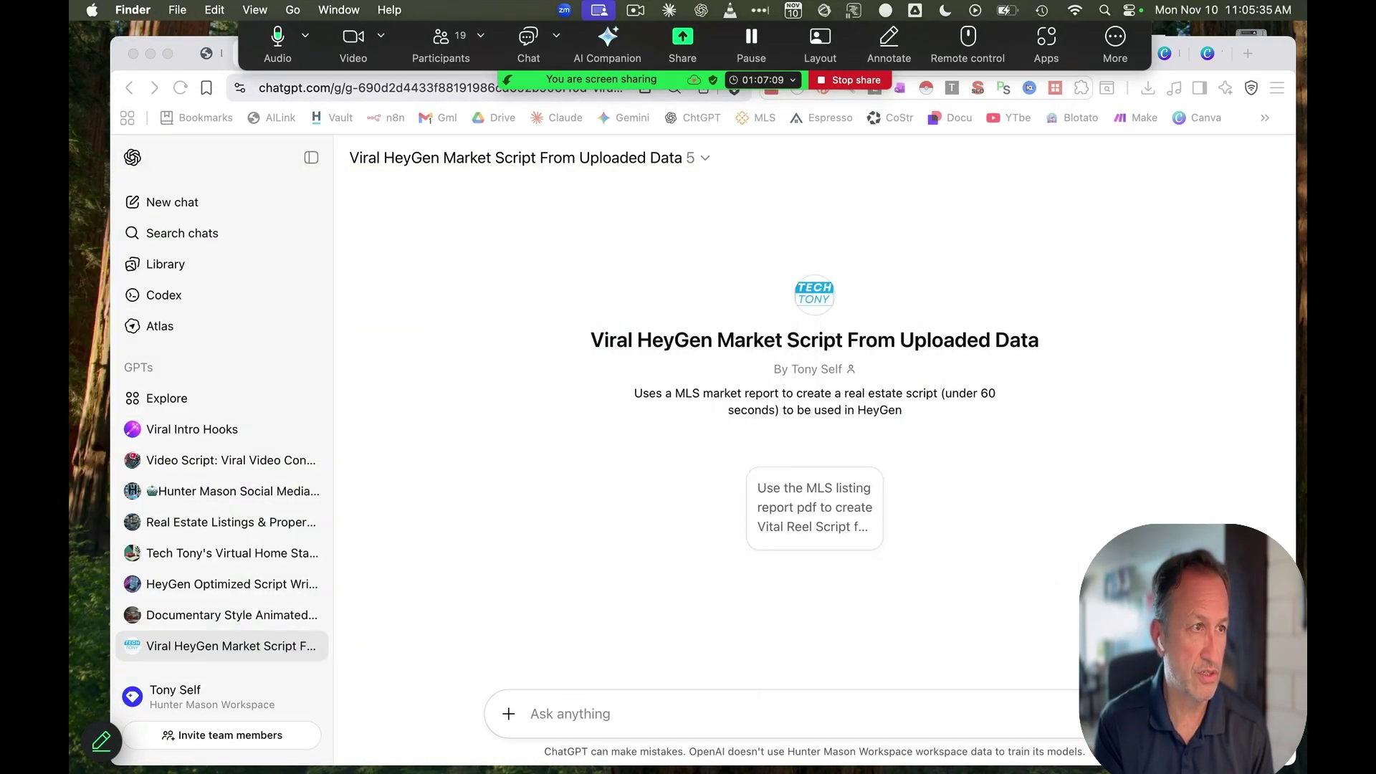
# Attach the Torrance MLS PDF and request 'create script', yielding 'Torrance Homes Are Heating Up!'
pyautogui.click(859, 528)
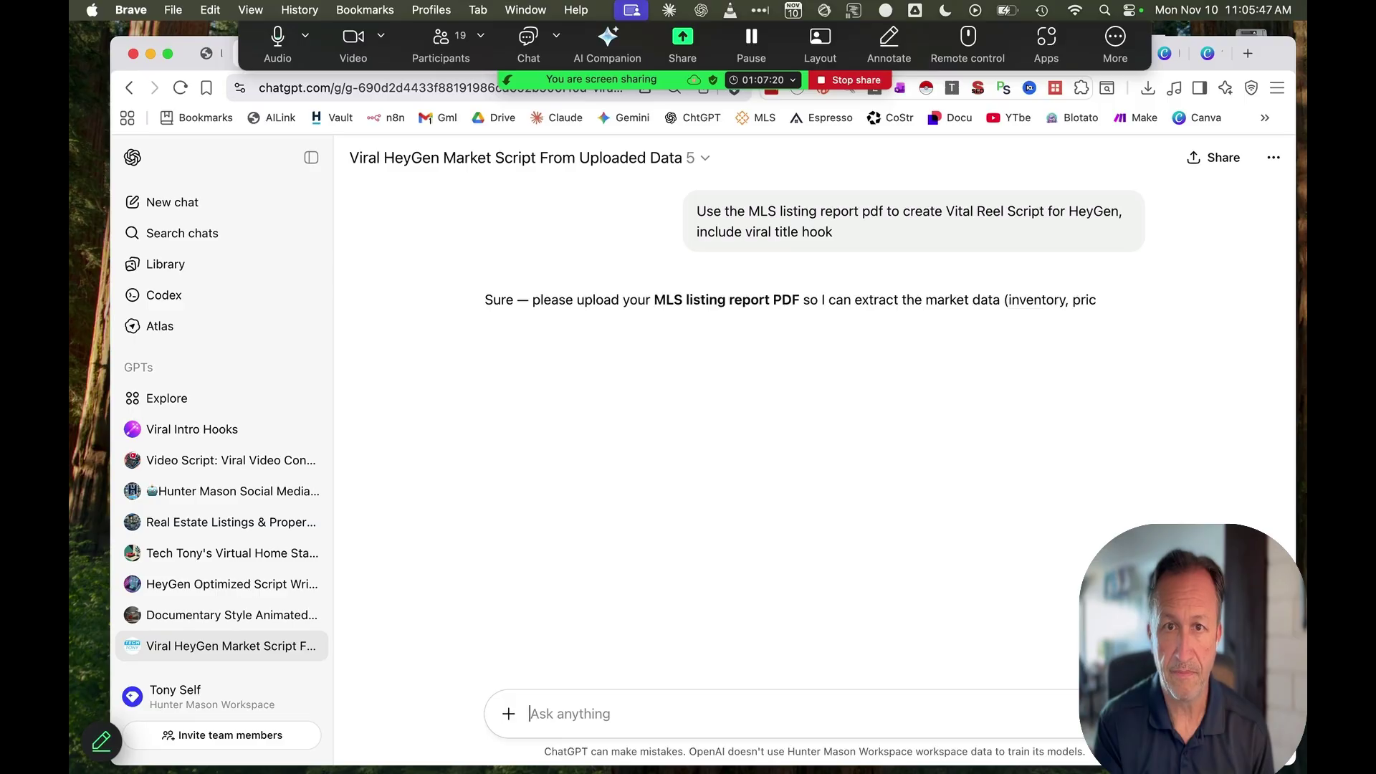
pyautogui.moveTo(69, 520); pyautogui.dragTo(612, 688)
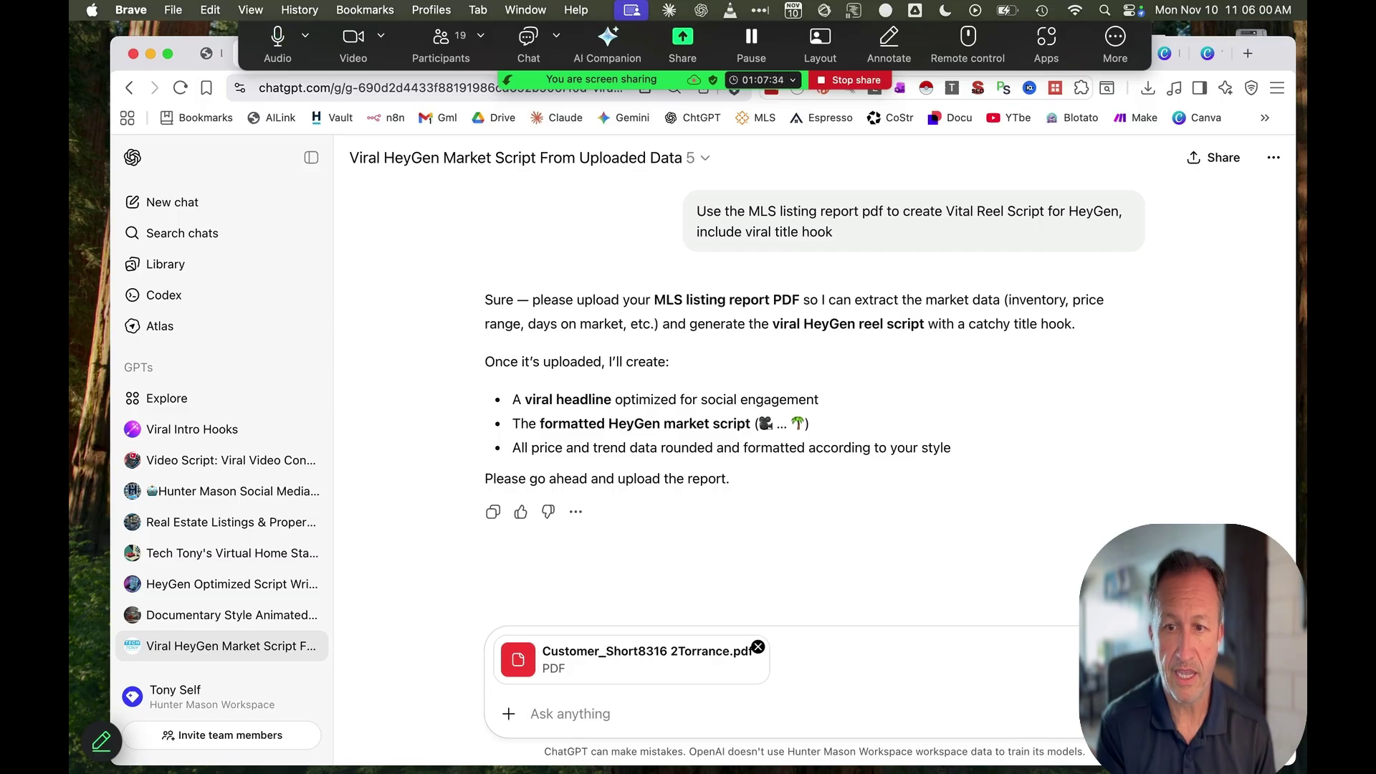
pyautogui.write('c')
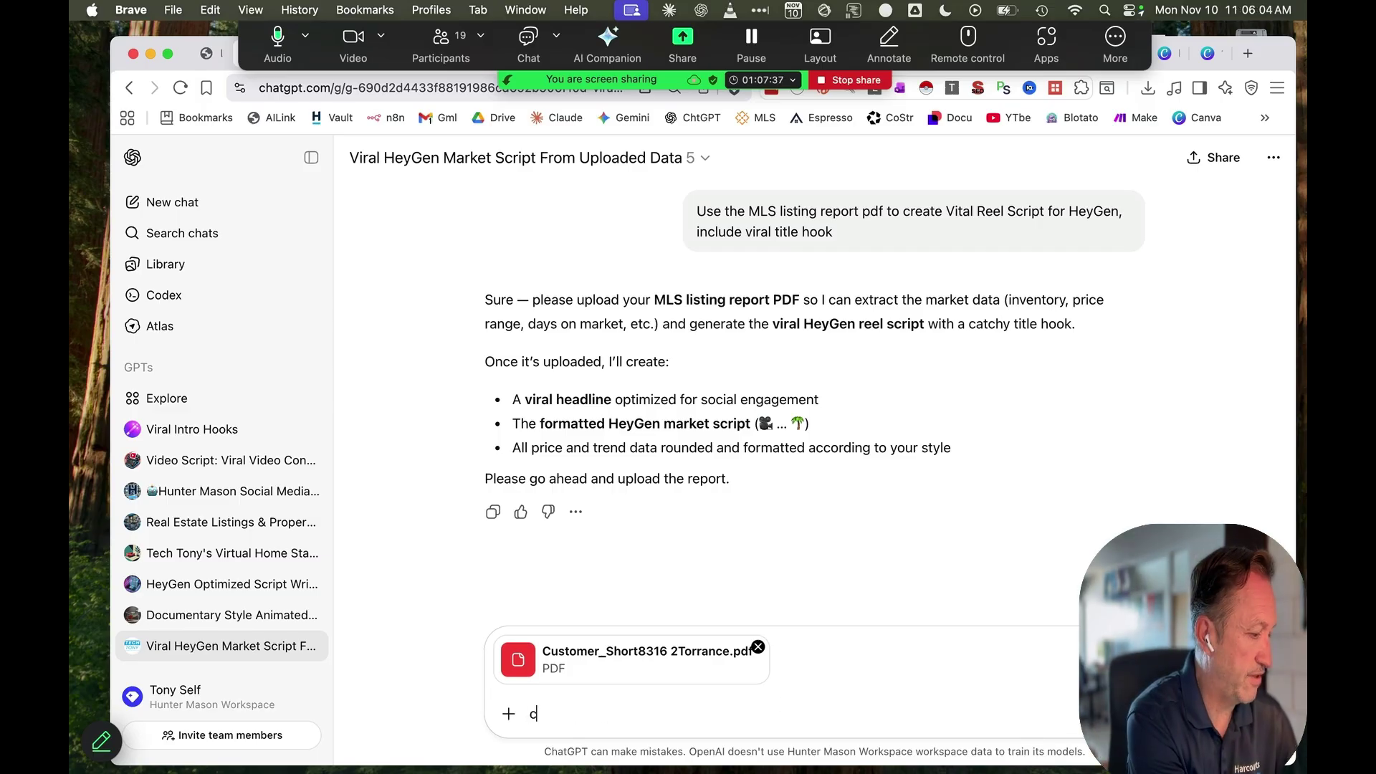
pyautogui.write('reate script')
pyautogui.press('Return')
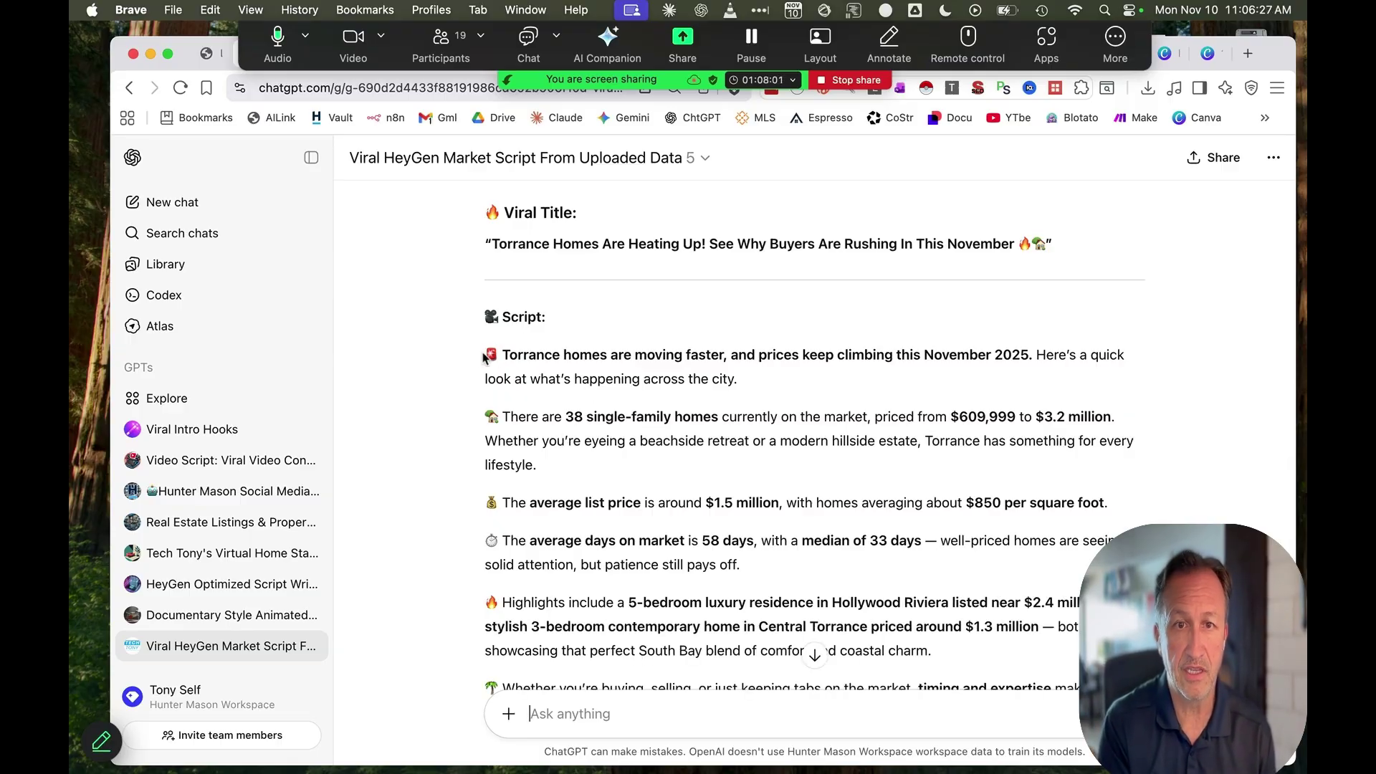
pyautogui.moveTo(484, 356); pyautogui.dragTo(783, 419)
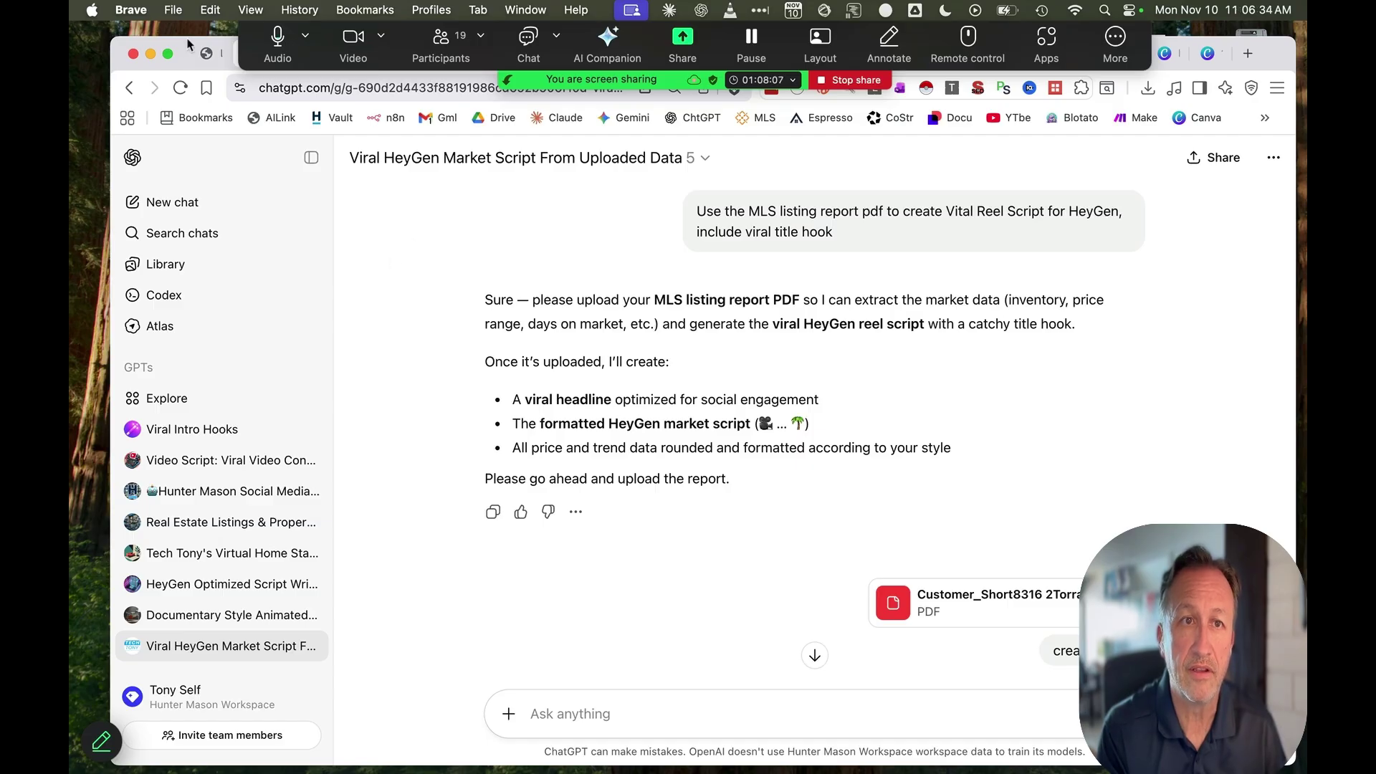
pyautogui.moveTo(187, 41); pyautogui.dragTo(208, 131)
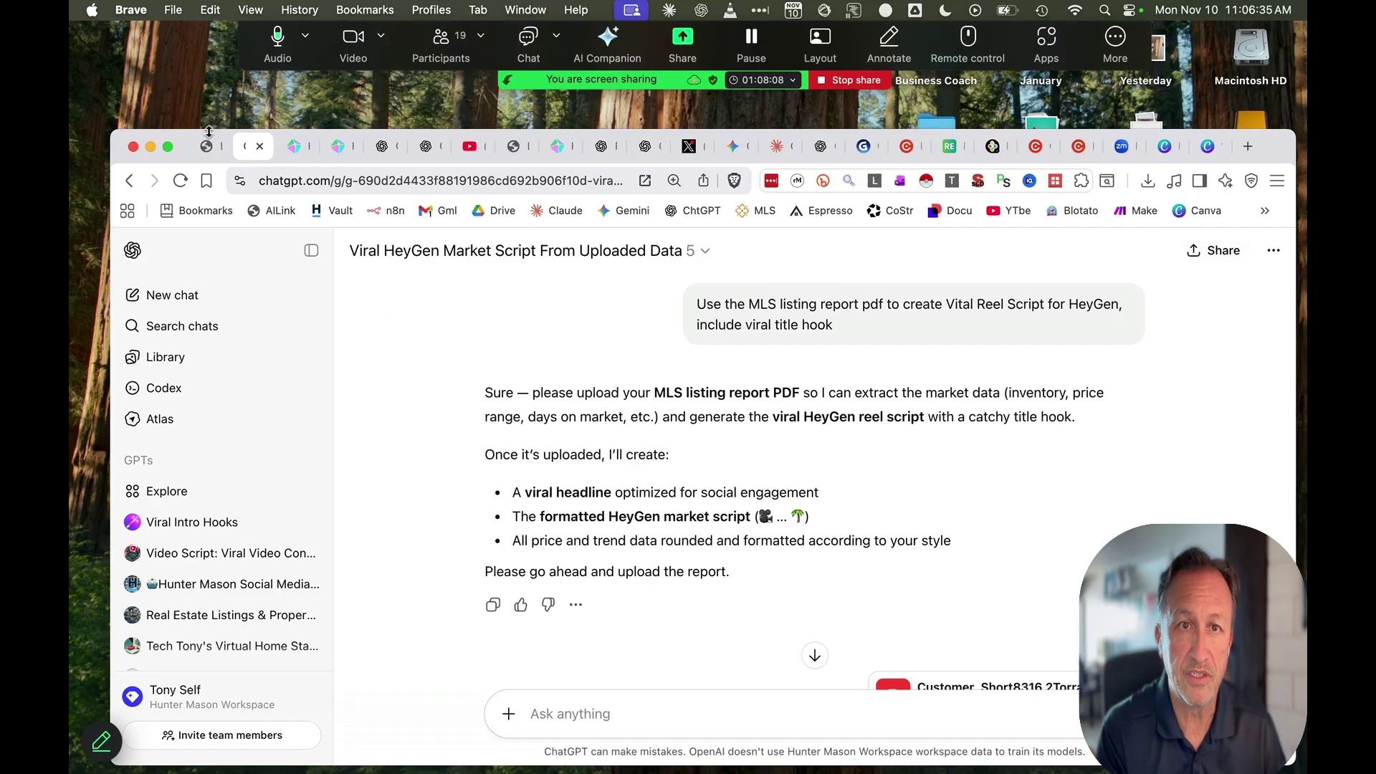
# Rename the HeyGen Untitled Video draft to 'torrance market update'
pyautogui.click(292, 147)
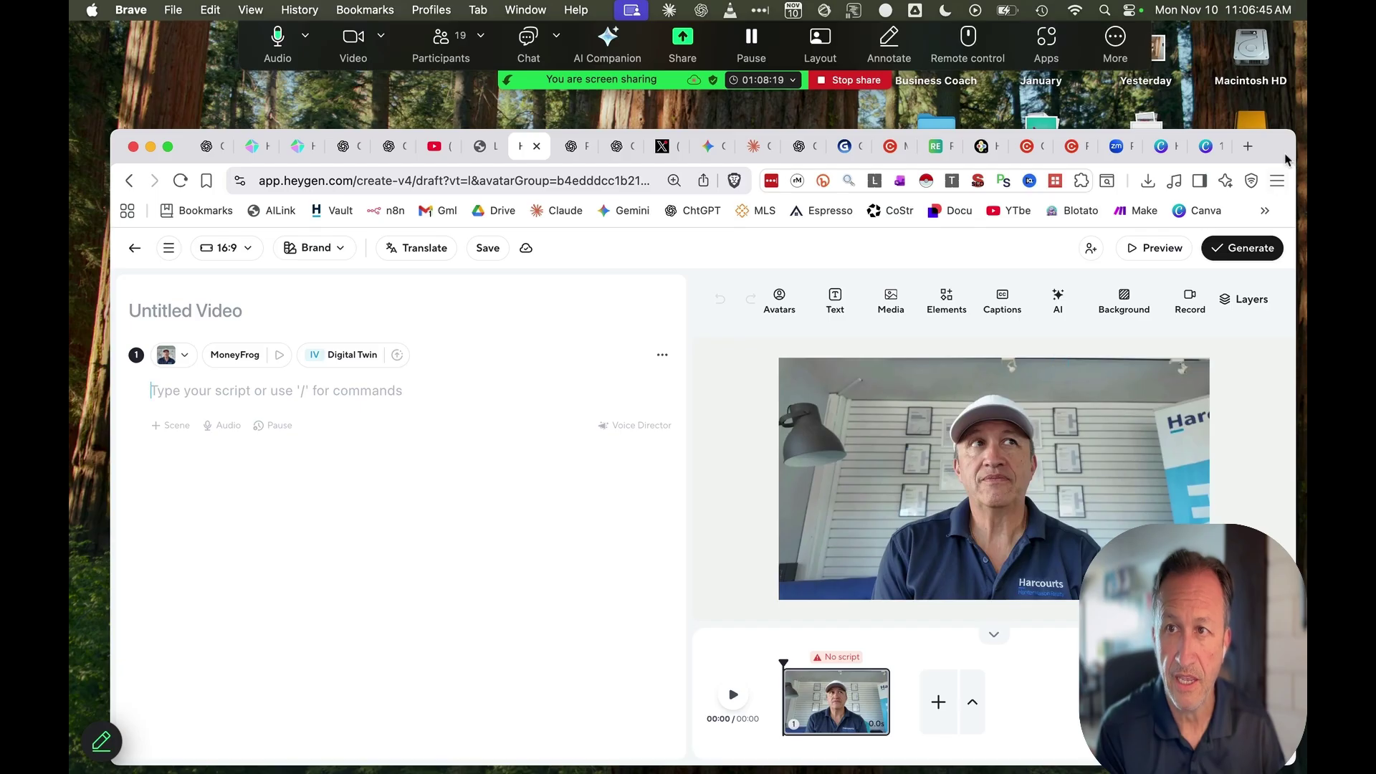
pyautogui.moveTo(1277, 157); pyautogui.dragTo(1273, 105)
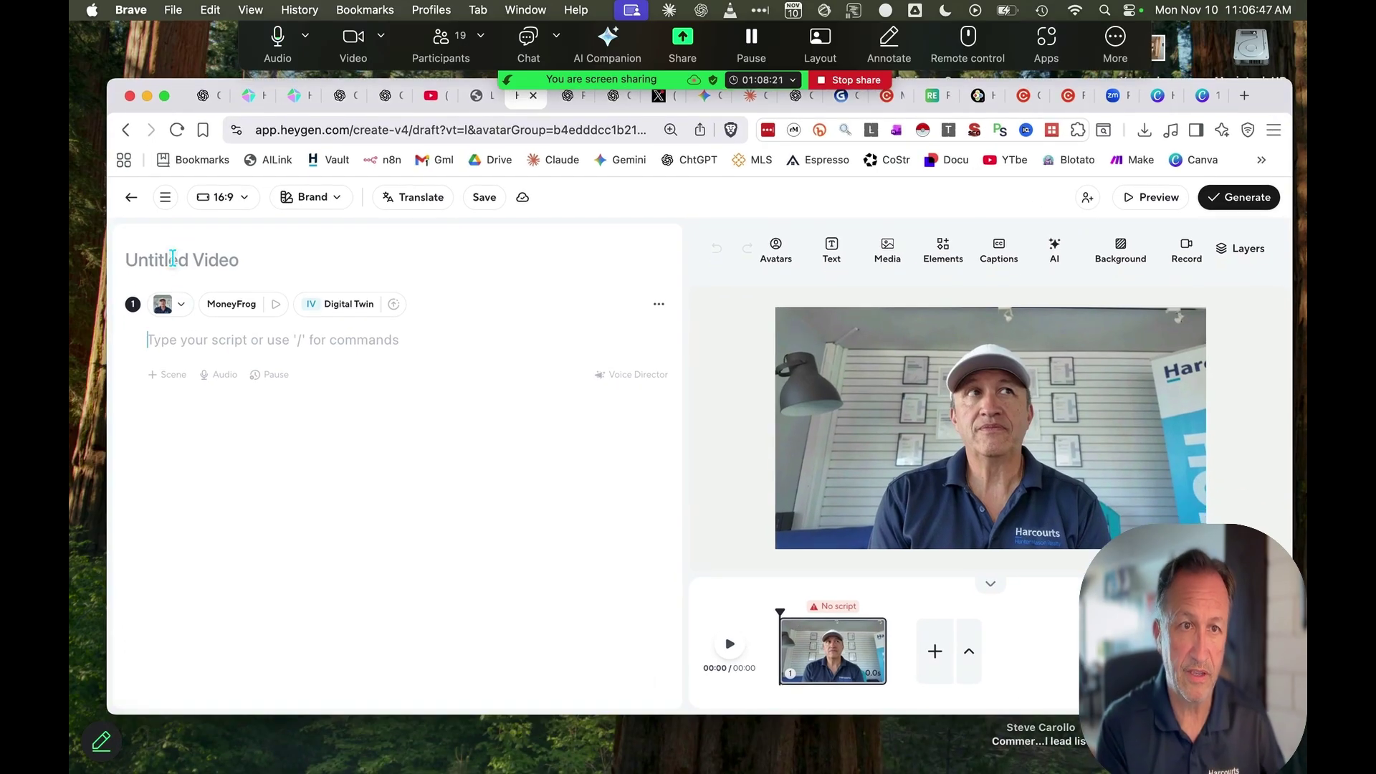
pyautogui.click(172, 258)
pyautogui.write('torrance market update')
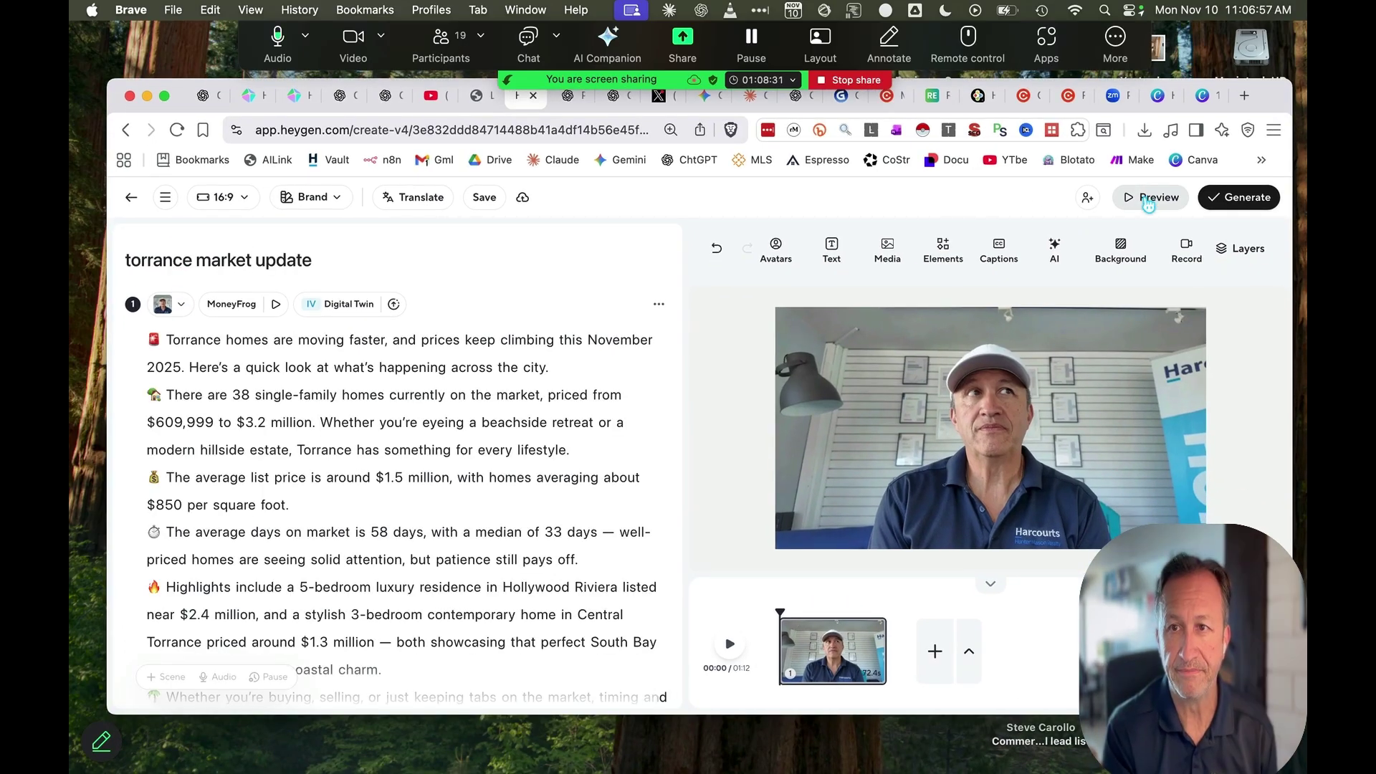
# Play a preview of the draft video with the Torrance script
pyautogui.click(1149, 200)
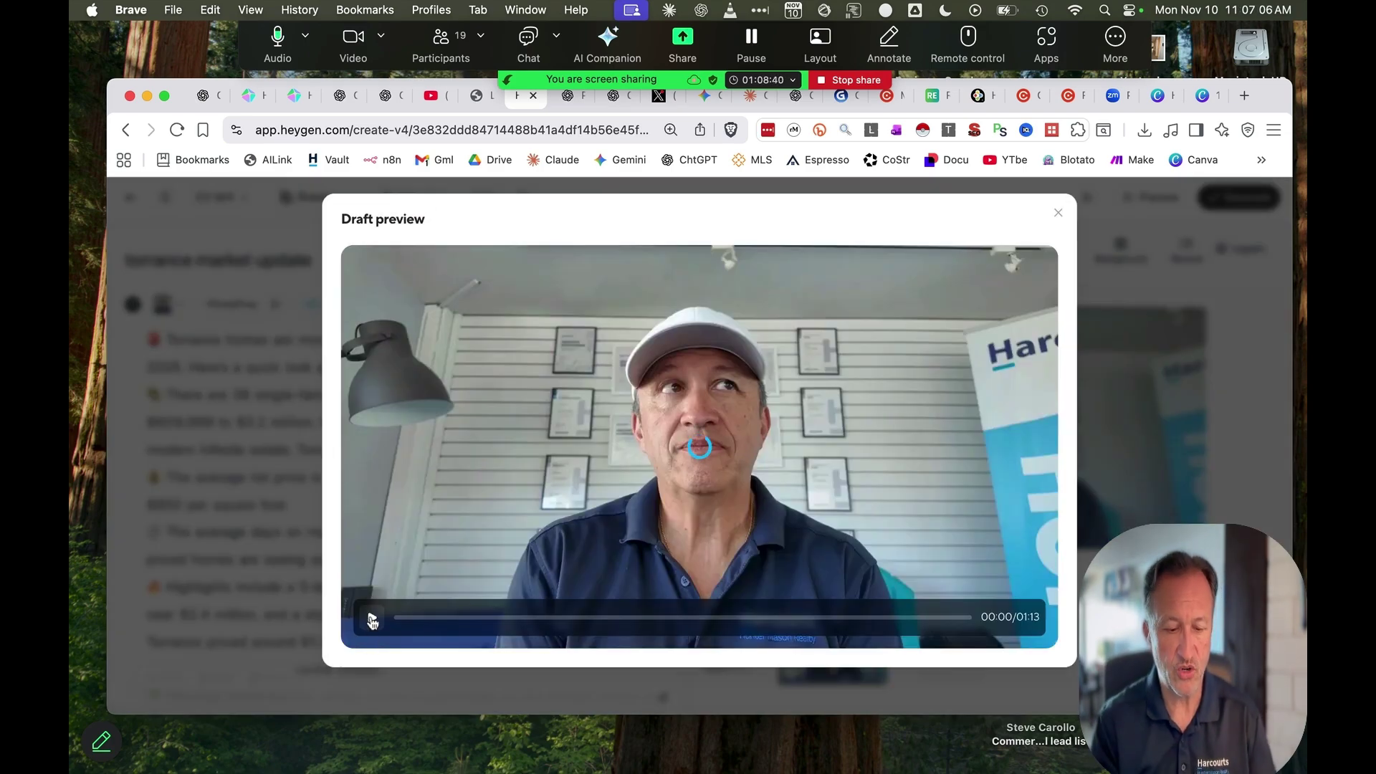
pyautogui.click(372, 621)
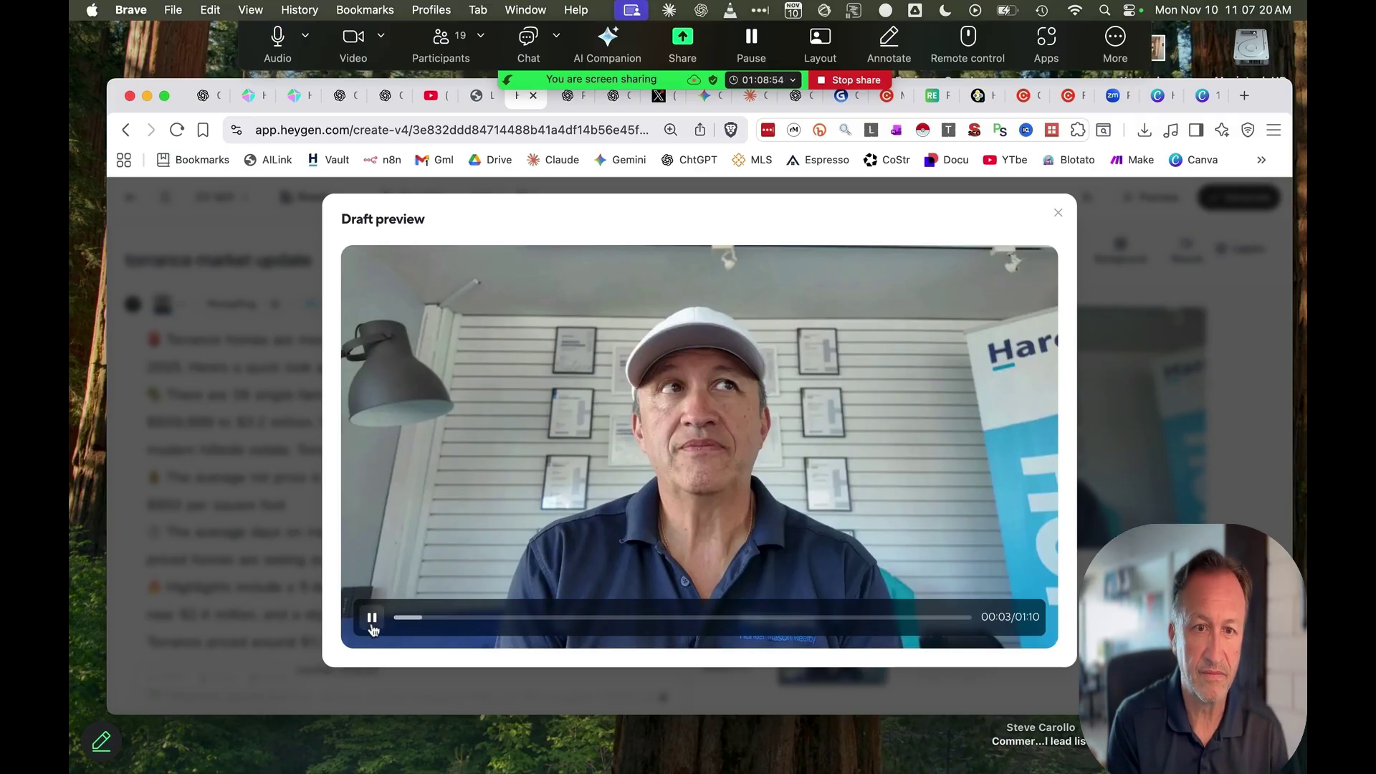
pyautogui.press('Escape')
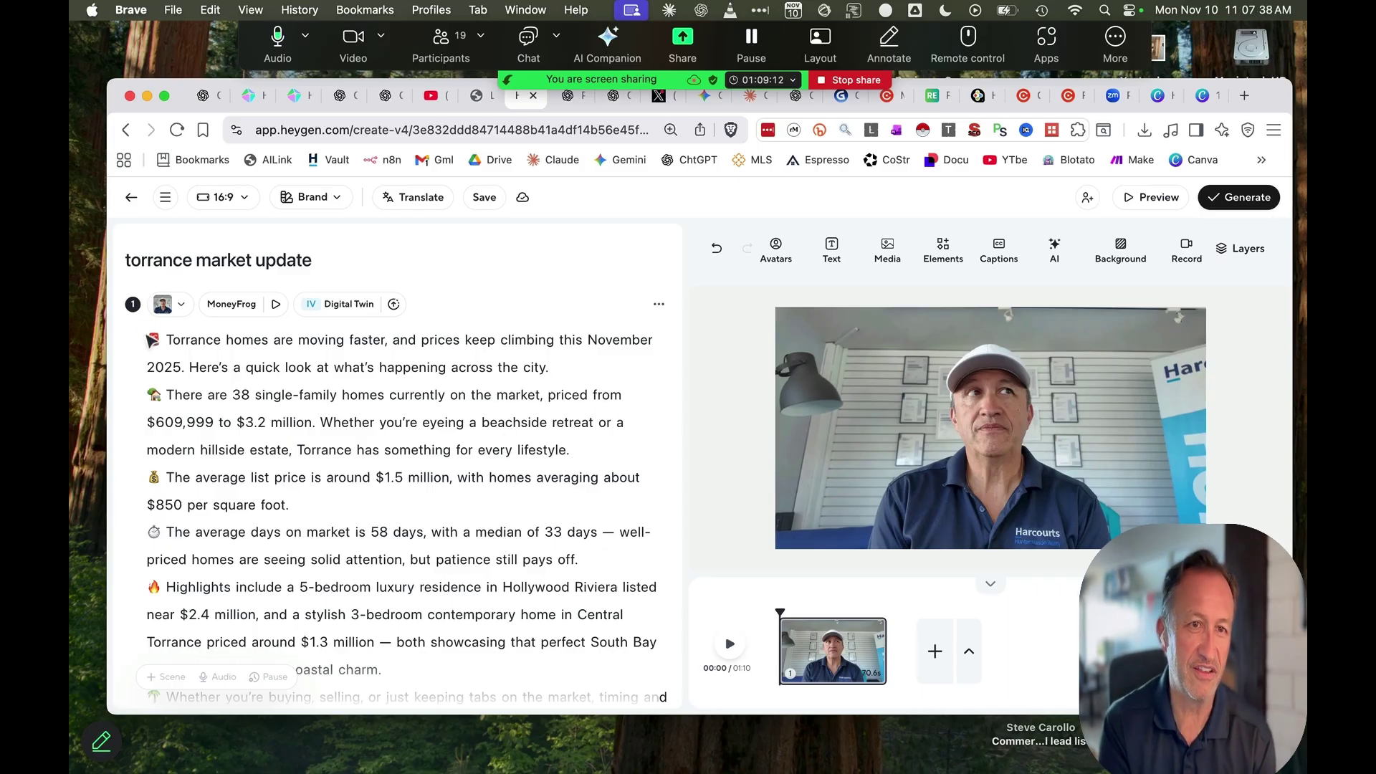
# Try excited, casual and calm tone descriptions in the Voice Director
pyautogui.scroll(-5, 318, 441)
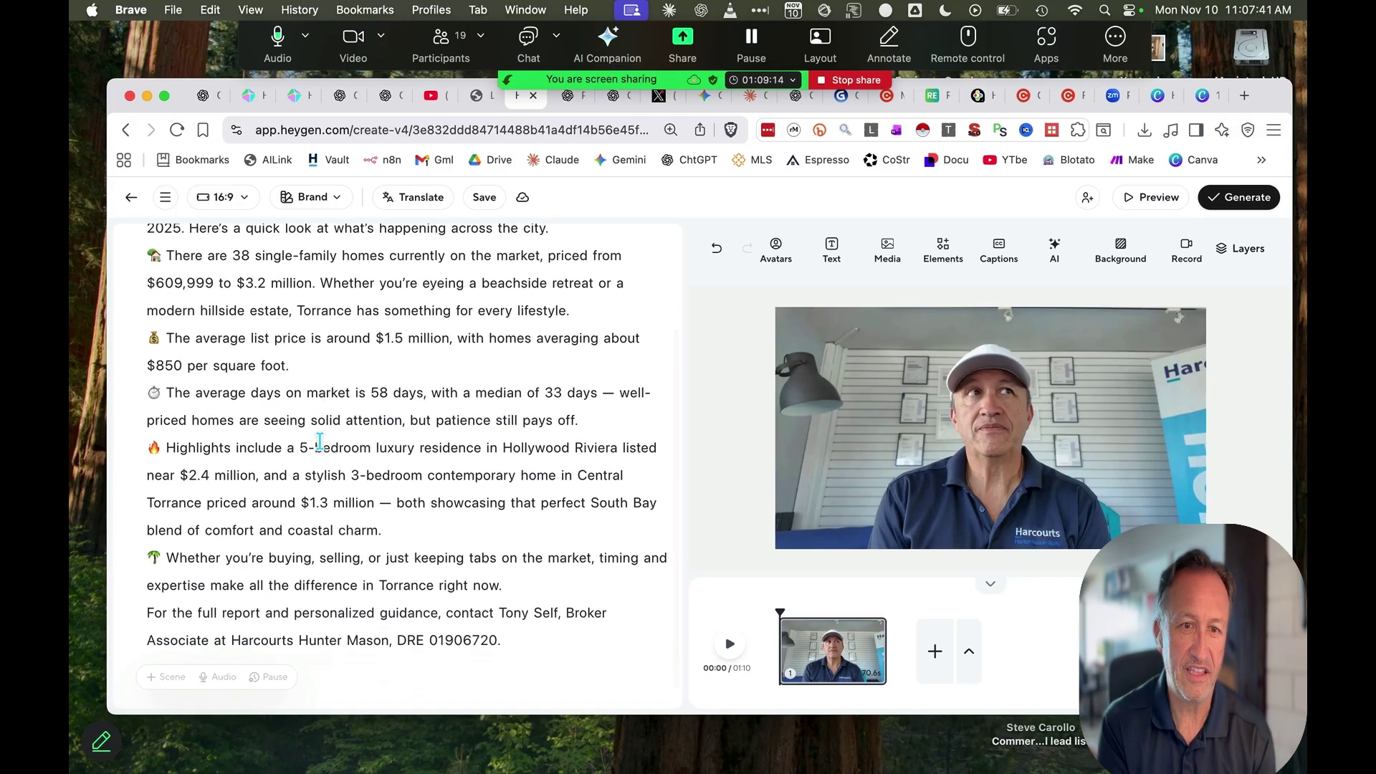
pyautogui.click(614, 668)
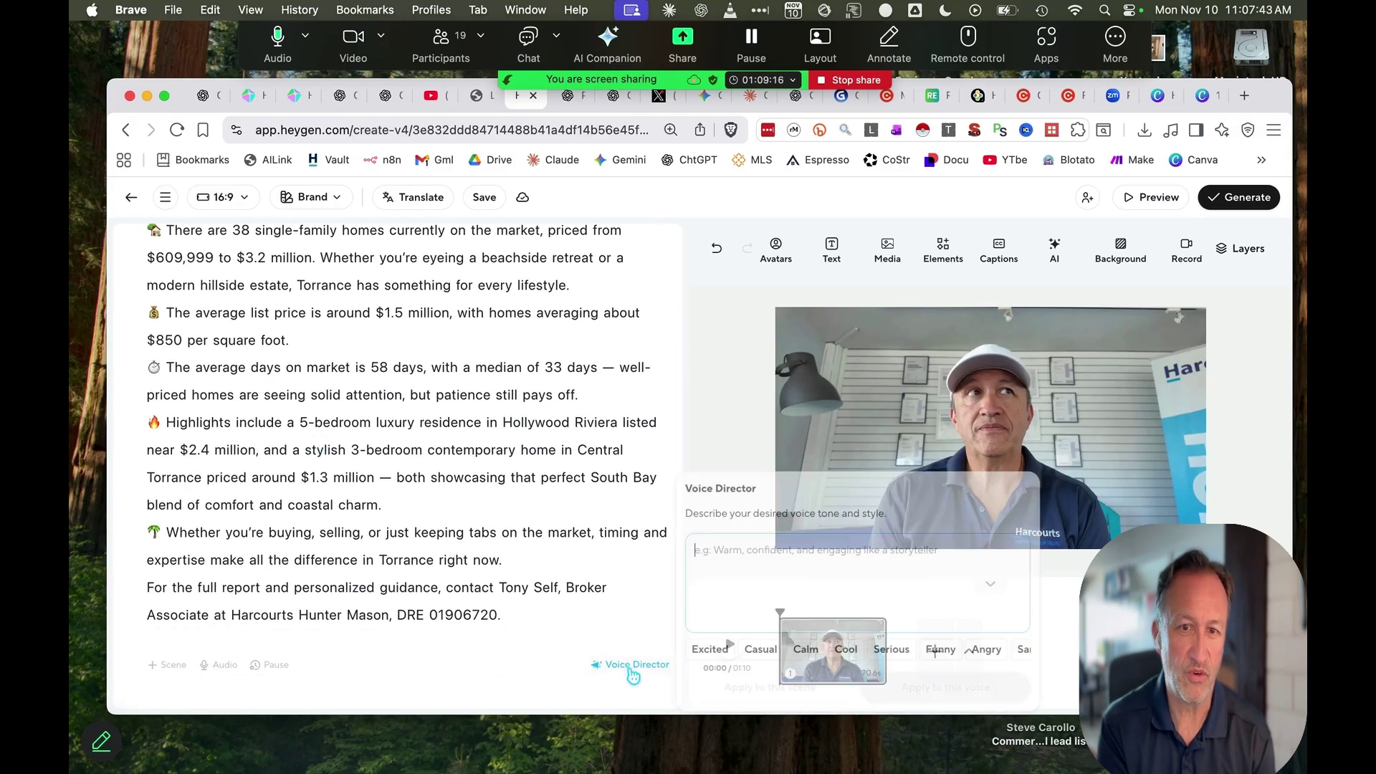
pyautogui.click(707, 652)
pyautogui.click(835, 652)
pyautogui.click(883, 652)
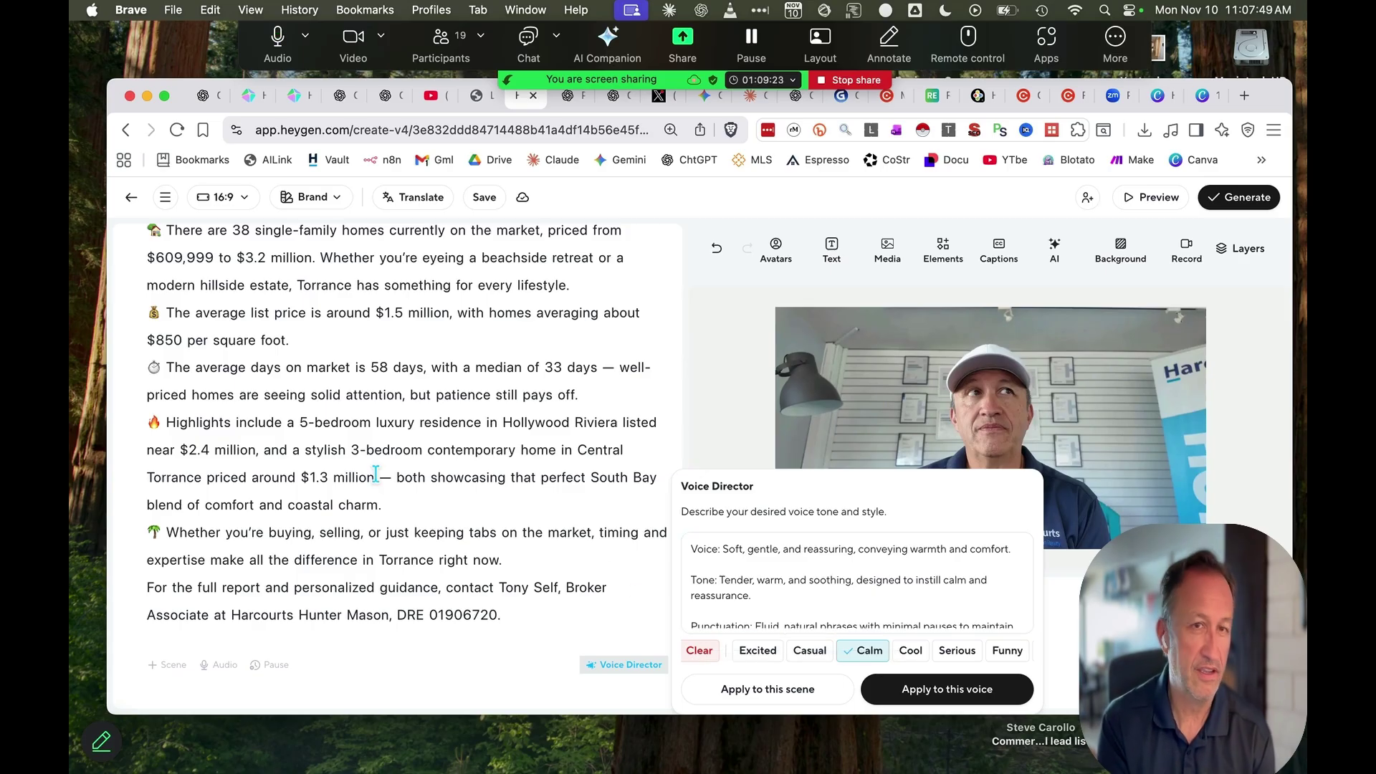
pyautogui.scroll(3, 375, 475)
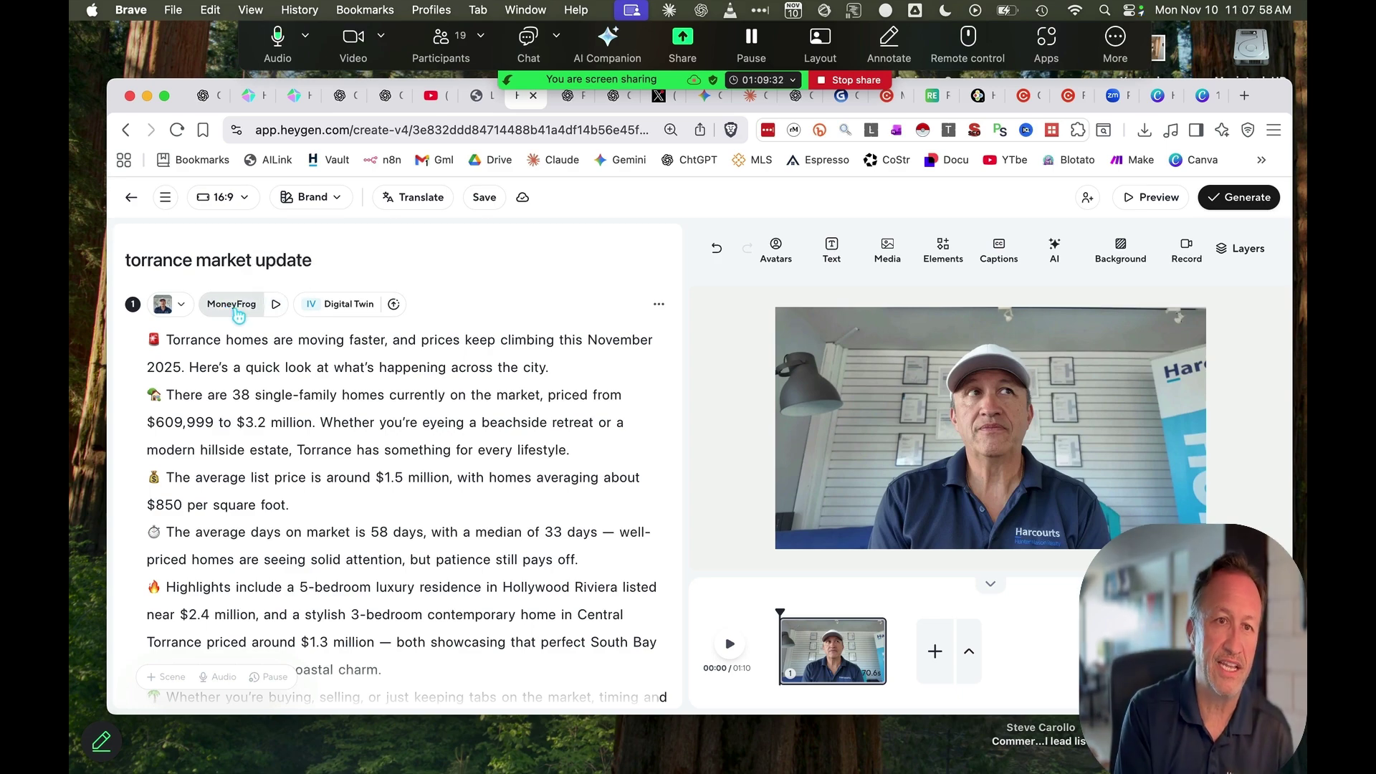
# Replace the MoneyFrog voice with the excited voice clone from My Voices and hear a sample
pyautogui.click(236, 313)
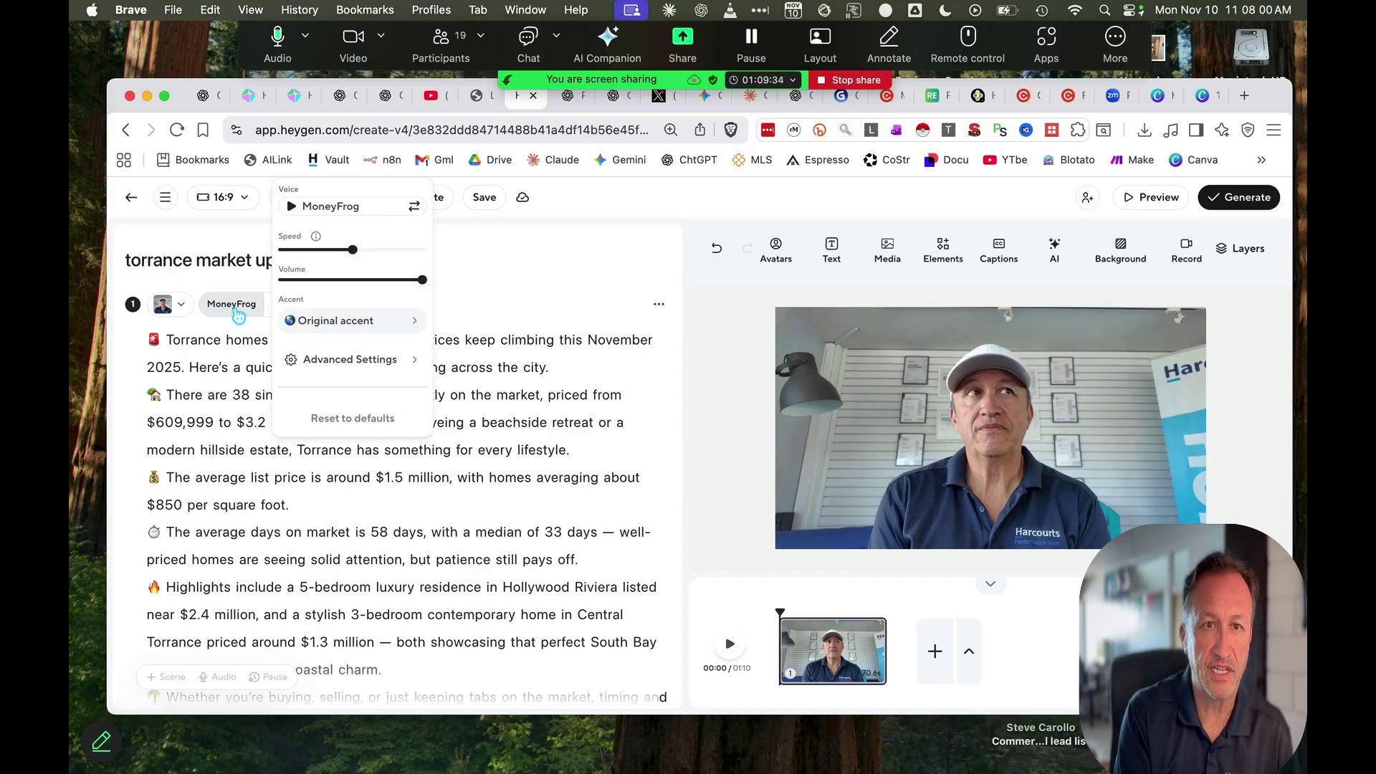
pyautogui.click(362, 207)
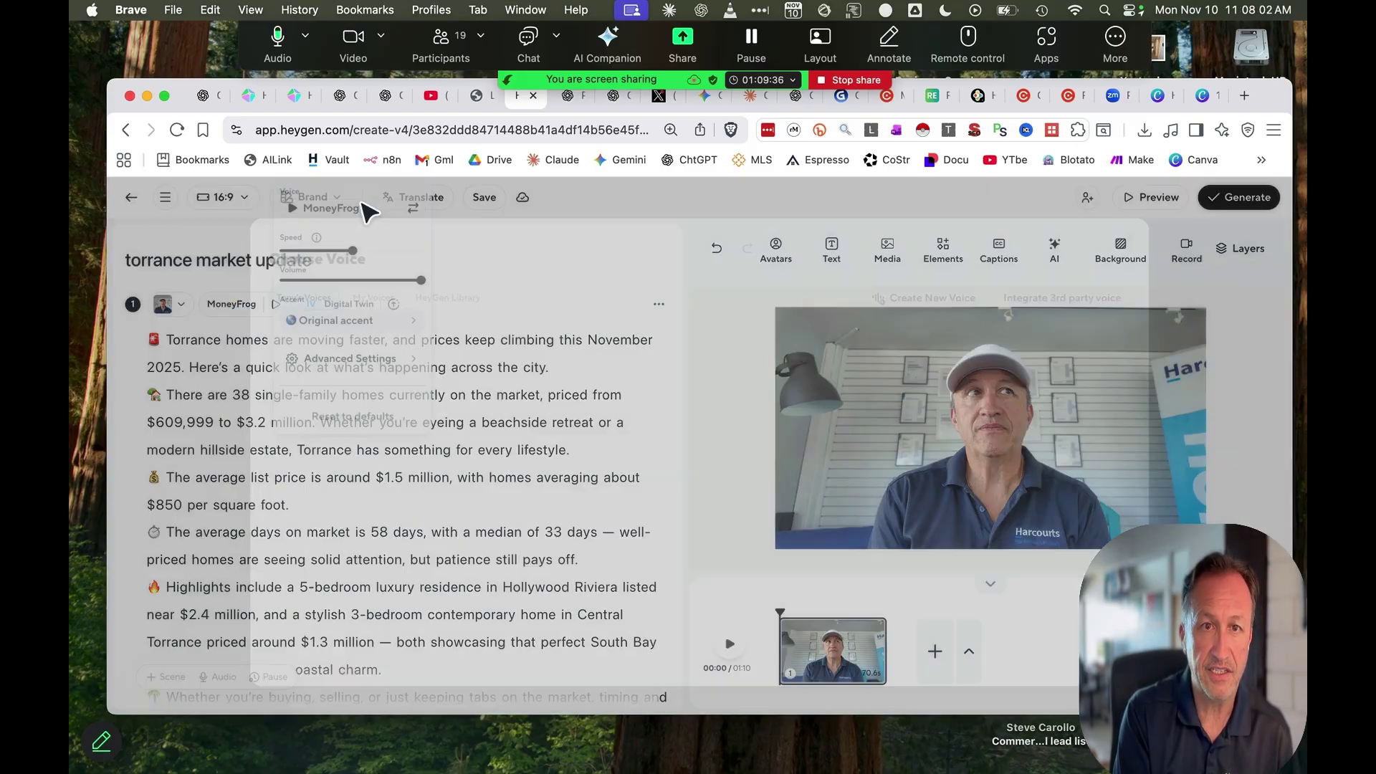
pyautogui.click(355, 286)
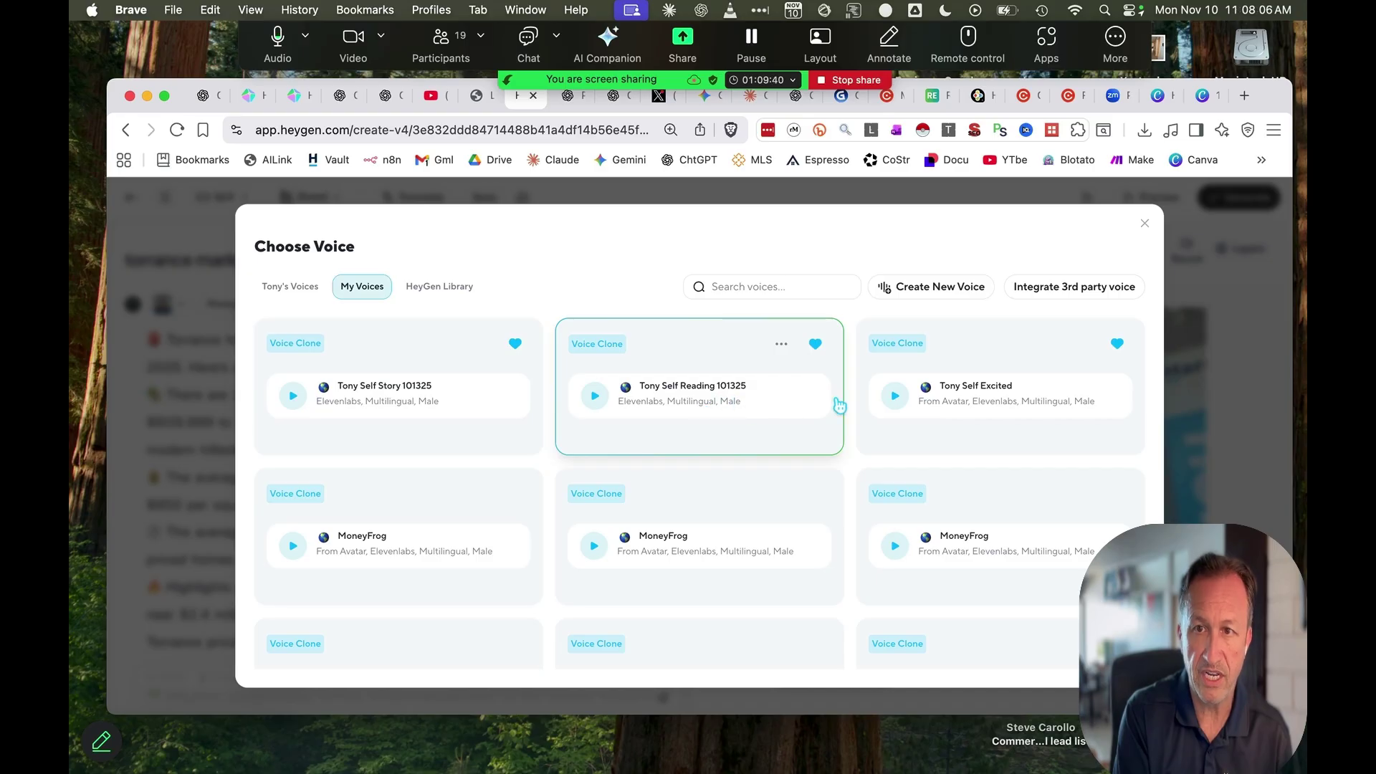
pyautogui.click(967, 400)
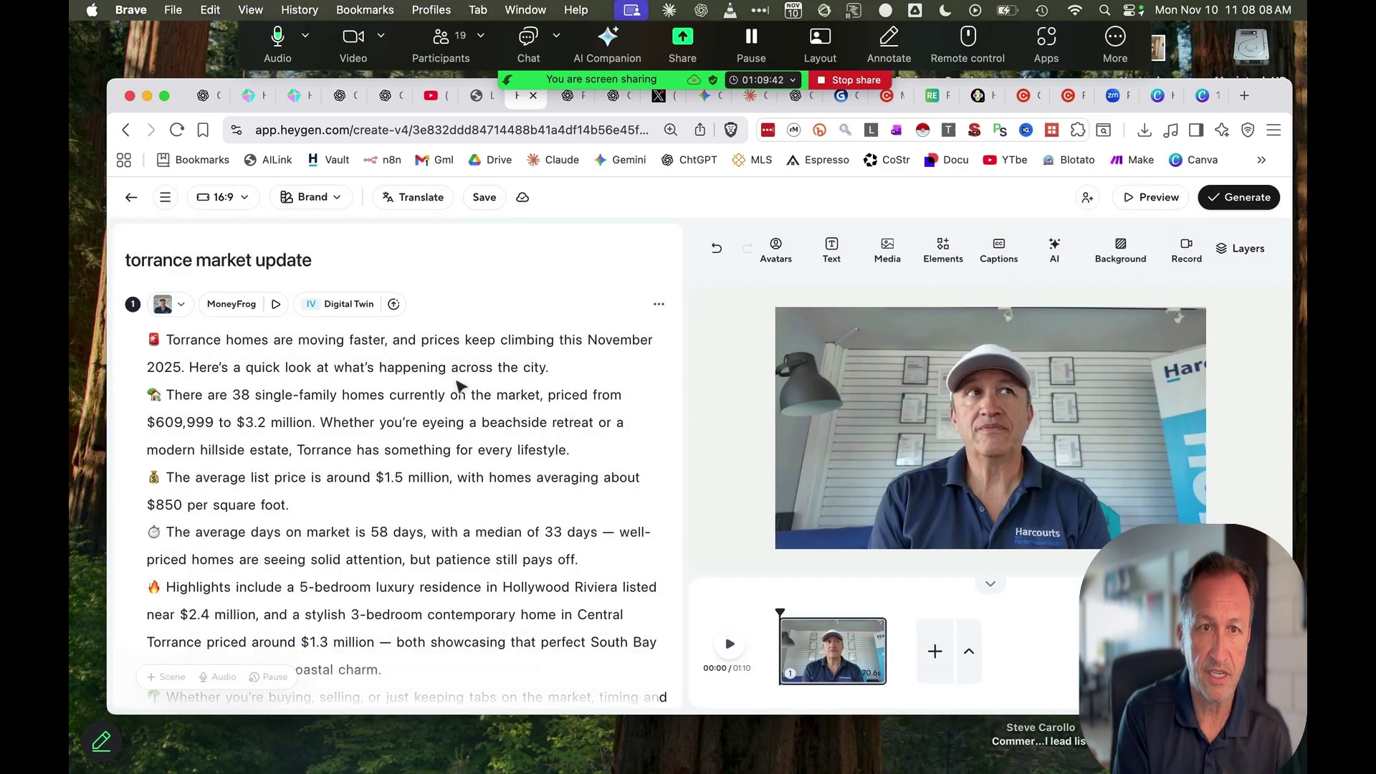
pyautogui.click(302, 305)
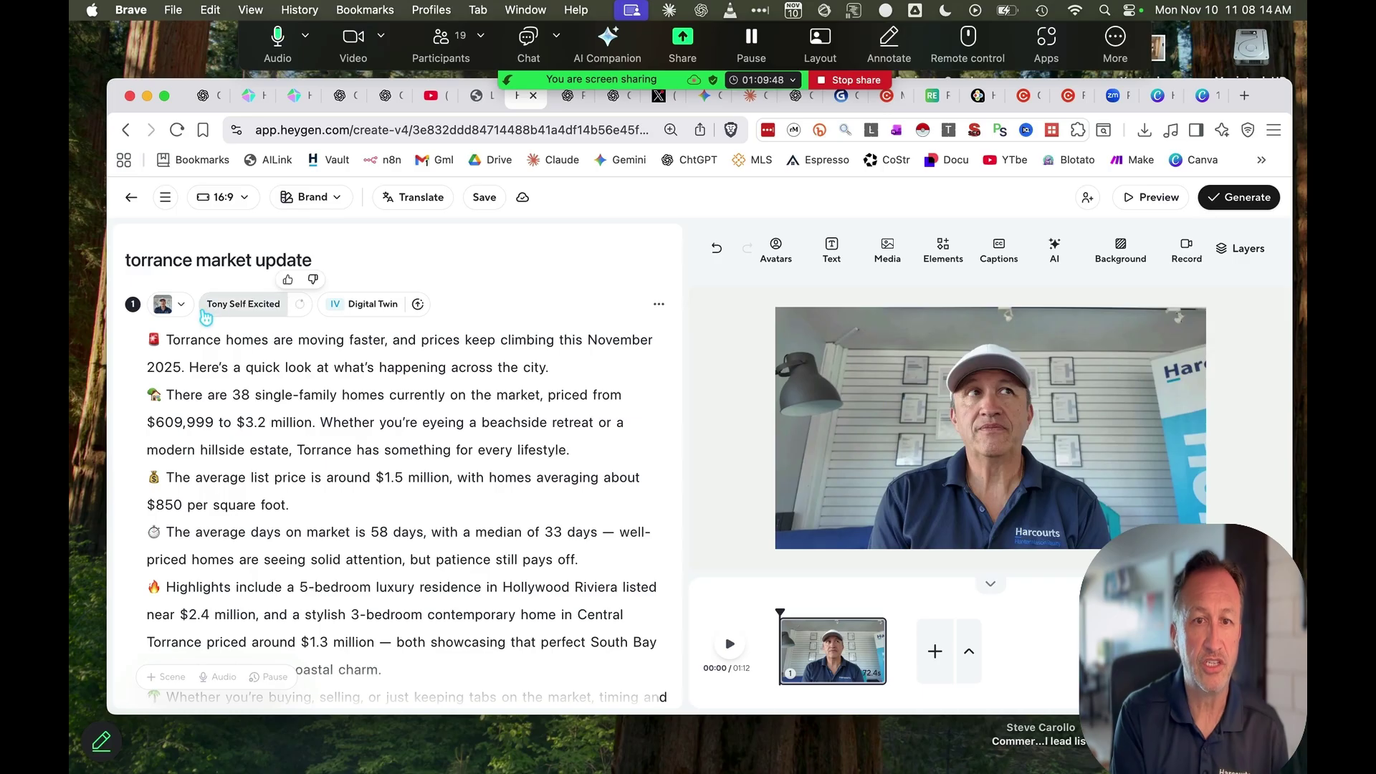
# Reopen the scene's voice settings and bring up the Choose Voice list again
pyautogui.click(265, 311)
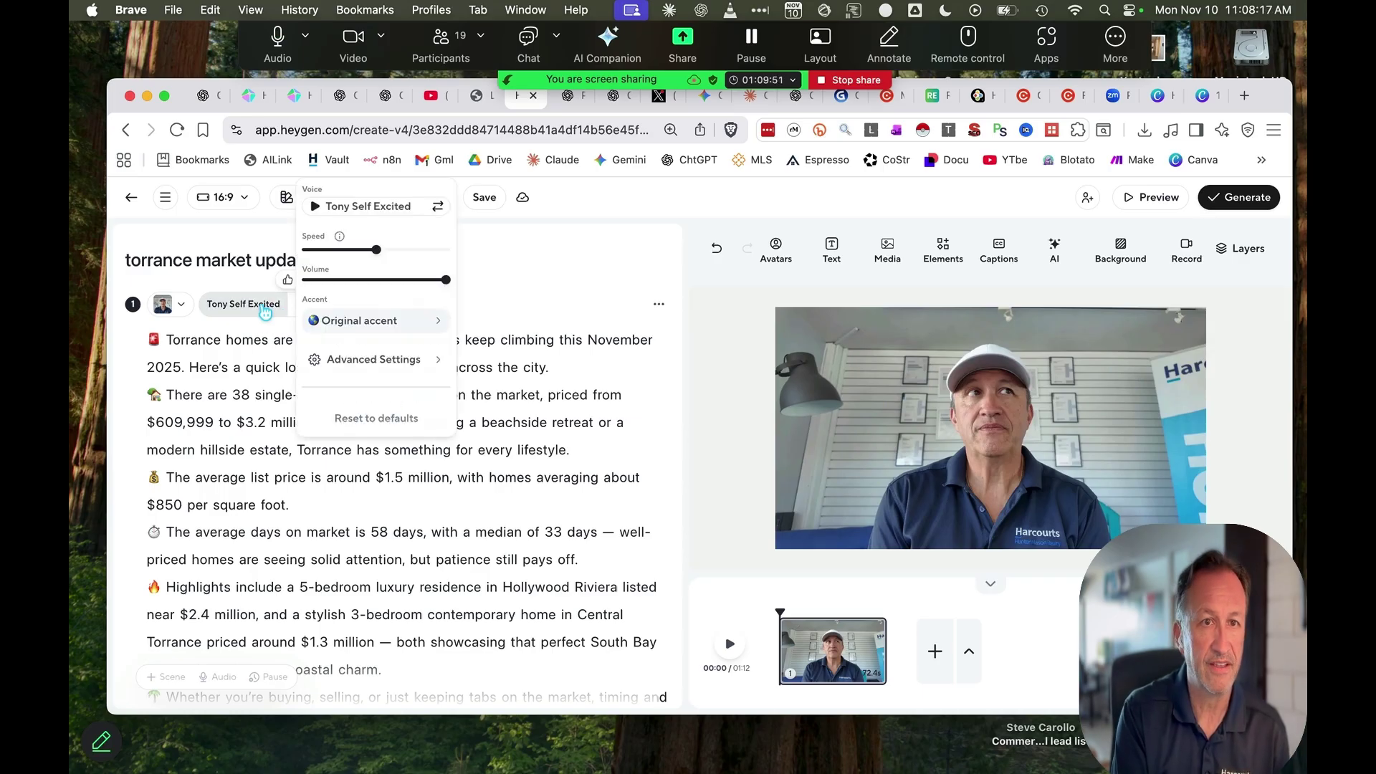
pyautogui.click(619, 346)
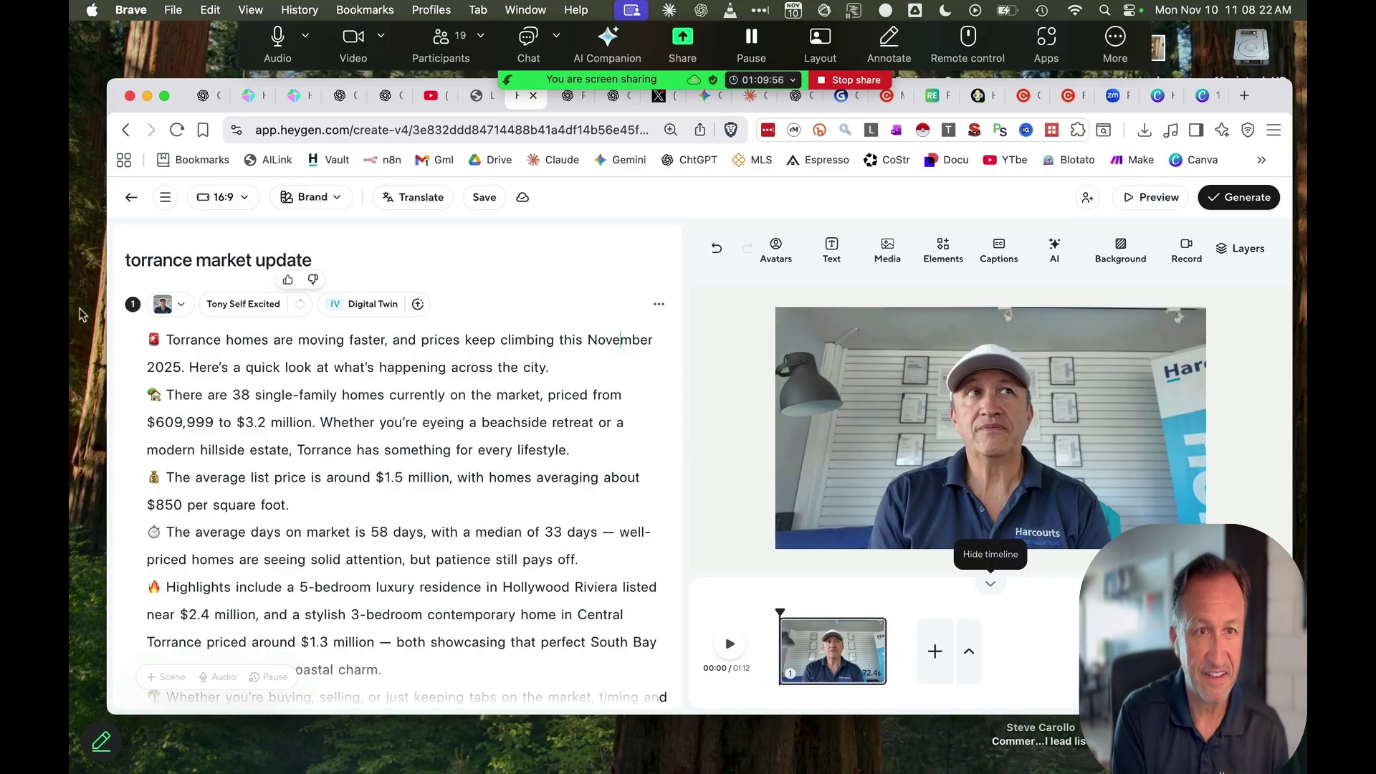
pyautogui.click(284, 310)
pyautogui.moveTo(343, 234)
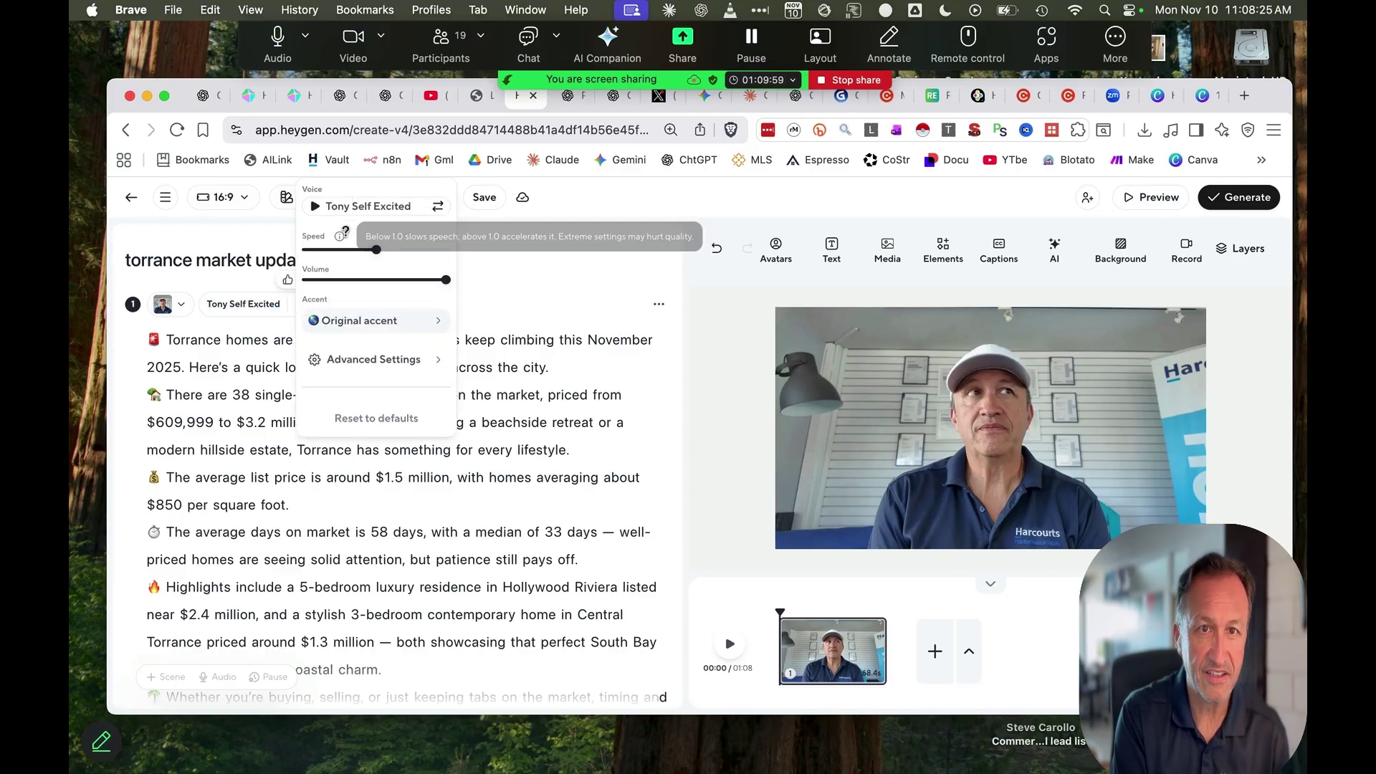
pyautogui.click(393, 207)
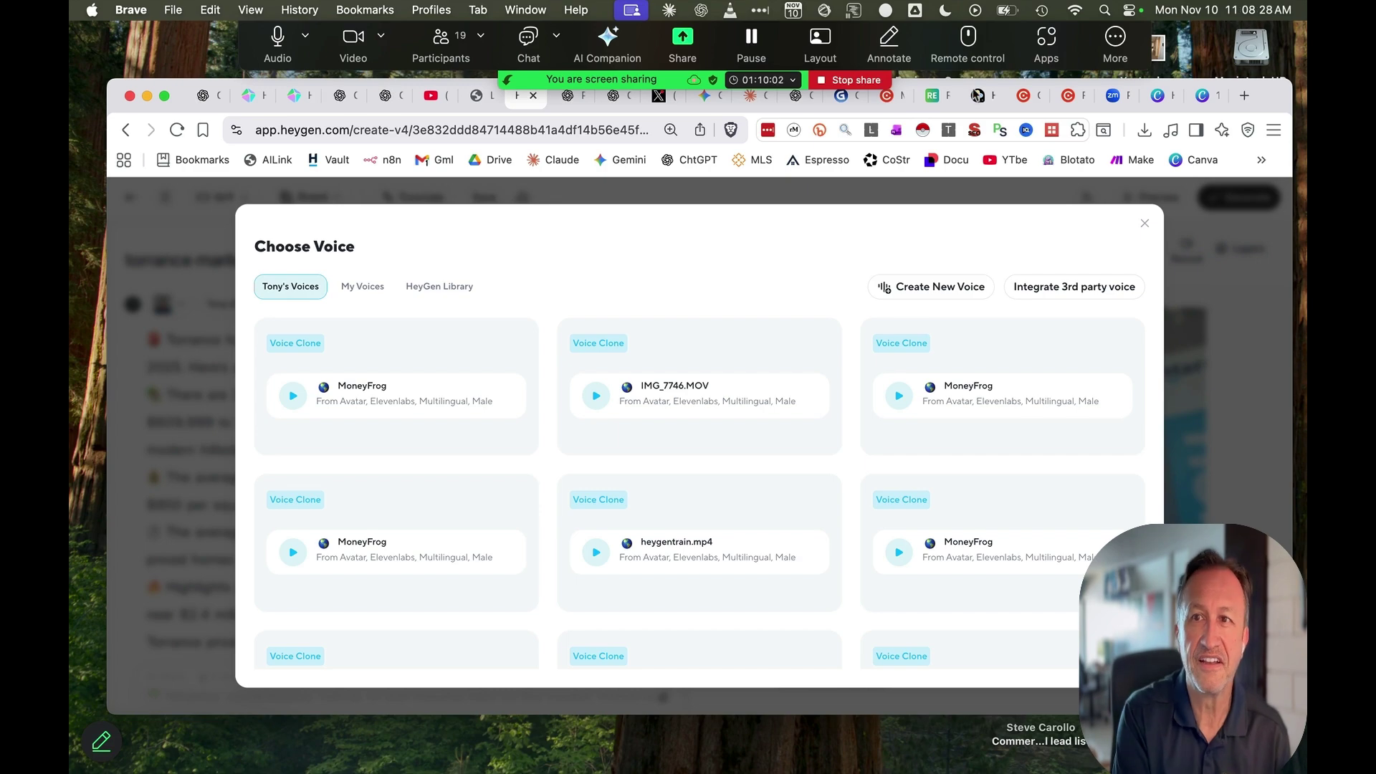